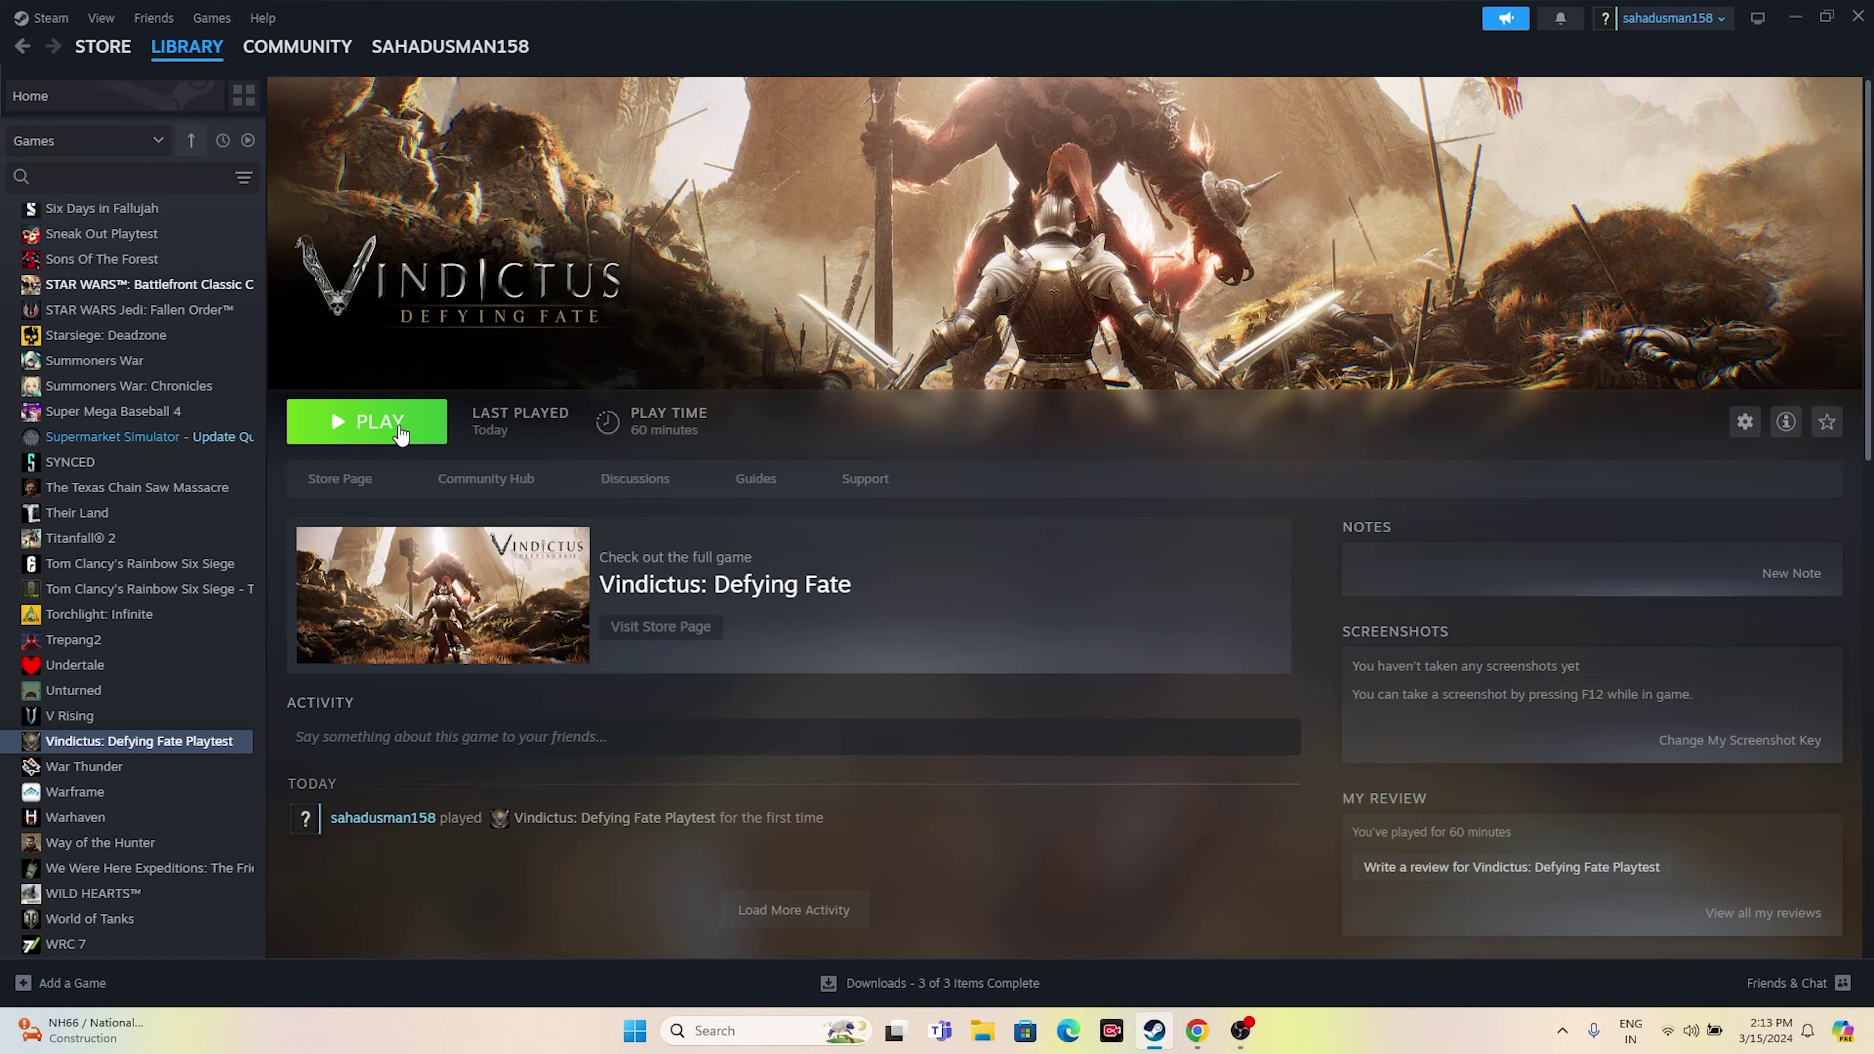
- Open the Date & time page in Windows Settings and check the automatic time zone and time options
{"action": "key", "text": "super+d"}
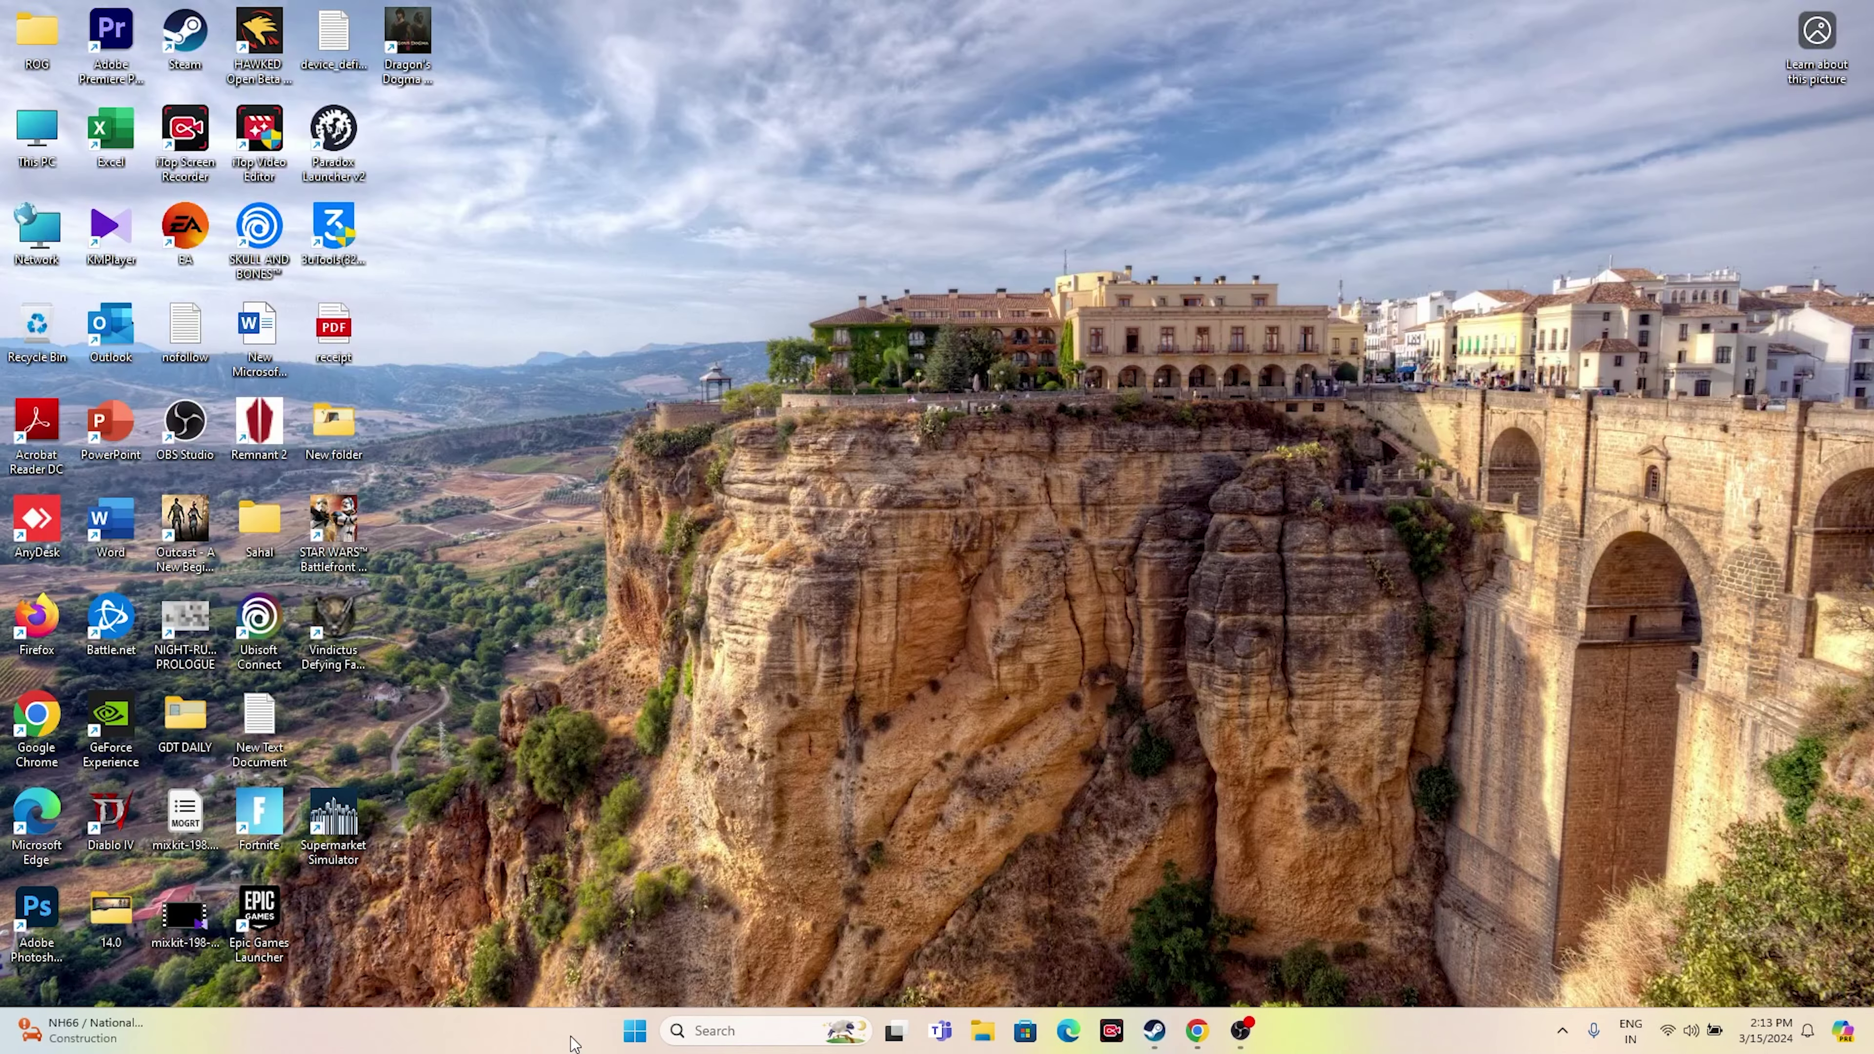
{"action": "left_click", "coordinate": [732, 1030]}
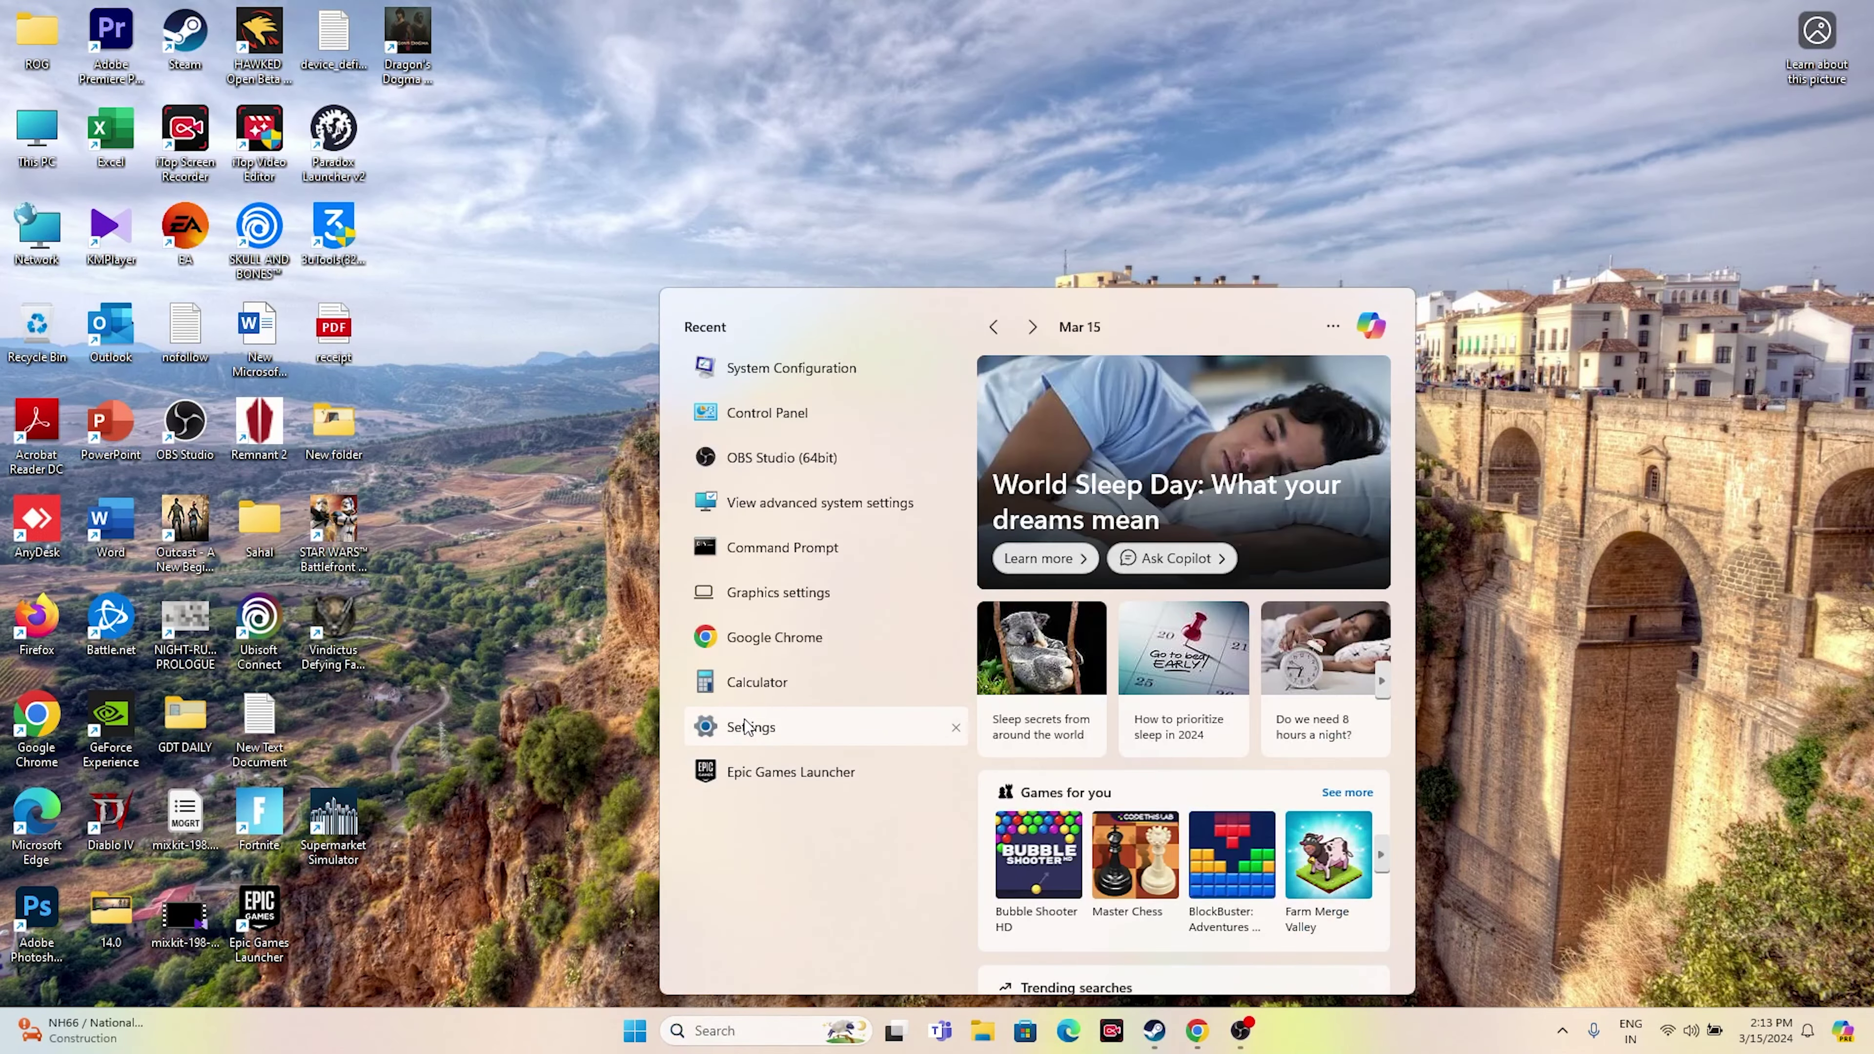
{"action": "left_click", "coordinate": [746, 727]}
{"action": "left_click", "coordinate": [146, 490]}
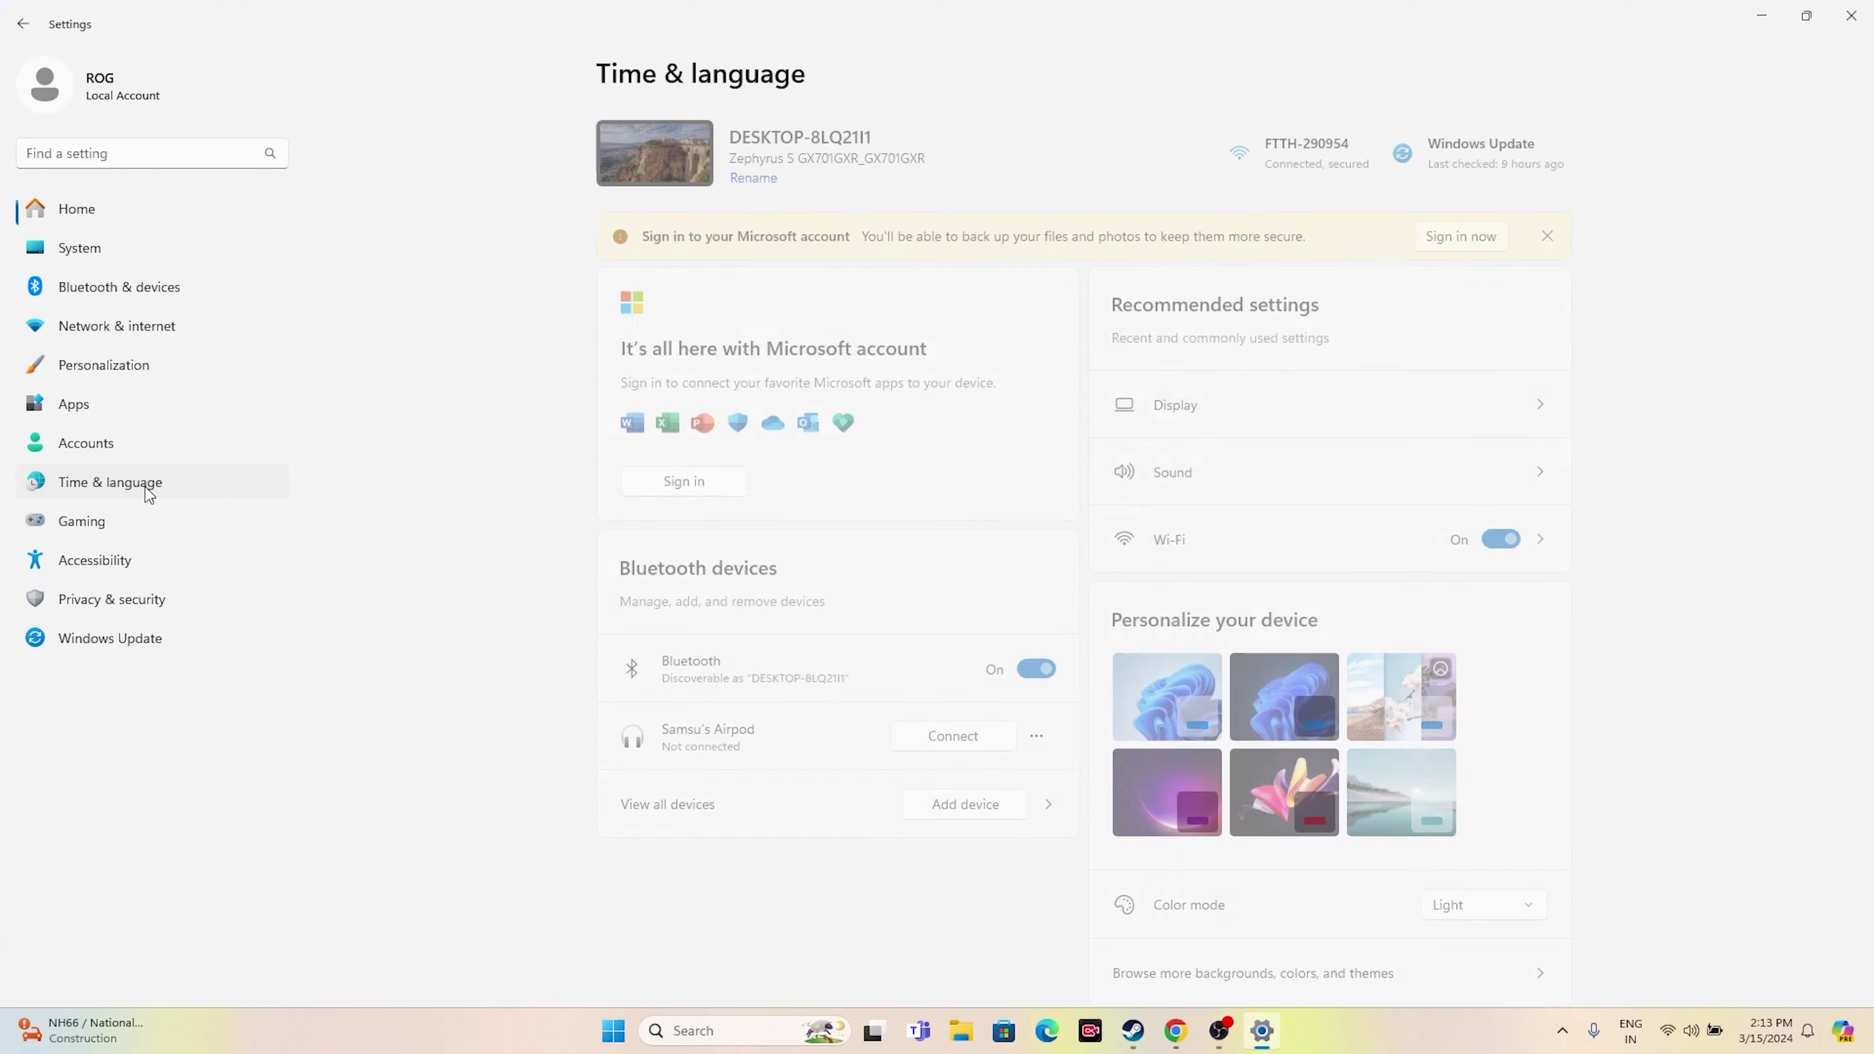
{"action": "left_click", "coordinate": [770, 230]}
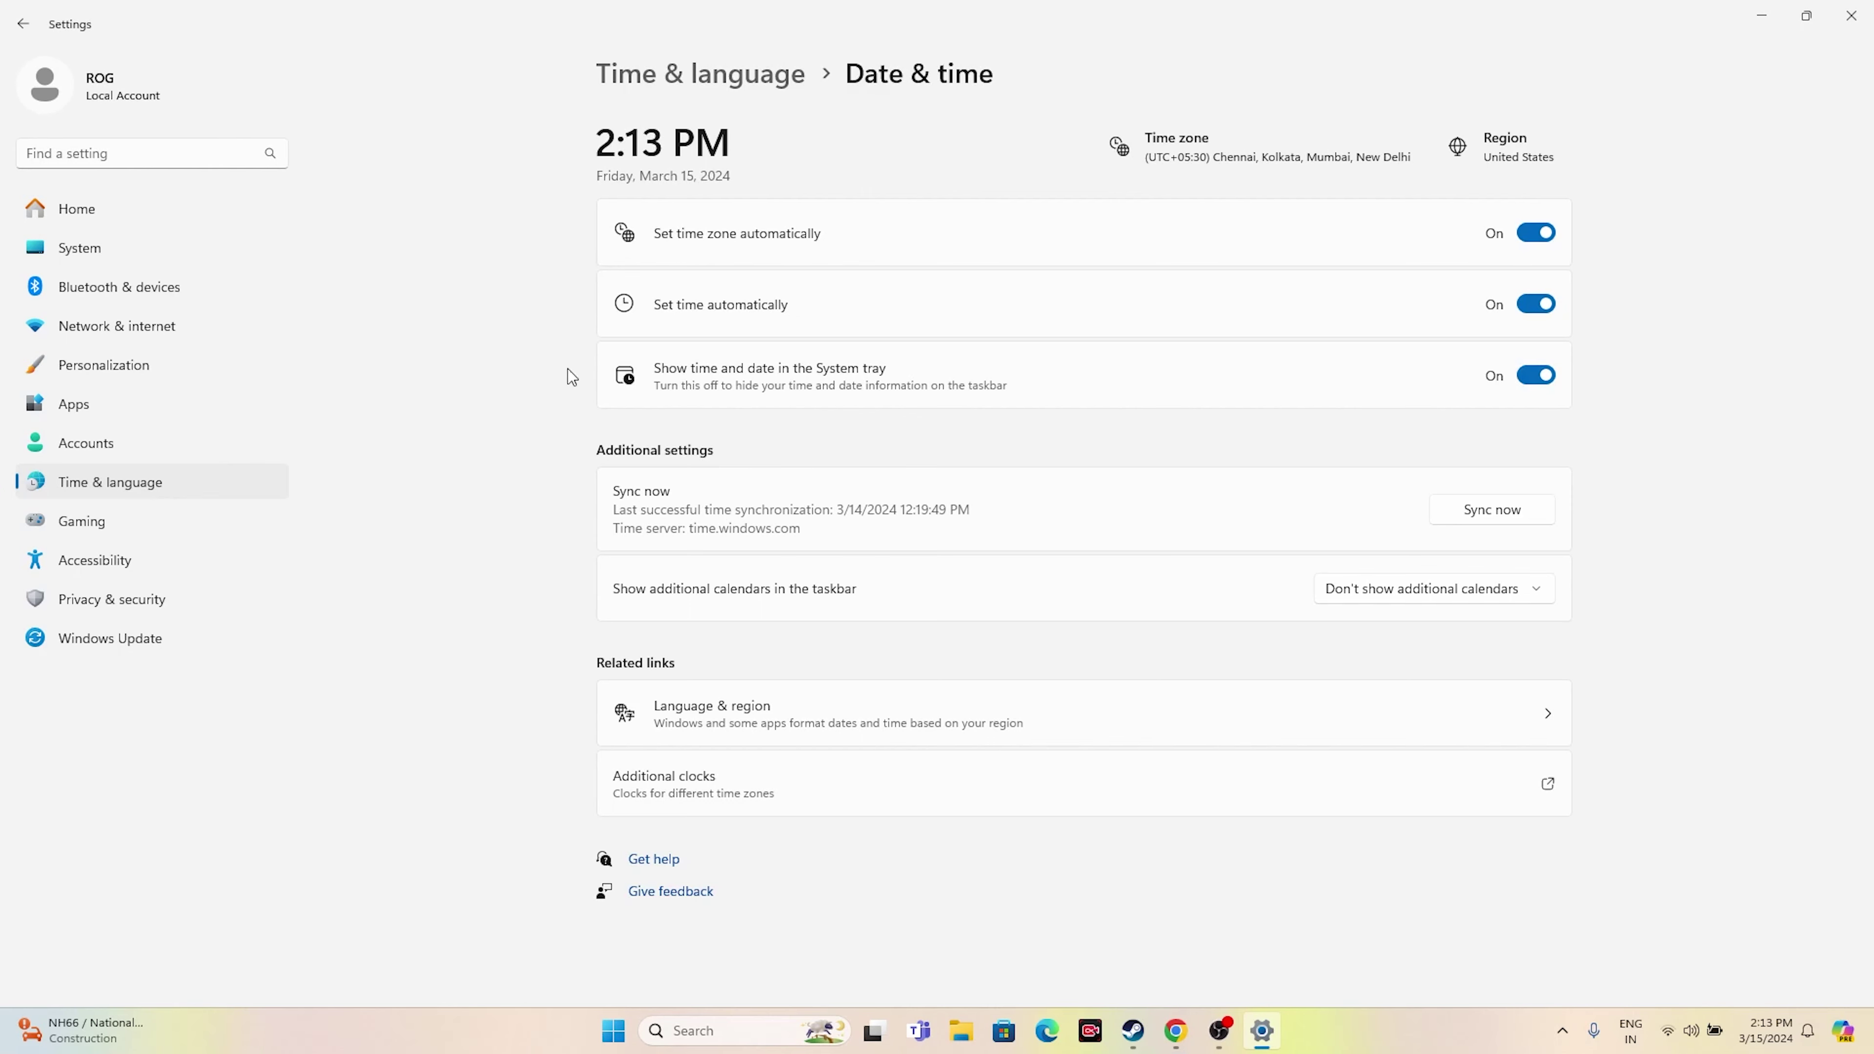
- Check the country or region choice under Language & region, leave it as is, and close Settings
{"action": "left_click", "coordinate": [23, 24]}
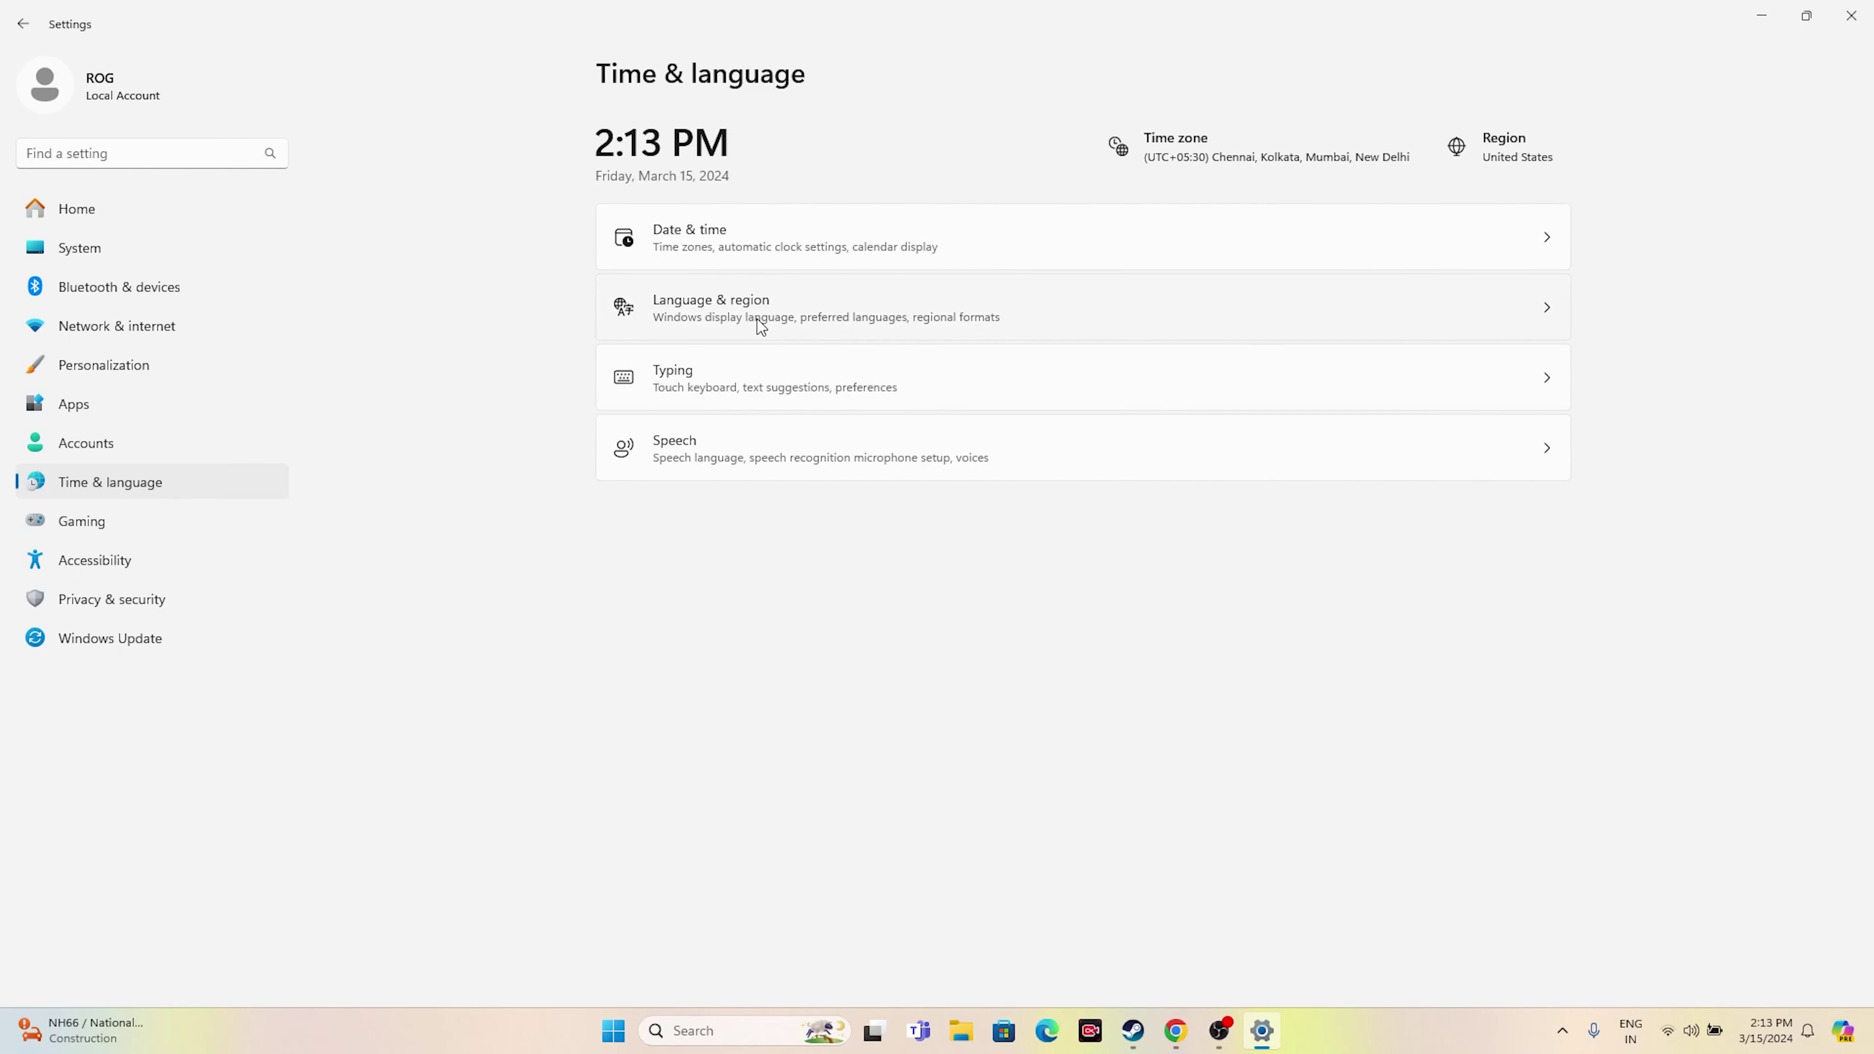
{"action": "left_click", "coordinate": [760, 327]}
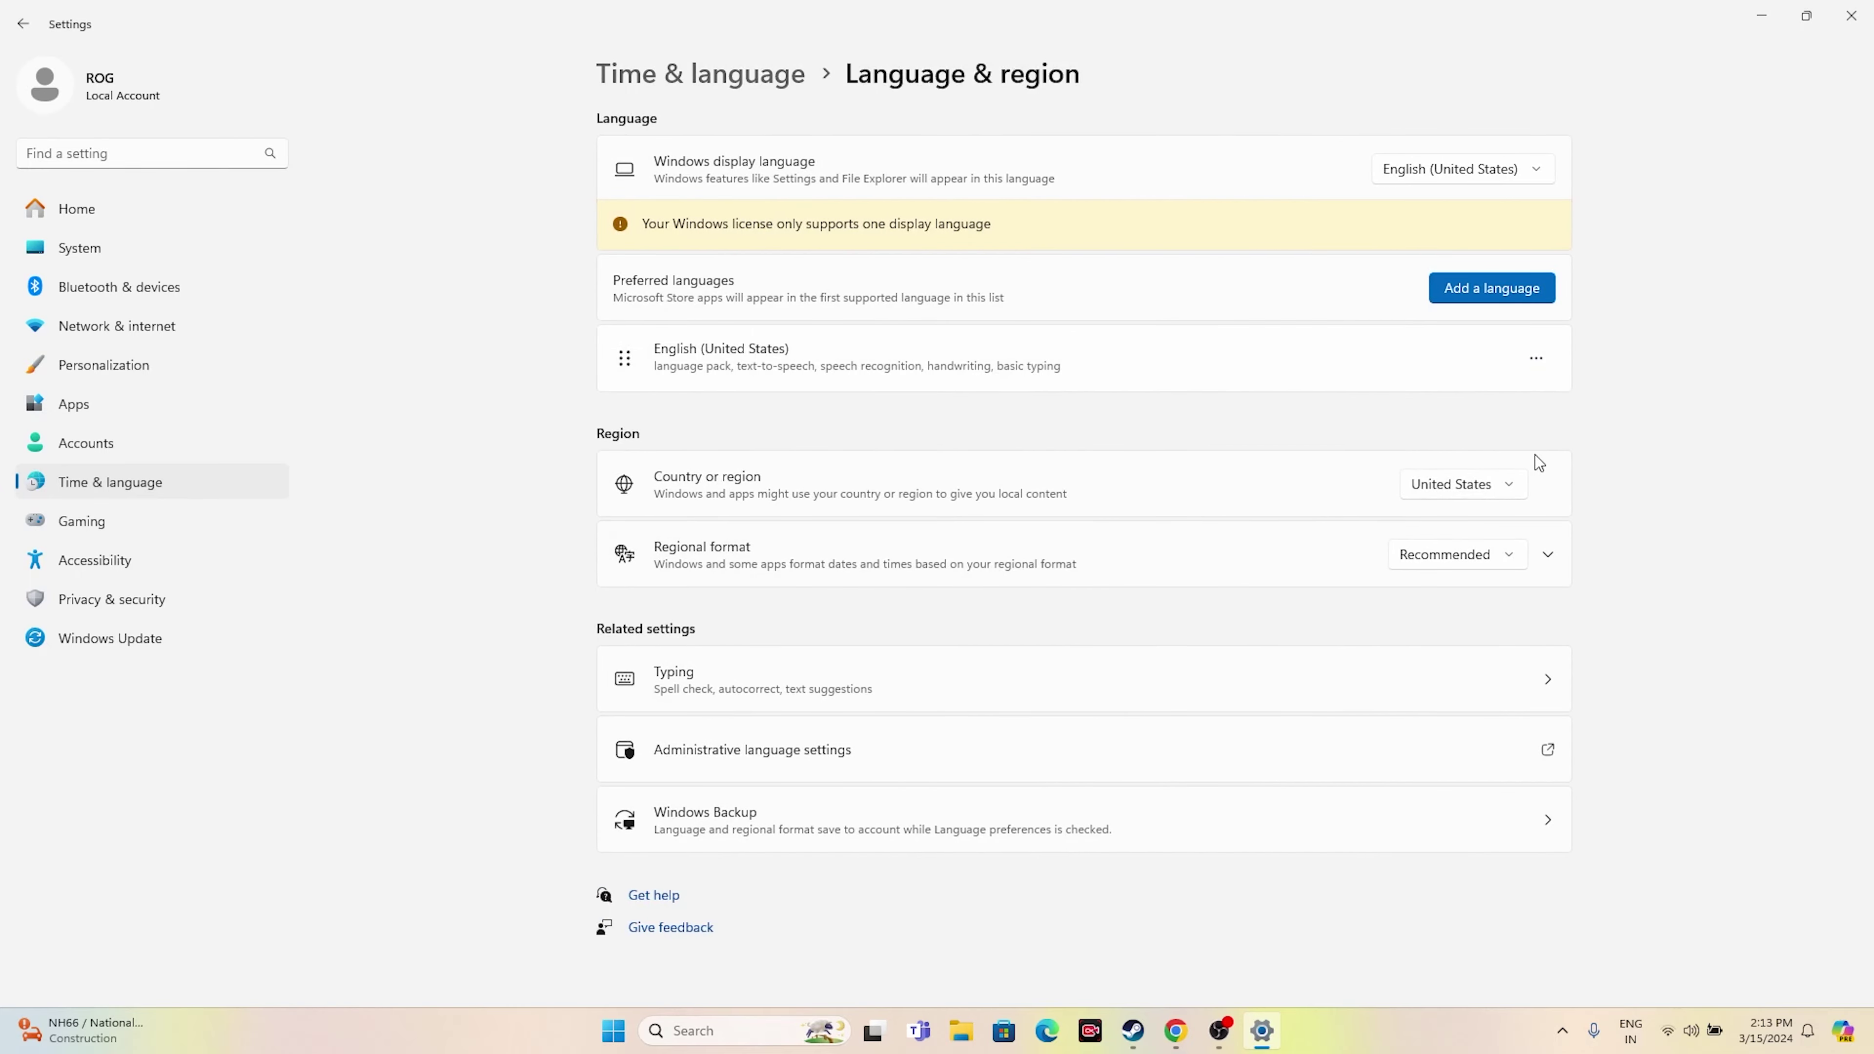
{"action": "left_click", "coordinate": [1521, 481]}
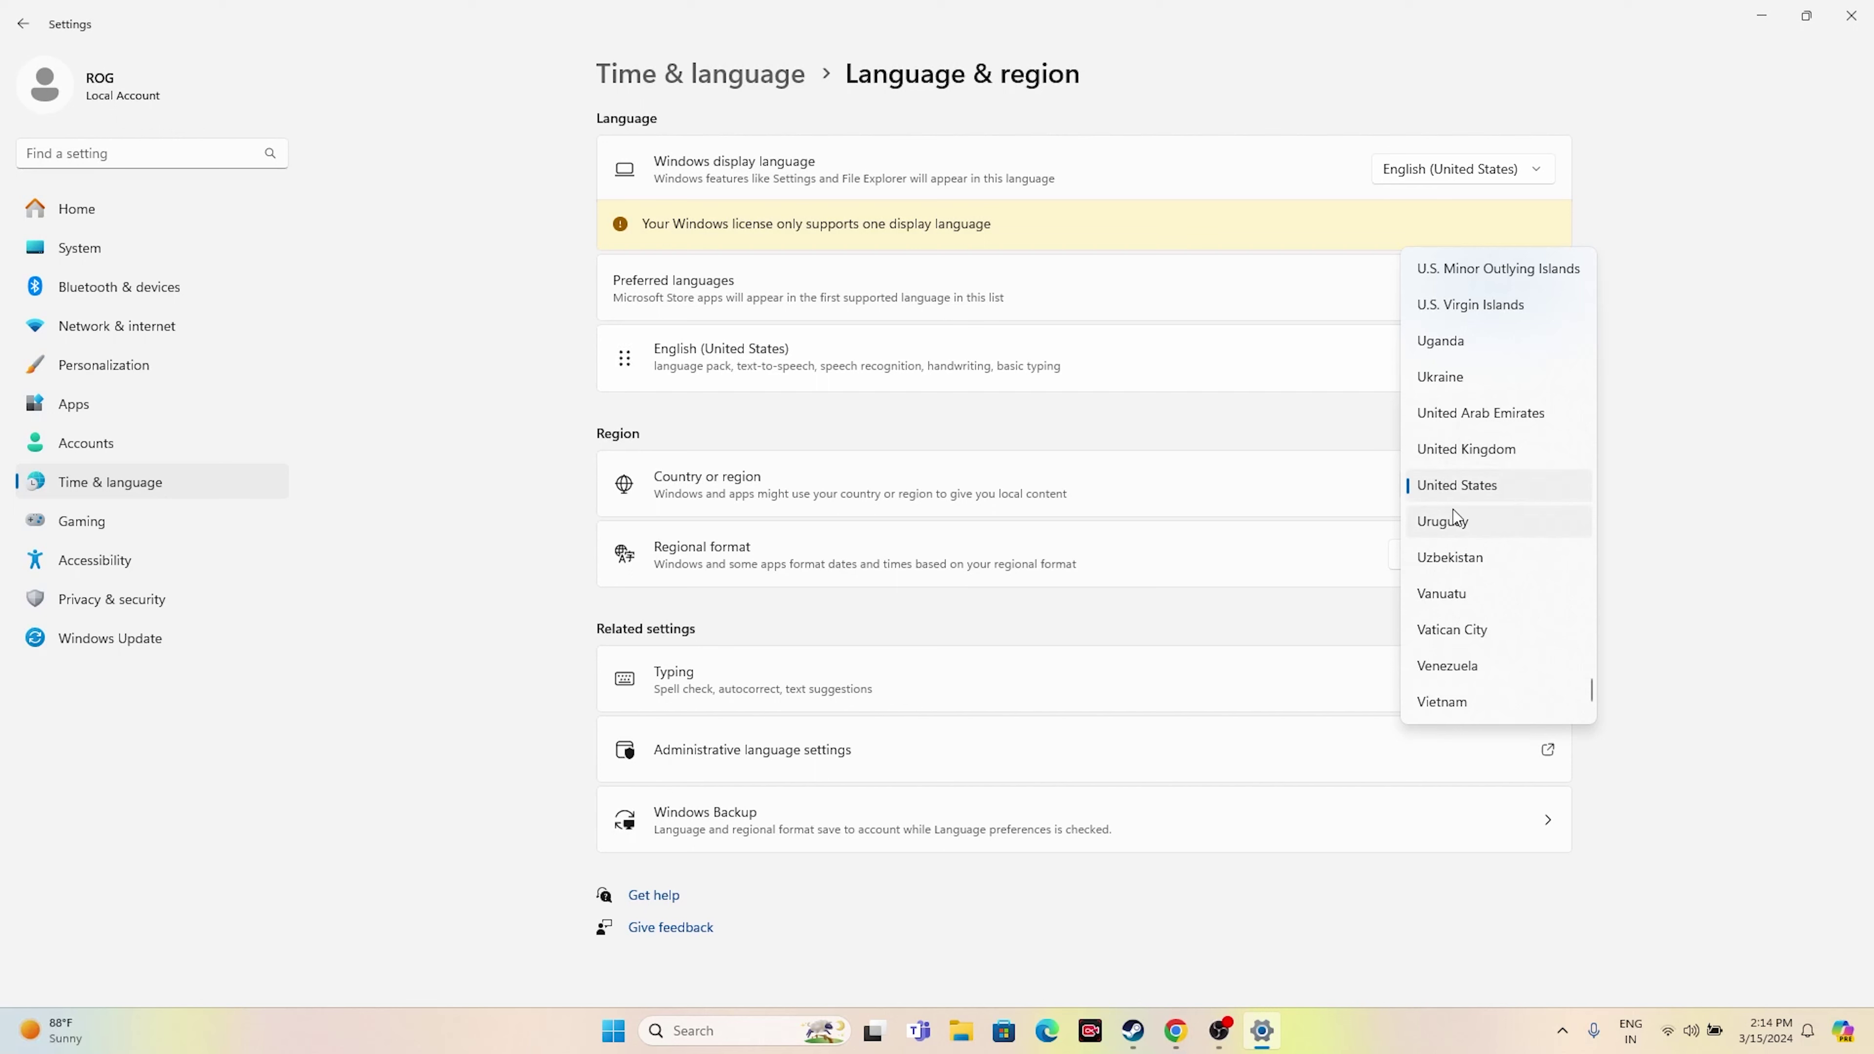
{"action": "left_click", "coordinate": [1826, 433]}
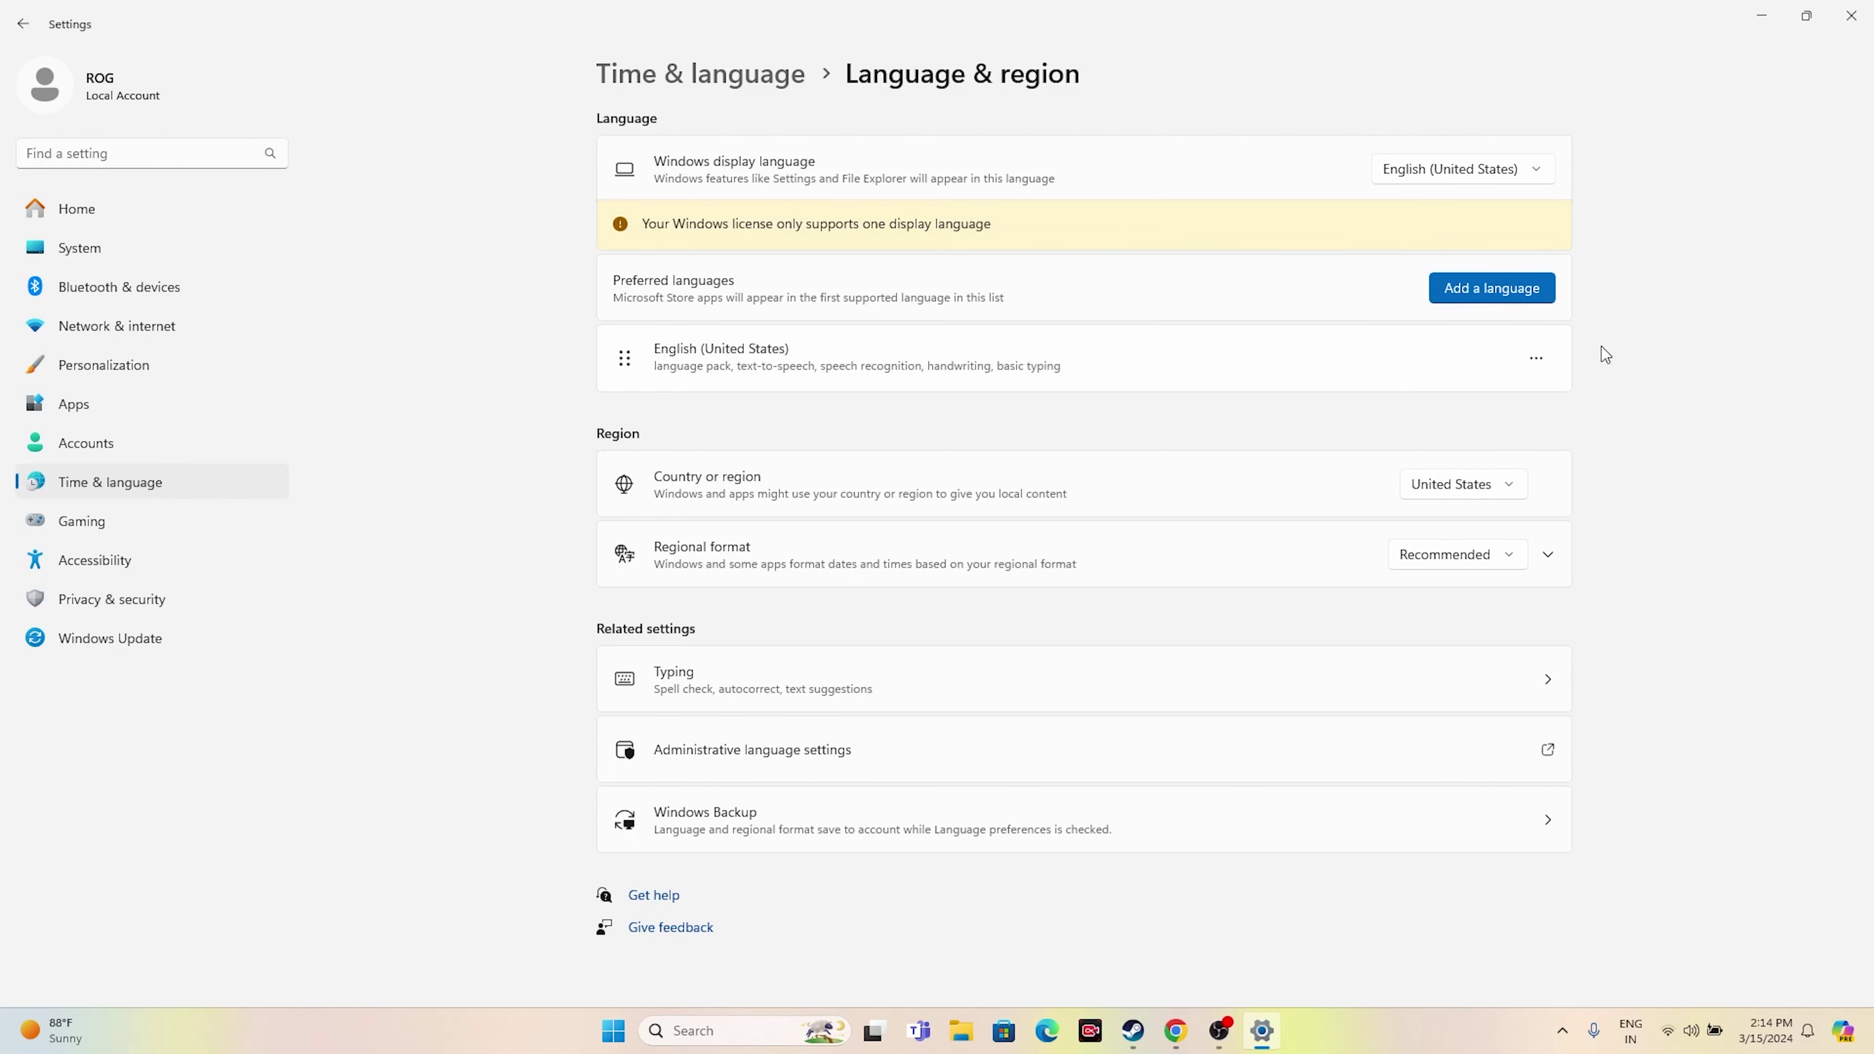
{"action": "left_click", "coordinate": [1850, 14]}
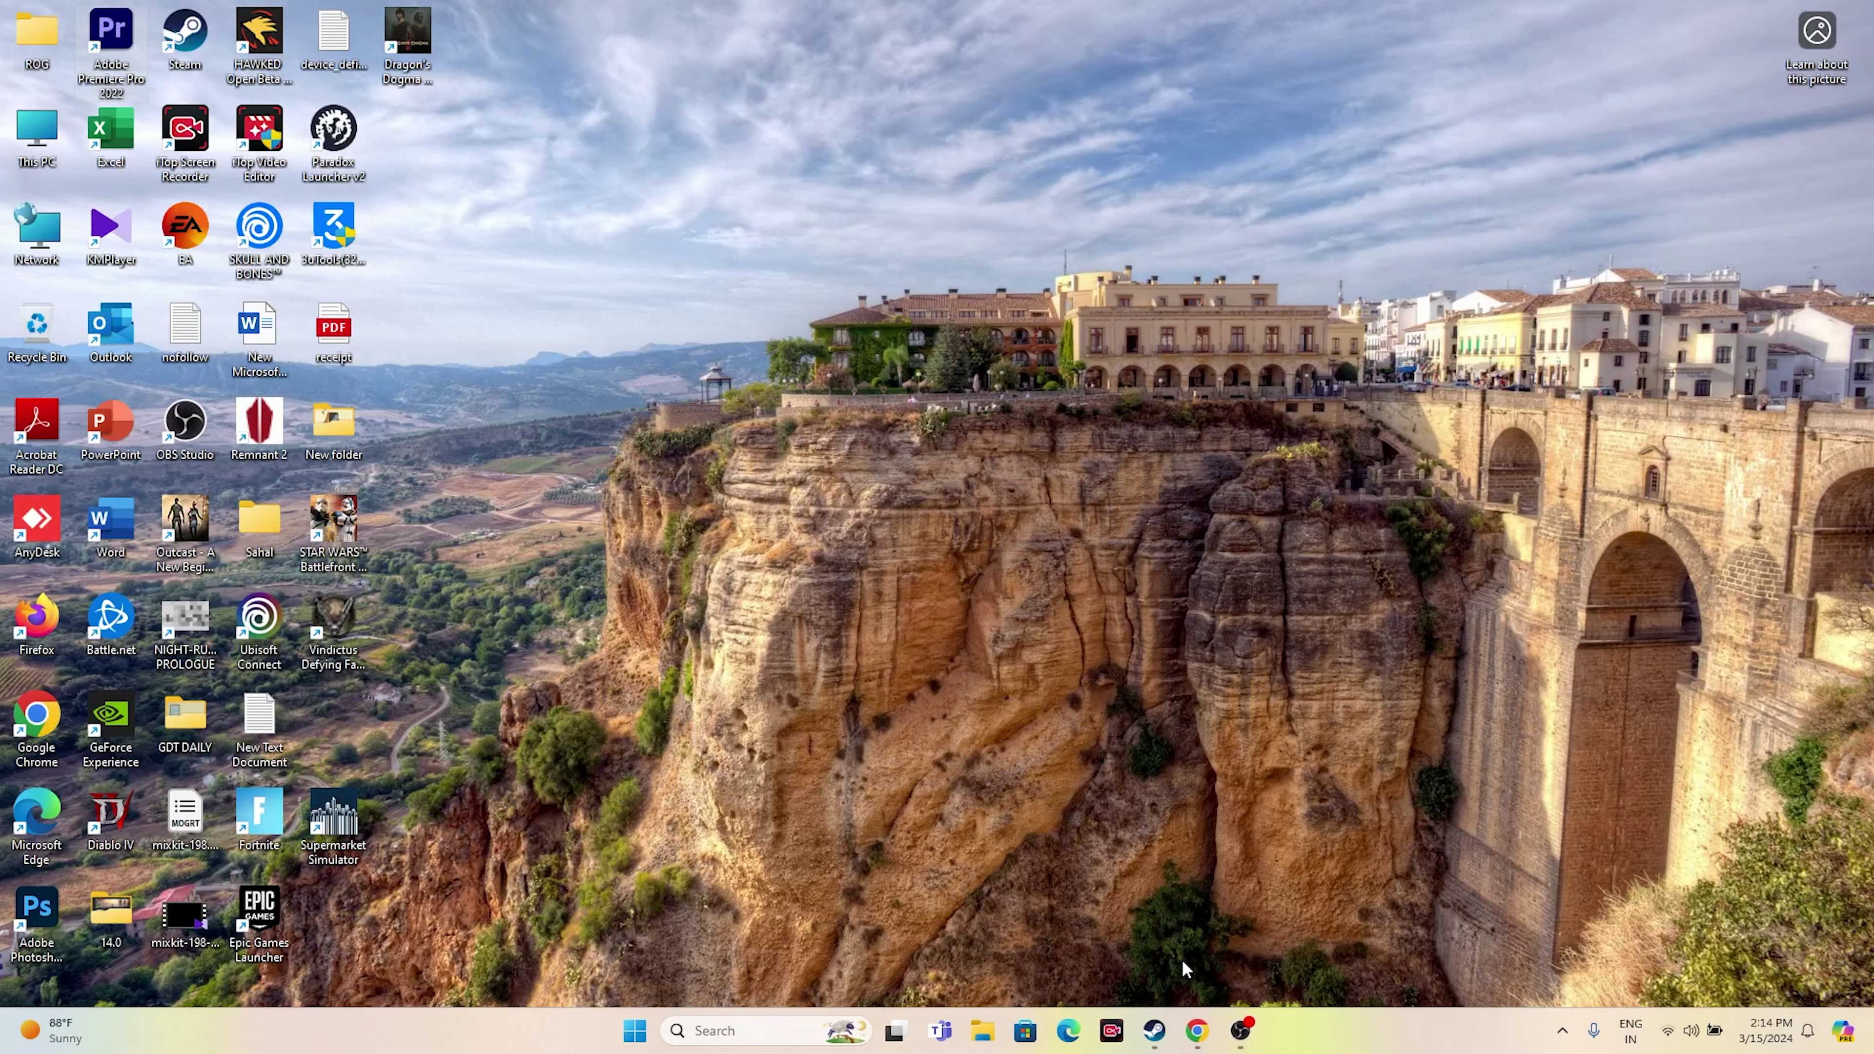
- Look through the game folders in Documents in File Explorer, then close the window
{"action": "left_click", "coordinate": [1165, 1032]}
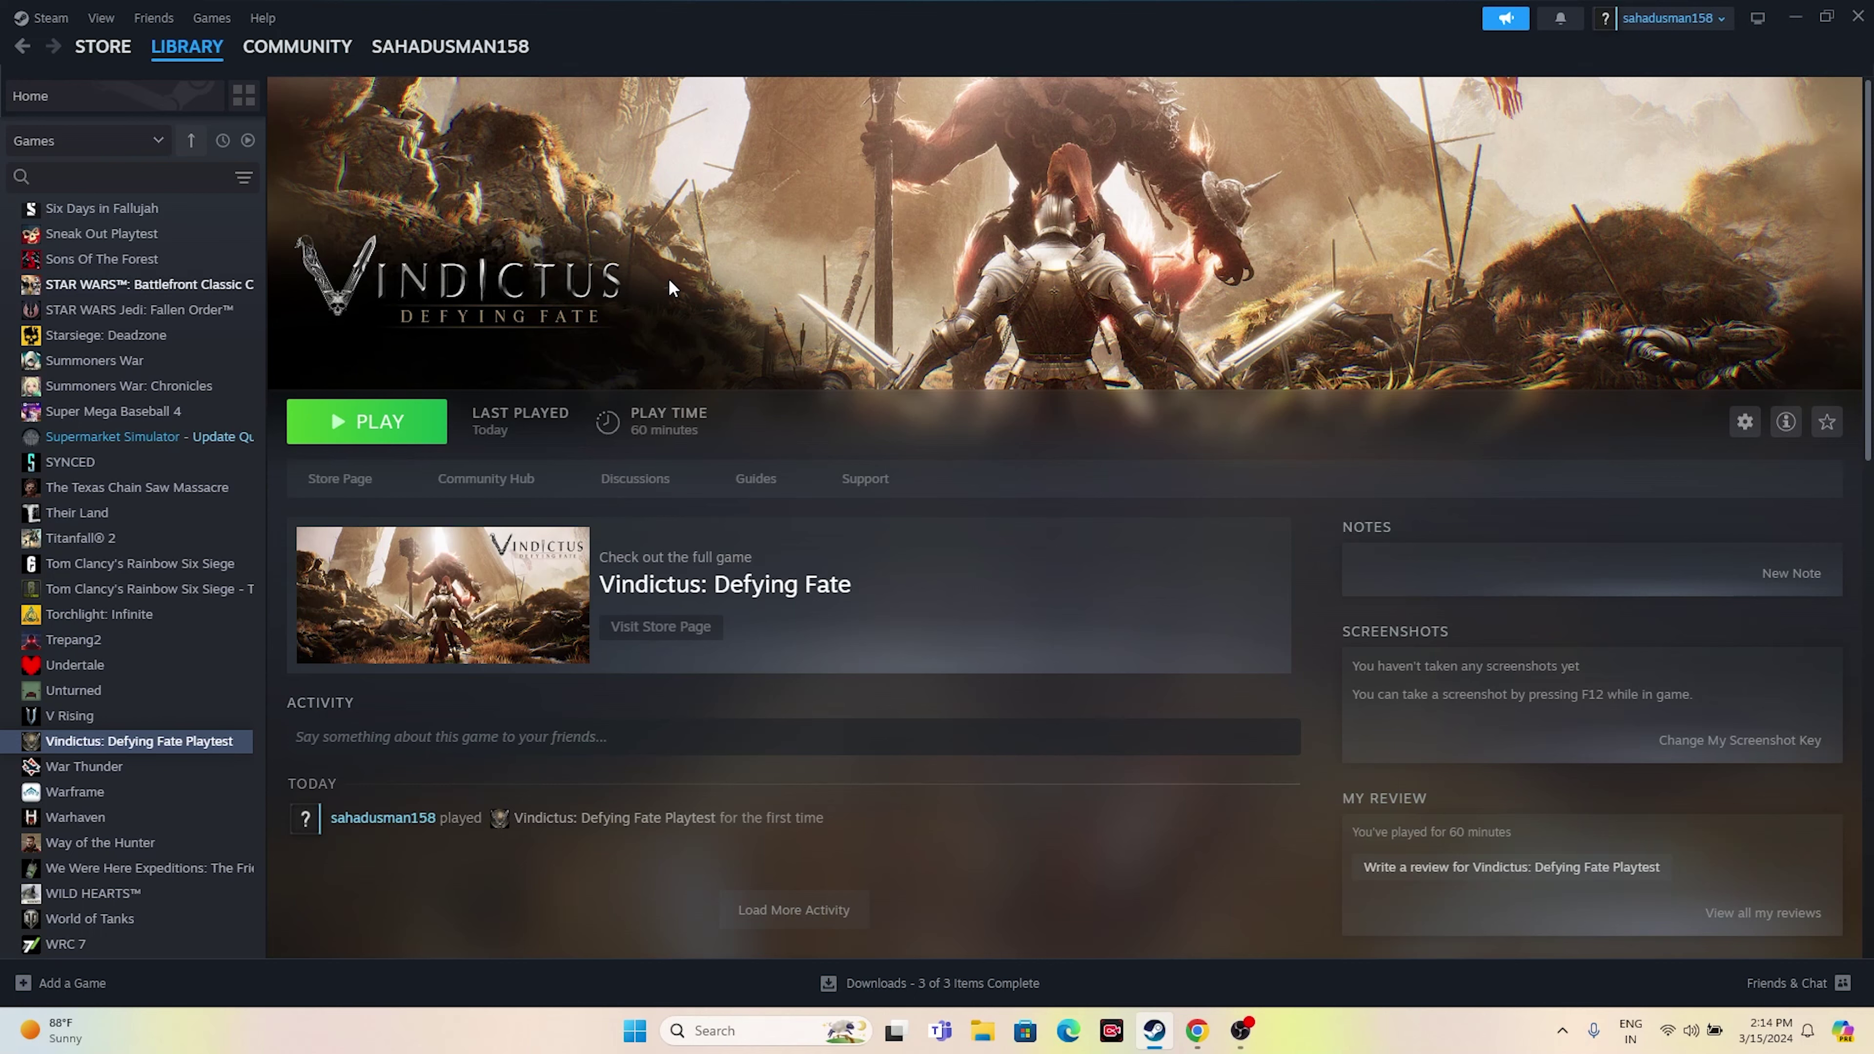
{"action": "left_click", "coordinate": [987, 1040]}
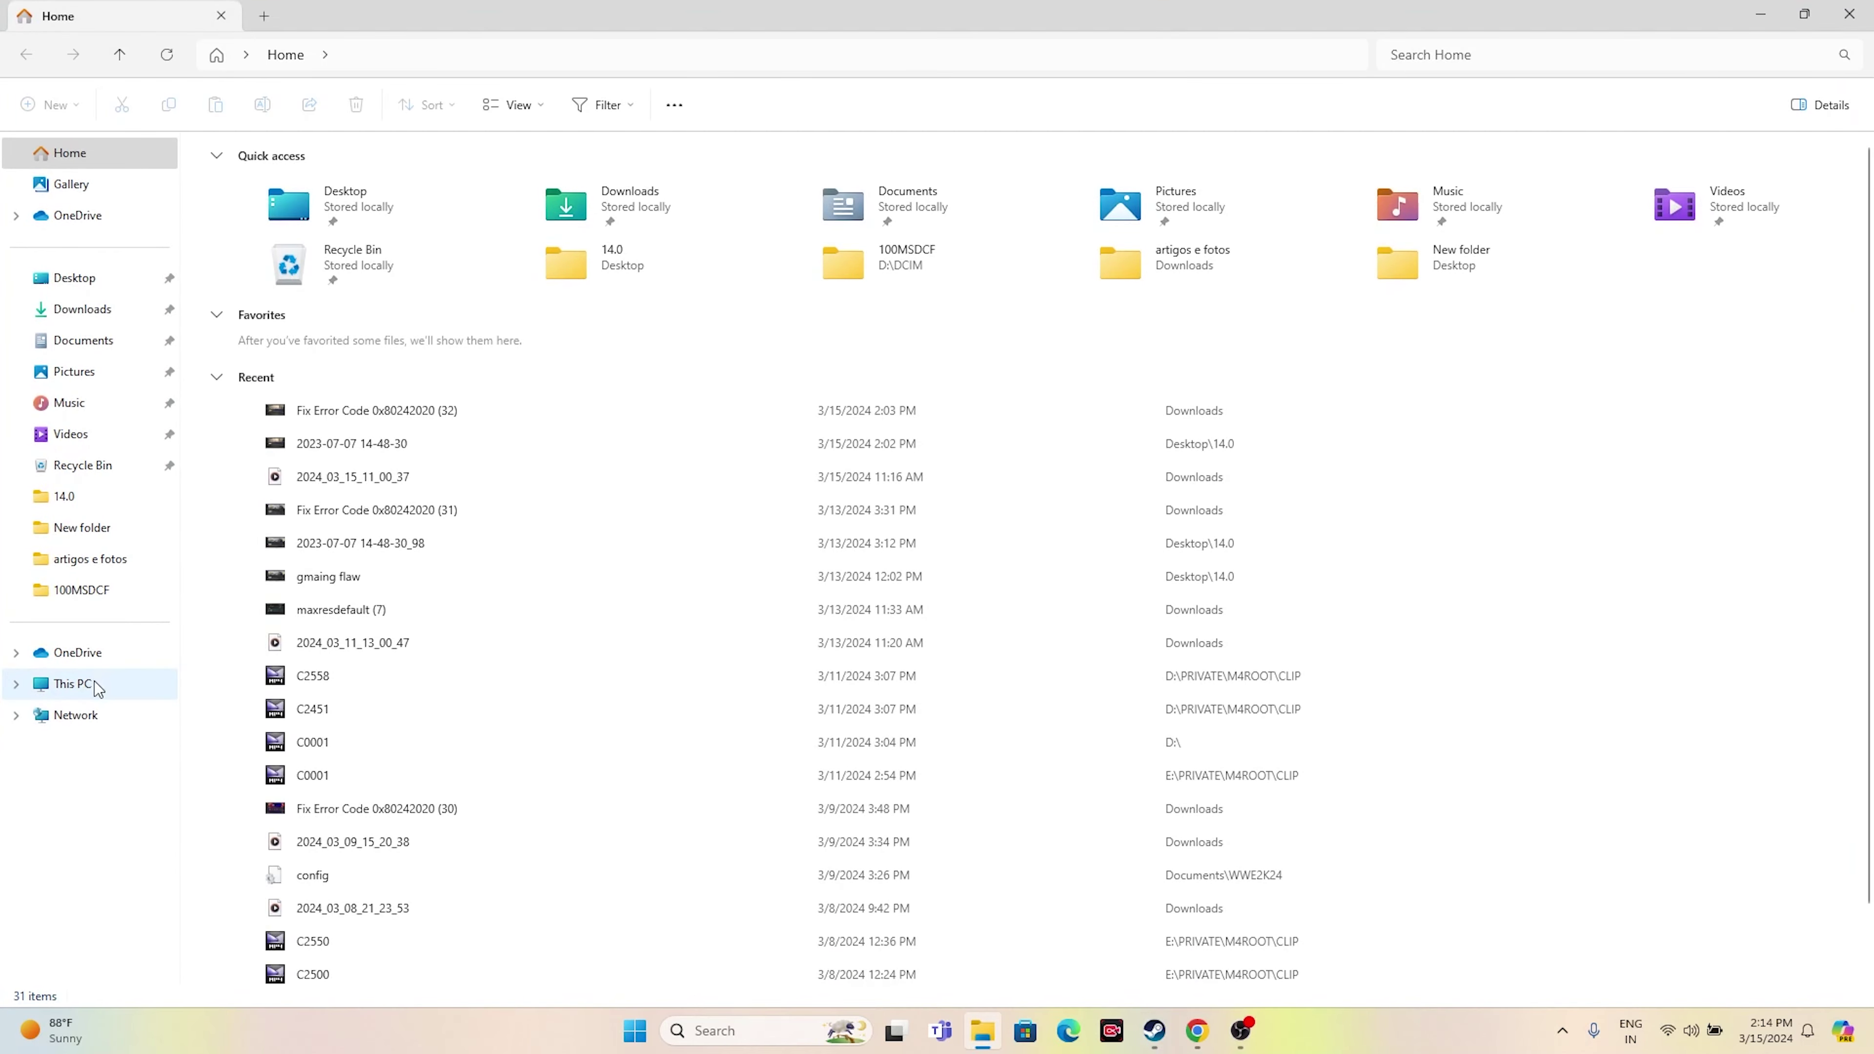
{"action": "left_click", "coordinate": [94, 684]}
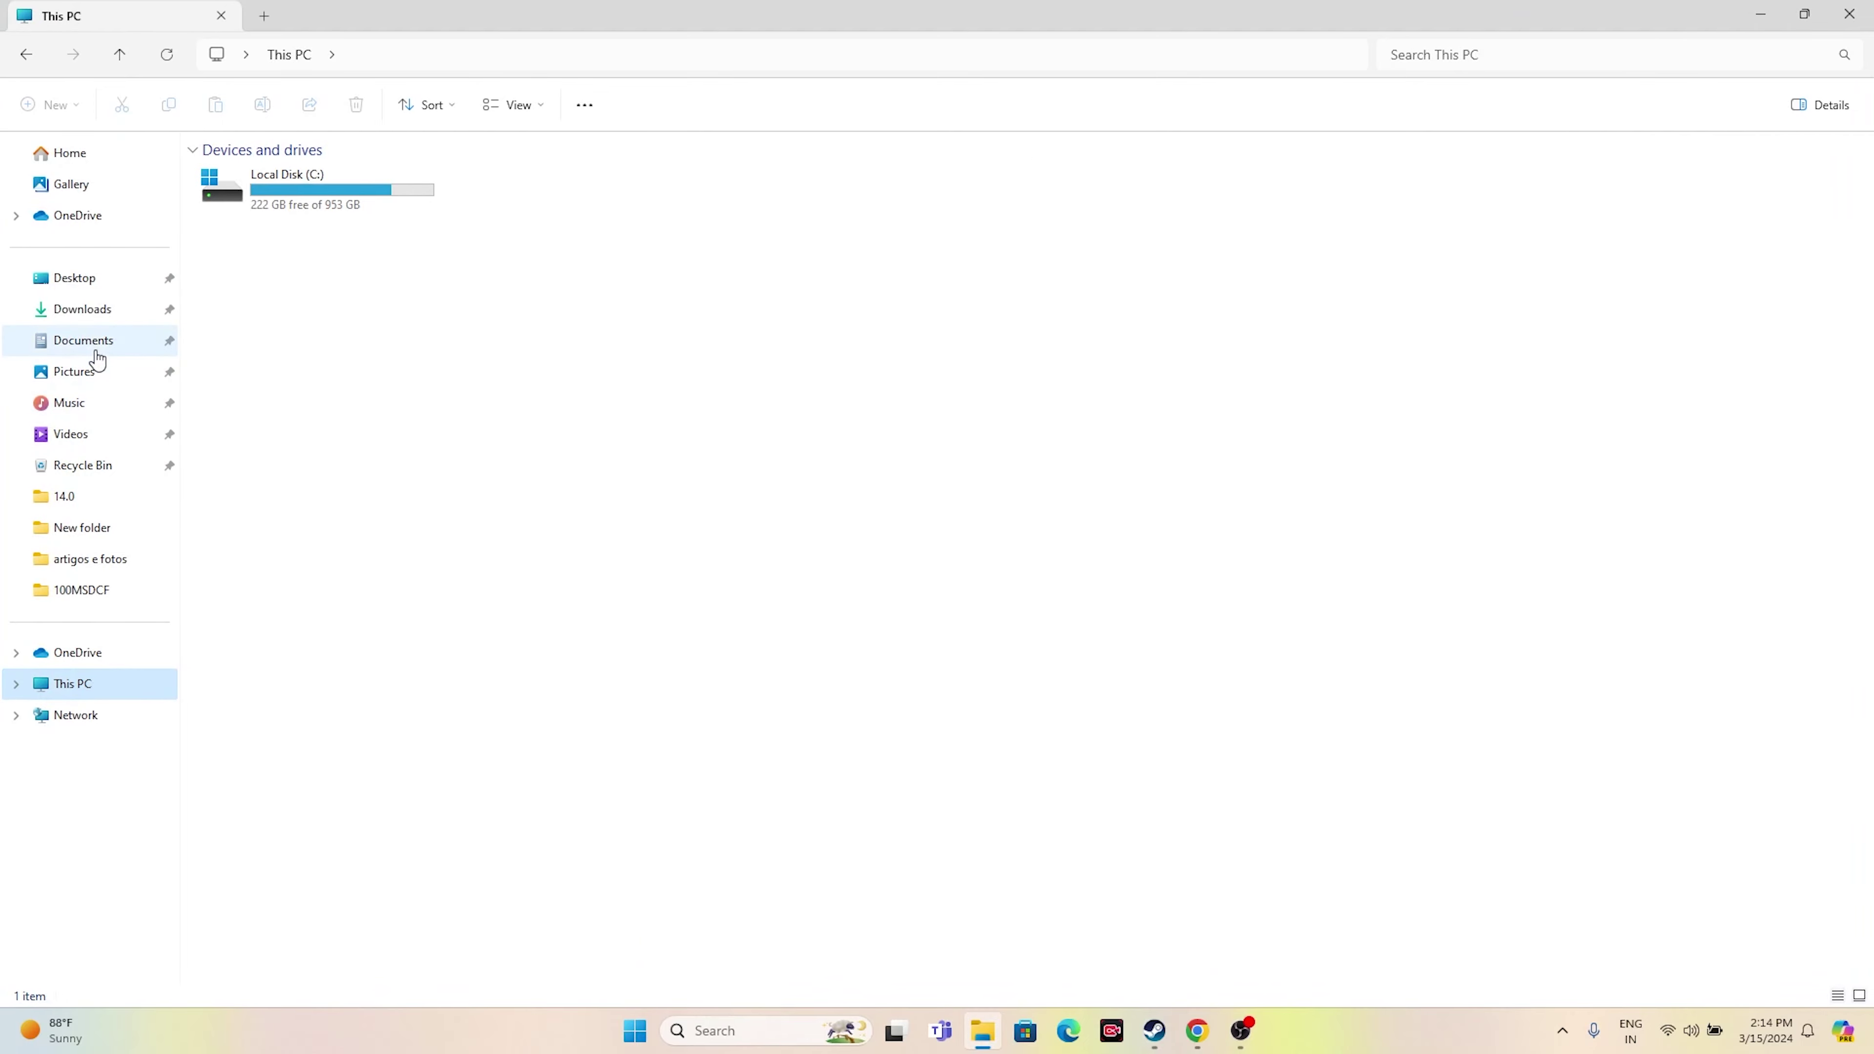
{"action": "left_click", "coordinate": [96, 341]}
{"action": "left_click_drag", "start_coordinate": [1536, 263], "coordinate": [218, 199]}
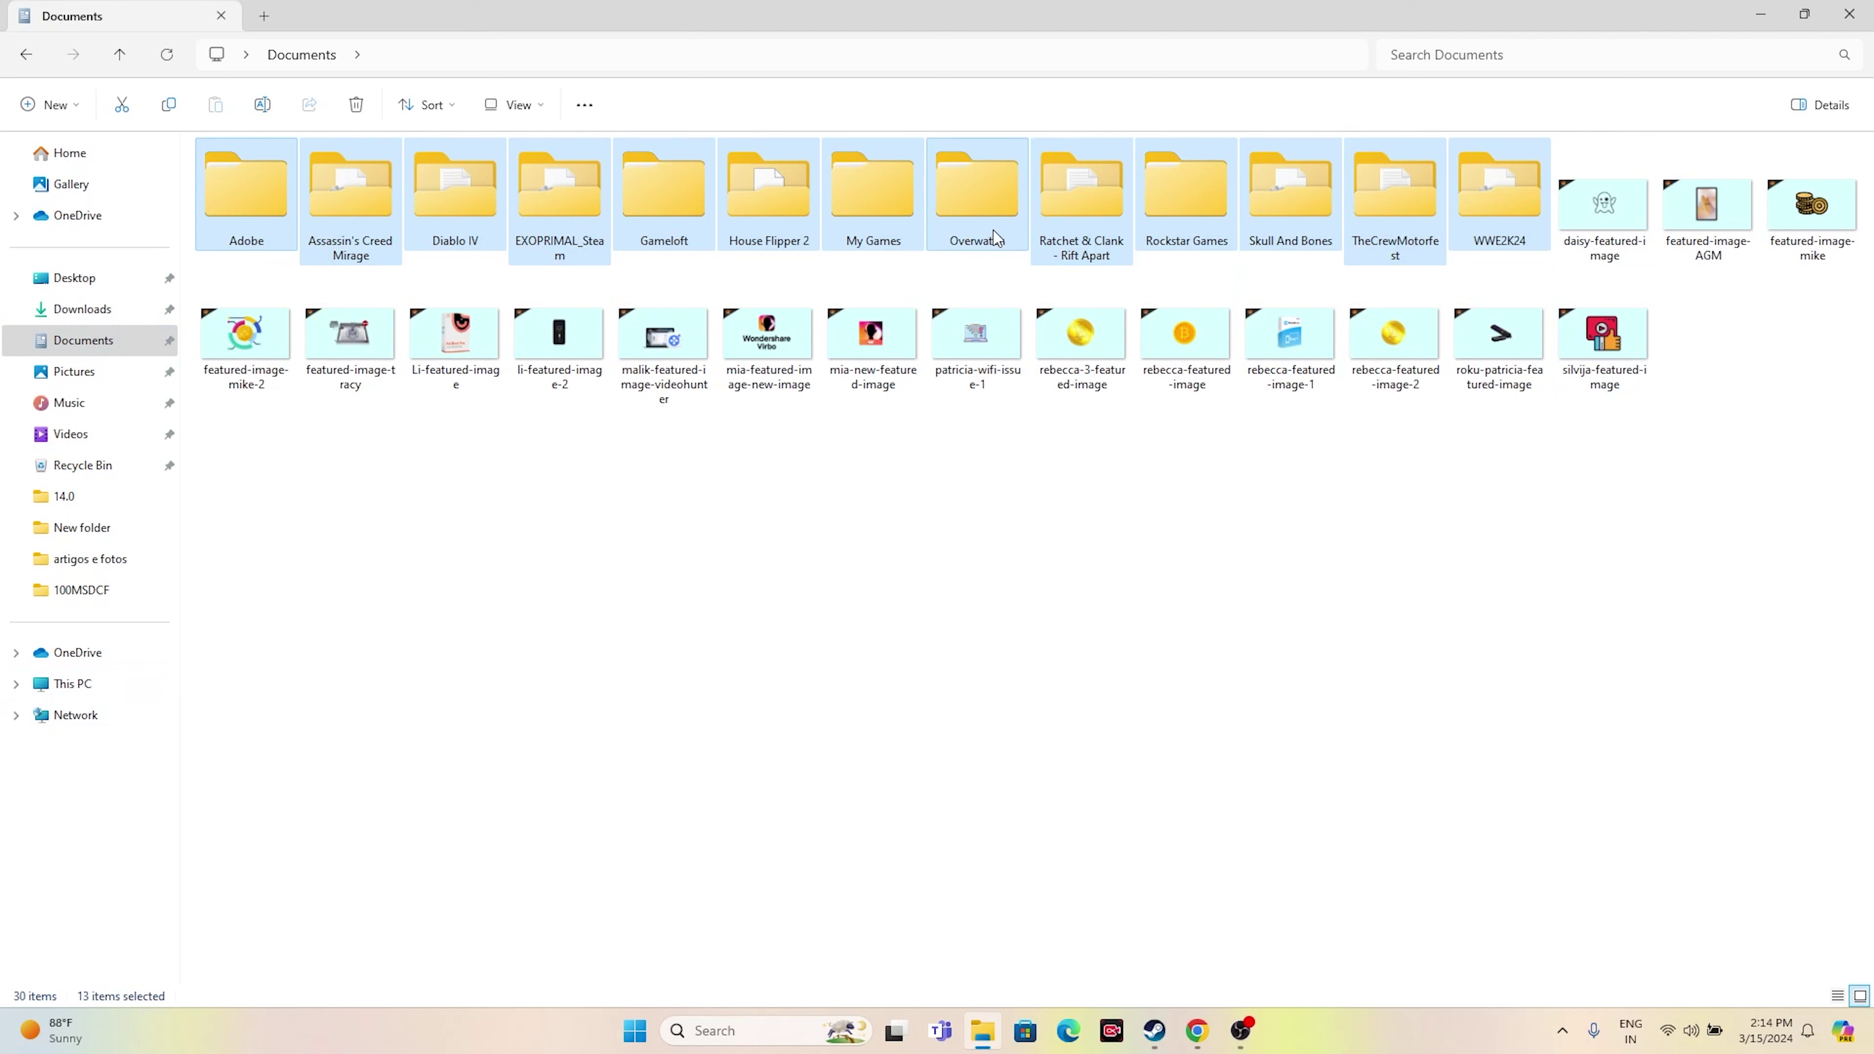
{"action": "left_click", "coordinate": [952, 532]}
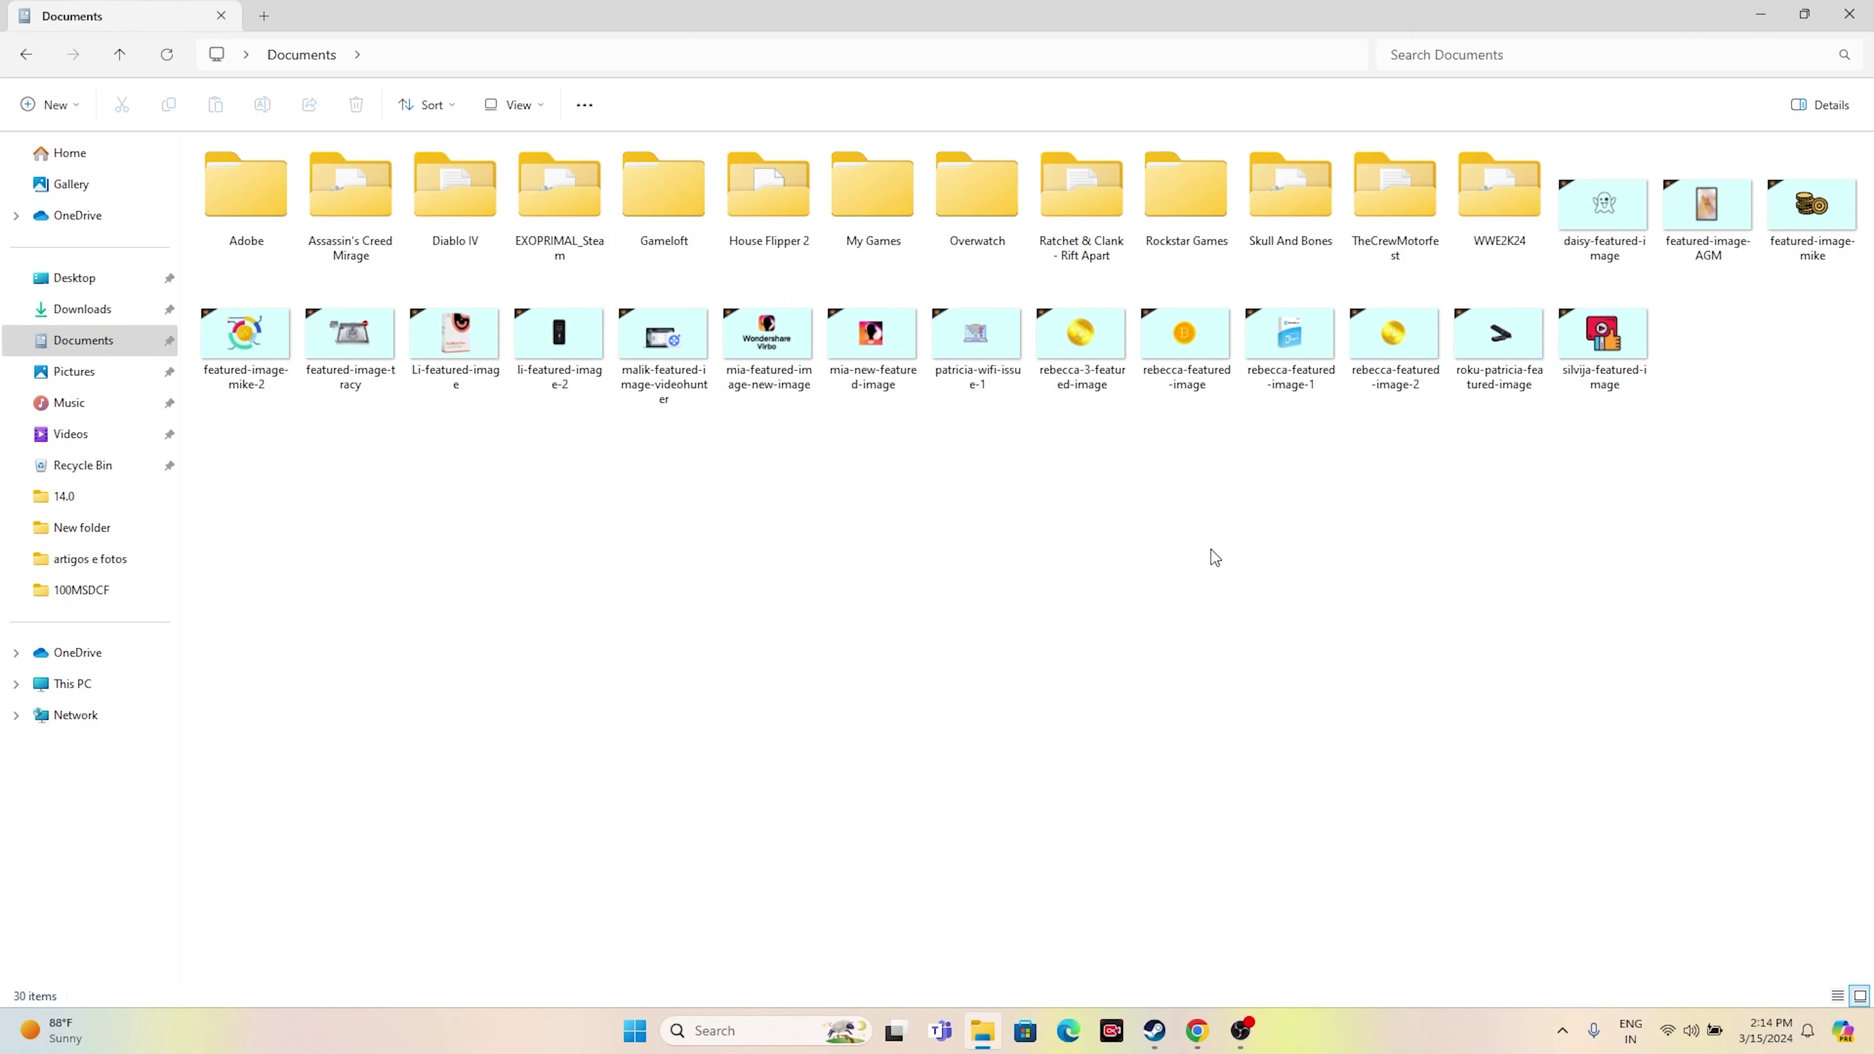
{"action": "left_click", "coordinate": [1849, 14]}
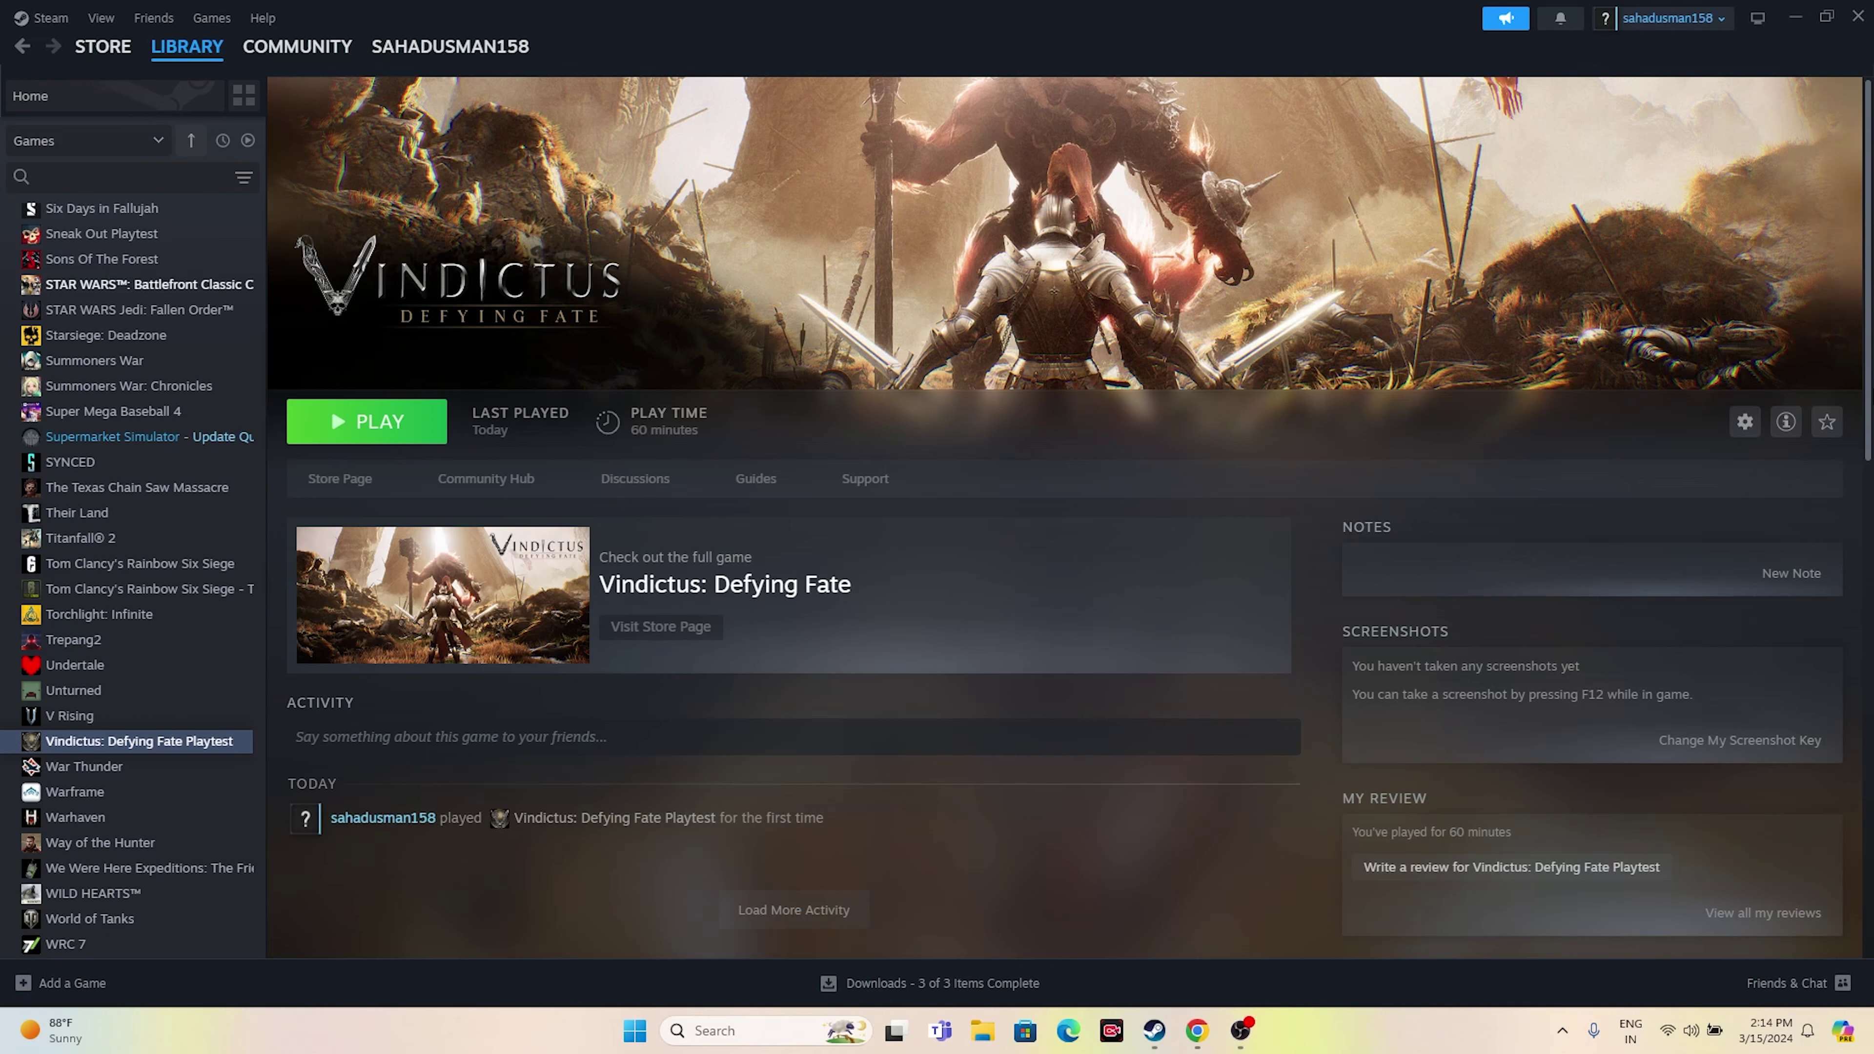
- Minimize Steam and open the System and Security section of Control Panel
{"action": "left_click", "coordinate": [1794, 16]}
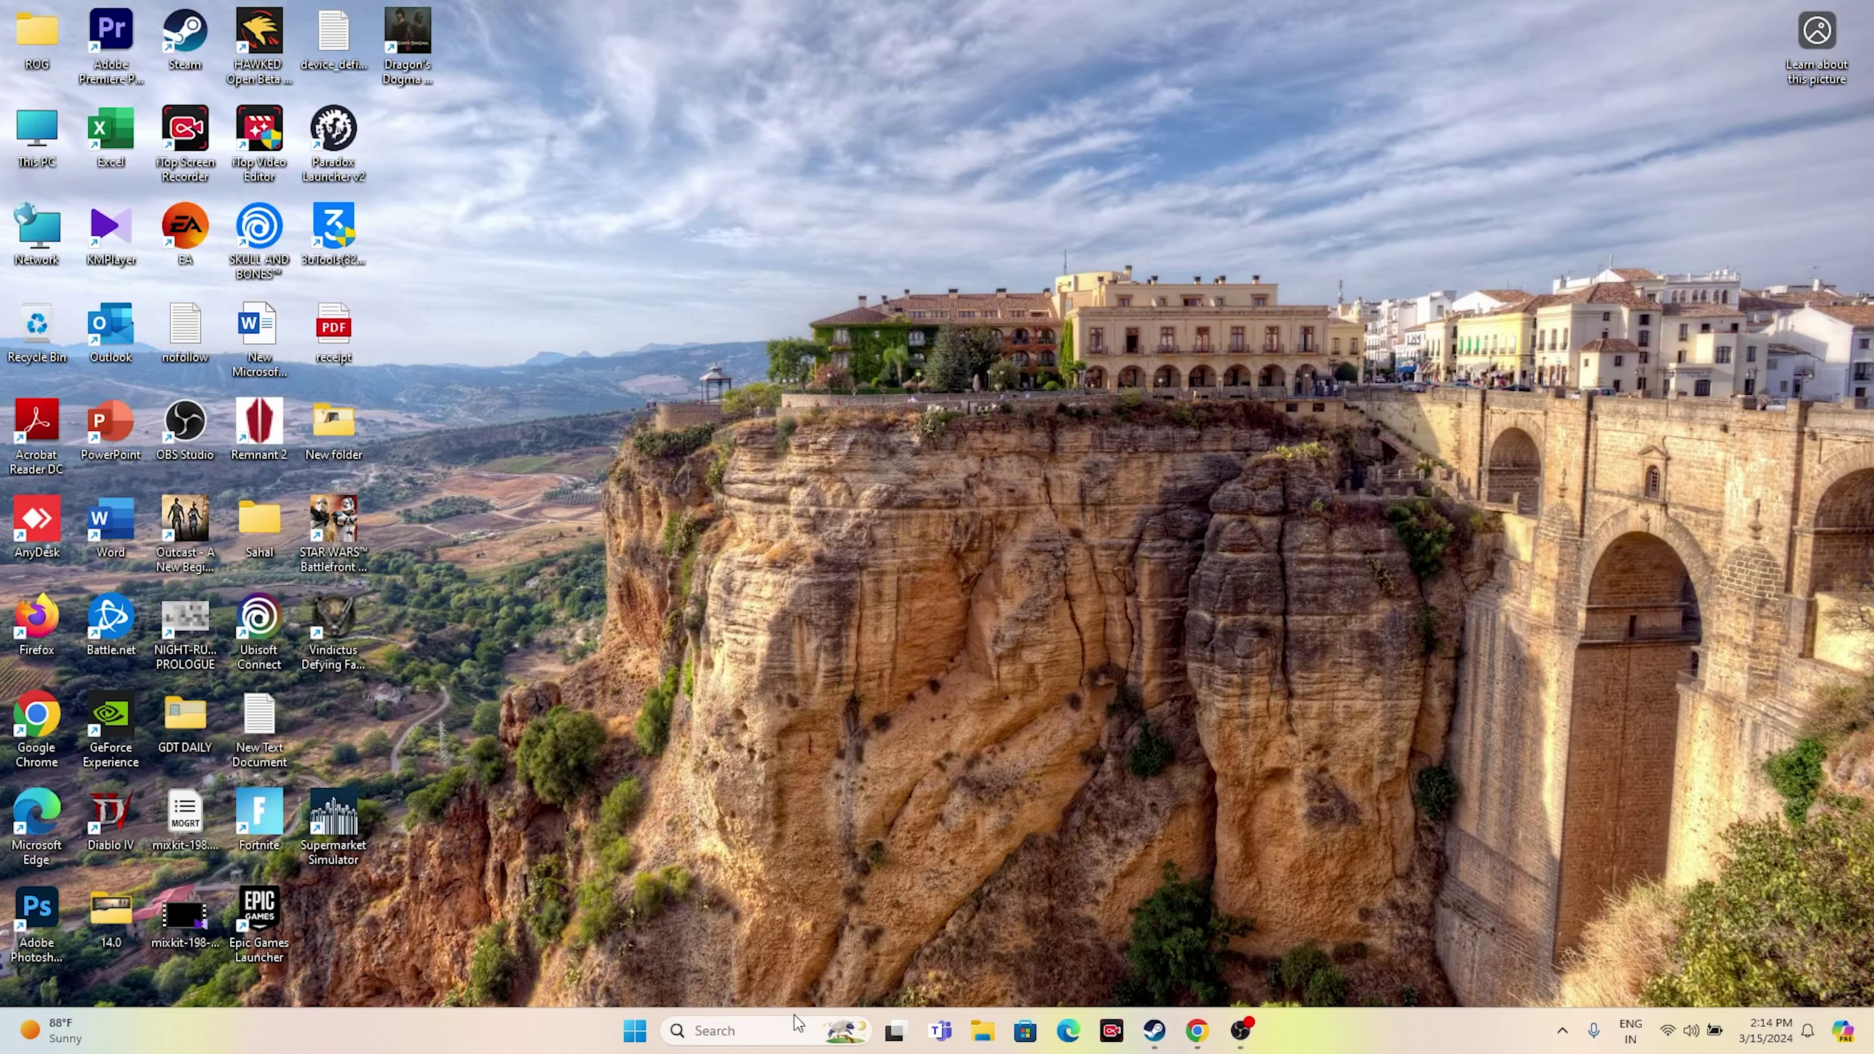
{"action": "left_click", "coordinate": [782, 1029]}
{"action": "type", "text": "con"}
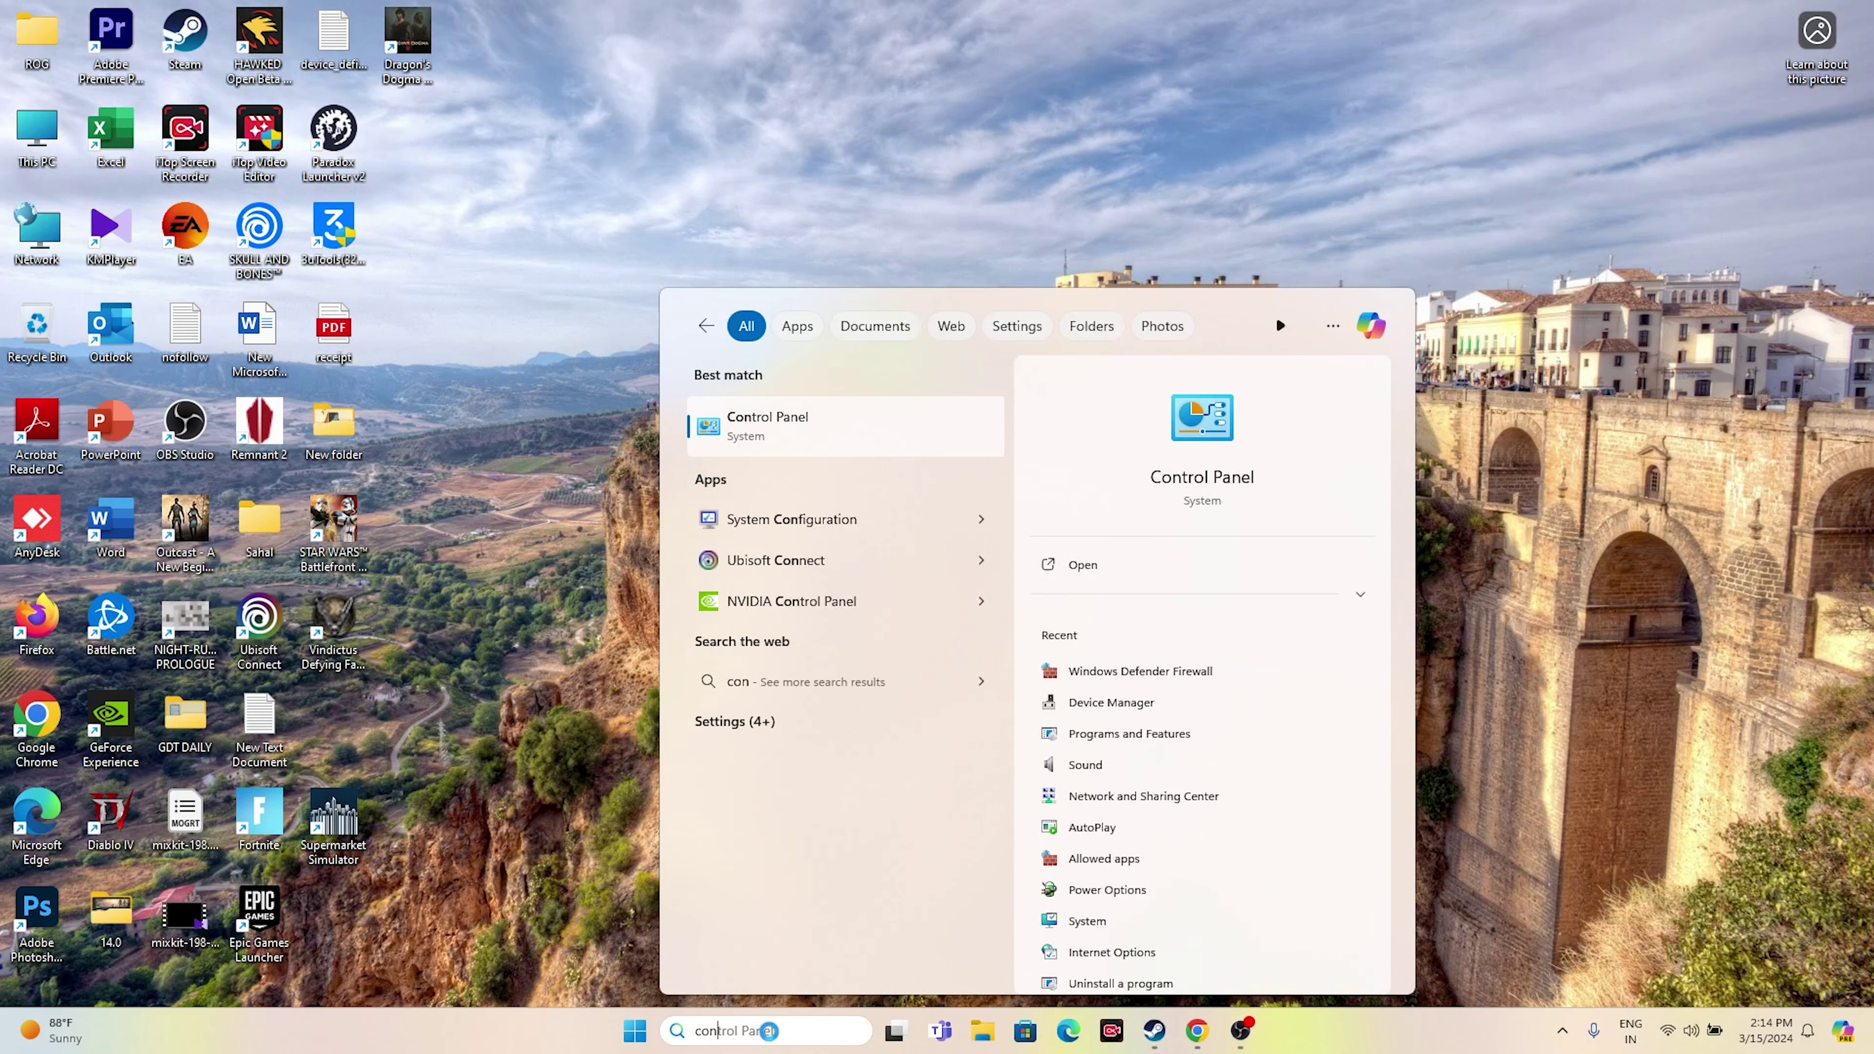
{"action": "type", "text": "tr"}
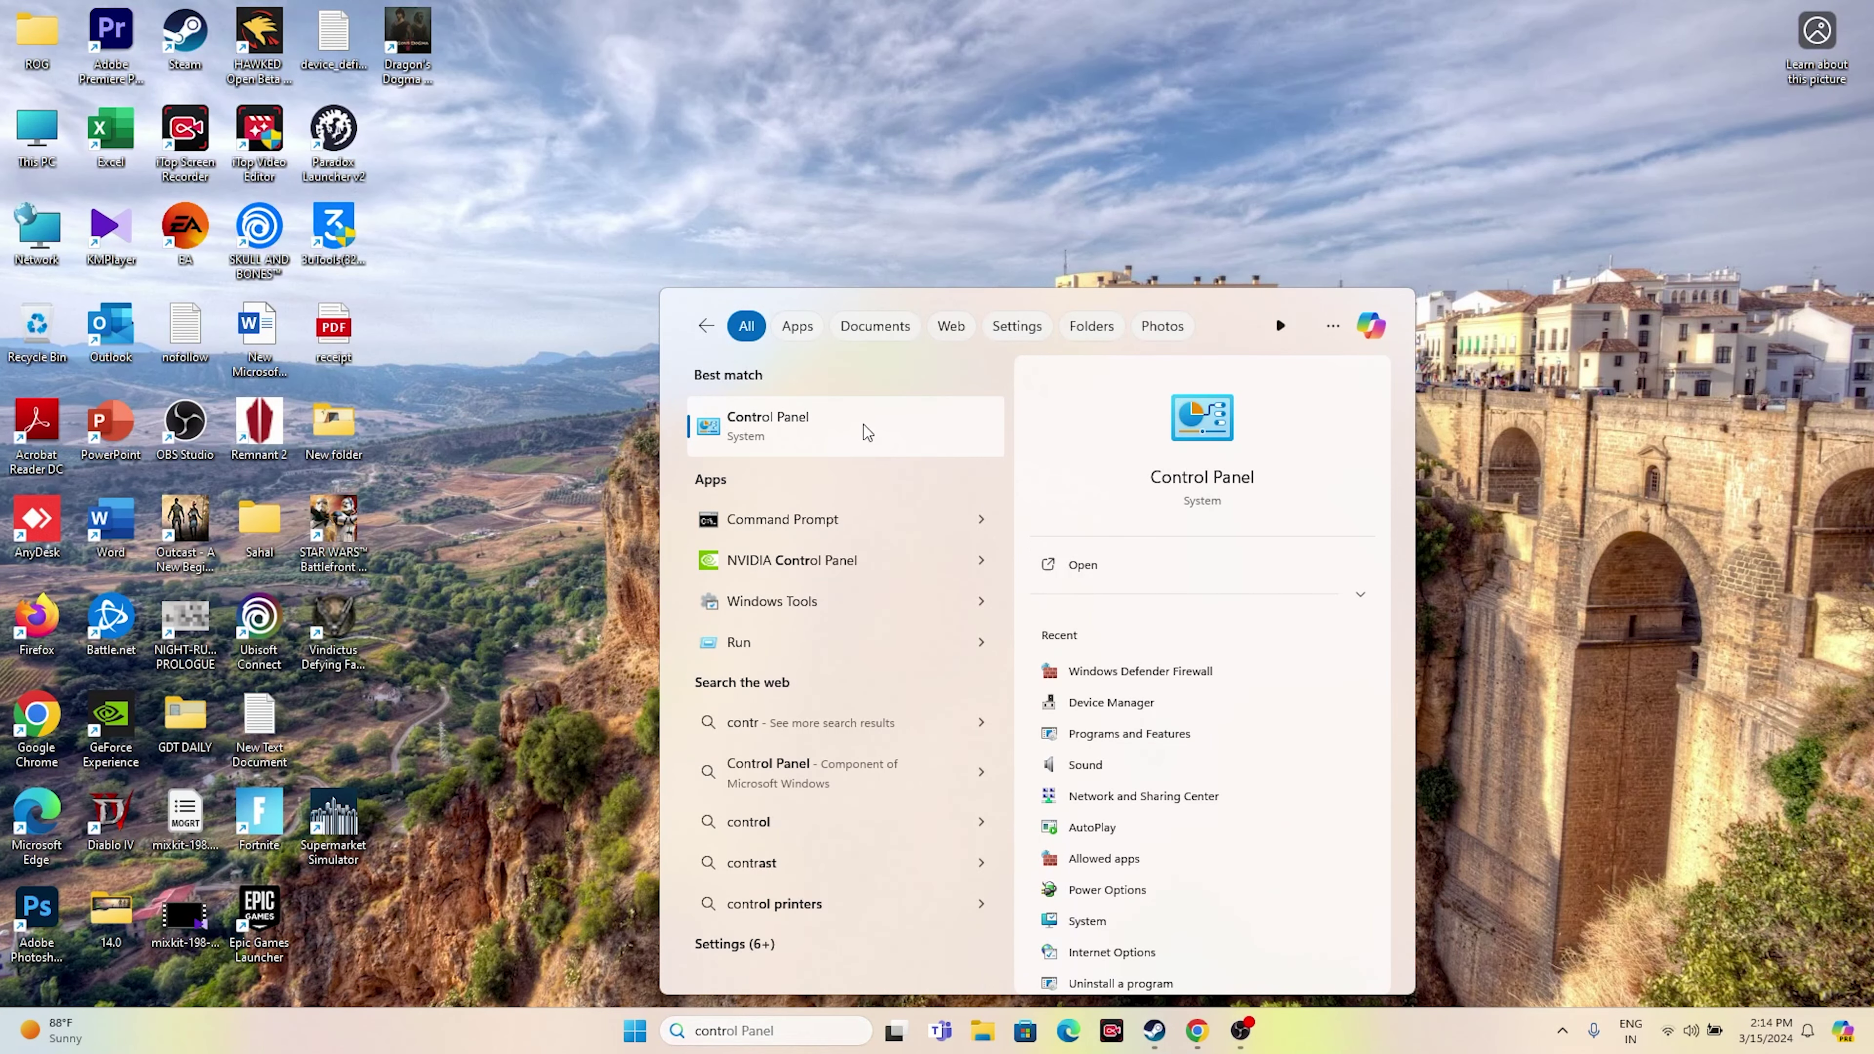
{"action": "left_click", "coordinate": [867, 433]}
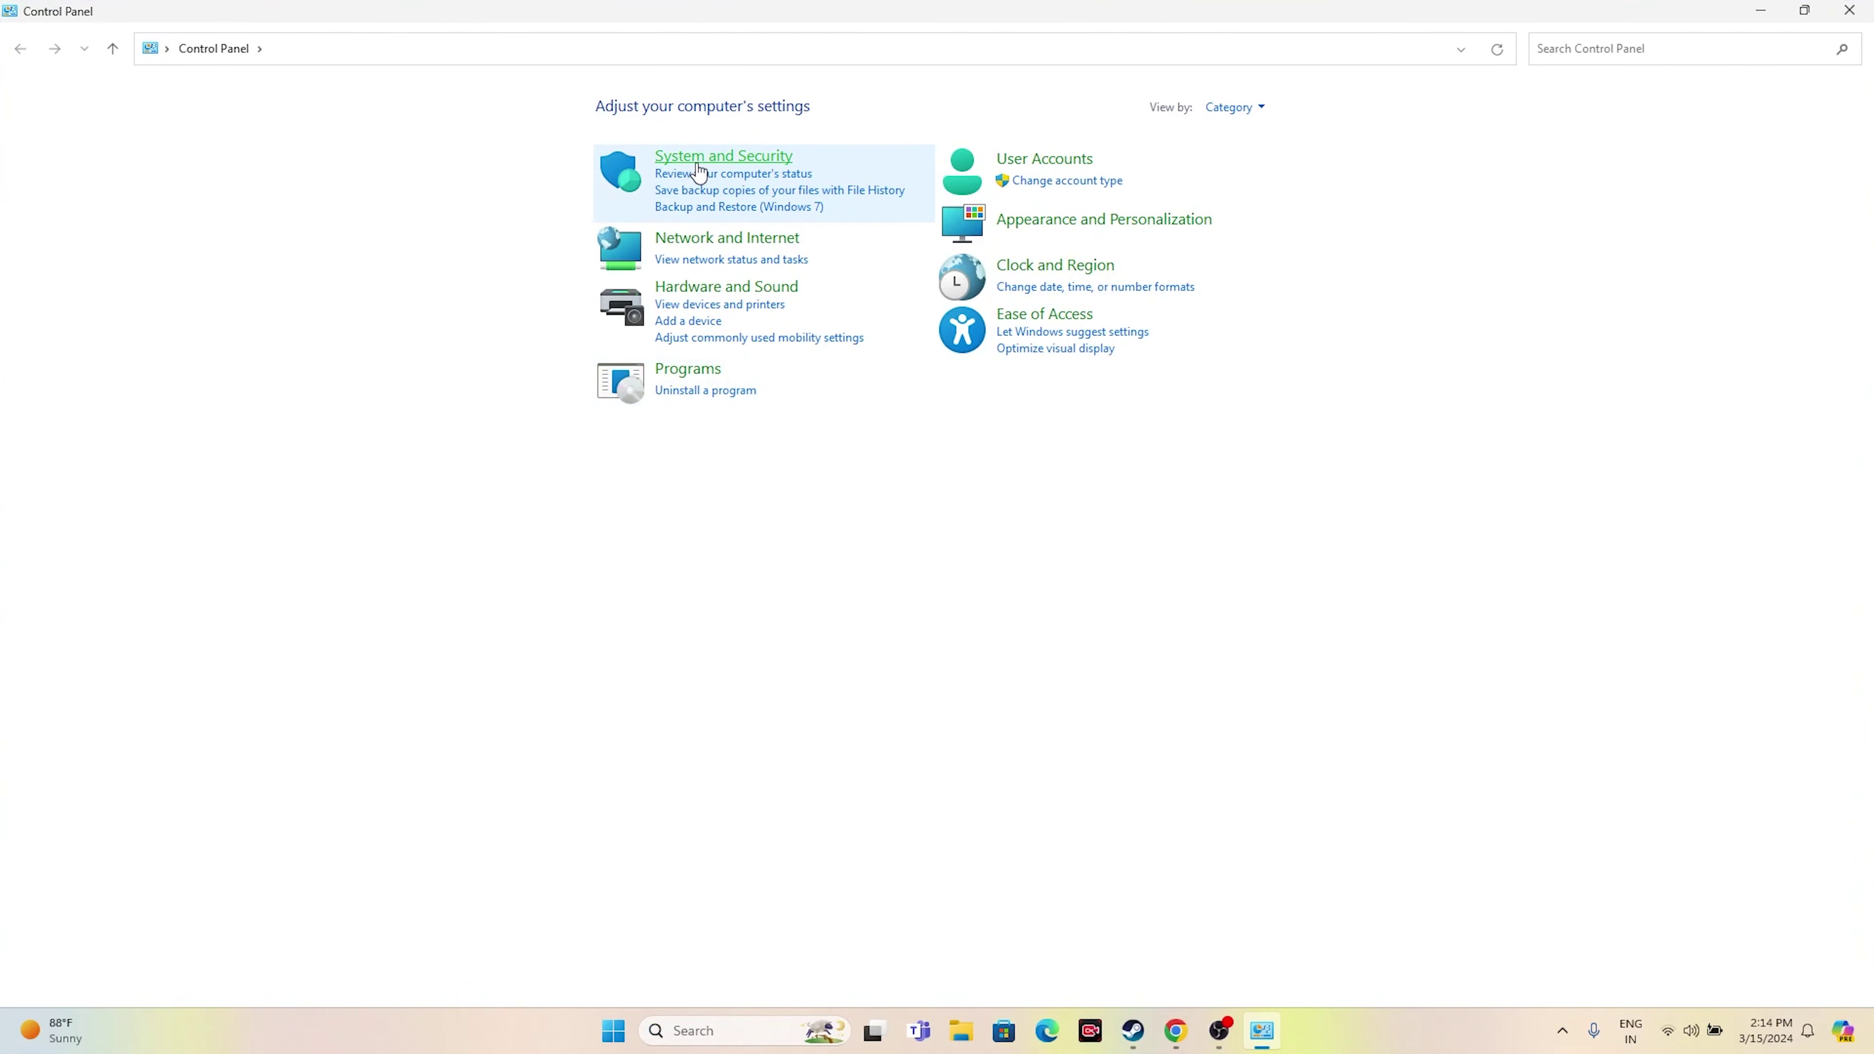
{"action": "left_click", "coordinate": [697, 161]}
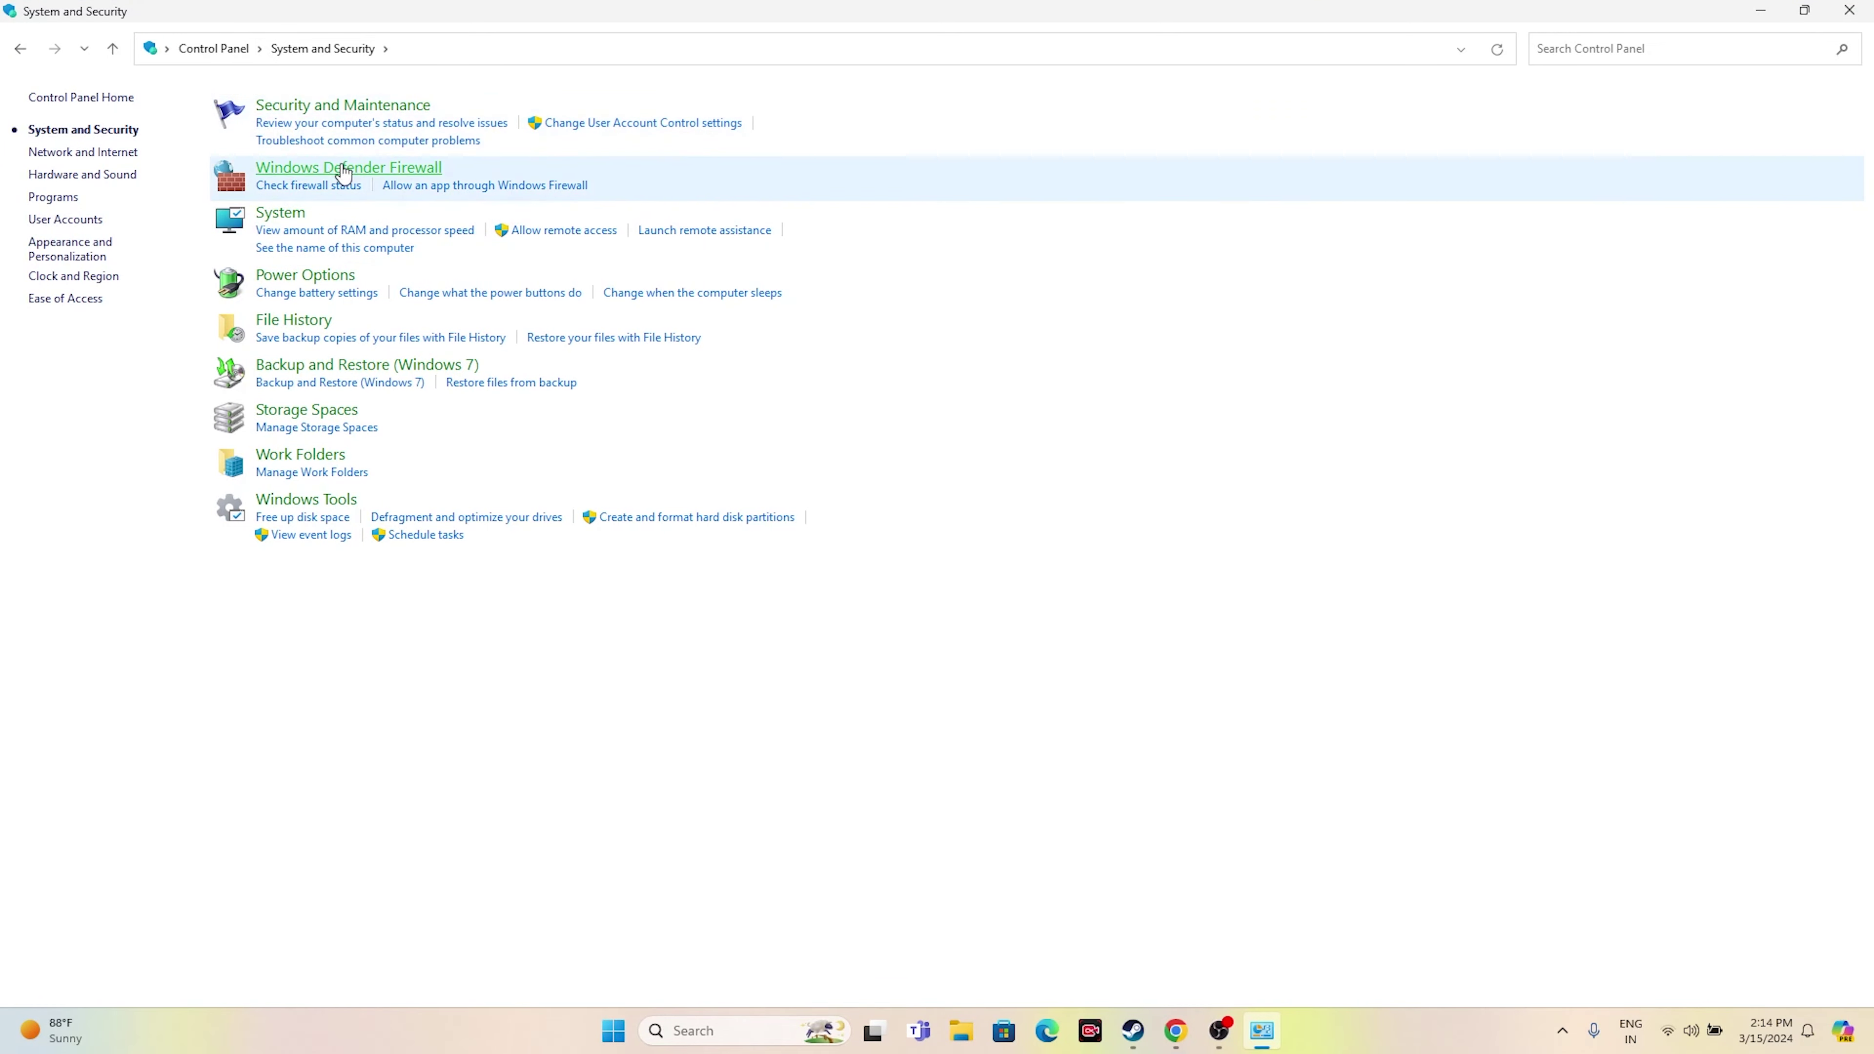
- Open the list of apps allowed through Windows Defender Firewall and find the Vindictus entries
{"action": "left_click", "coordinate": [360, 107]}
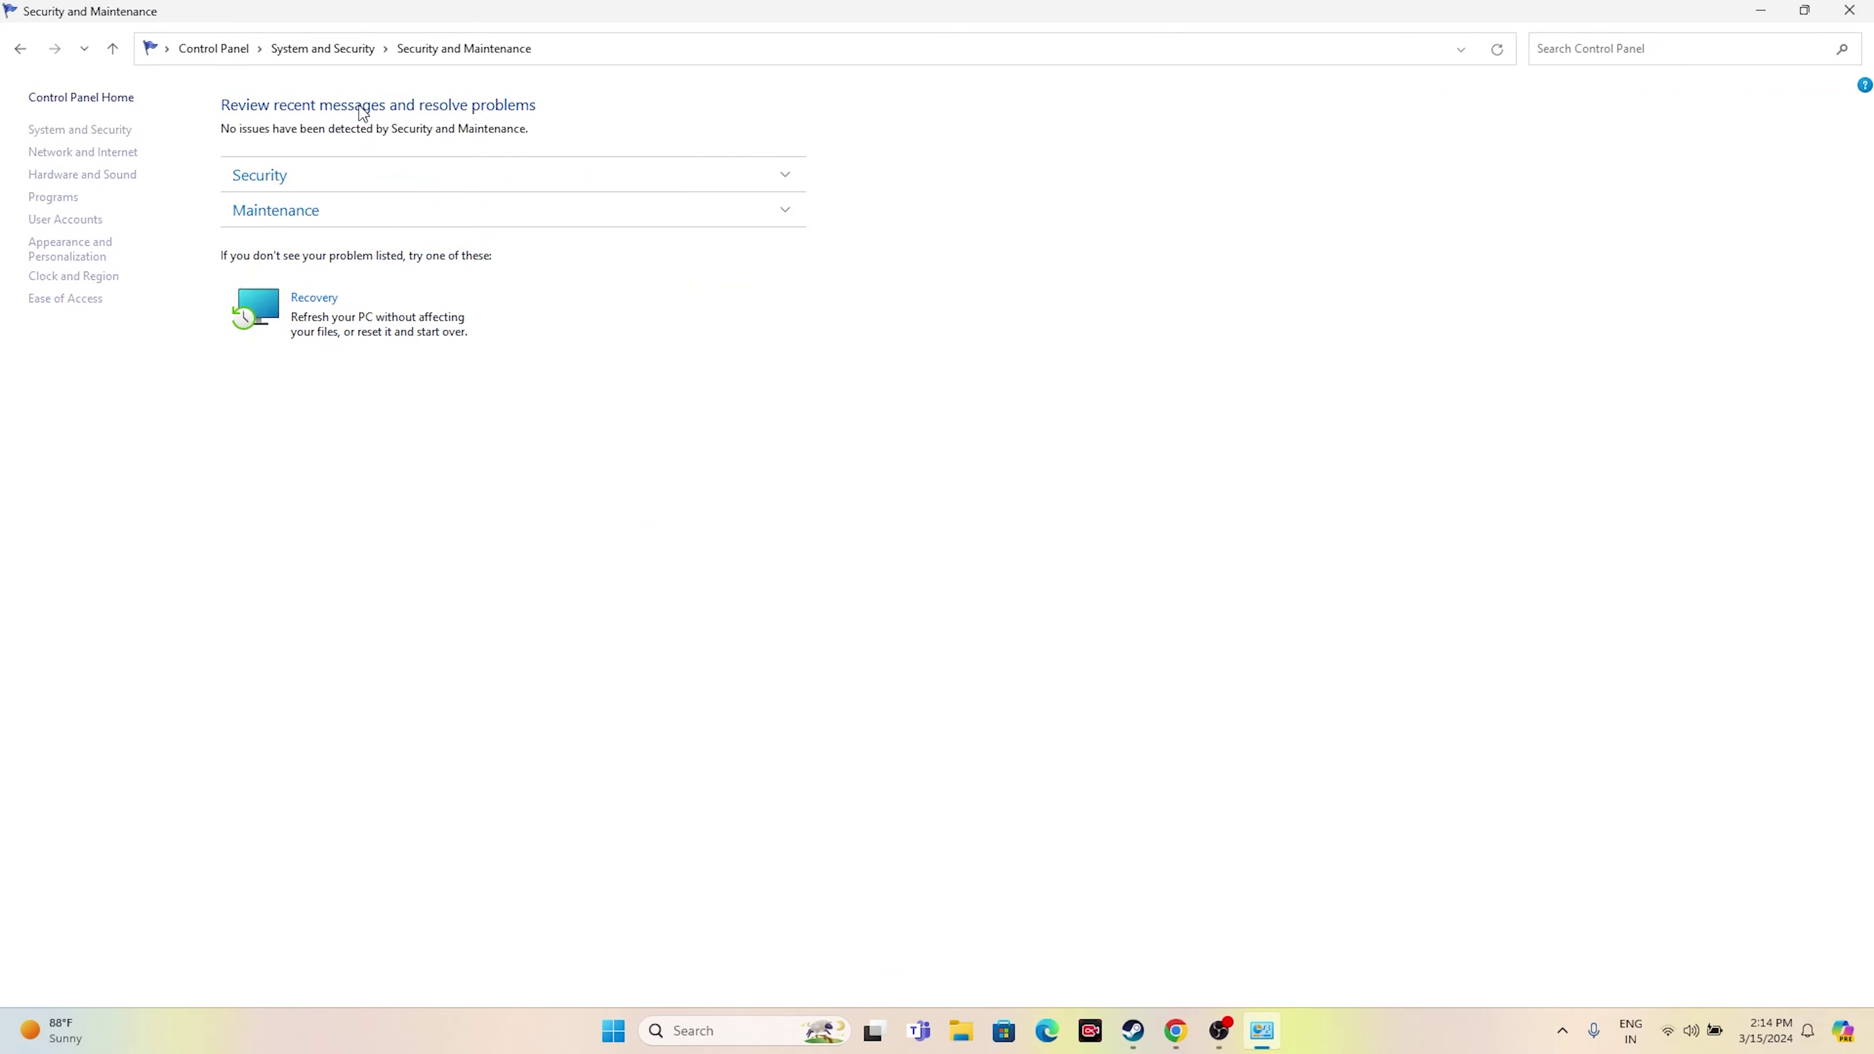
{"action": "left_click", "coordinate": [20, 48]}
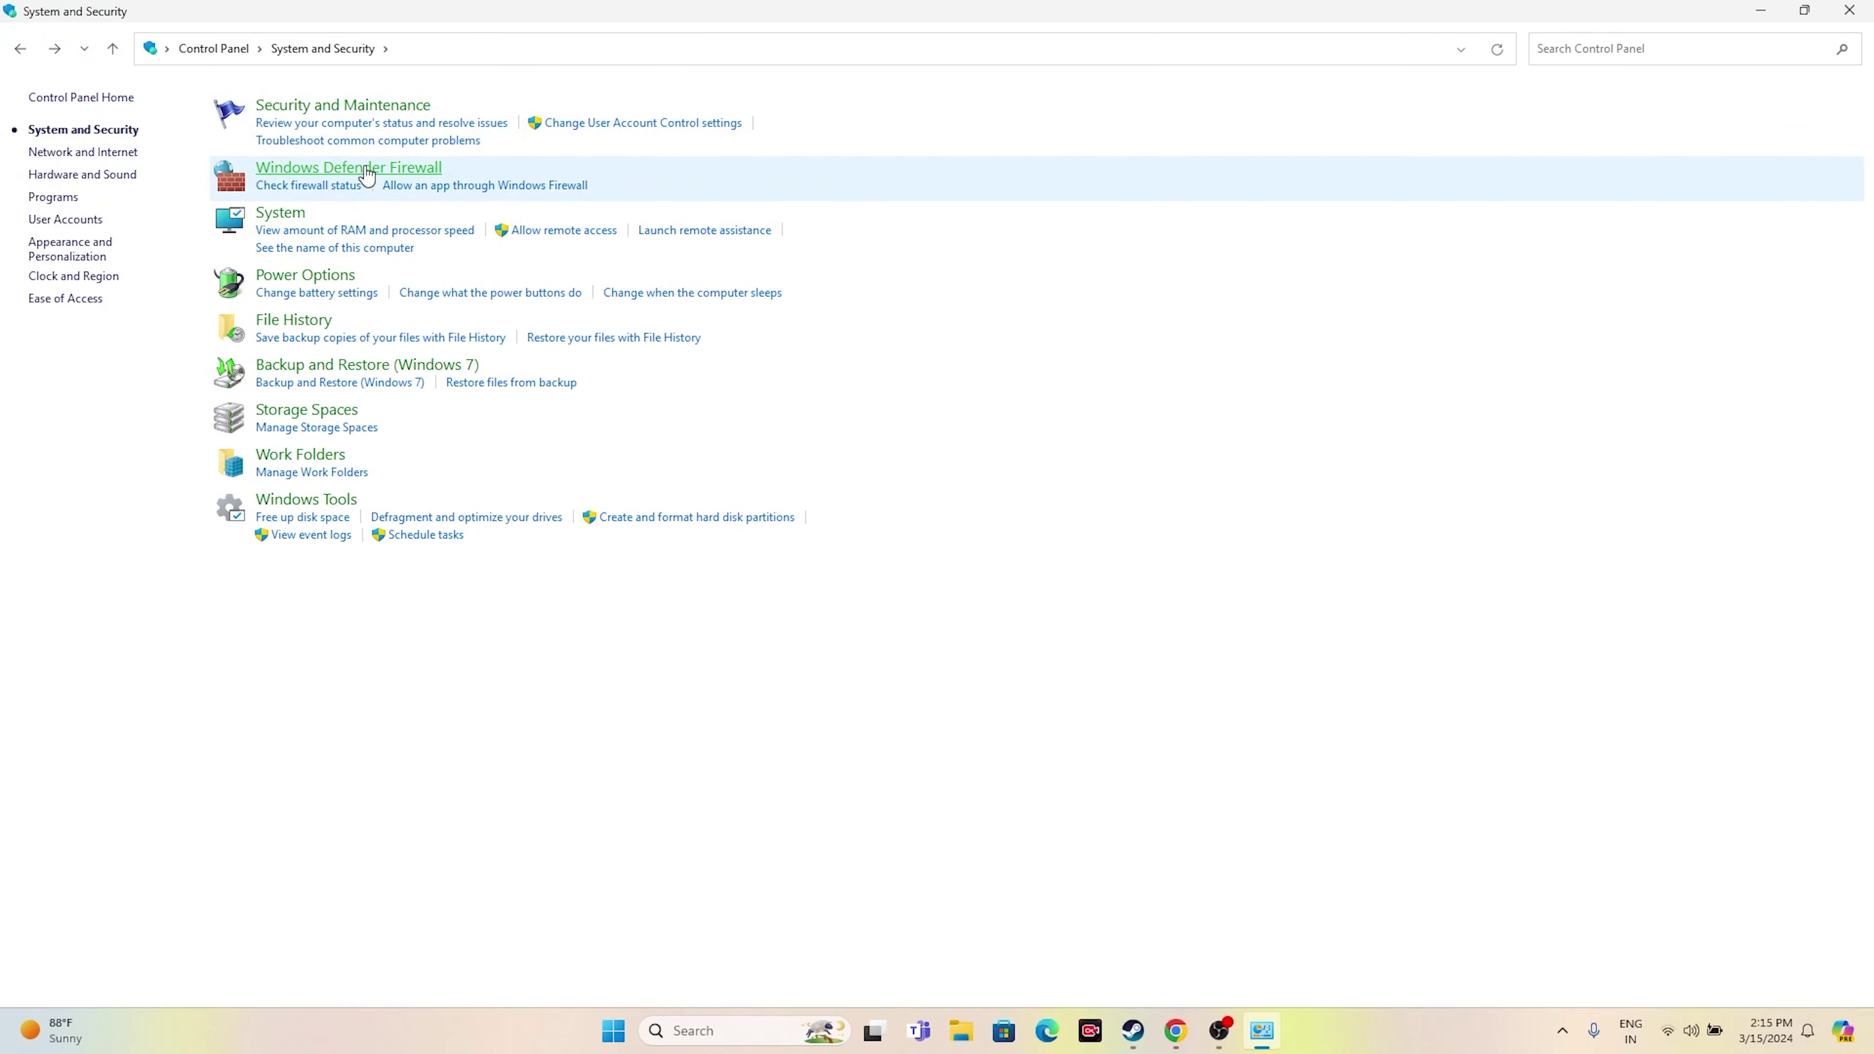
{"action": "left_click", "coordinate": [367, 169]}
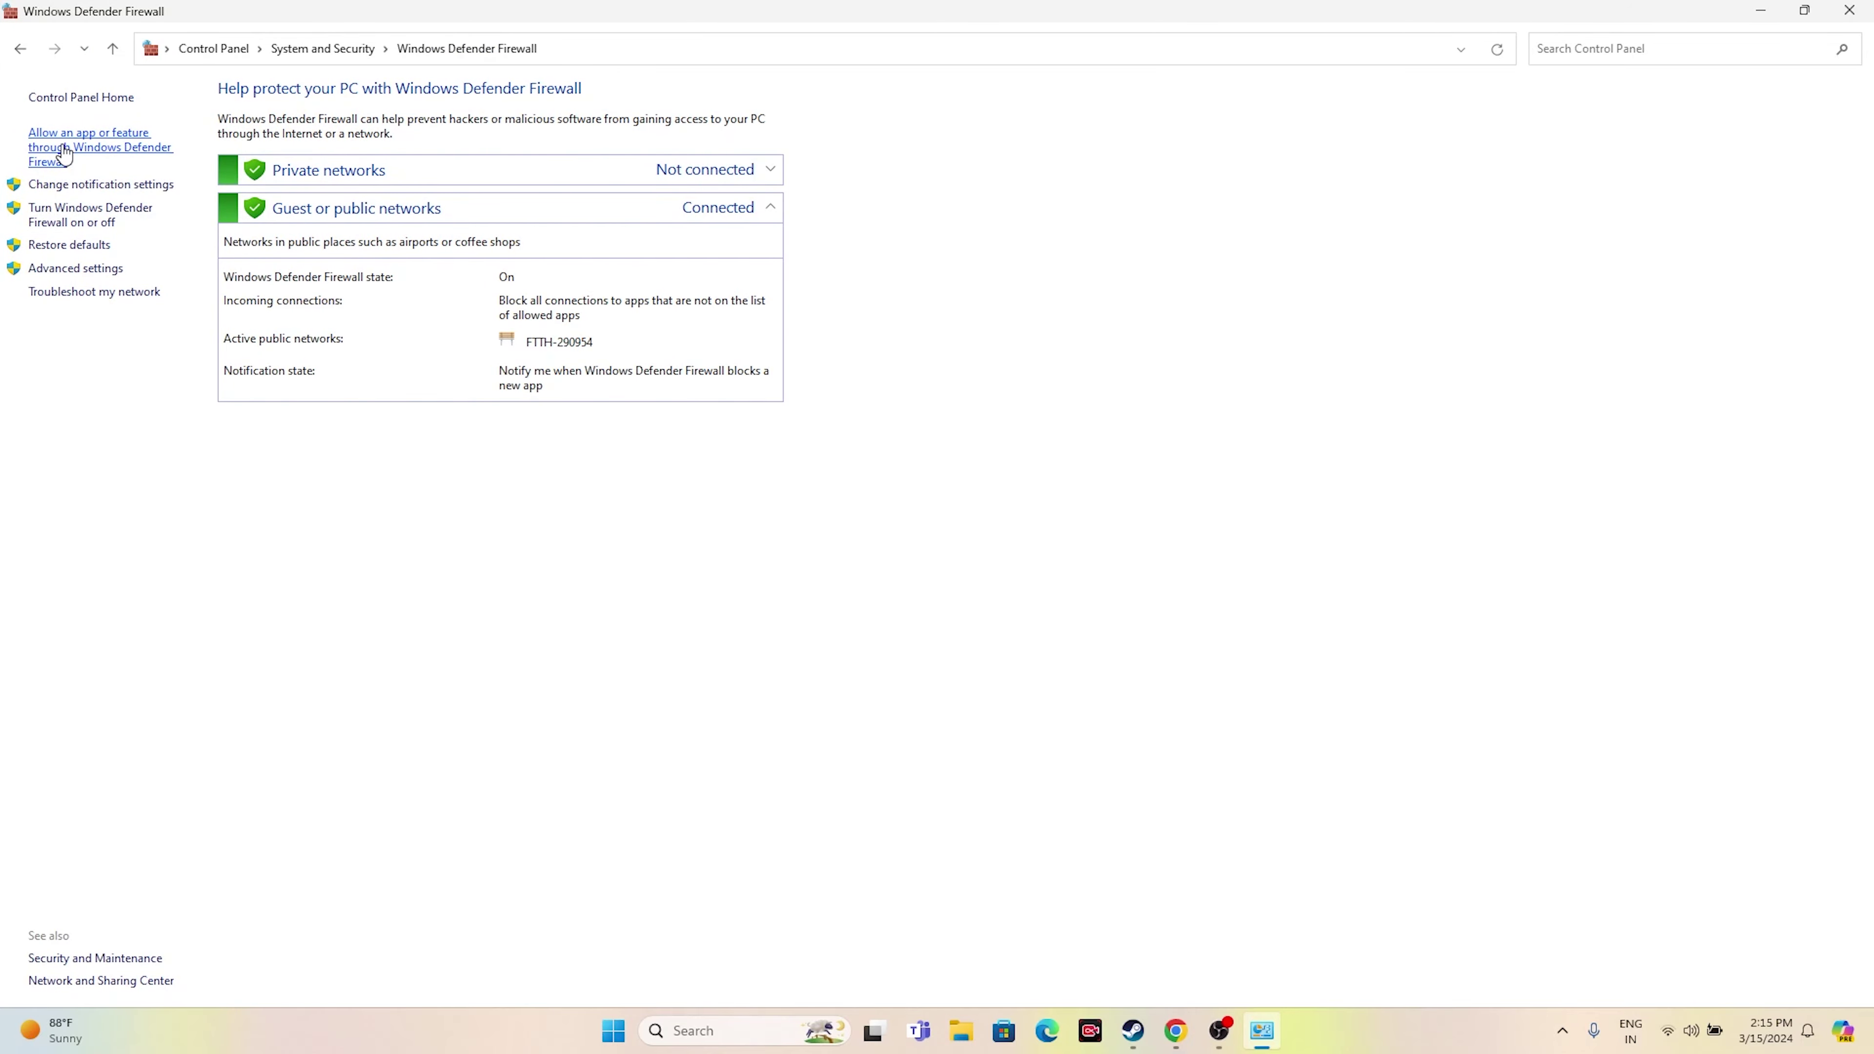
{"action": "left_click", "coordinate": [65, 150]}
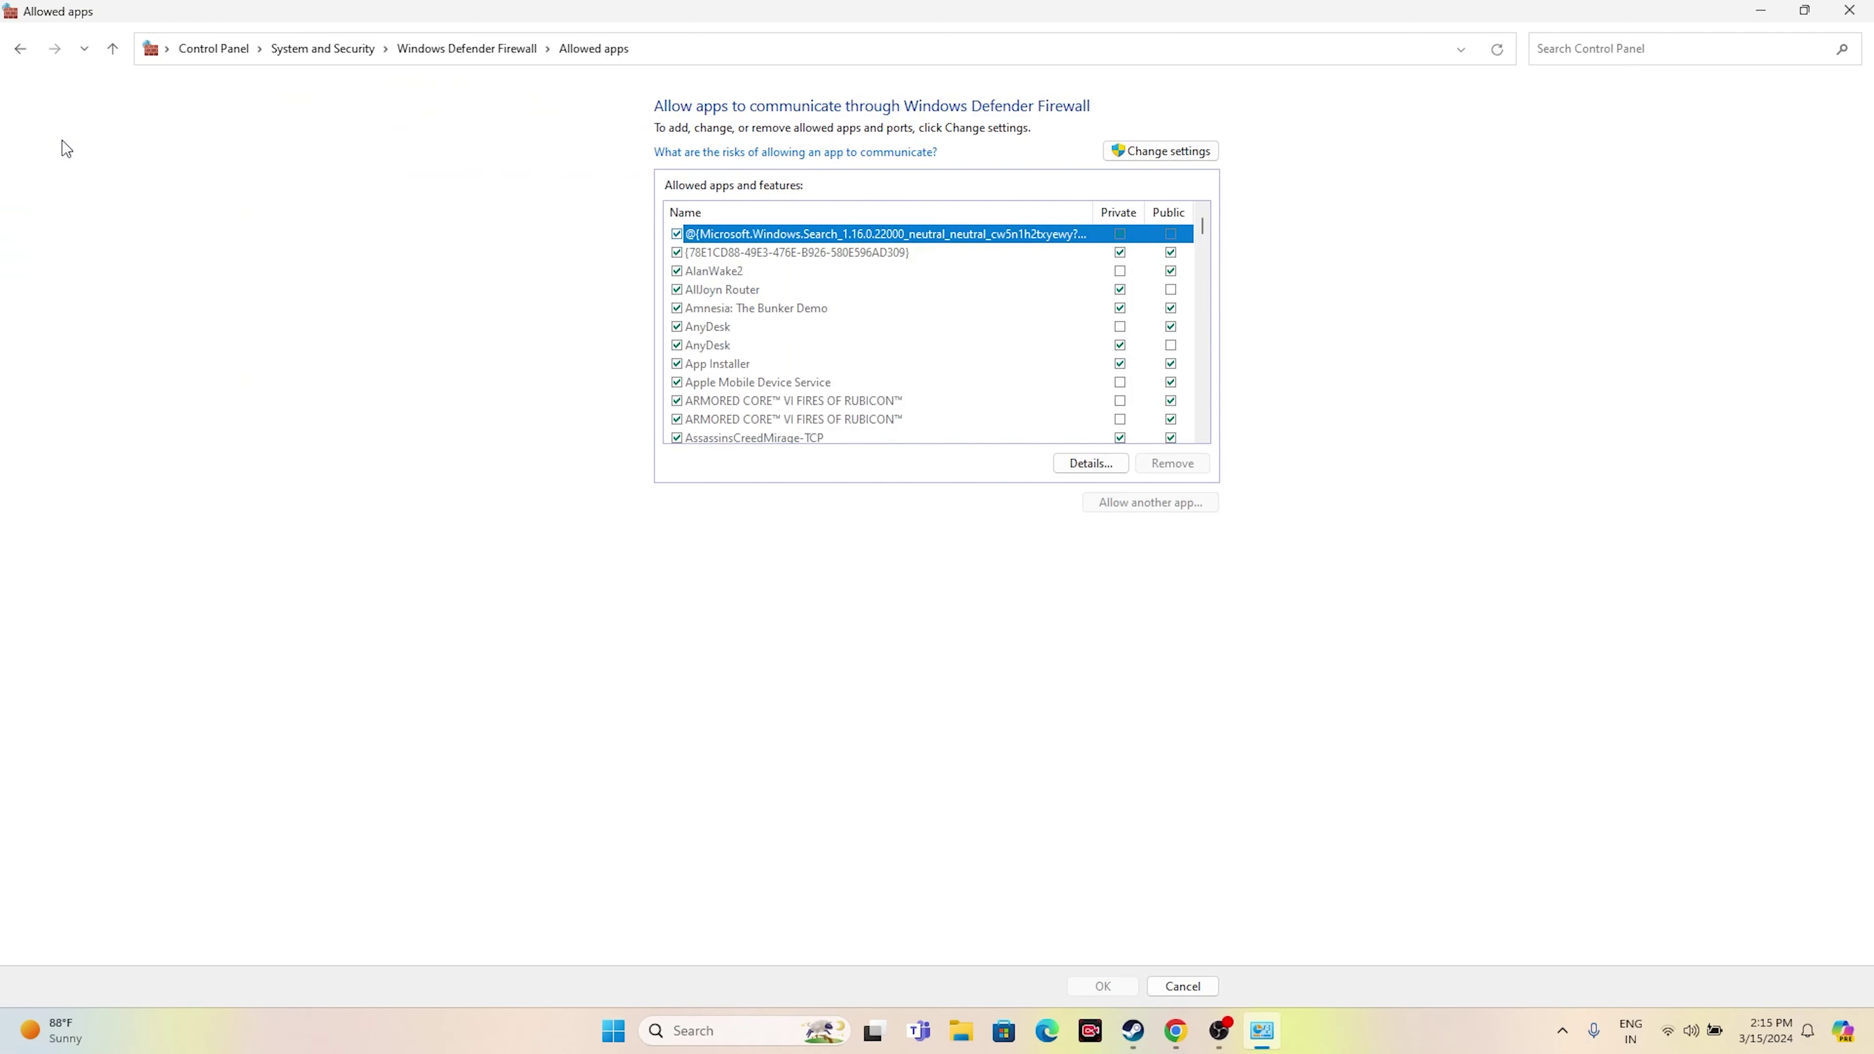
{"action": "scroll", "coordinate": [786, 300], "scroll_direction": "down", "scroll_amount": 15}
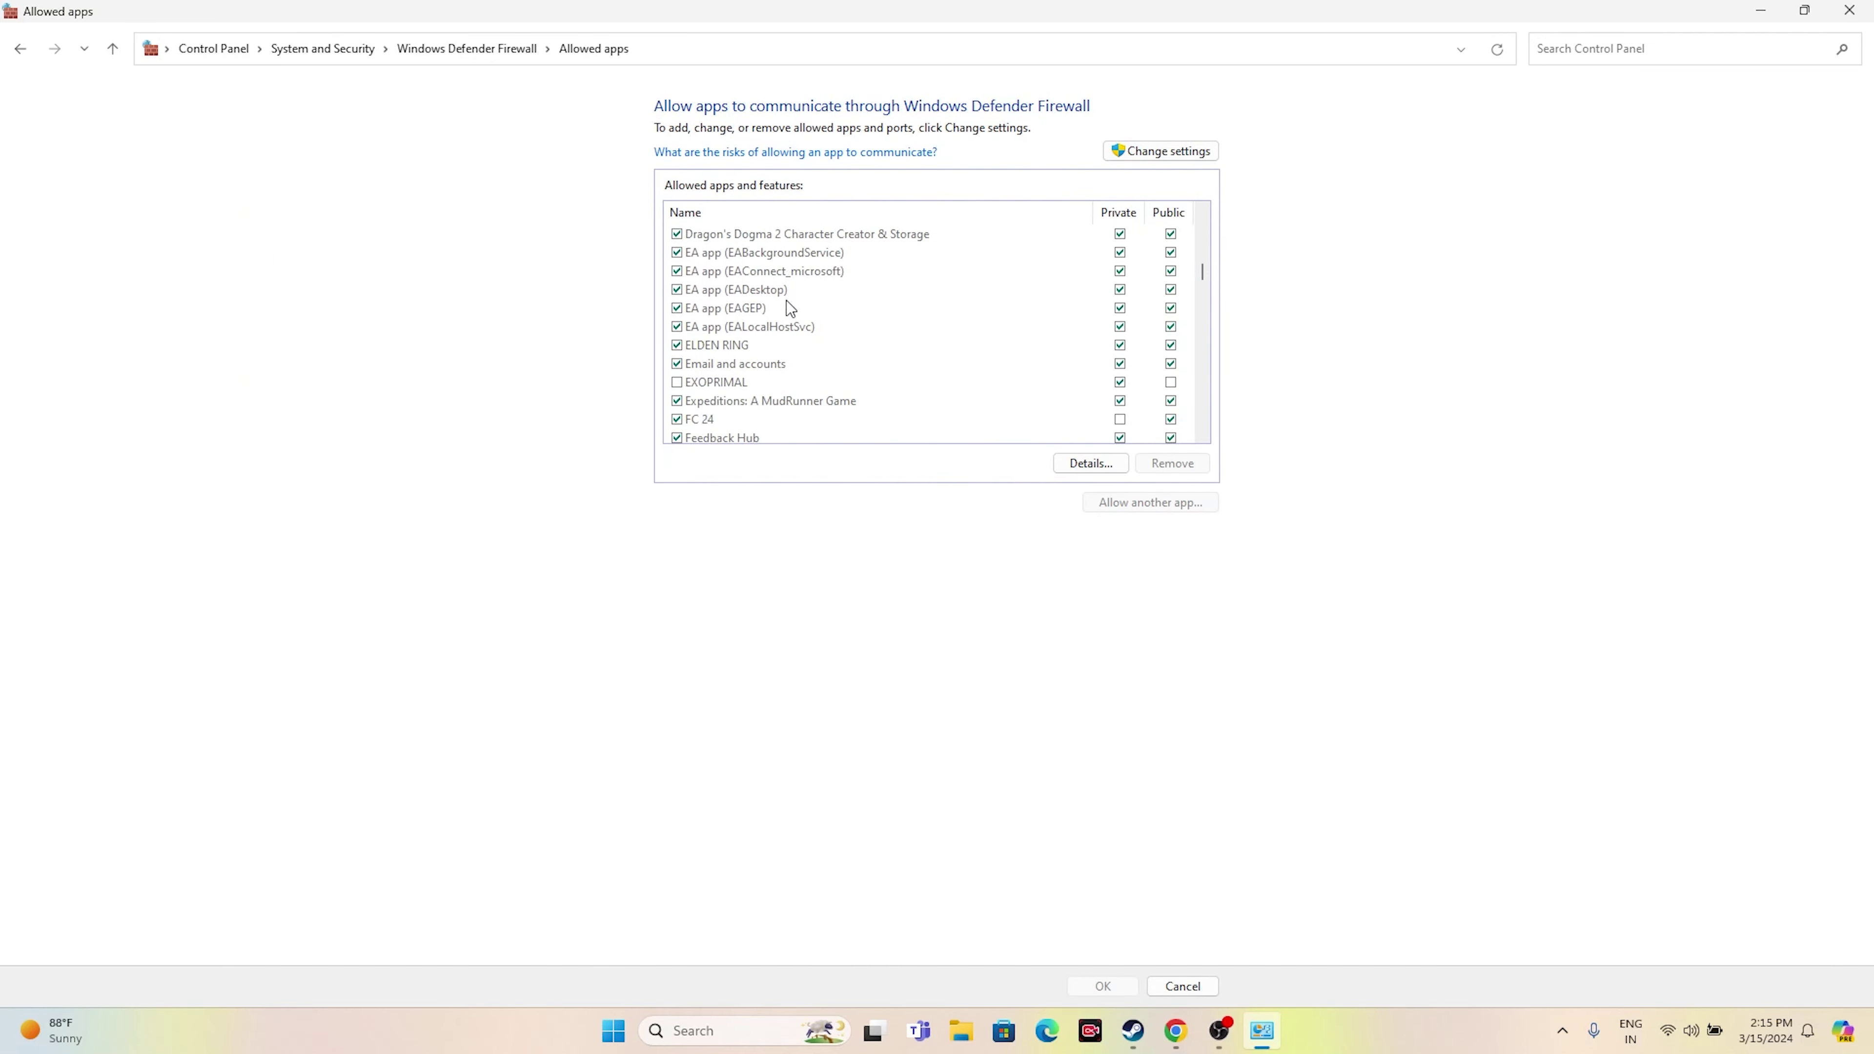
{"action": "scroll", "coordinate": [787, 300], "scroll_direction": "down", "scroll_amount": 4}
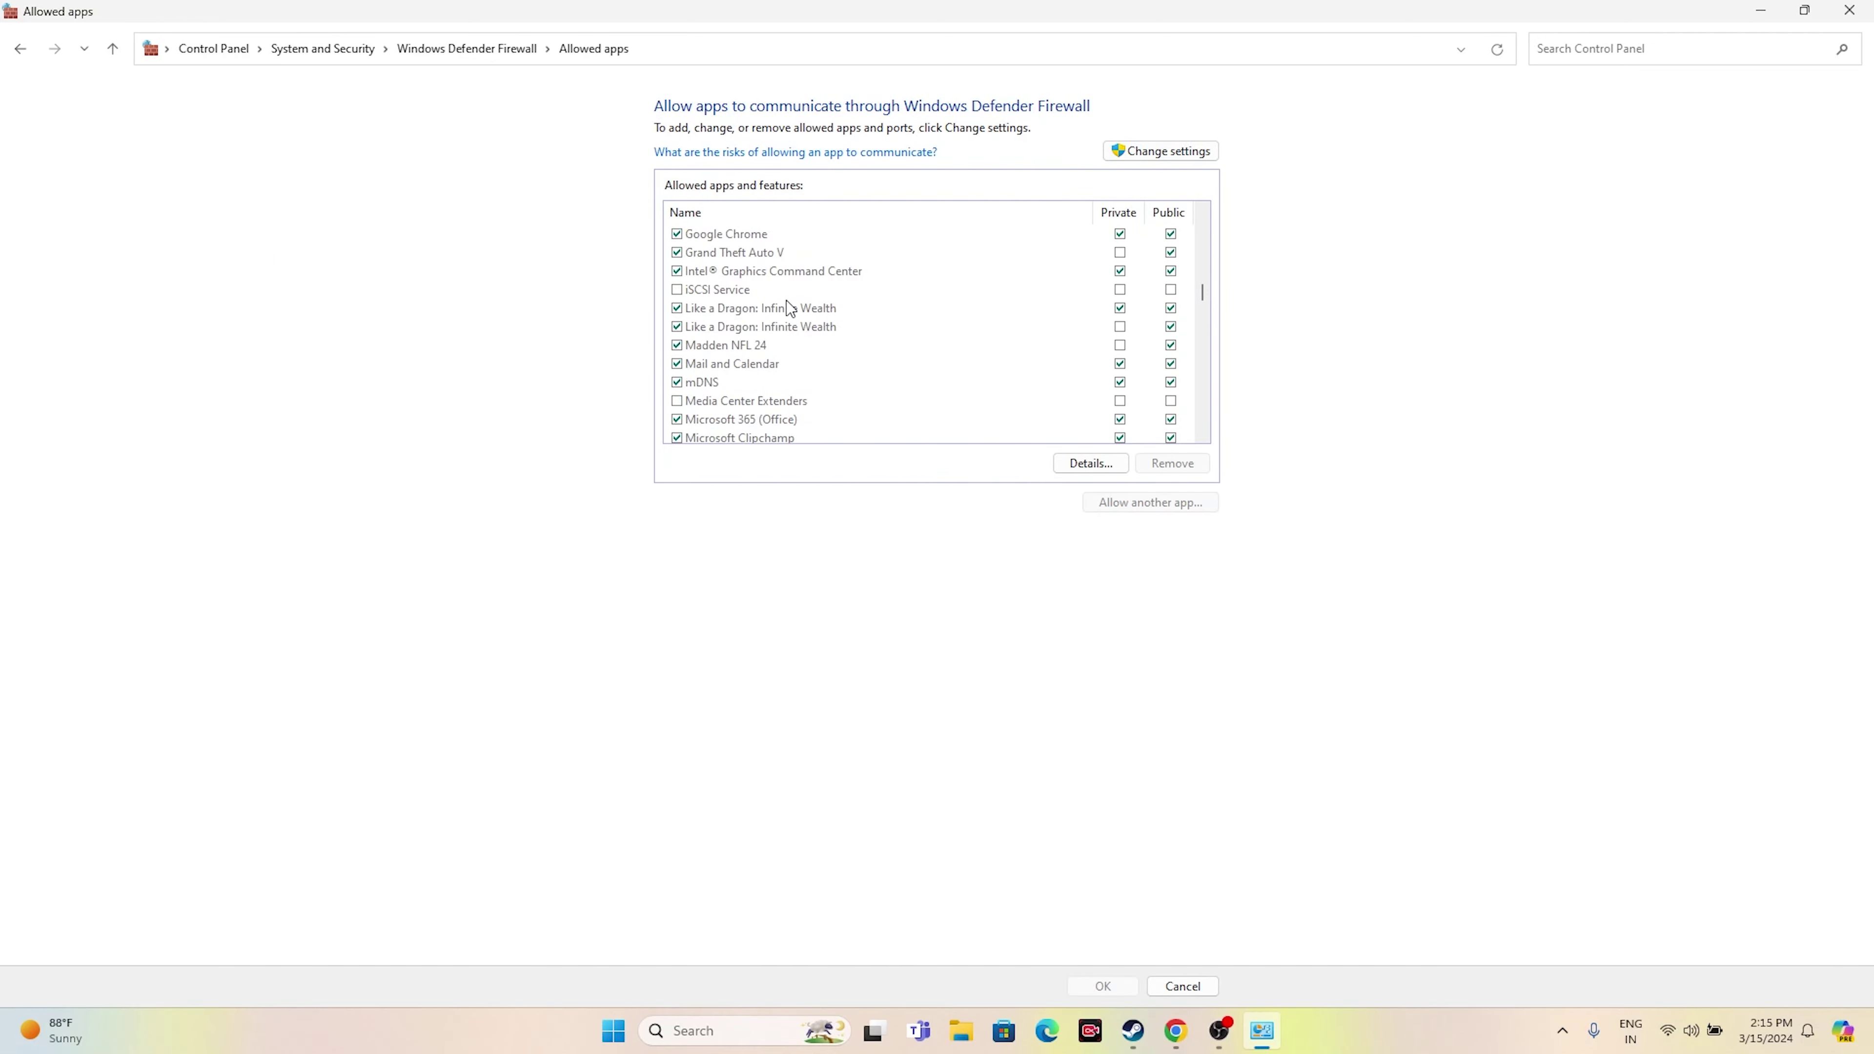
{"action": "scroll", "coordinate": [789, 308], "scroll_direction": "down", "scroll_amount": 12}
{"action": "scroll", "coordinate": [789, 308], "scroll_direction": "down", "scroll_amount": 12}
{"action": "scroll", "coordinate": [790, 308], "scroll_direction": "down", "scroll_amount": 8}
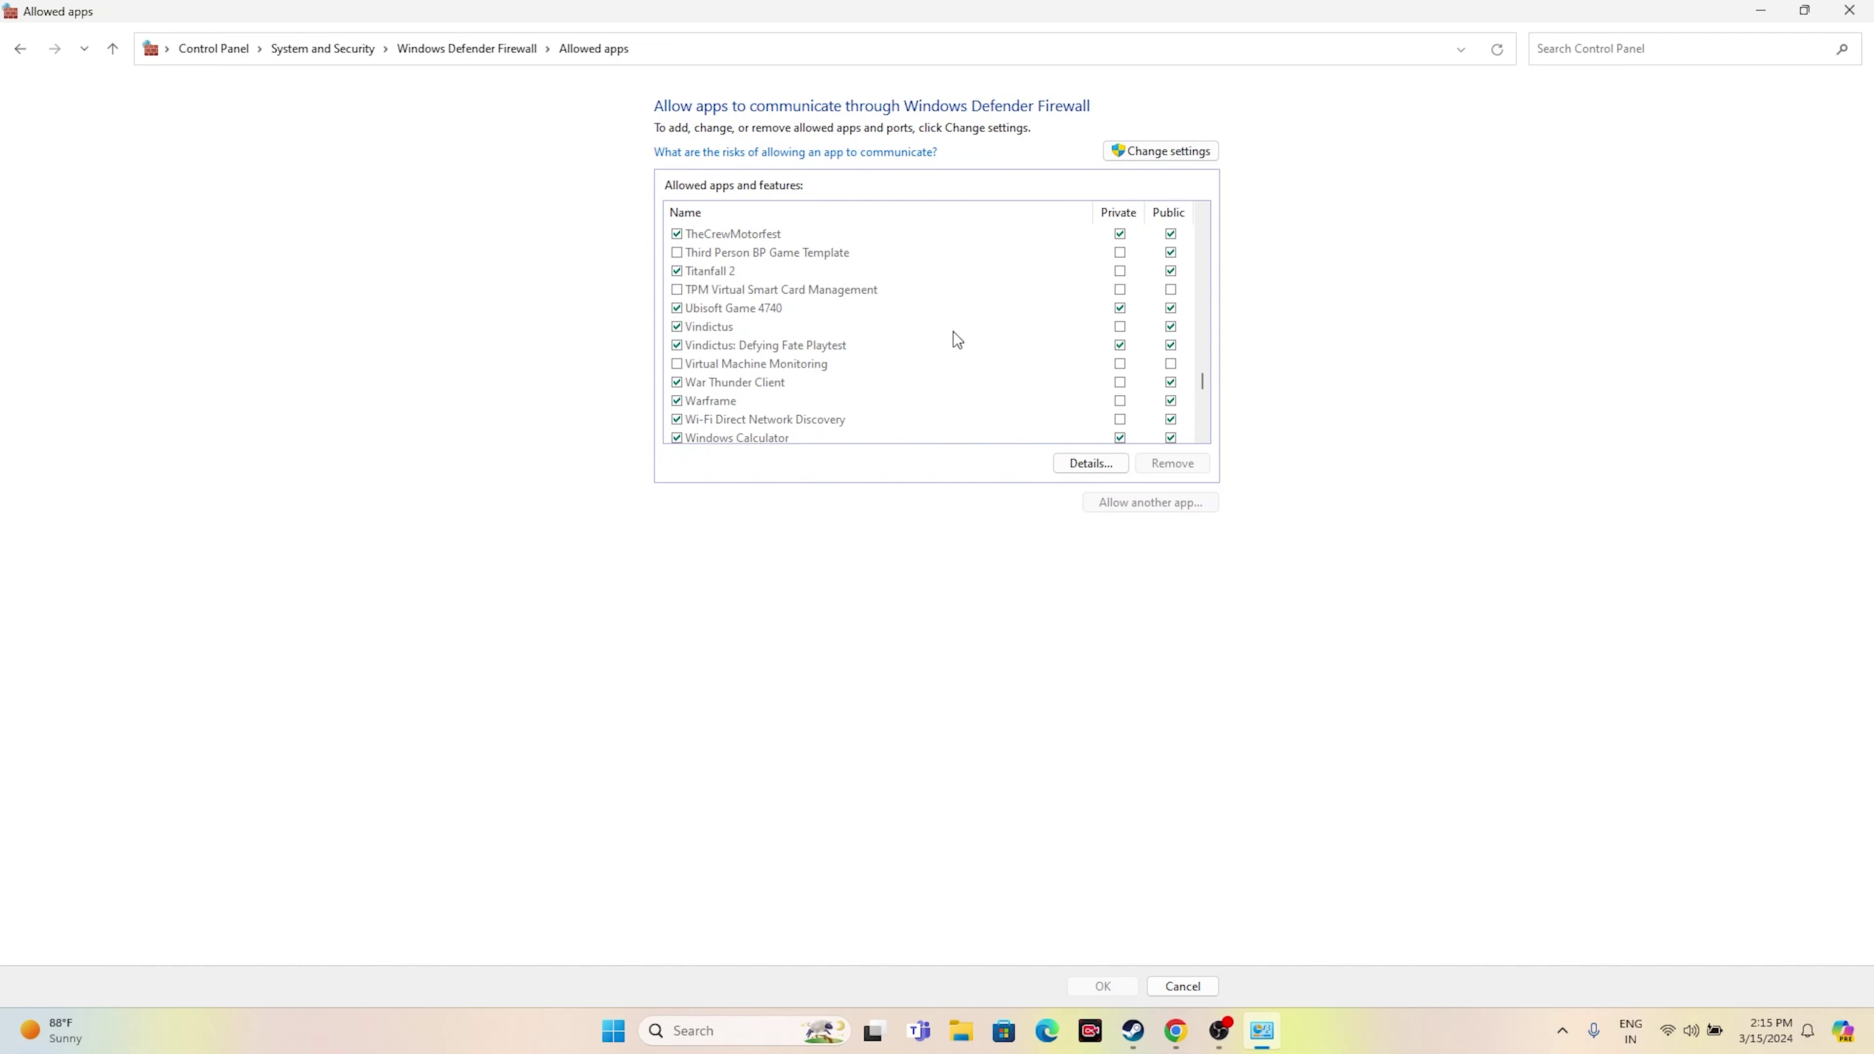
- Unlock the allowed apps settings and start browsing for another app to allow through the firewall
{"action": "left_click", "coordinate": [1155, 156]}
{"action": "left_click", "coordinate": [1162, 510]}
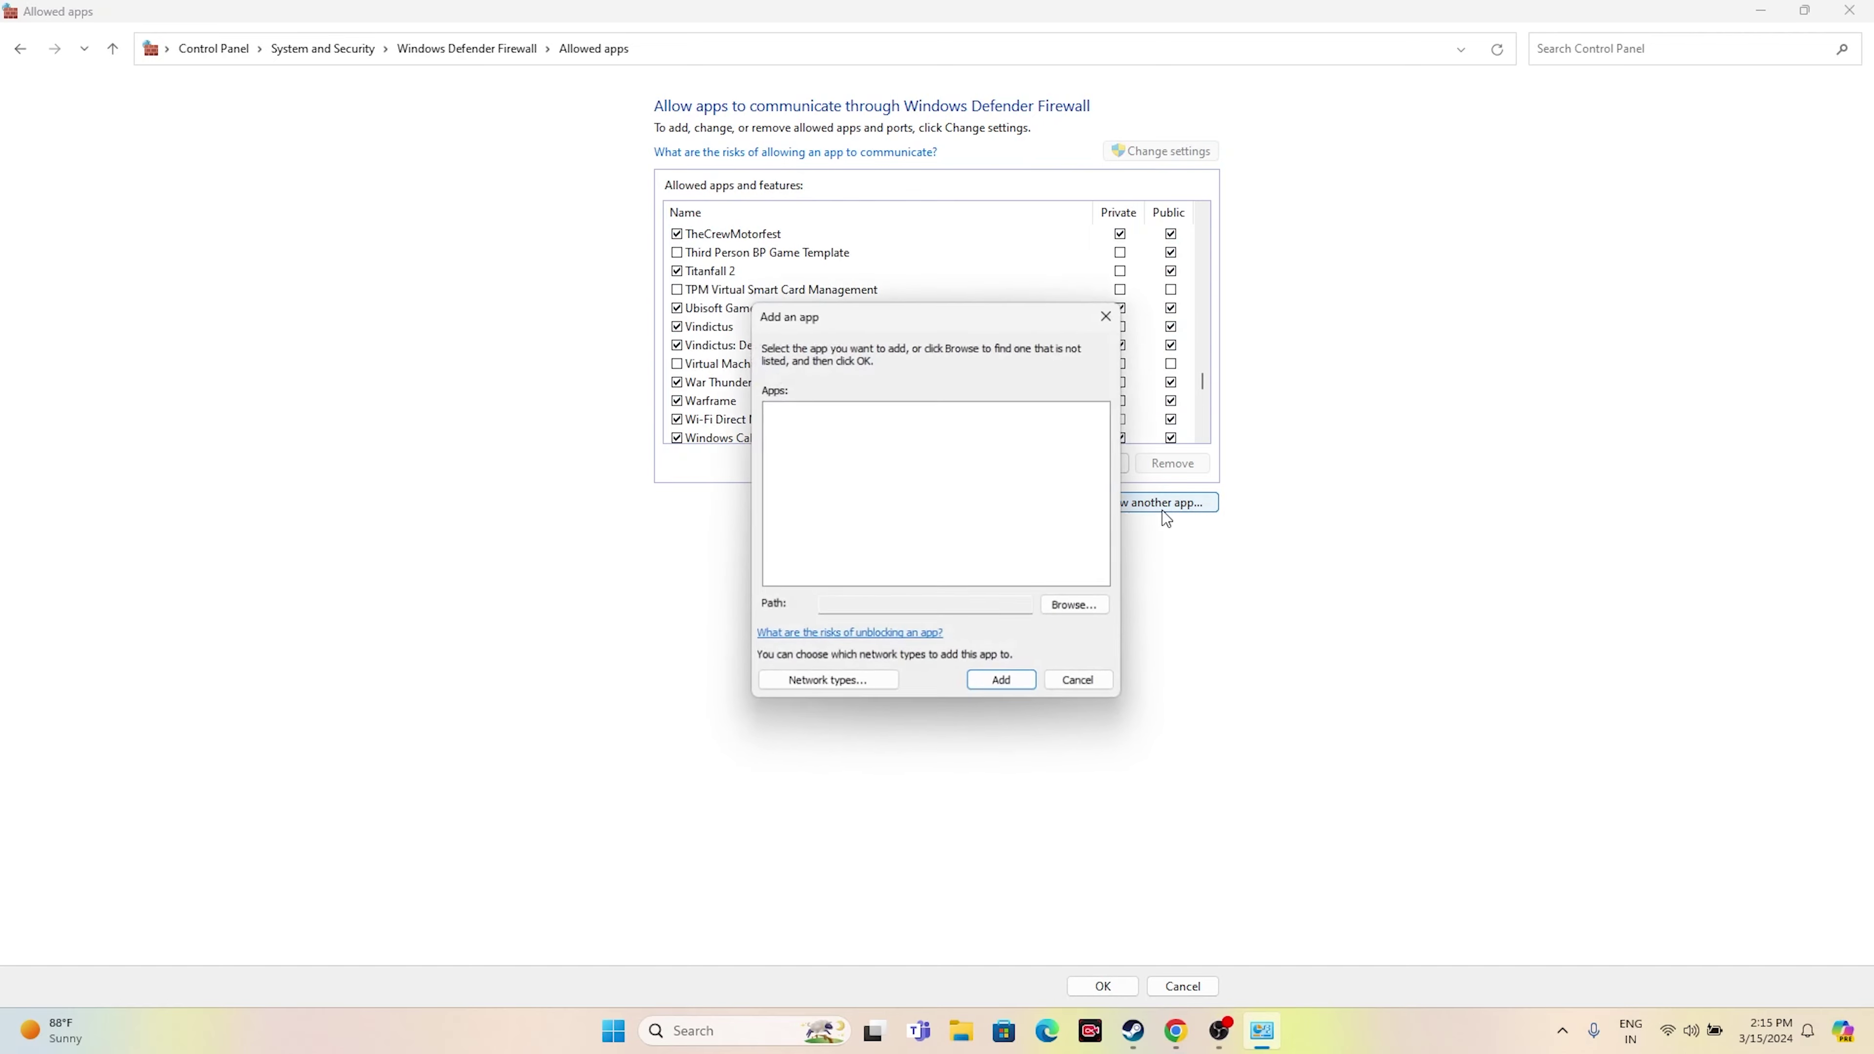
{"action": "left_click", "coordinate": [1084, 609]}
- Browse to the Steam folder inside Program Files (x86) on Local Disk (C:)
{"action": "scroll", "coordinate": [828, 590], "scroll_direction": "down", "scroll_amount": 4}
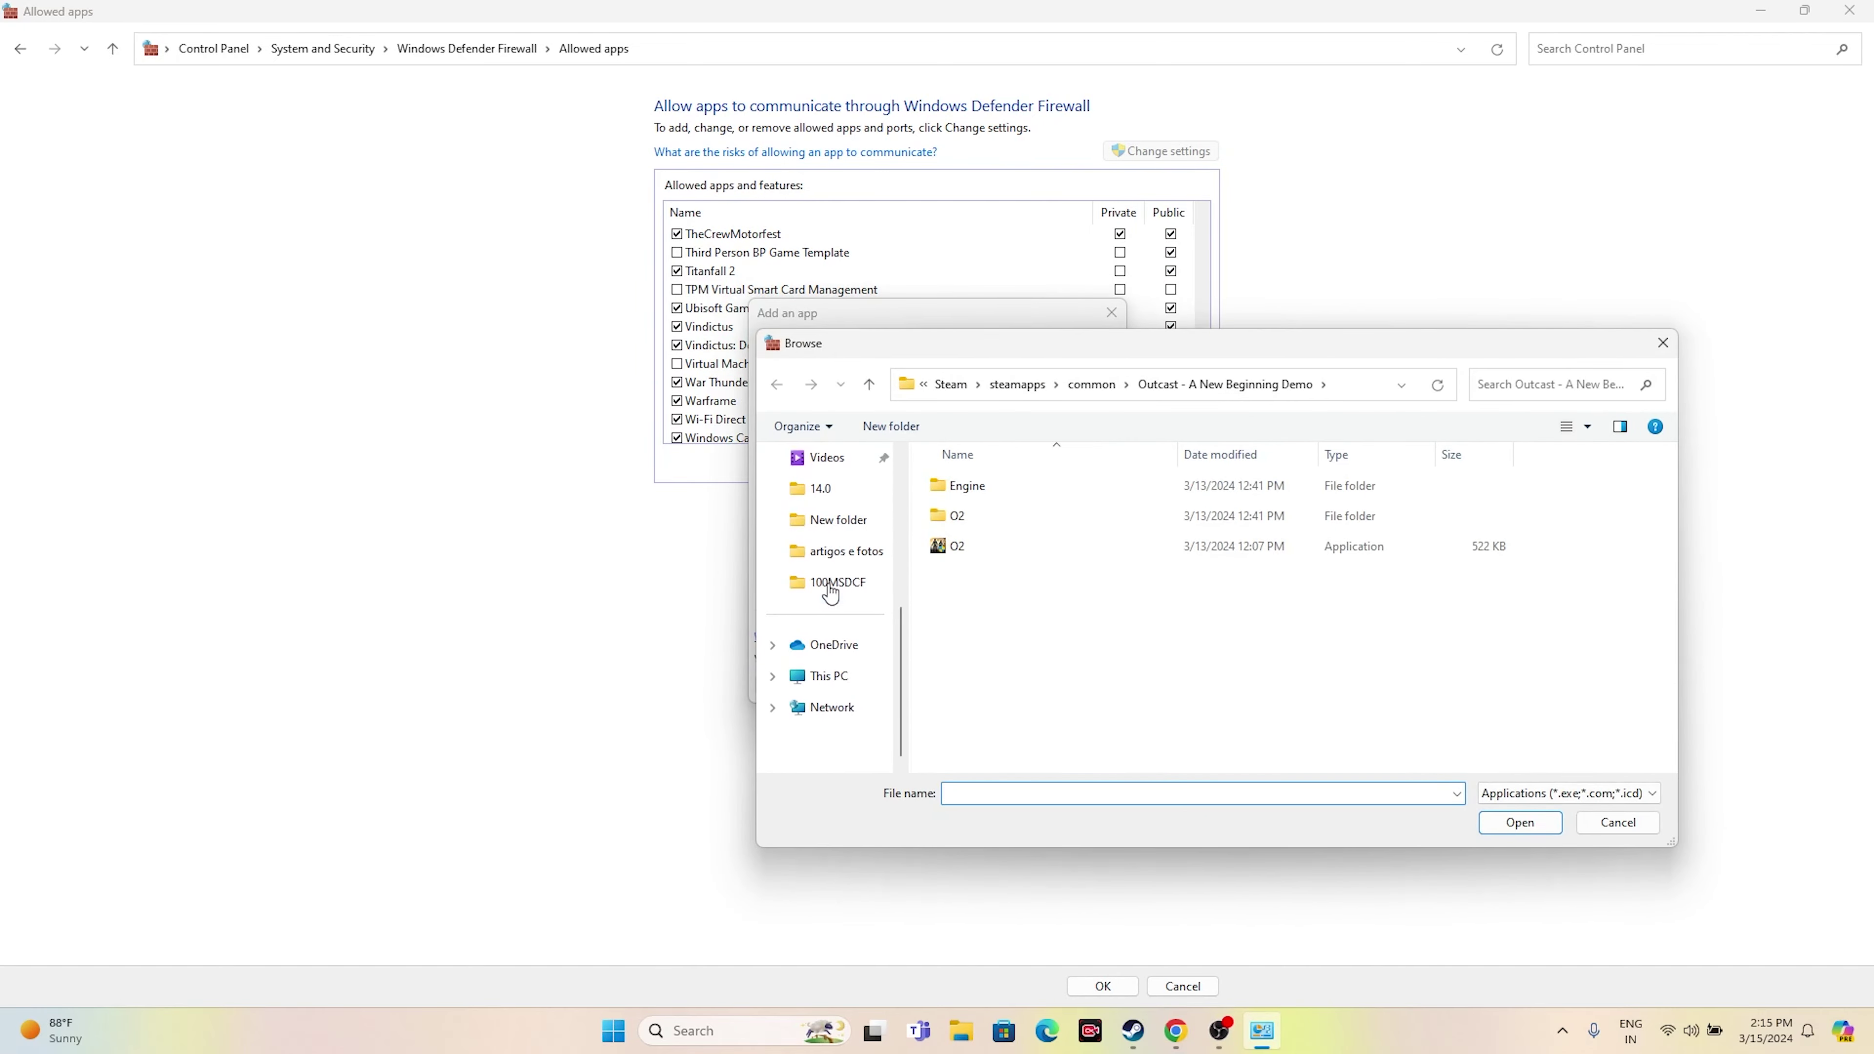
{"action": "left_click", "coordinate": [829, 675]}
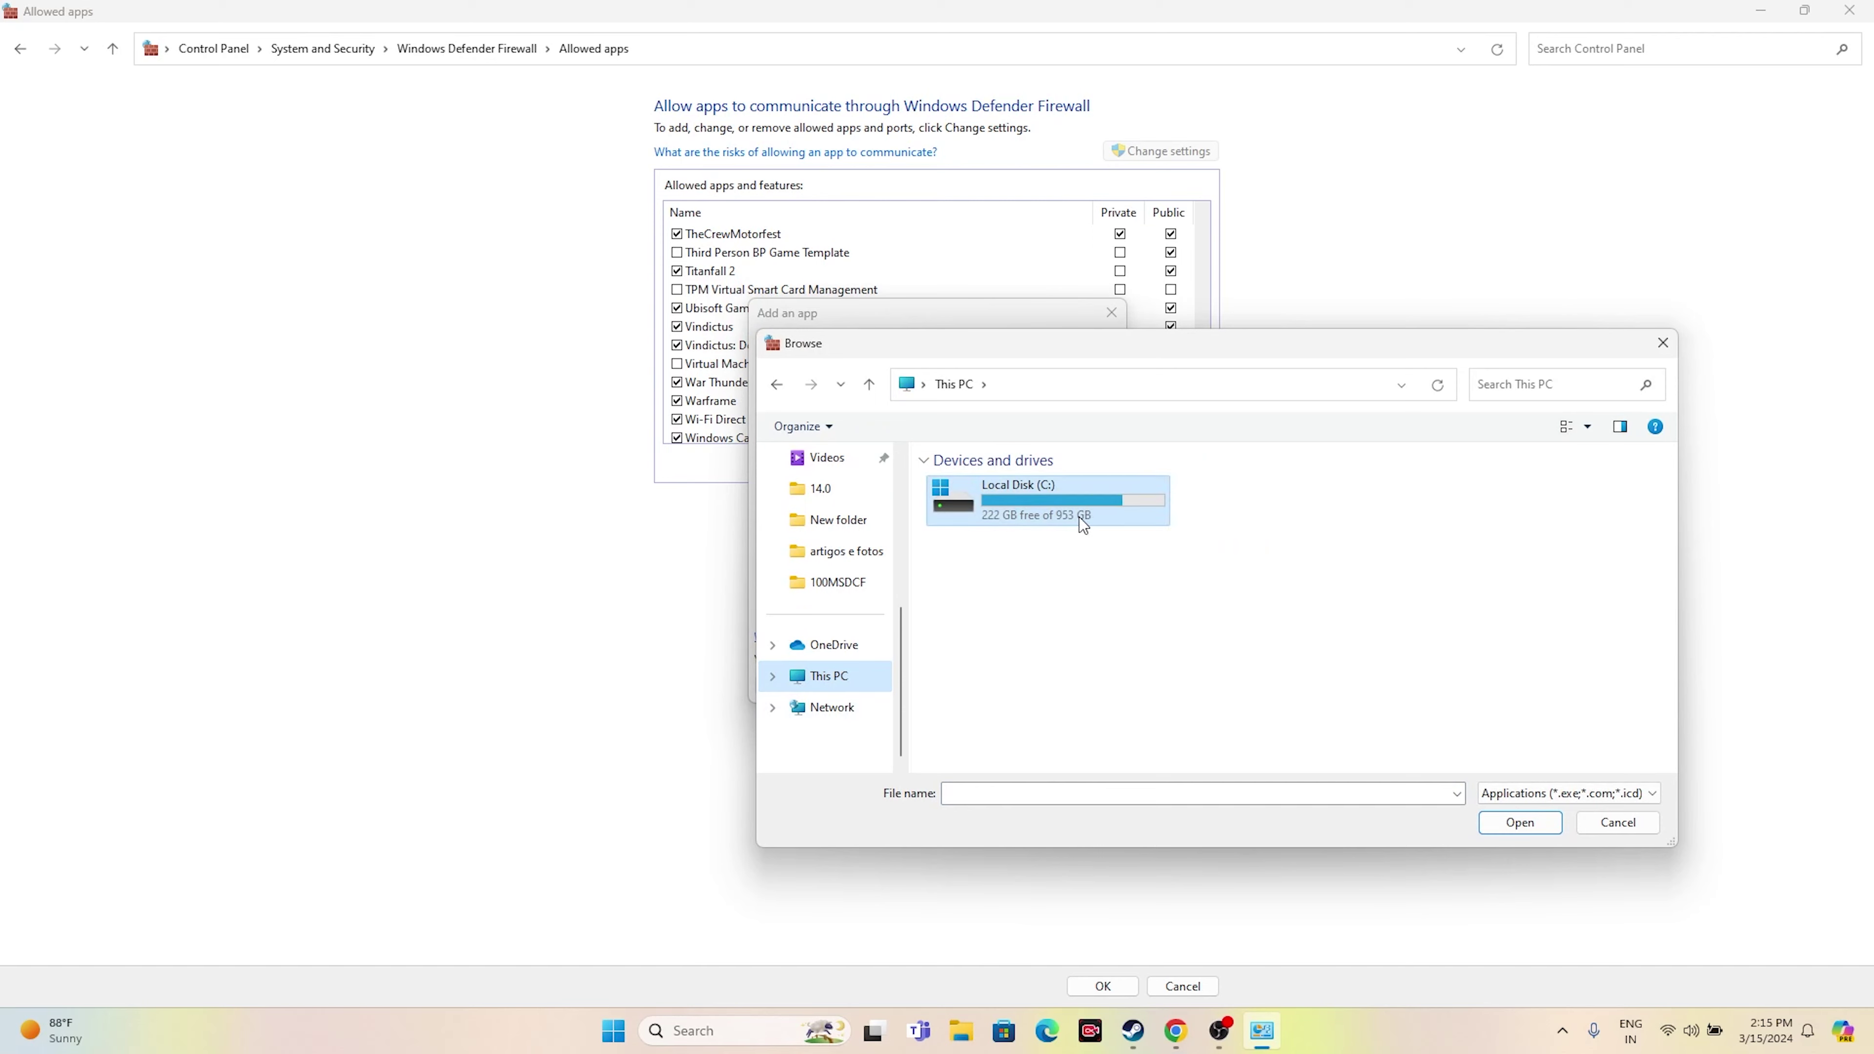
{"action": "double_click", "coordinate": [1082, 526]}
{"action": "double_click", "coordinate": [1040, 662]}
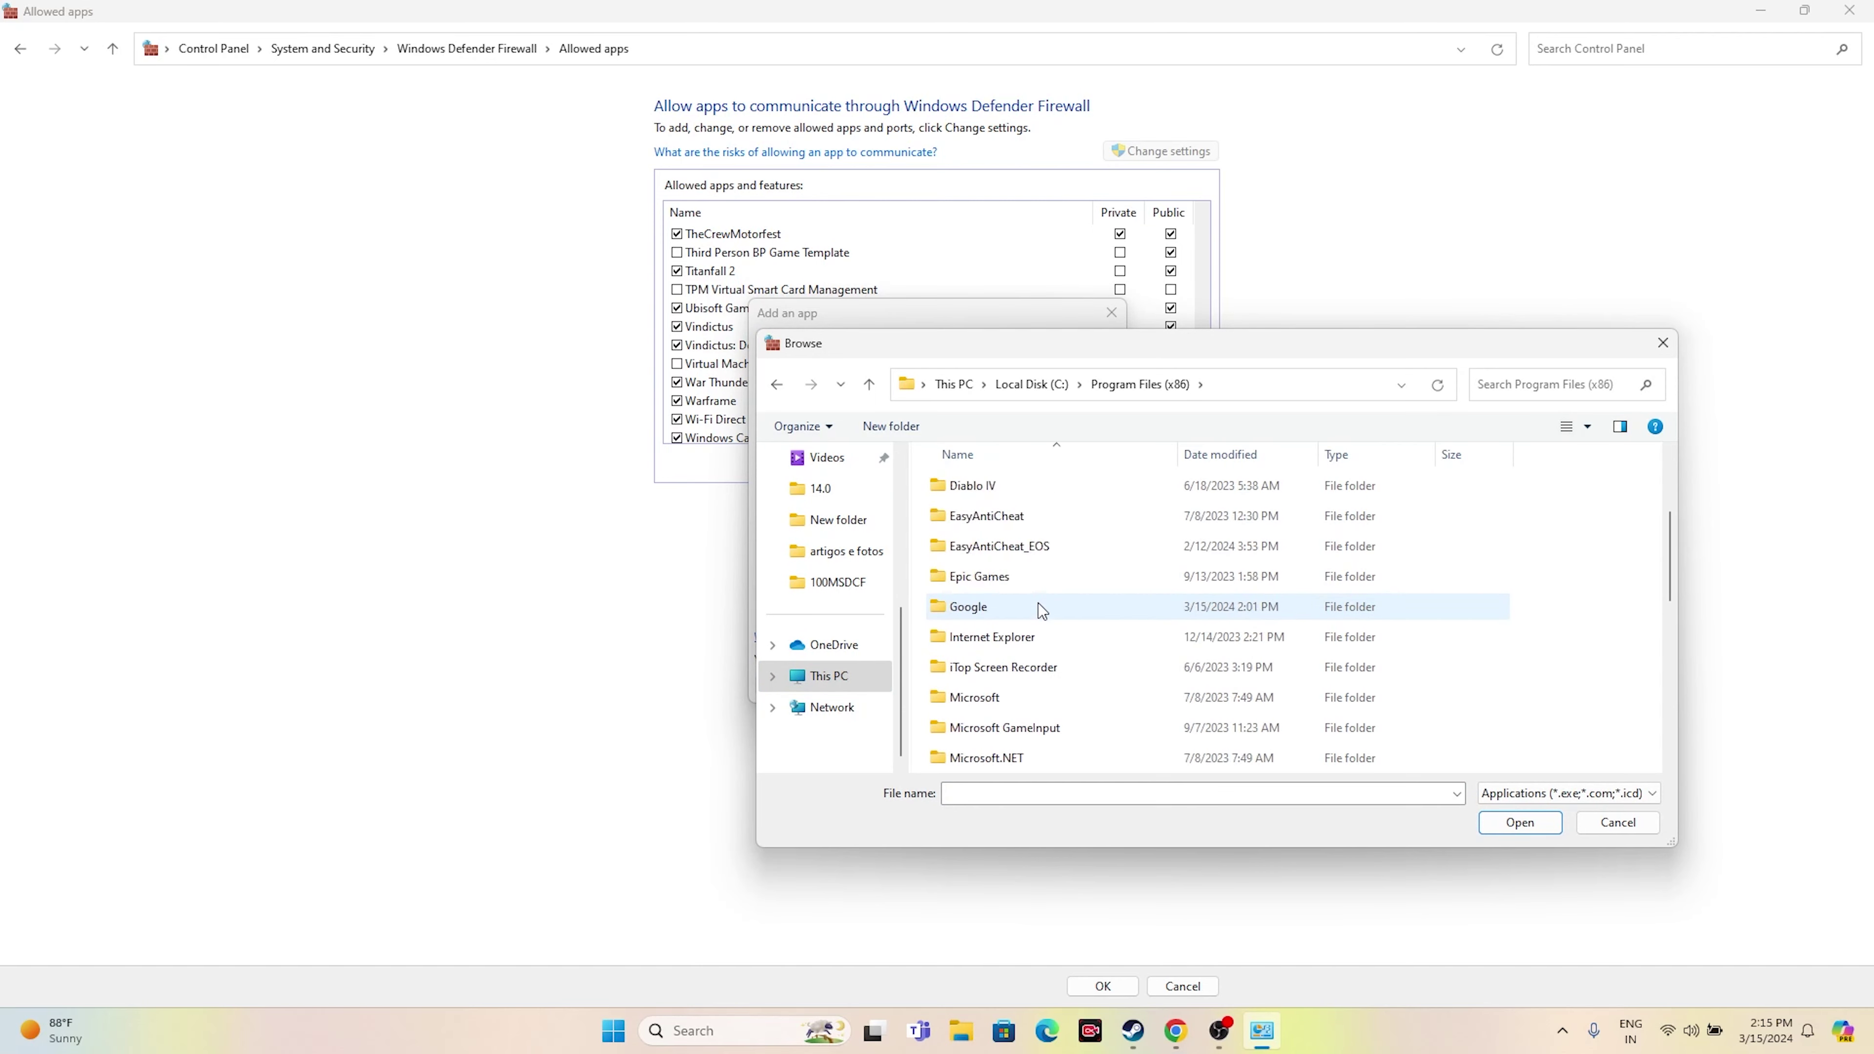
{"action": "scroll", "coordinate": [1038, 604], "scroll_direction": "down", "scroll_amount": 3}
{"action": "double_click", "coordinate": [987, 700]}
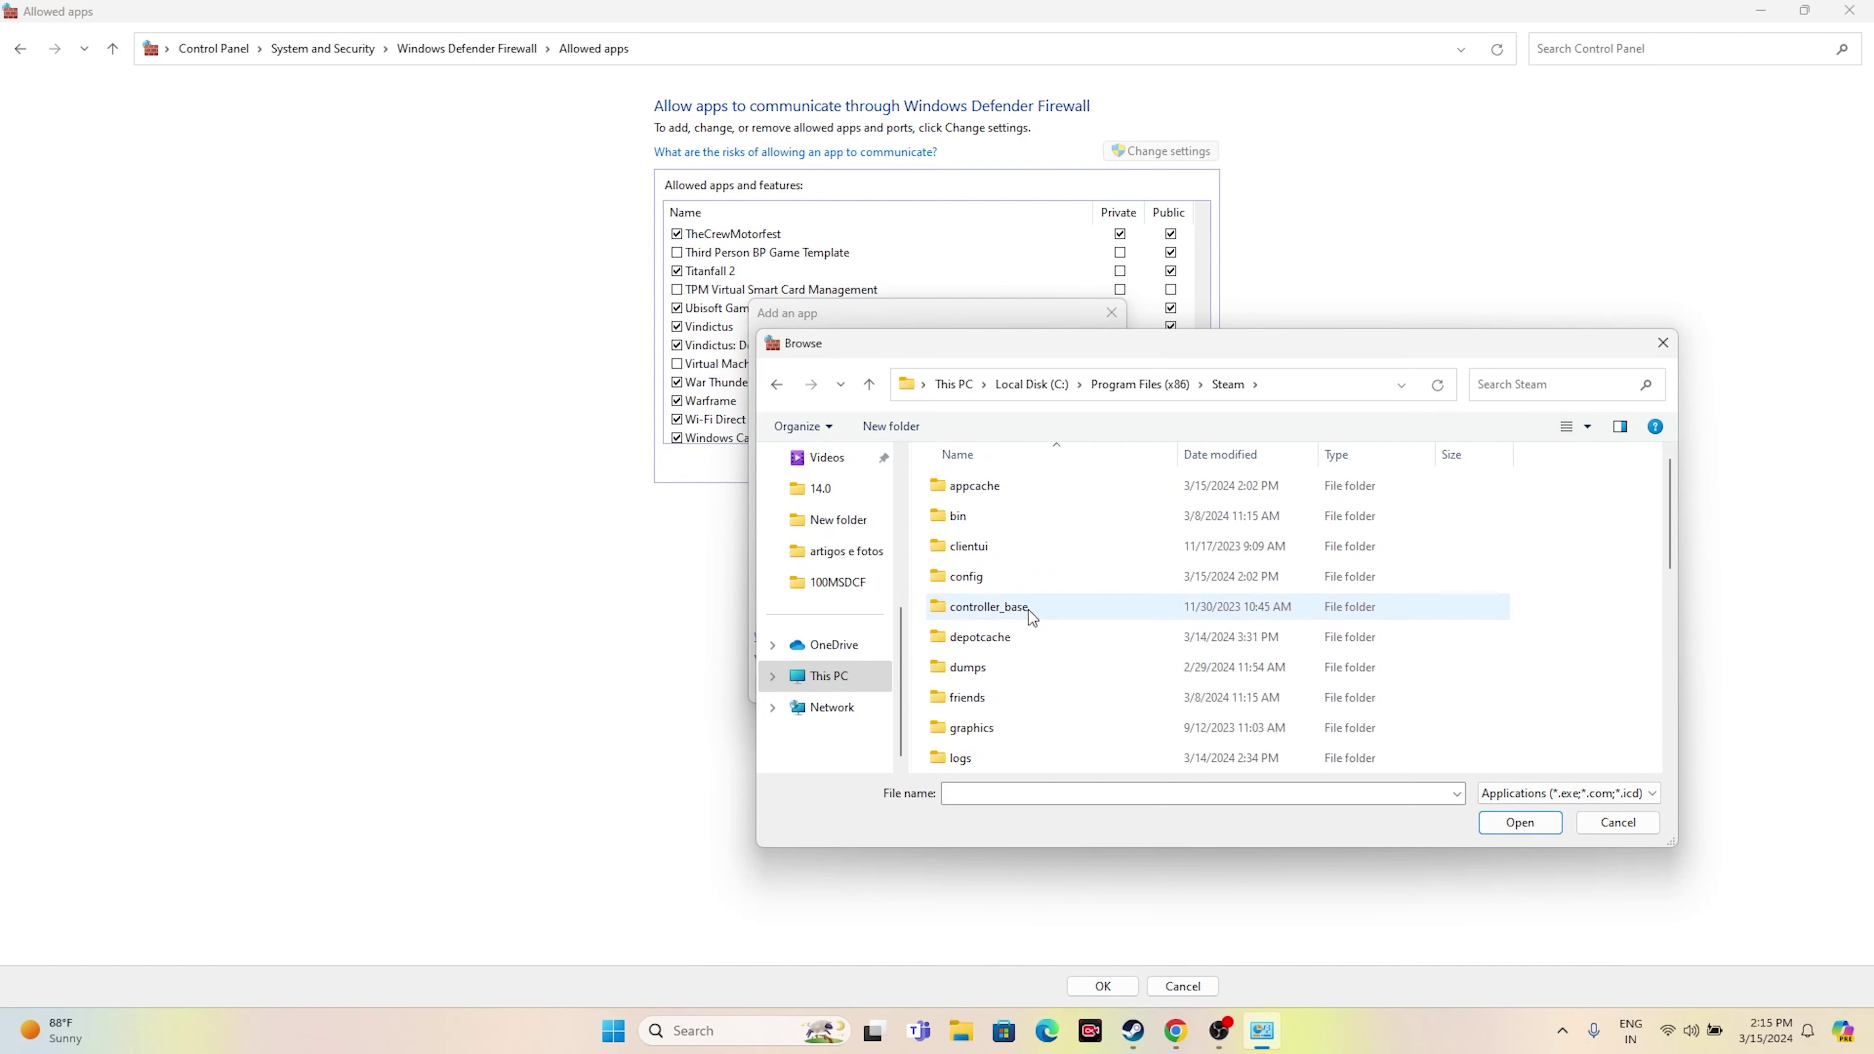
- Open the Vindictus game folder under steamapps\common
{"action": "scroll", "coordinate": [1027, 613], "scroll_direction": "down", "scroll_amount": 3}
{"action": "double_click", "coordinate": [1017, 666]}
{"action": "double_click", "coordinate": [1004, 487]}
{"action": "scroll", "coordinate": [1014, 612], "scroll_direction": "down", "scroll_amount": 8}
{"action": "scroll", "coordinate": [1017, 612], "scroll_direction": "down", "scroll_amount": 6}
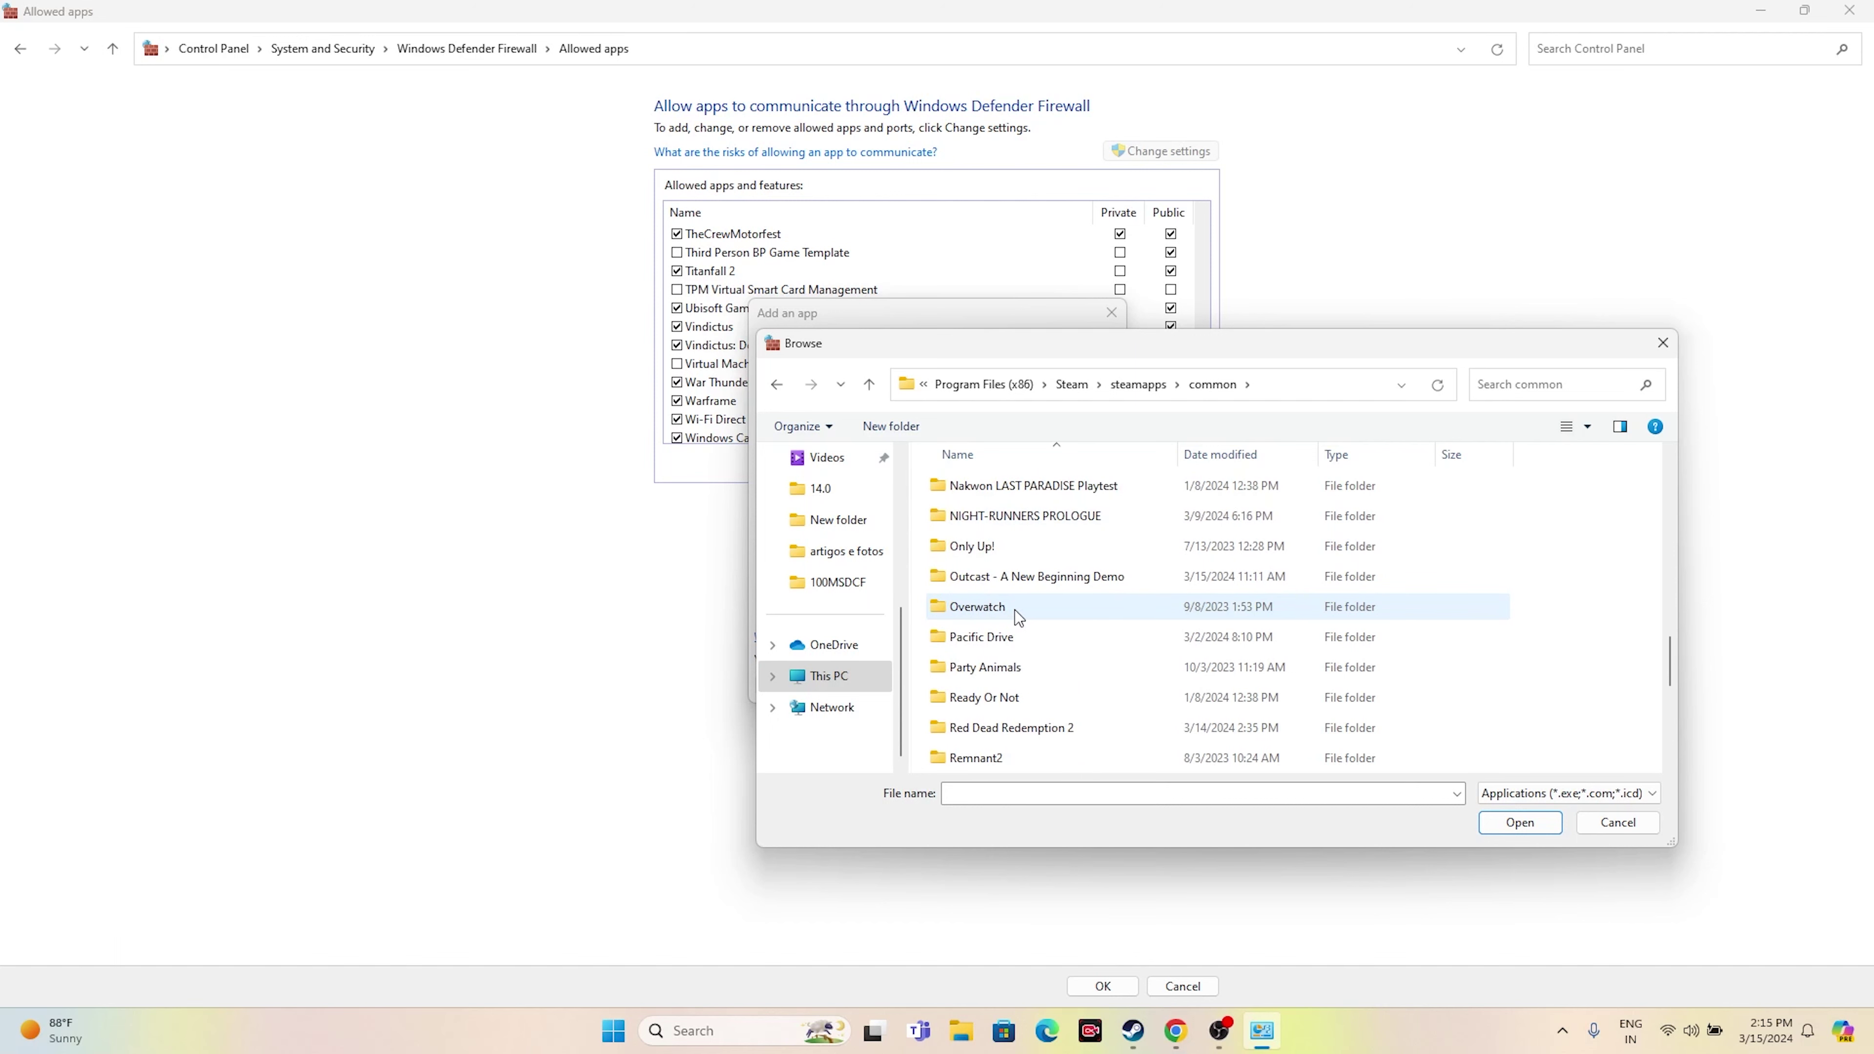
{"action": "scroll", "coordinate": [1014, 609], "scroll_direction": "down", "scroll_amount": 6}
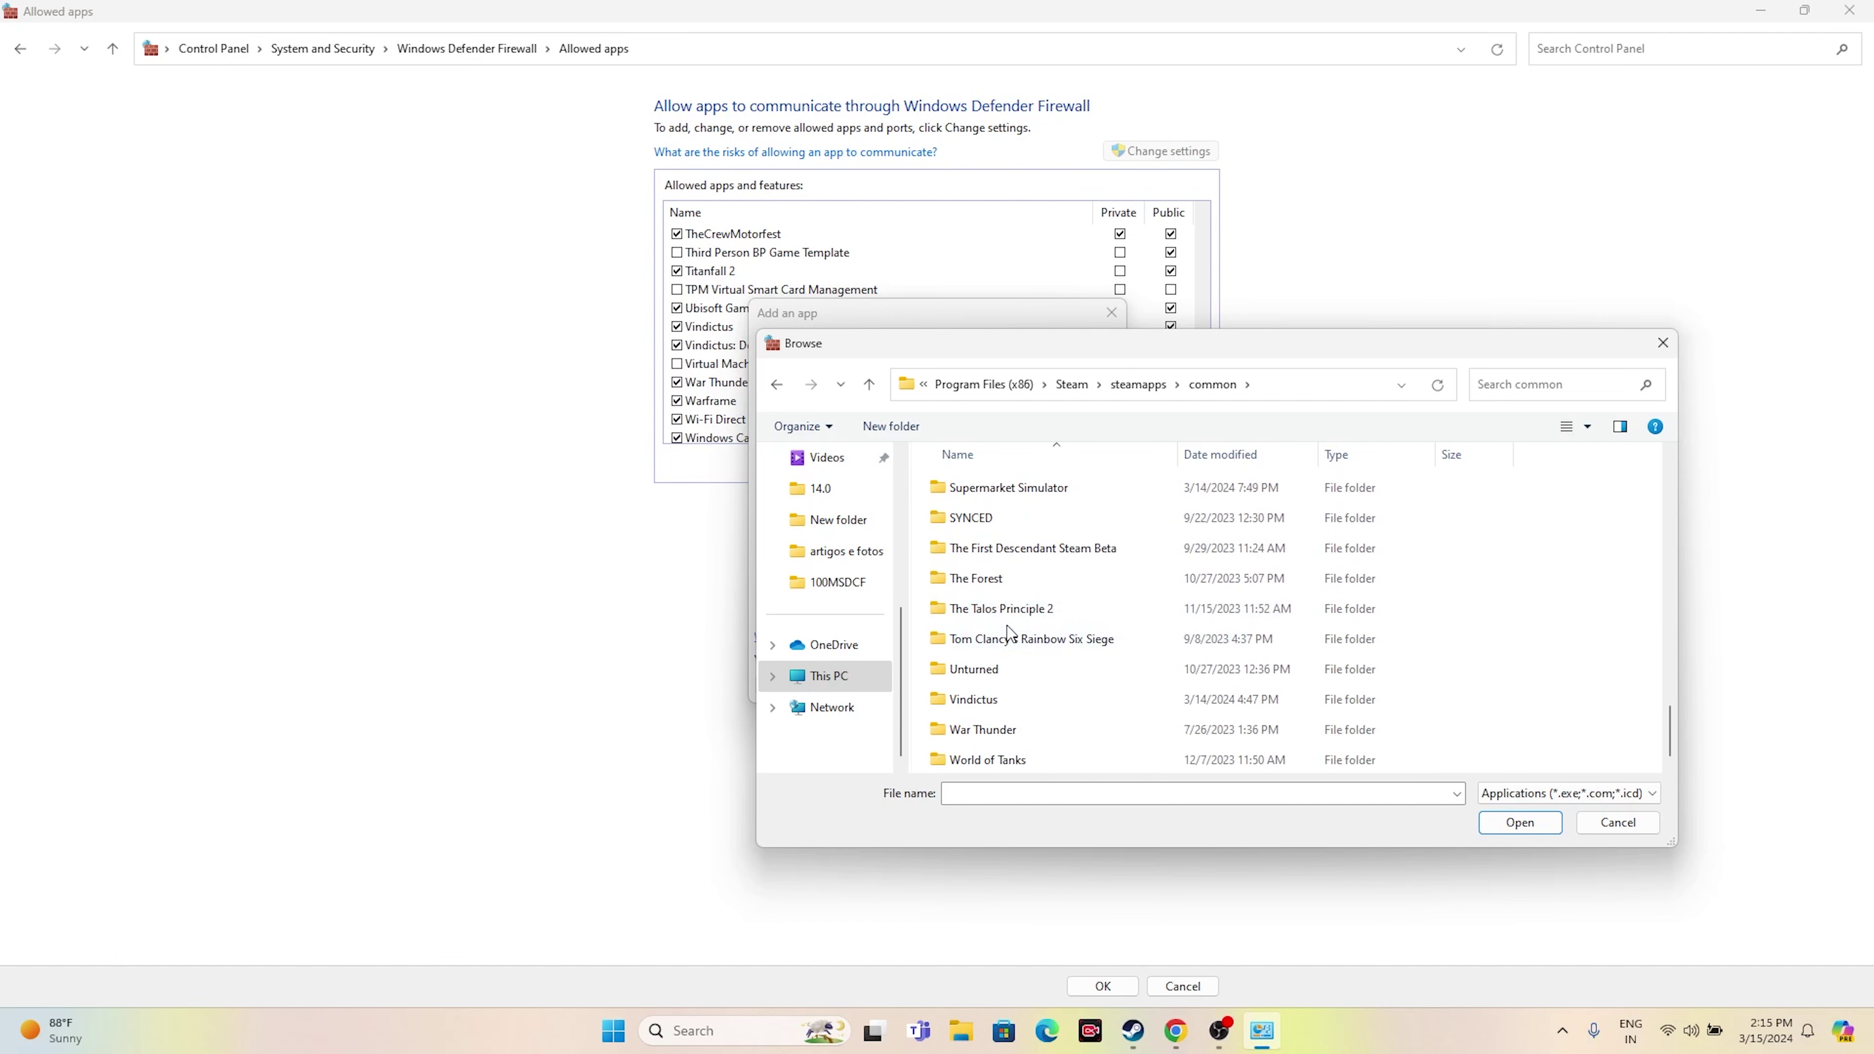
{"action": "double_click", "coordinate": [1002, 699]}
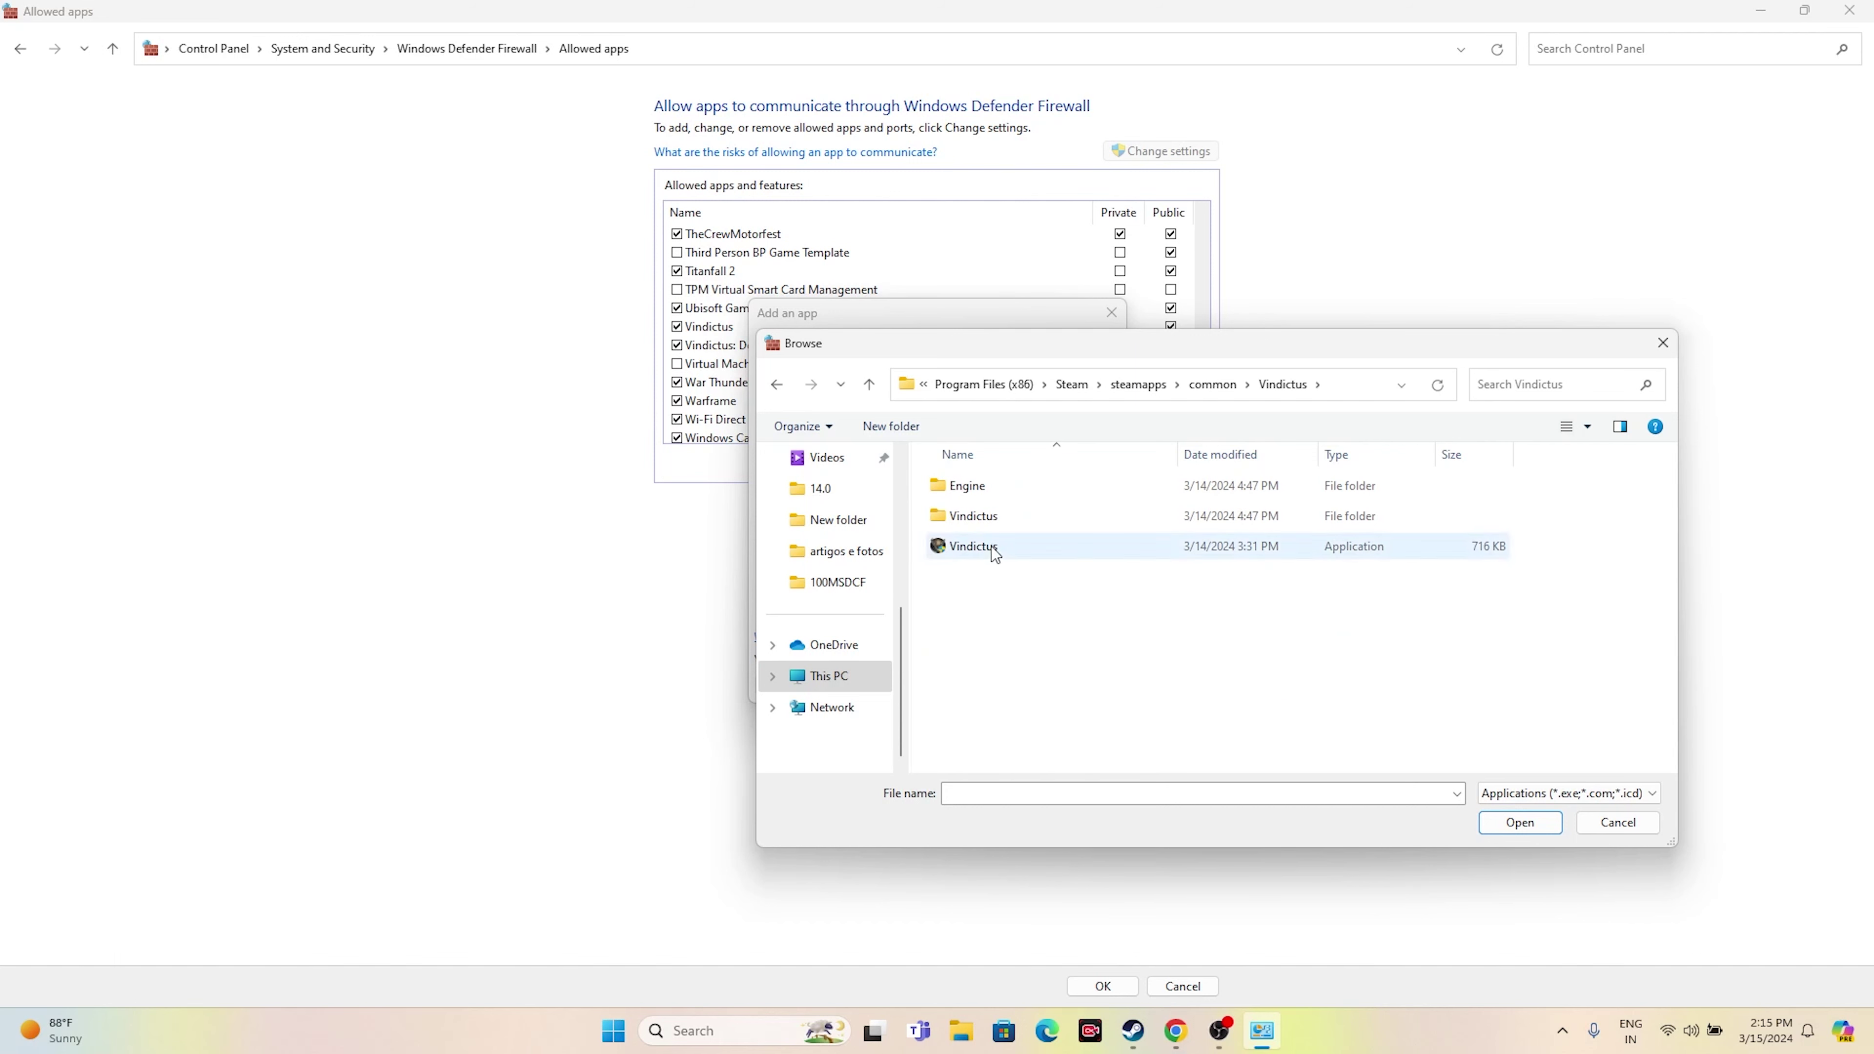
- Try to add the Vindictus application from its game folder to the firewall's allowed apps, and close the allowed apps window
{"action": "left_click", "coordinate": [995, 555]}
{"action": "left_click", "coordinate": [1520, 822]}
{"action": "left_click", "coordinate": [1004, 684]}
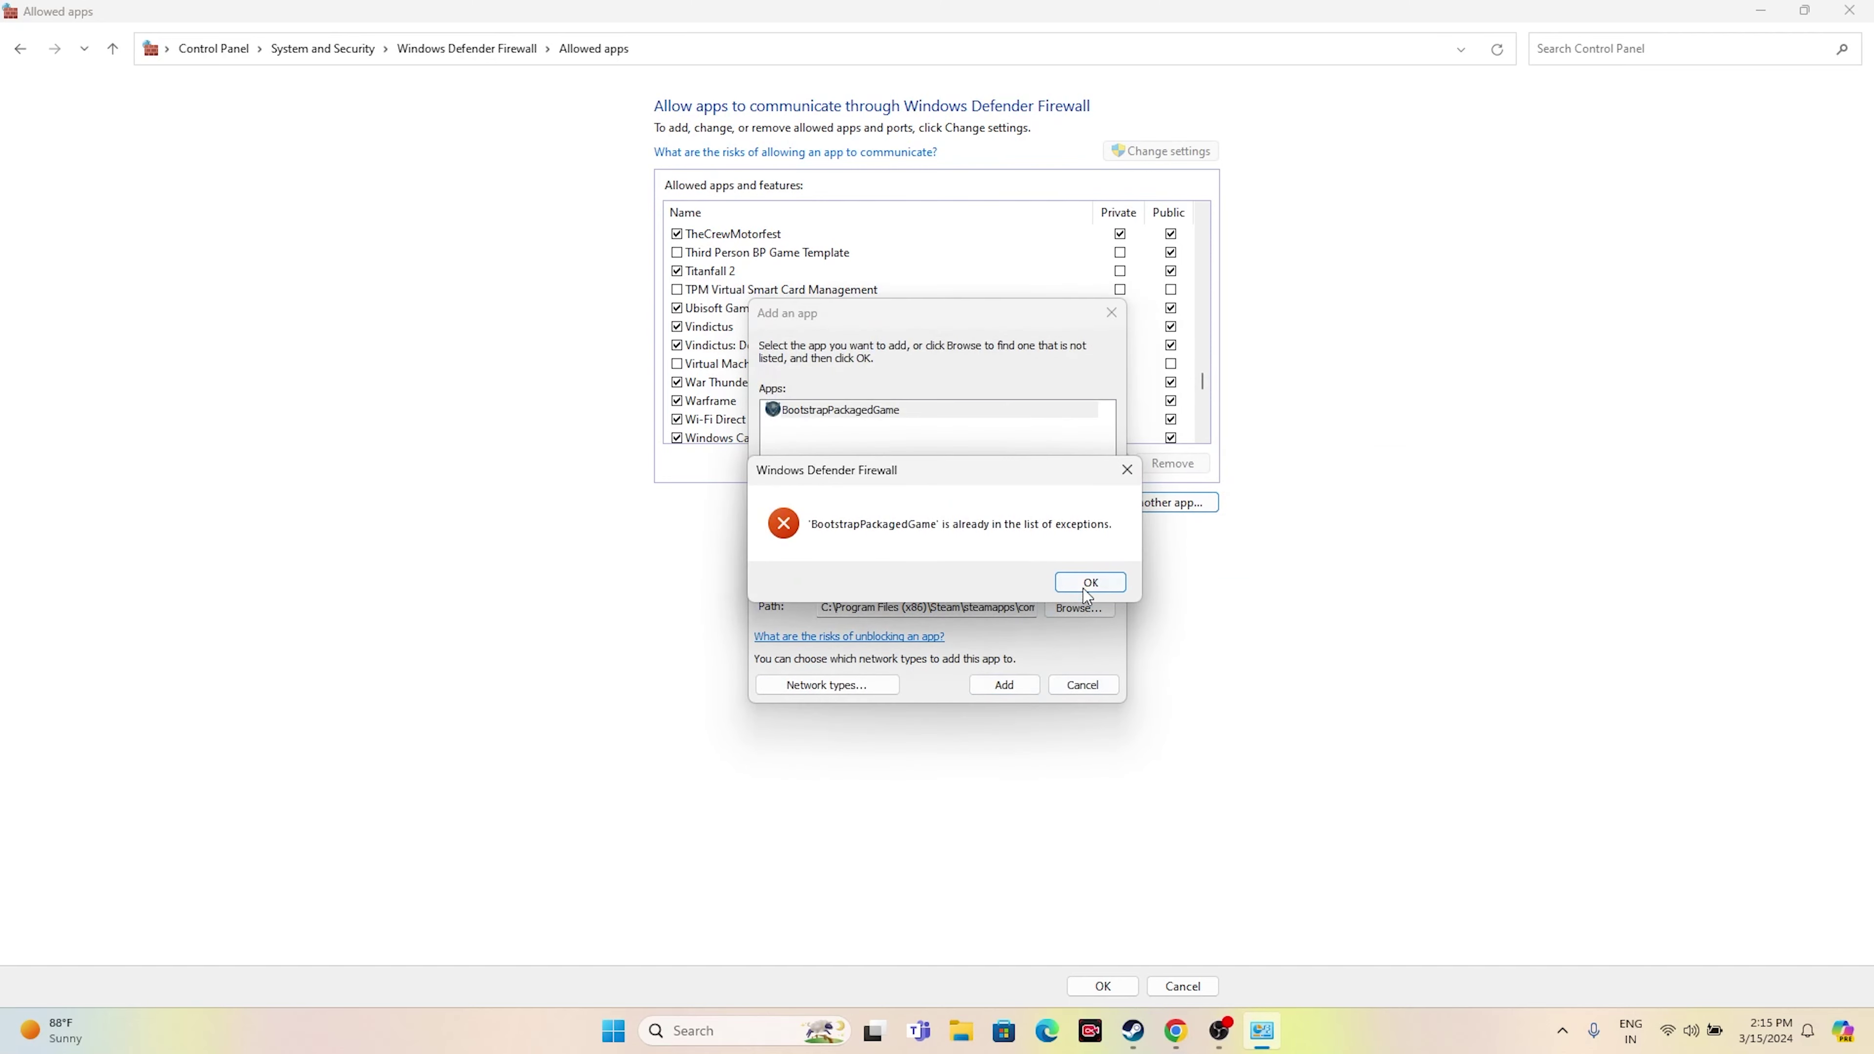
{"action": "left_click", "coordinate": [1087, 583]}
{"action": "left_click", "coordinate": [1111, 313]}
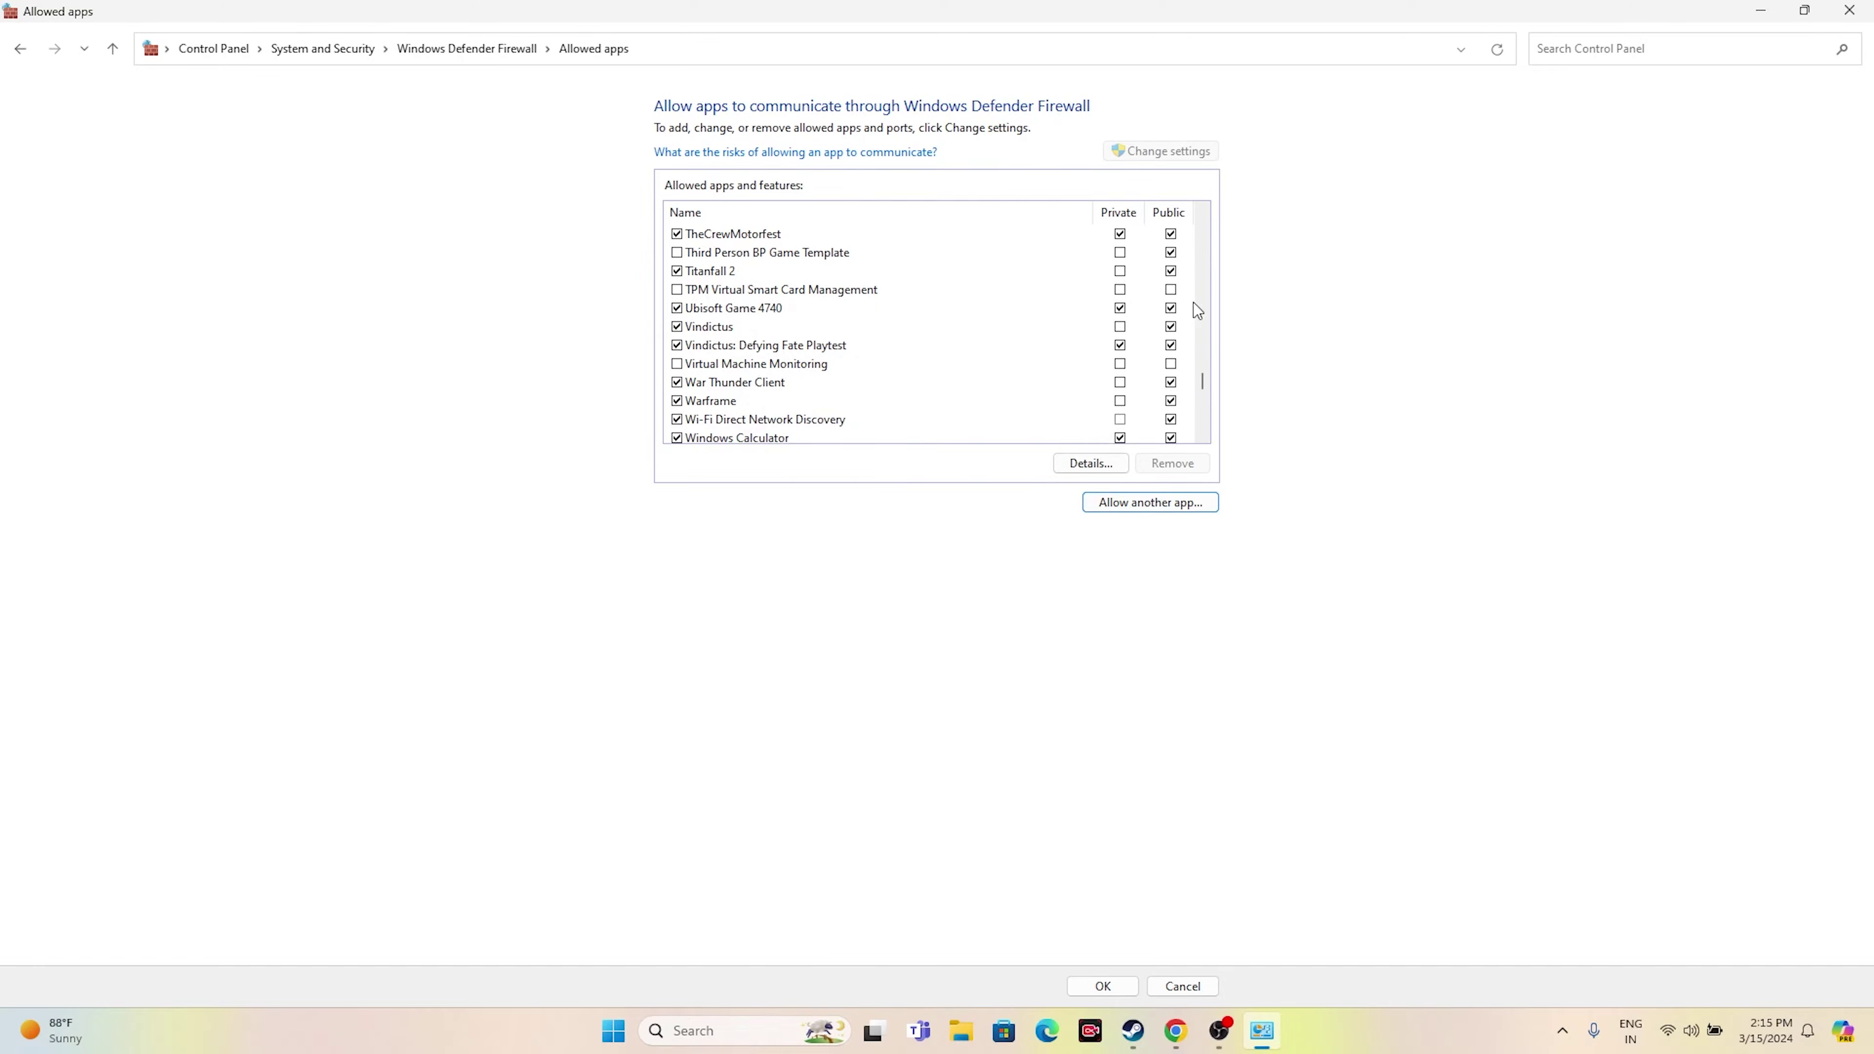
{"action": "left_click", "coordinate": [1849, 10]}
{"action": "left_click", "coordinate": [1196, 1030]}
{"action": "left_click", "coordinate": [1768, 24]}
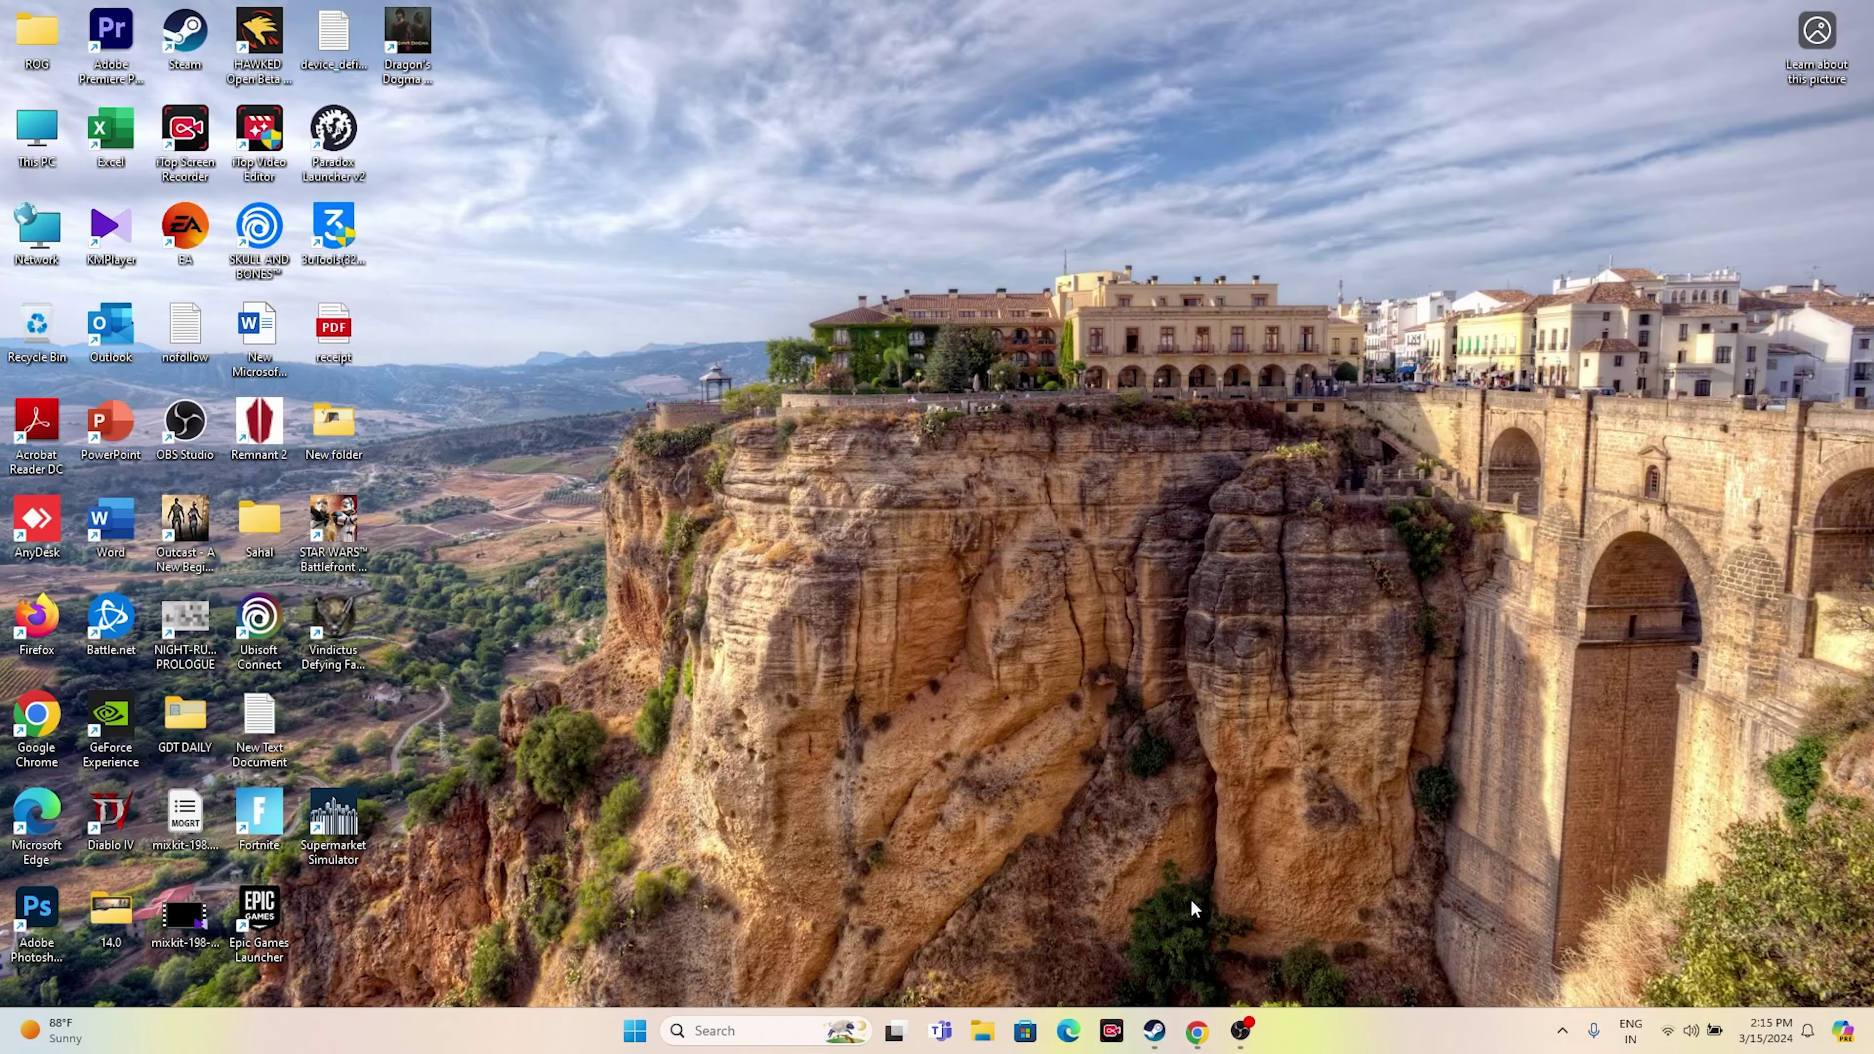
{"action": "left_click", "coordinate": [1155, 1031]}
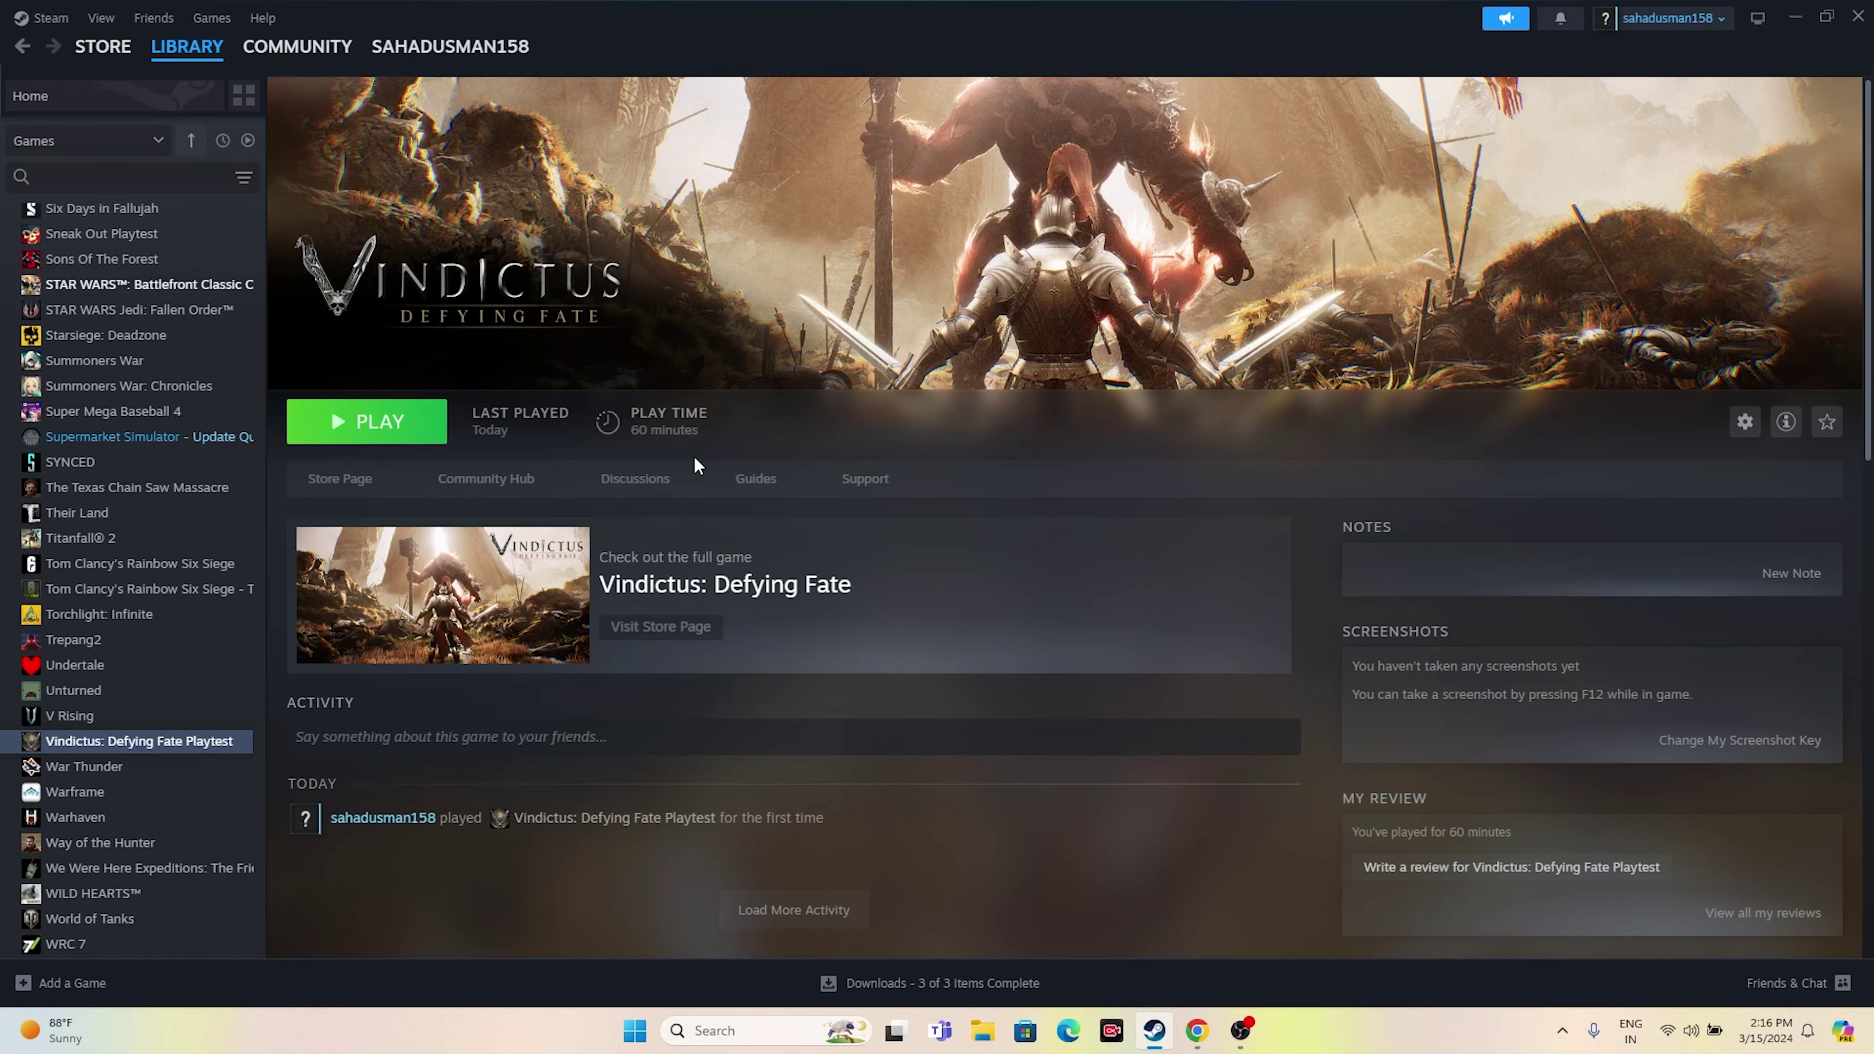
{"action": "left_click", "coordinate": [1794, 17]}
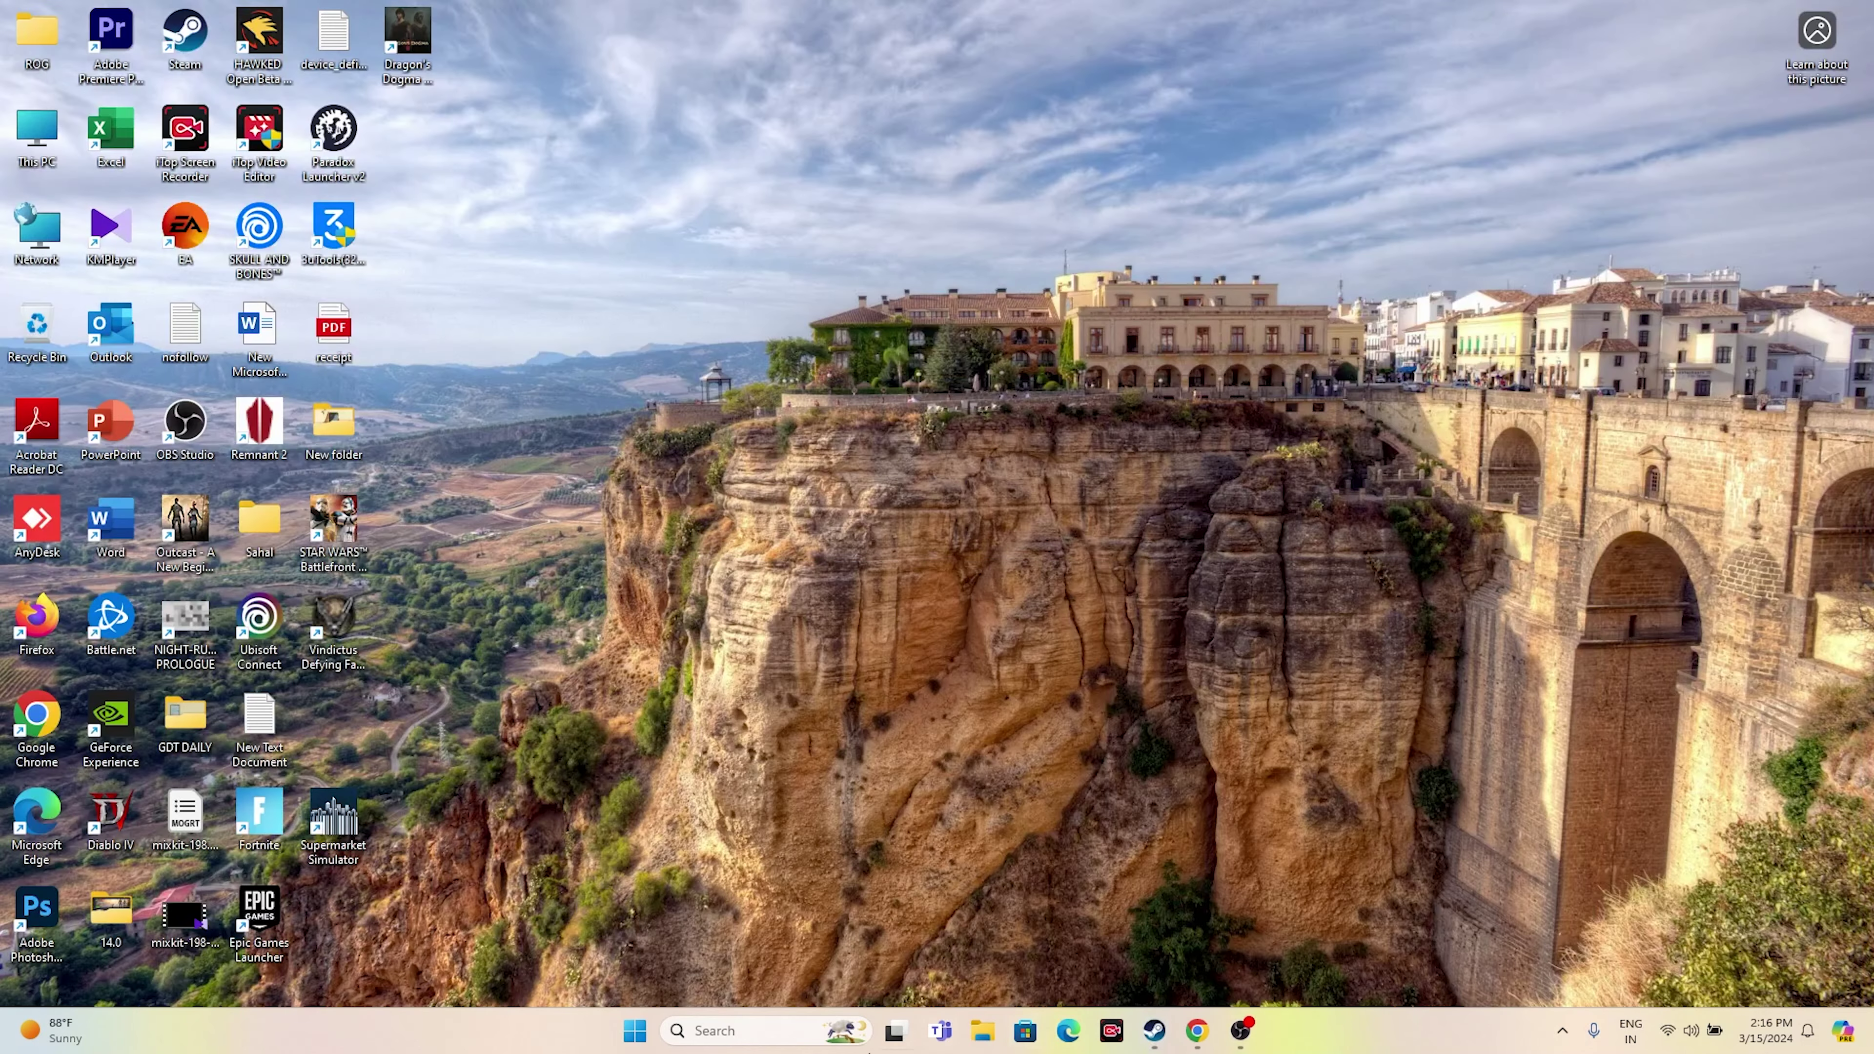
- Search Windows for "system", open System Configuration and show its list of services
{"action": "left_click", "coordinate": [777, 1028]}
{"action": "type", "text": "system"}
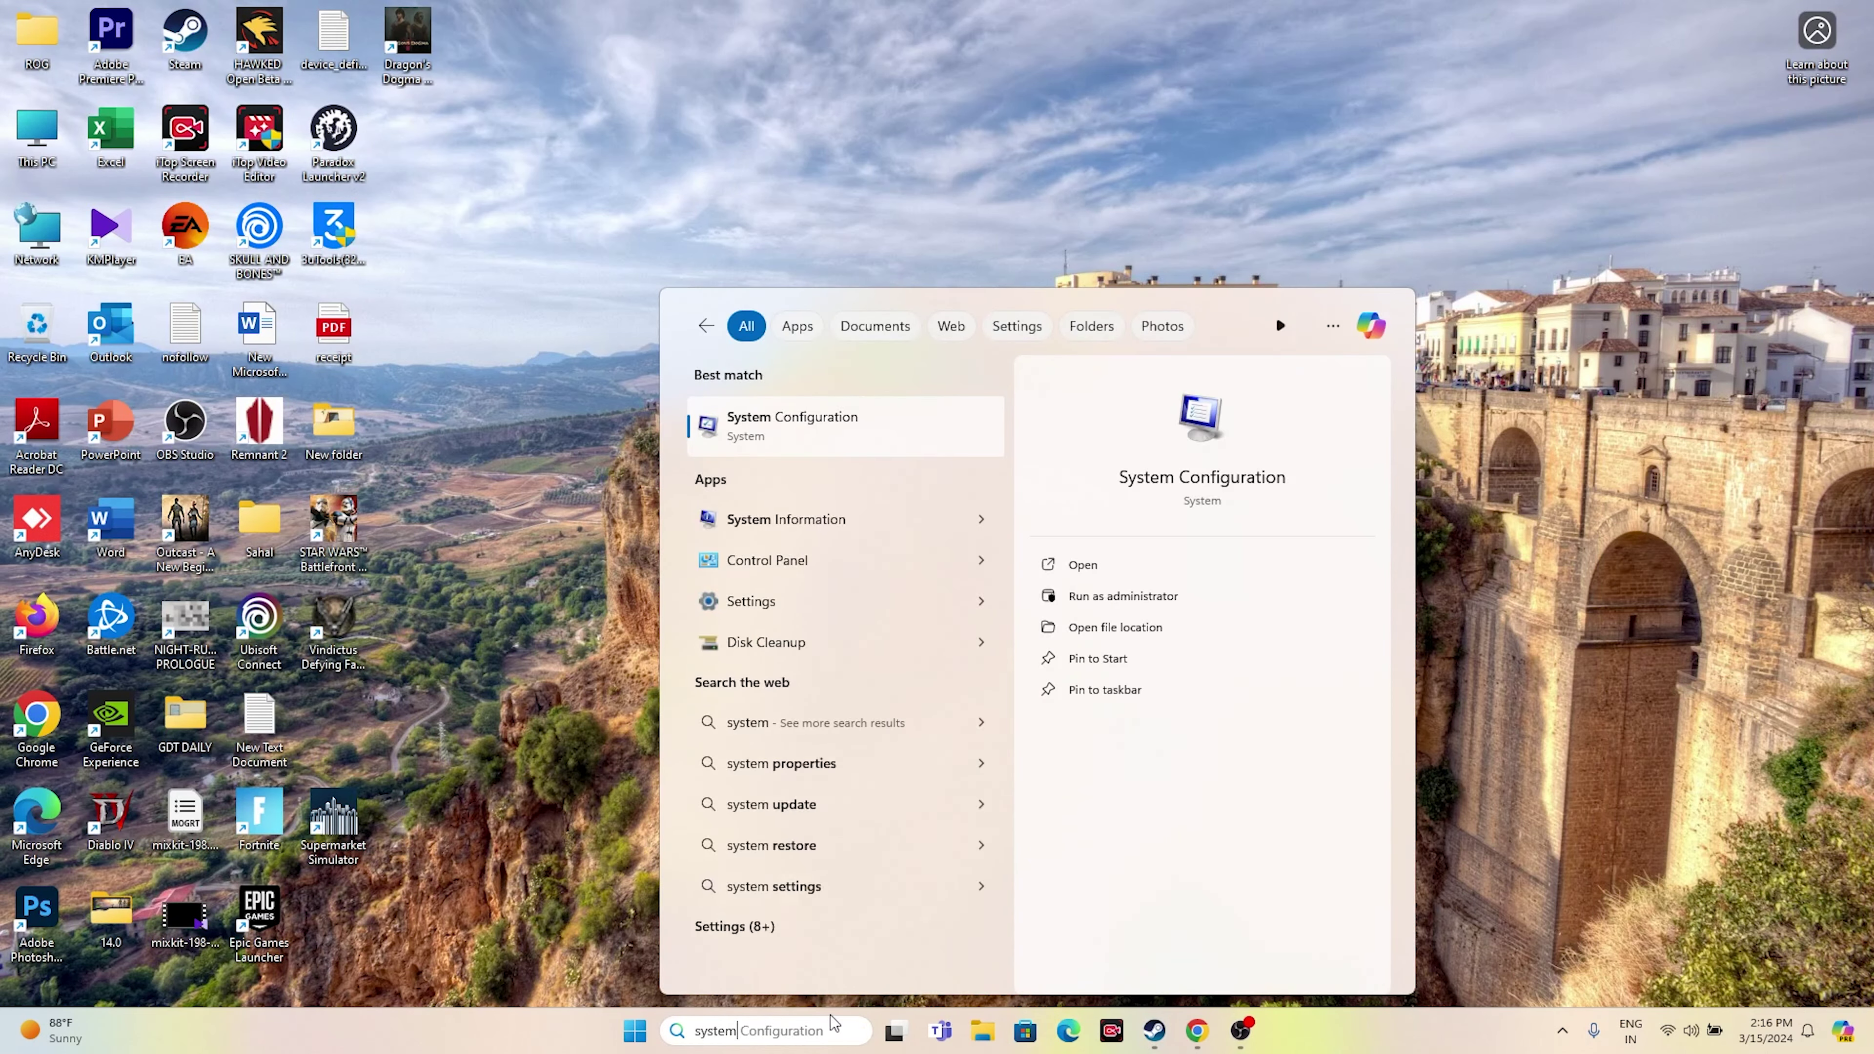
{"action": "left_click", "coordinate": [850, 437]}
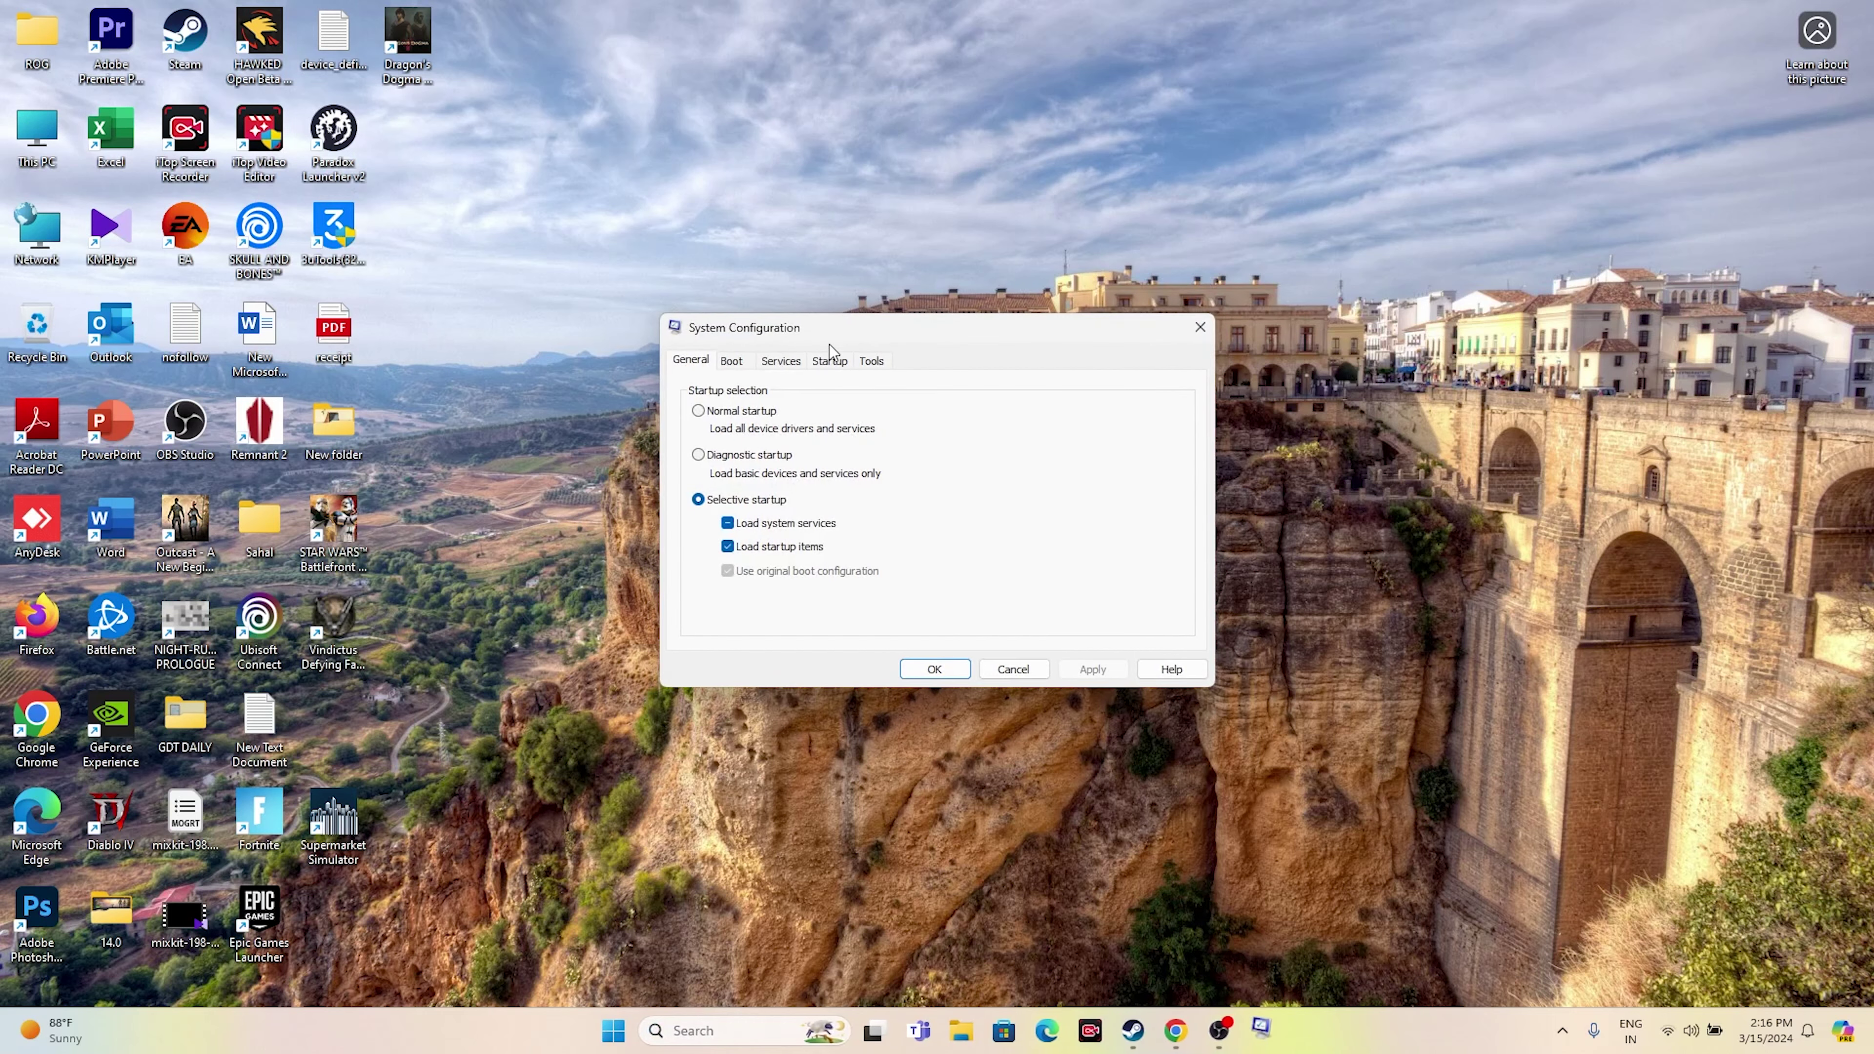
{"action": "left_click", "coordinate": [775, 360]}
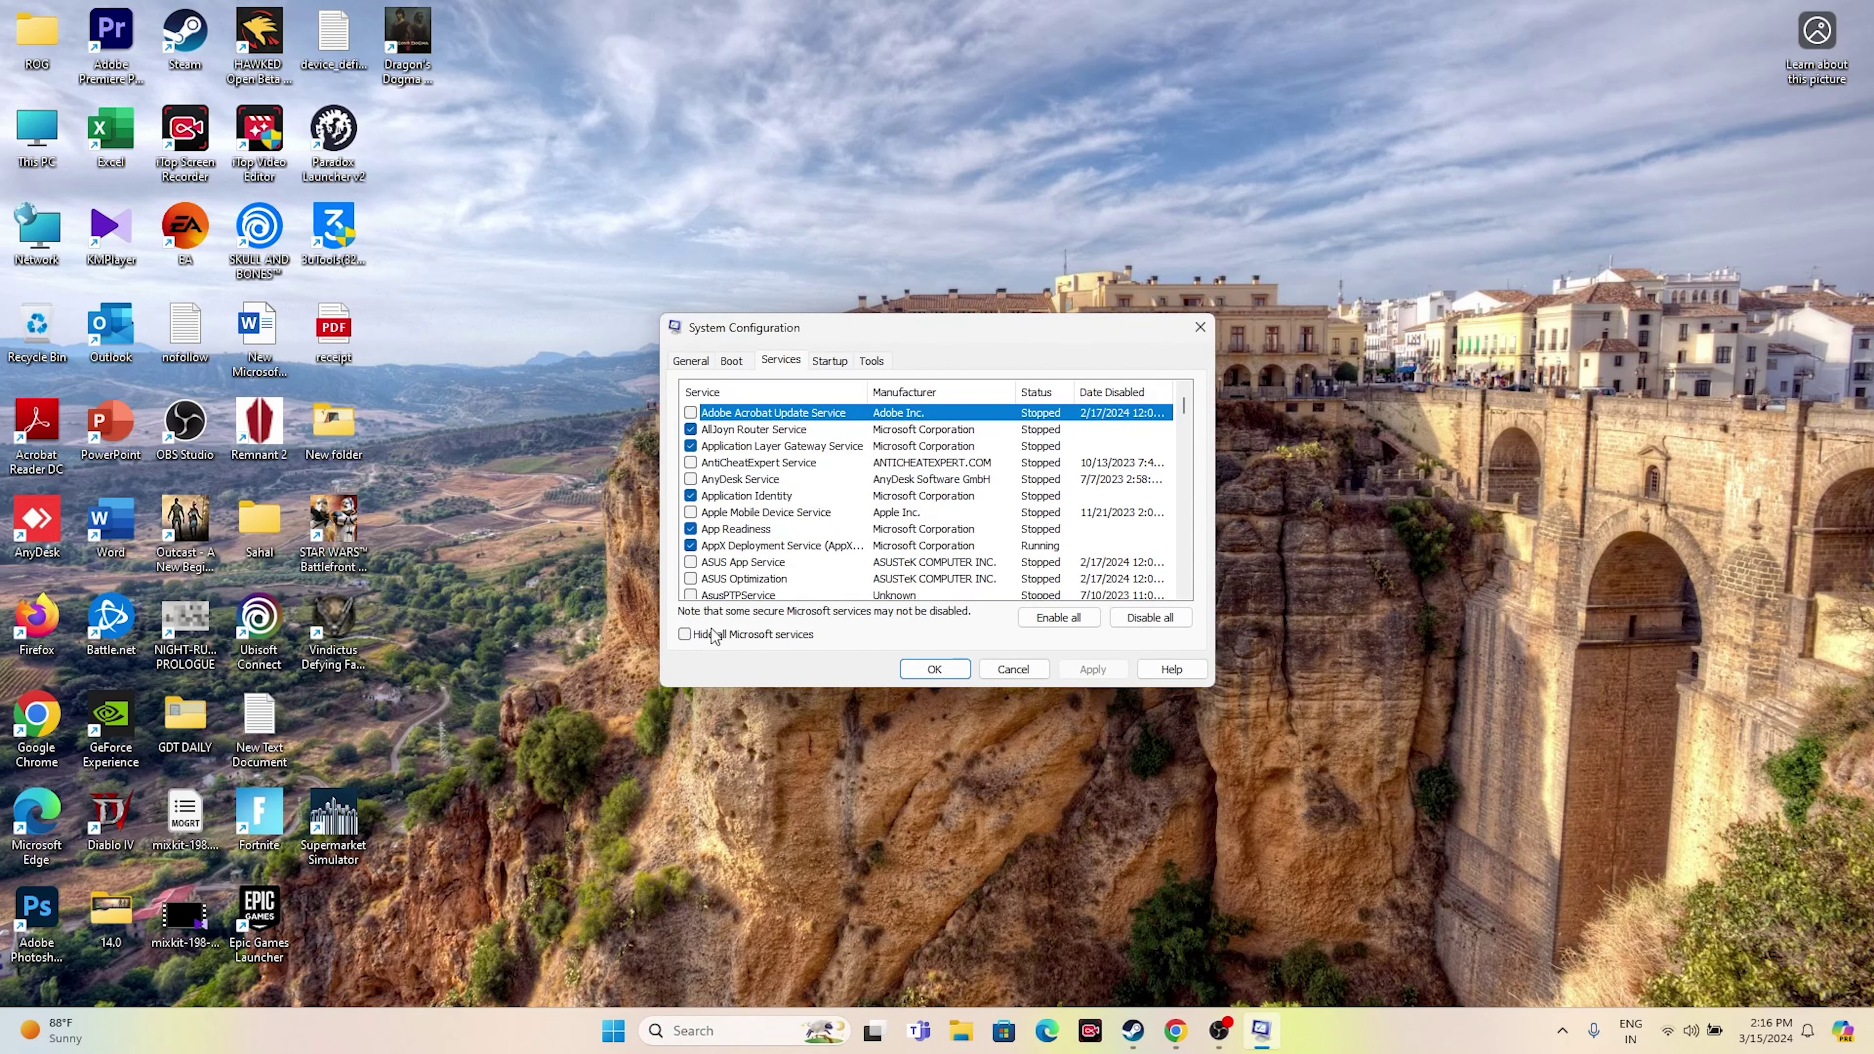
- Disable all listed services, hide all Microsoft services, apply the configuration, and dismiss the restart request without restarting
{"action": "left_click", "coordinate": [1136, 622]}
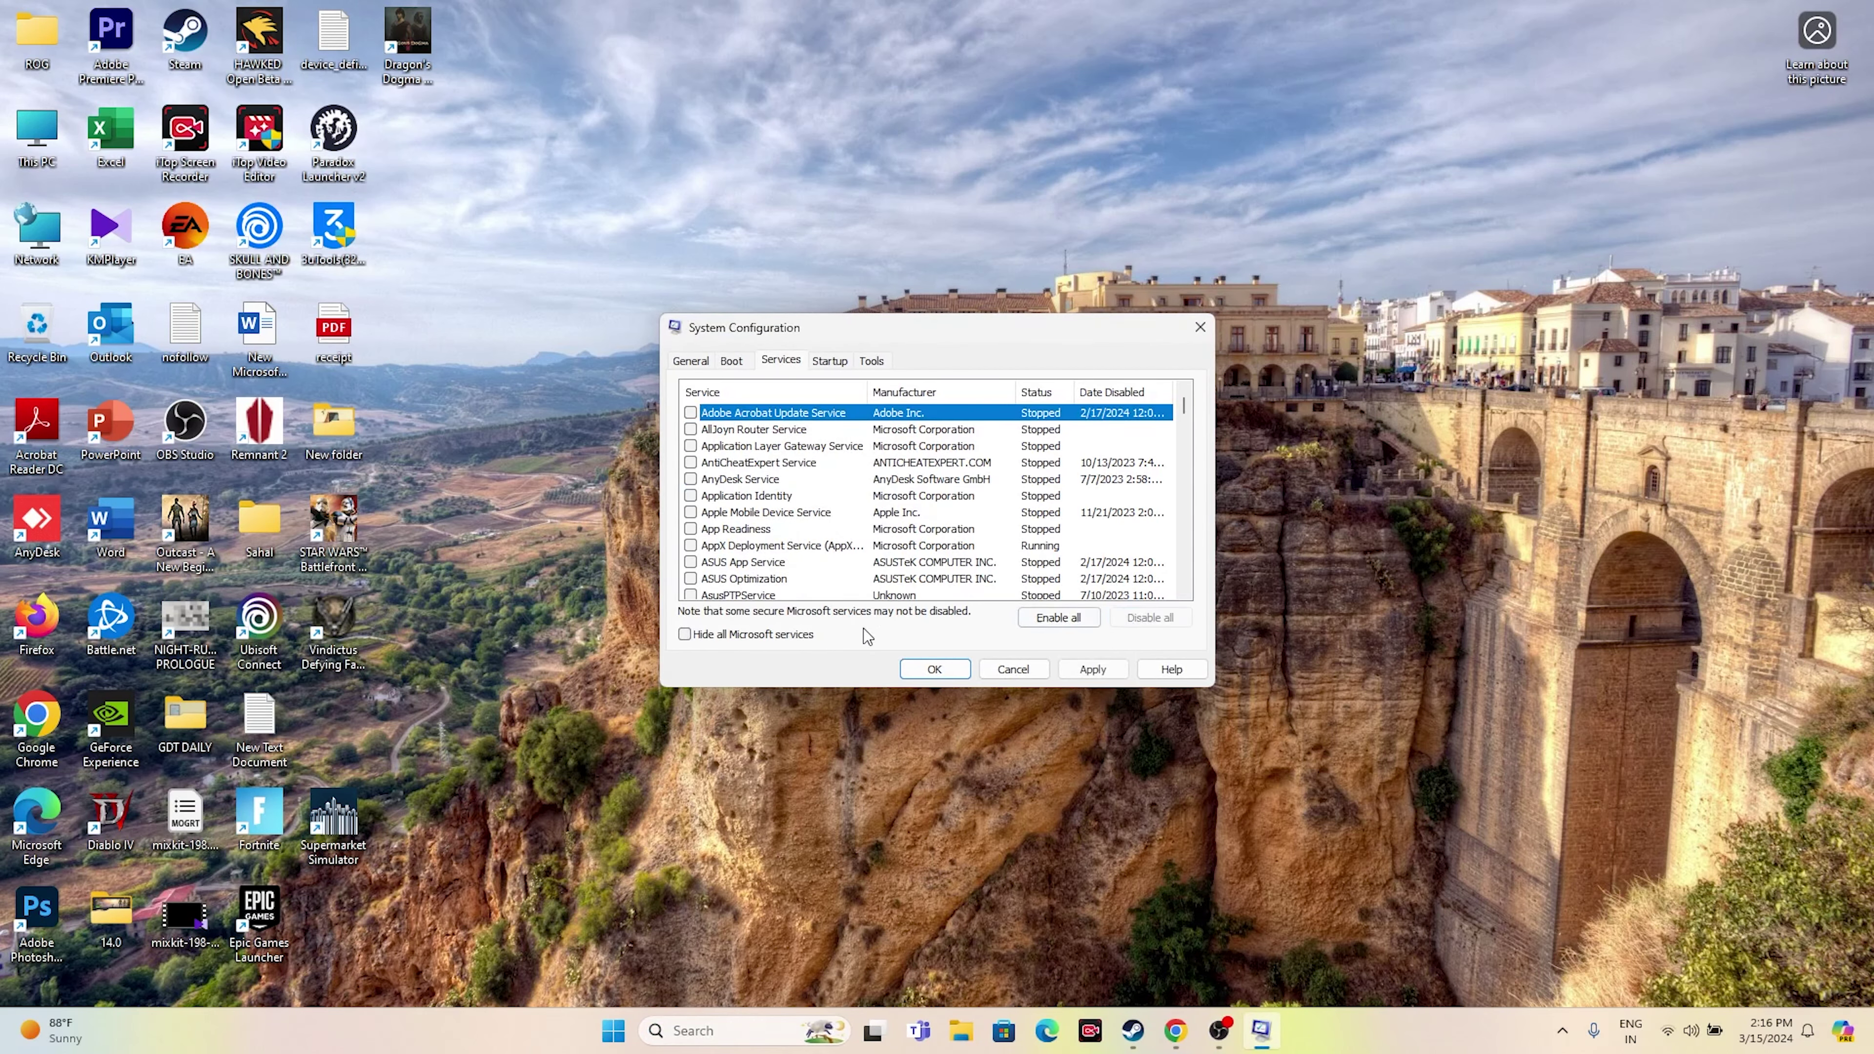
{"action": "left_click", "coordinate": [685, 634]}
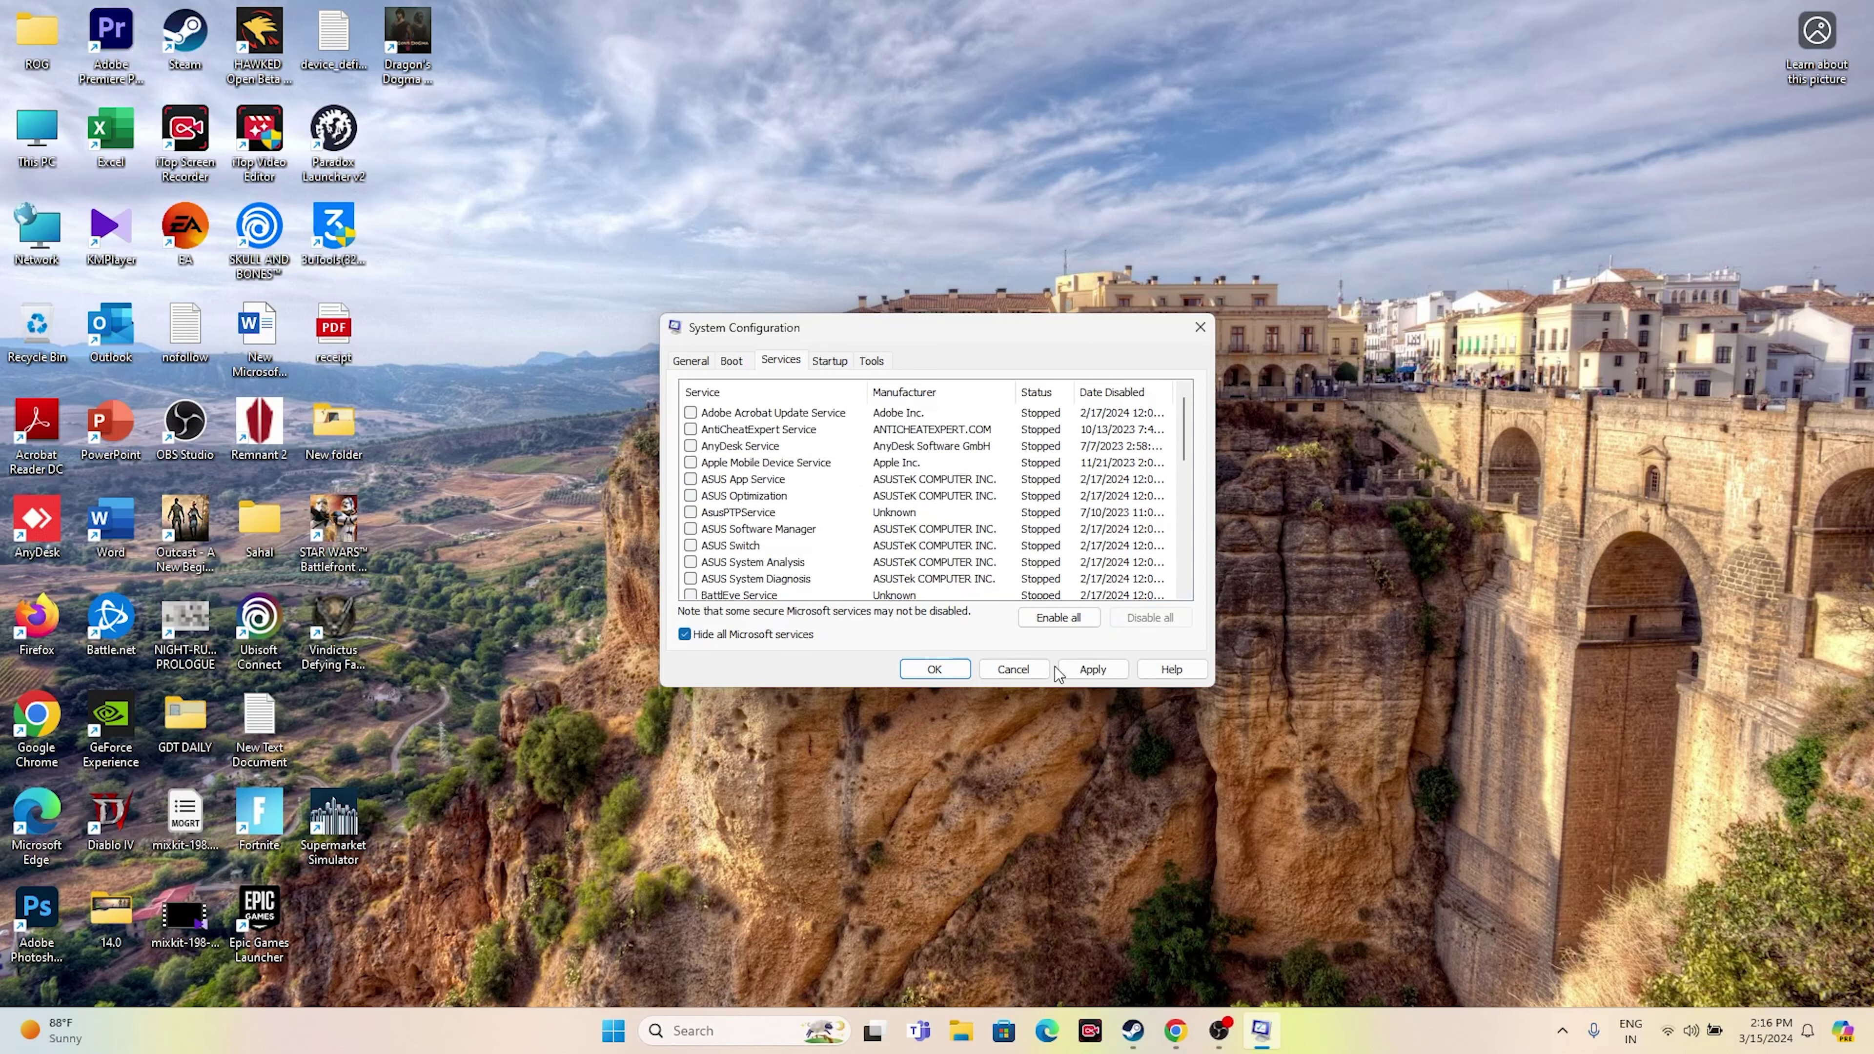
{"action": "left_click", "coordinate": [1093, 668]}
{"action": "left_click", "coordinate": [931, 669]}
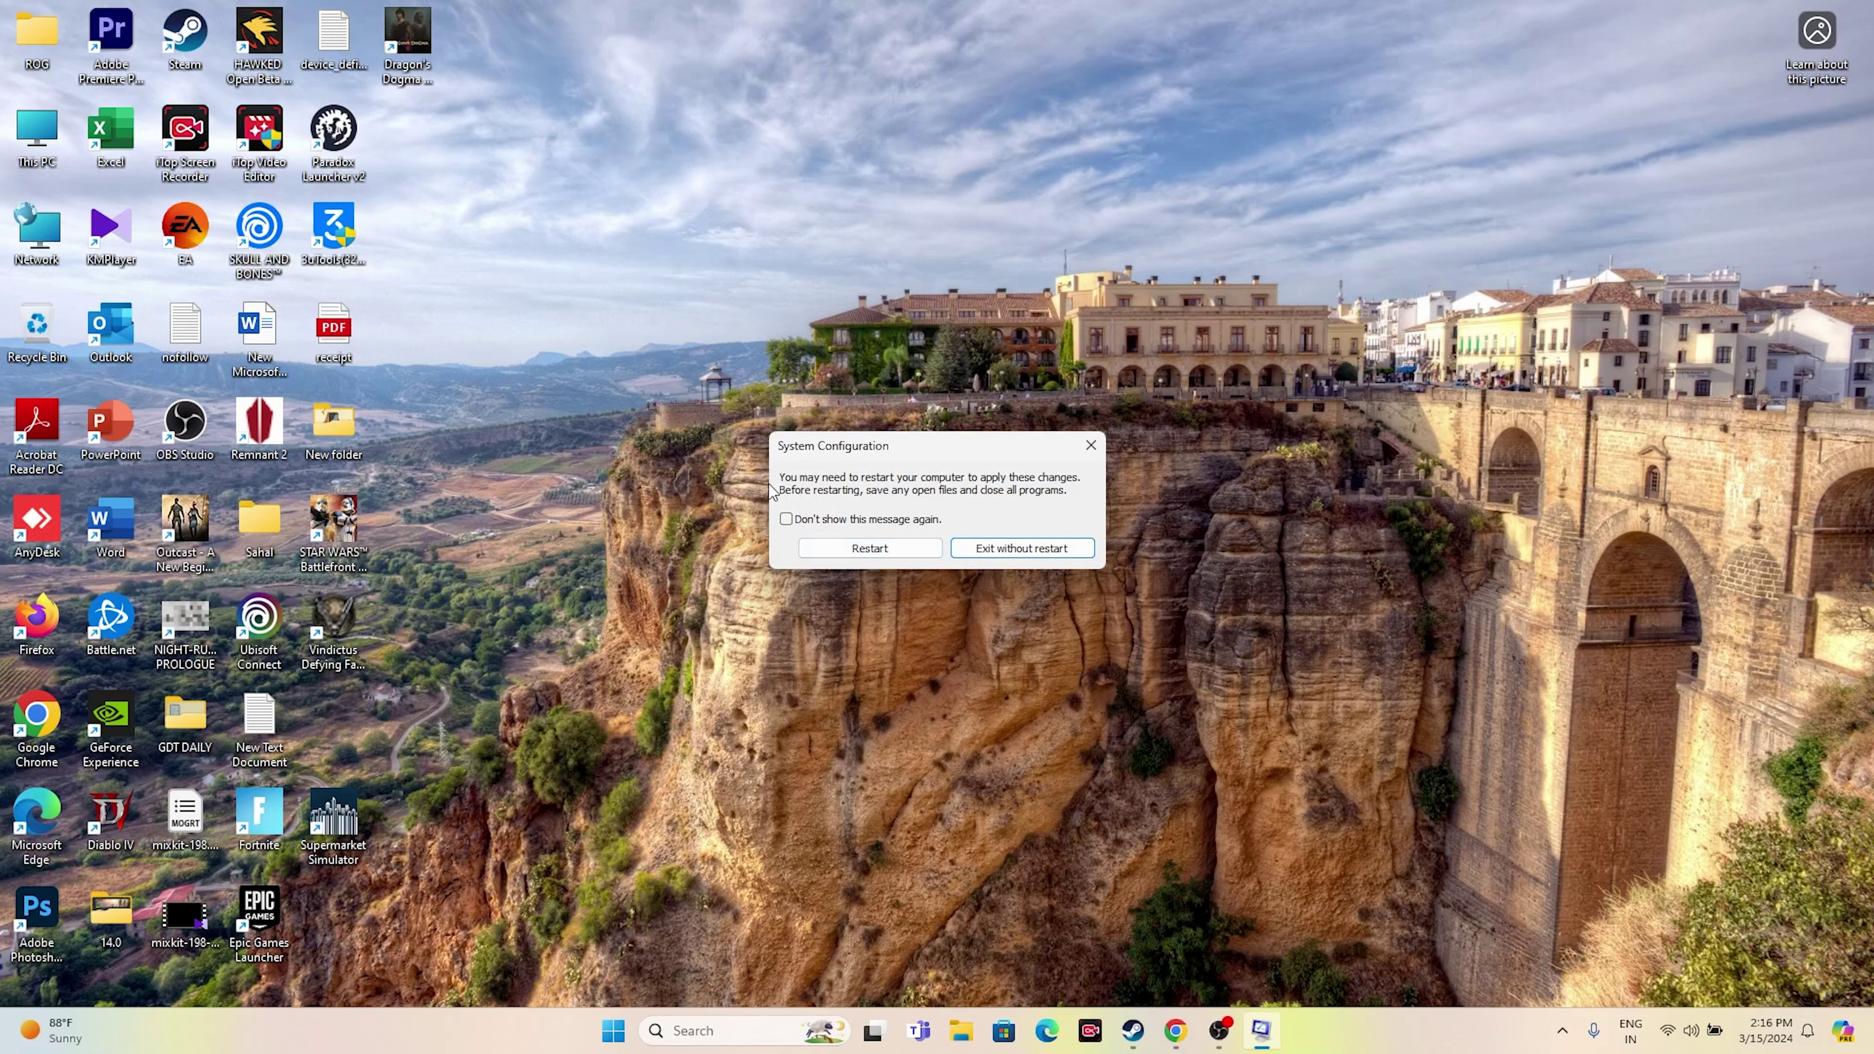
{"action": "left_click", "coordinate": [1093, 449]}
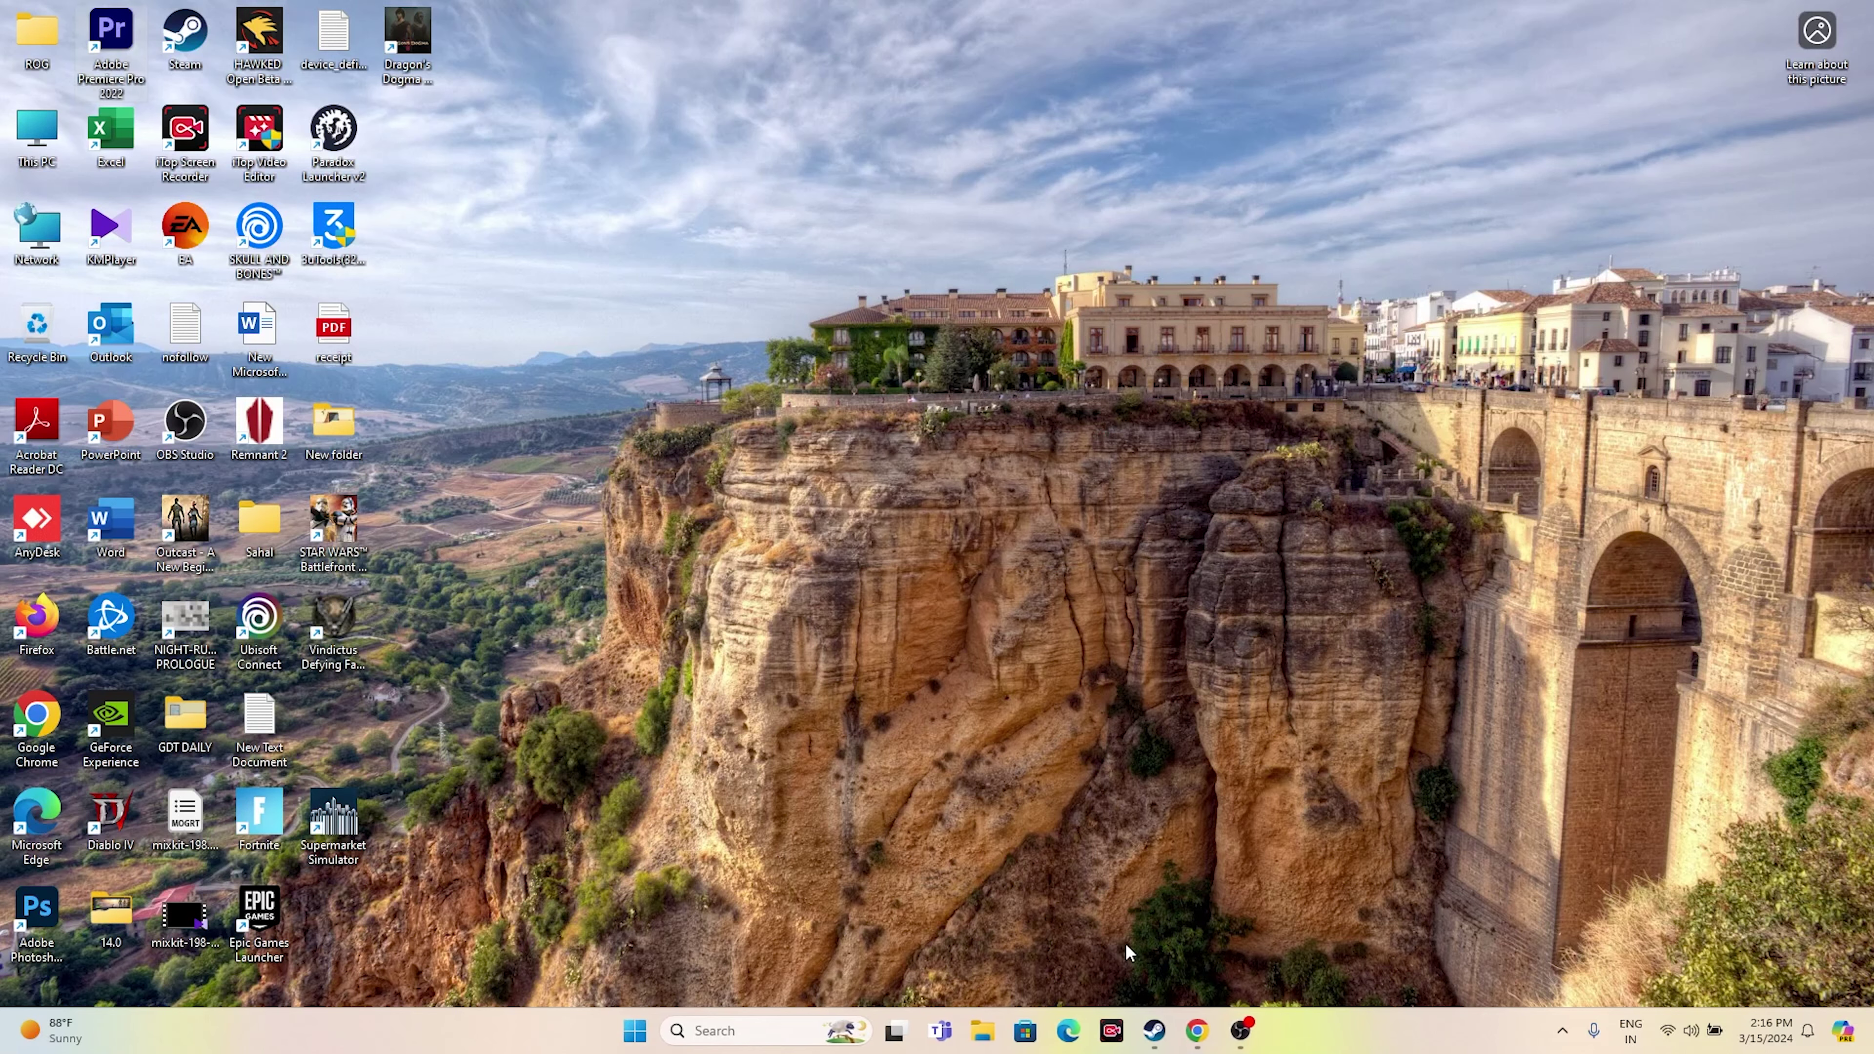
- Switch to Steam and open the installed files properties of Vindictus: Defying Fate Playtest
{"action": "left_click", "coordinate": [1154, 1030]}
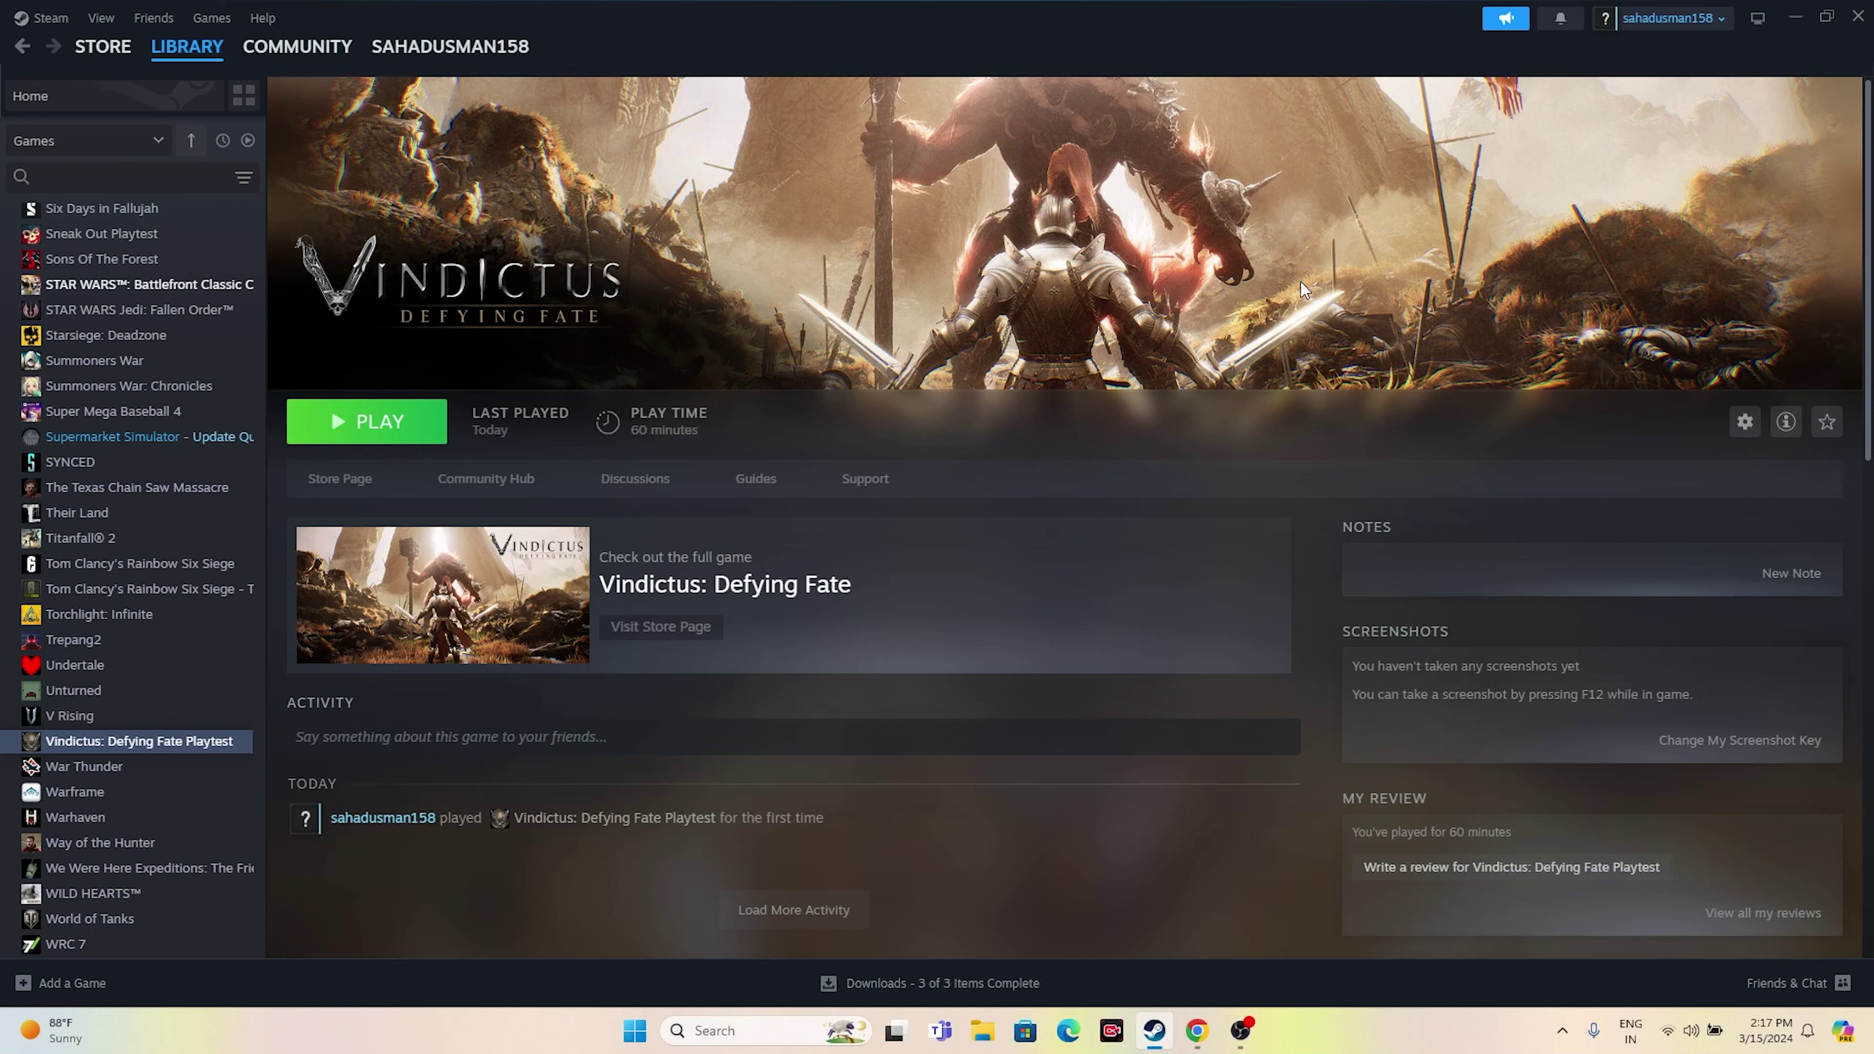
{"action": "right_click", "coordinate": [114, 745]}
{"action": "left_click", "coordinate": [169, 893]}
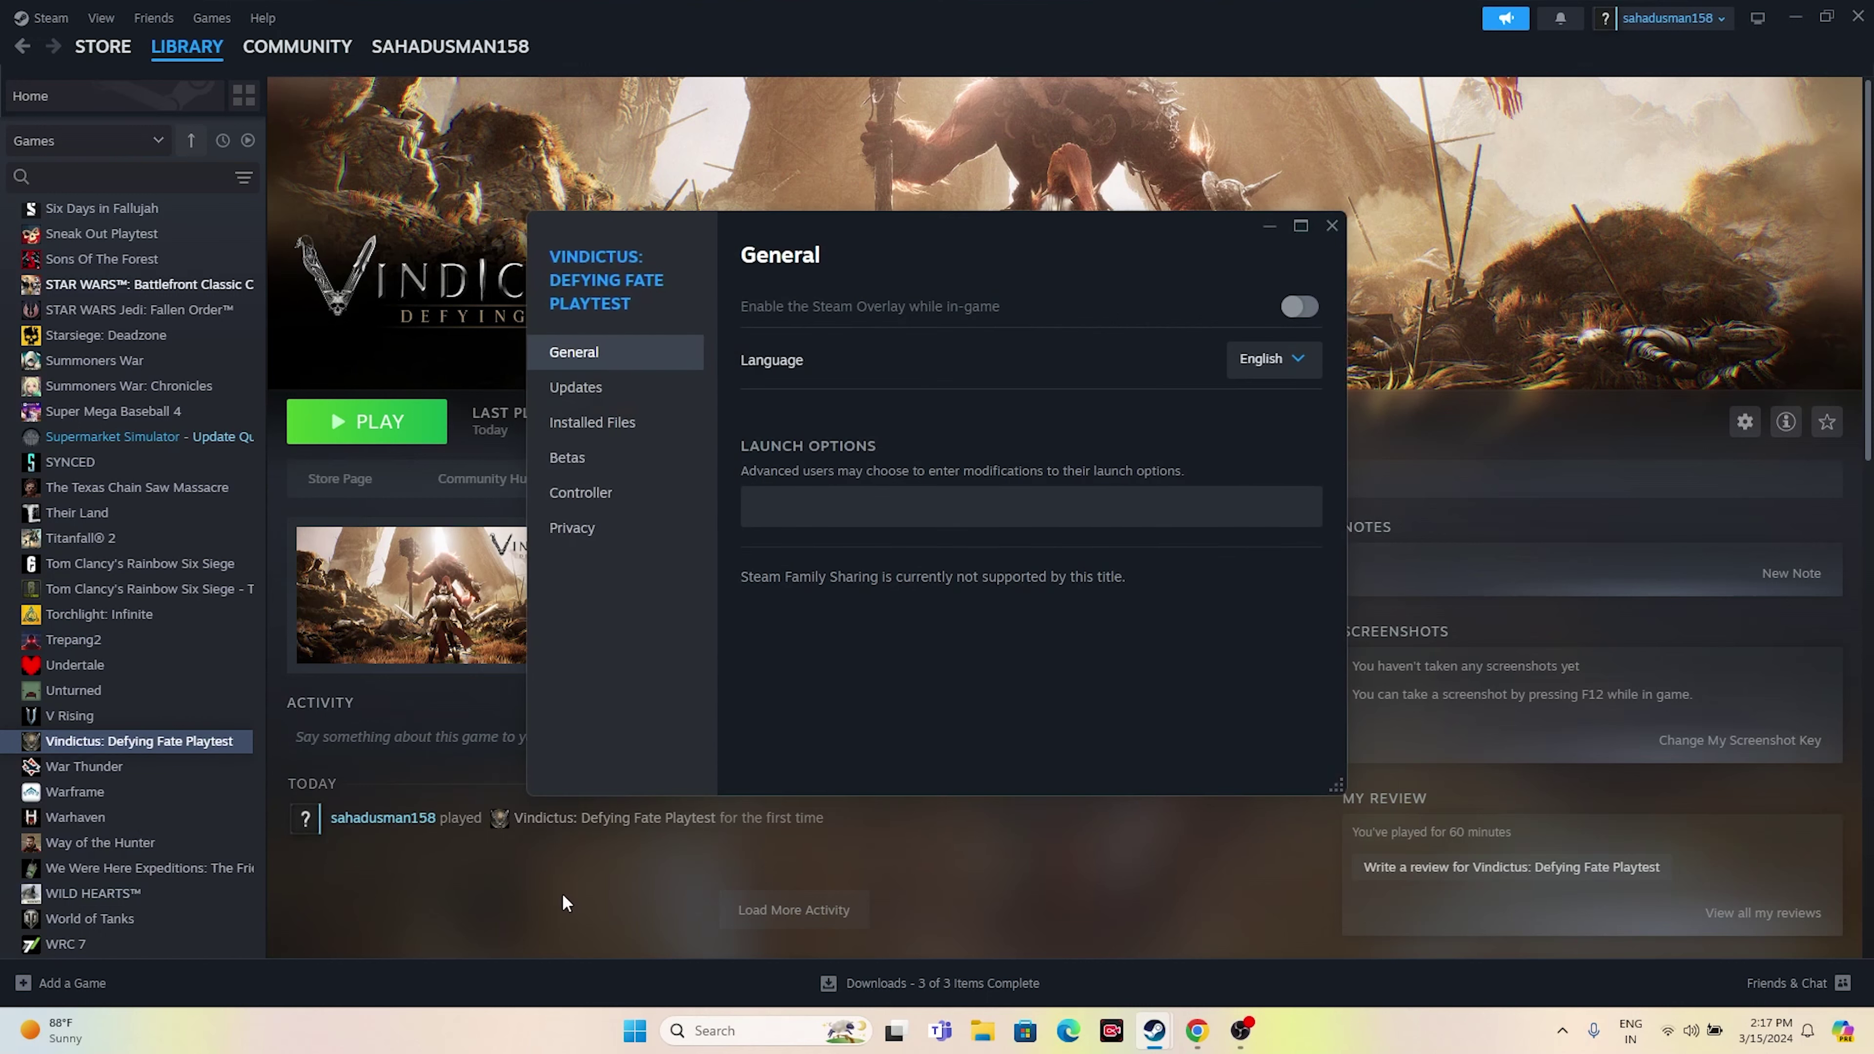
{"action": "left_click", "coordinate": [635, 434]}
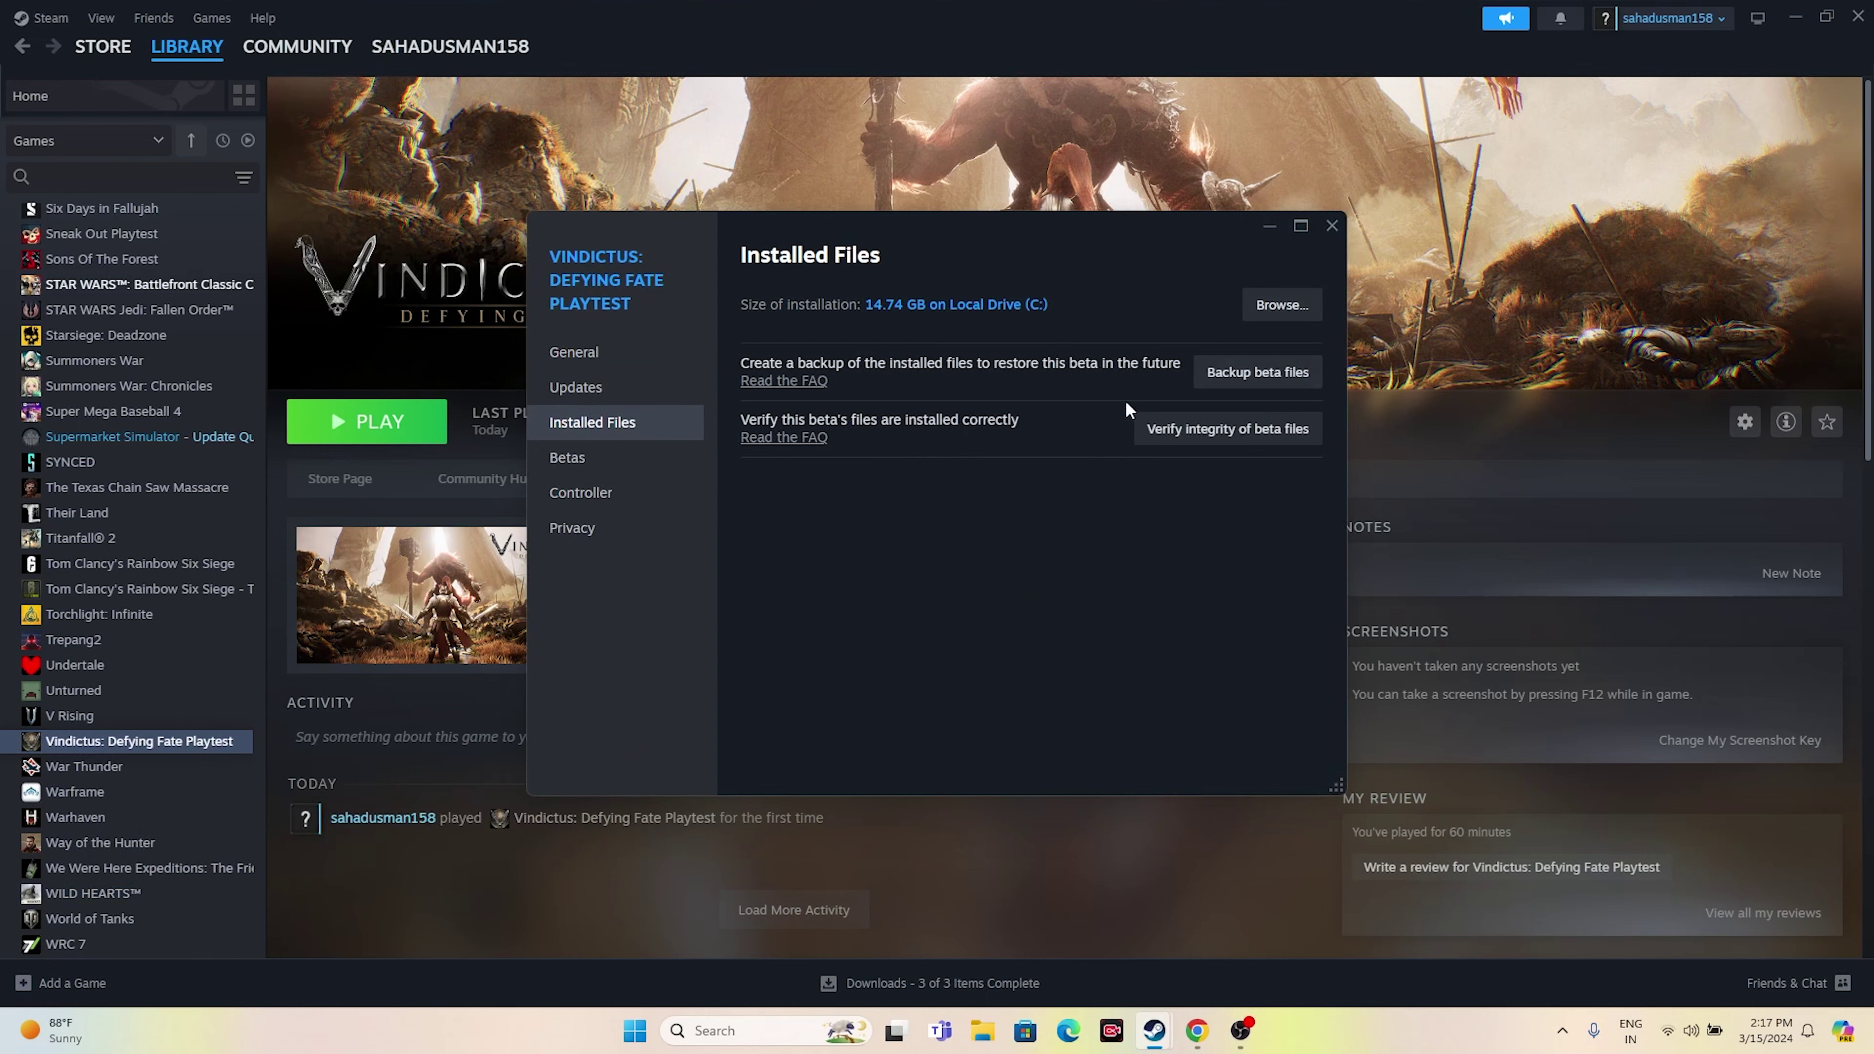
- Set the launch options of Vindictus: Defying Fate Playtest to -dx12, close its properties and minimize Steam
{"action": "left_click", "coordinate": [609, 366]}
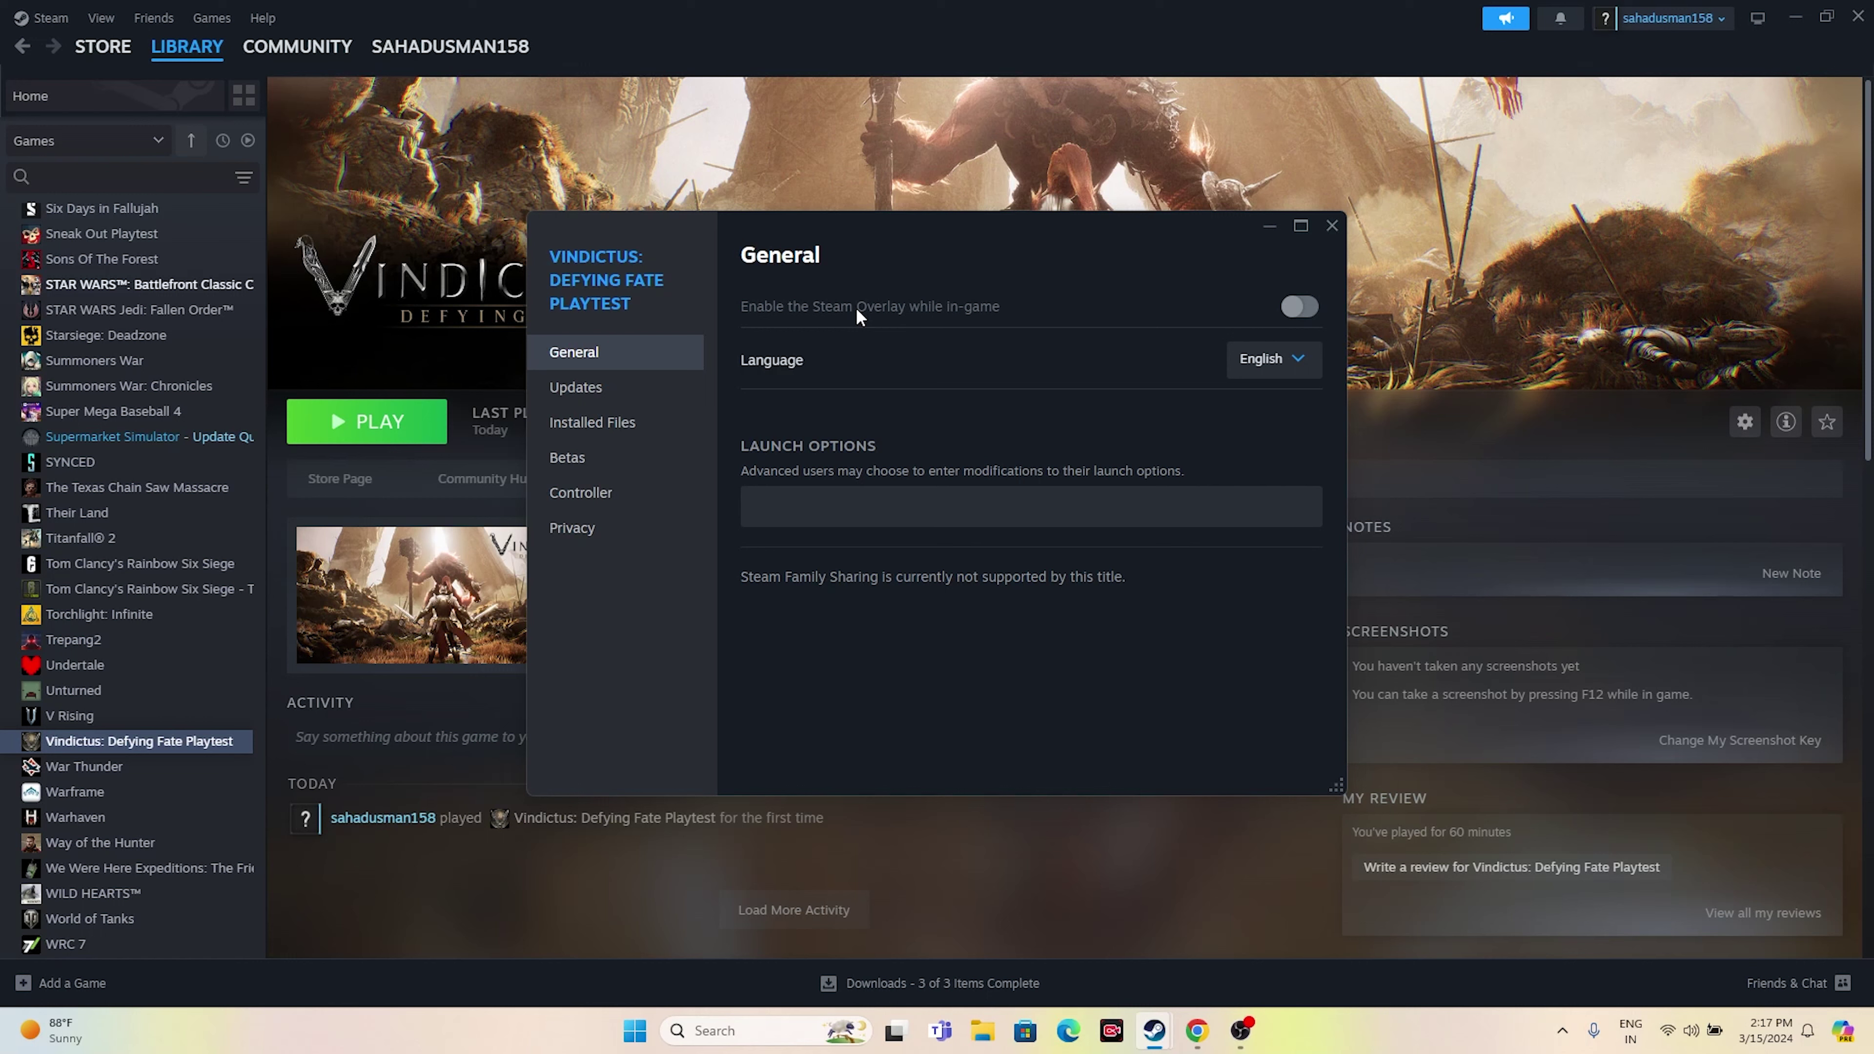
{"action": "left_click", "coordinate": [799, 505]}
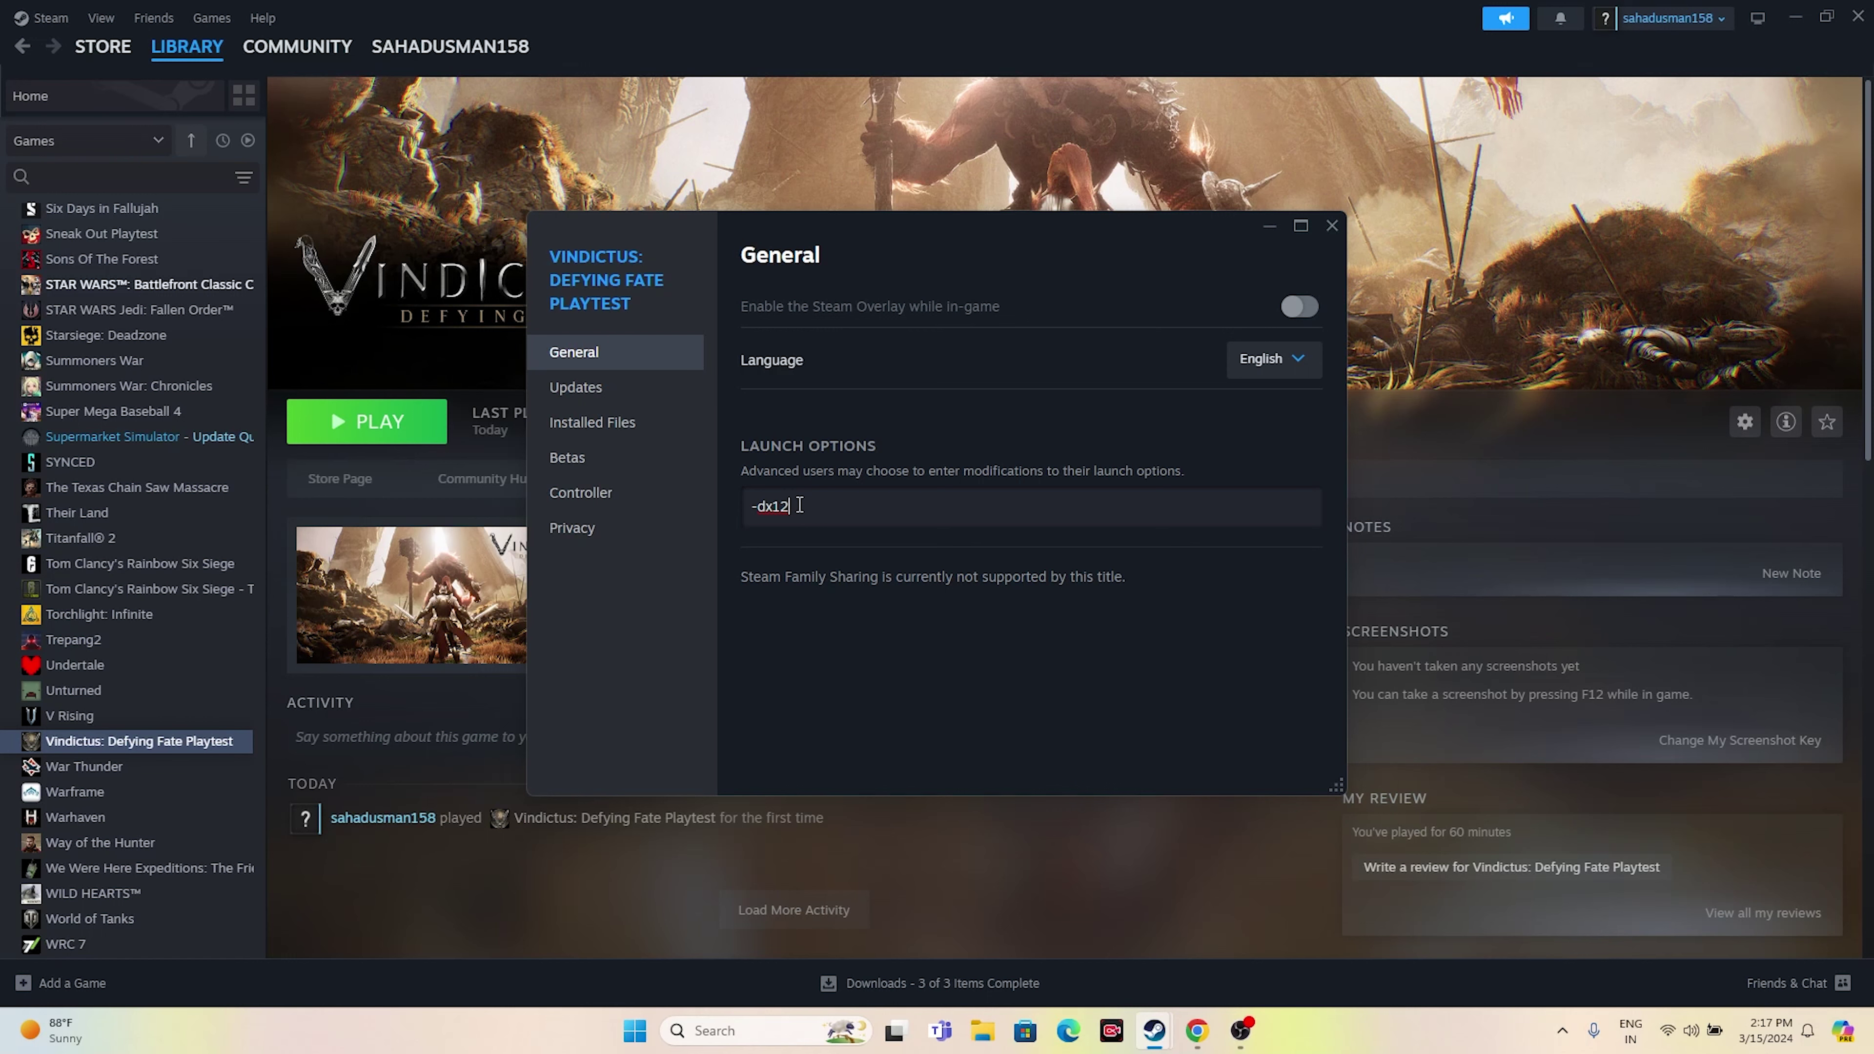
{"action": "left_click", "coordinate": [1332, 225]}
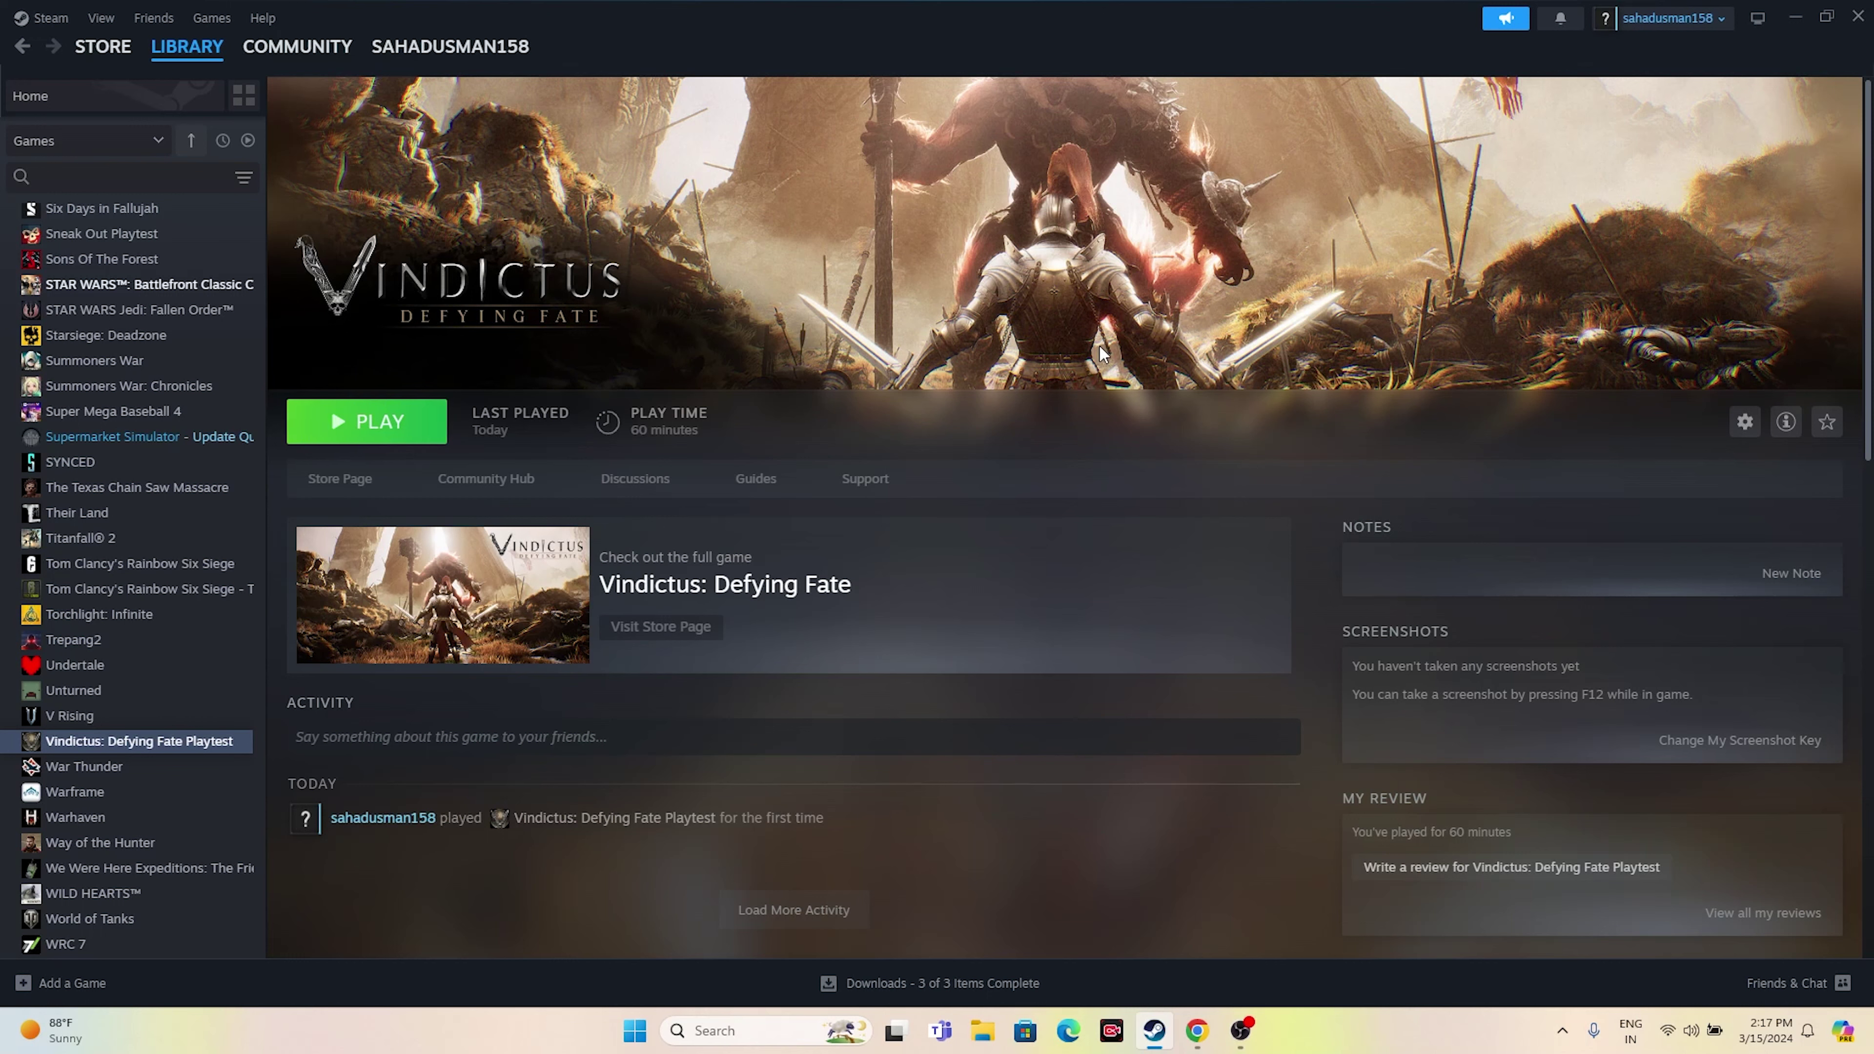
{"action": "left_click", "coordinate": [1795, 17]}
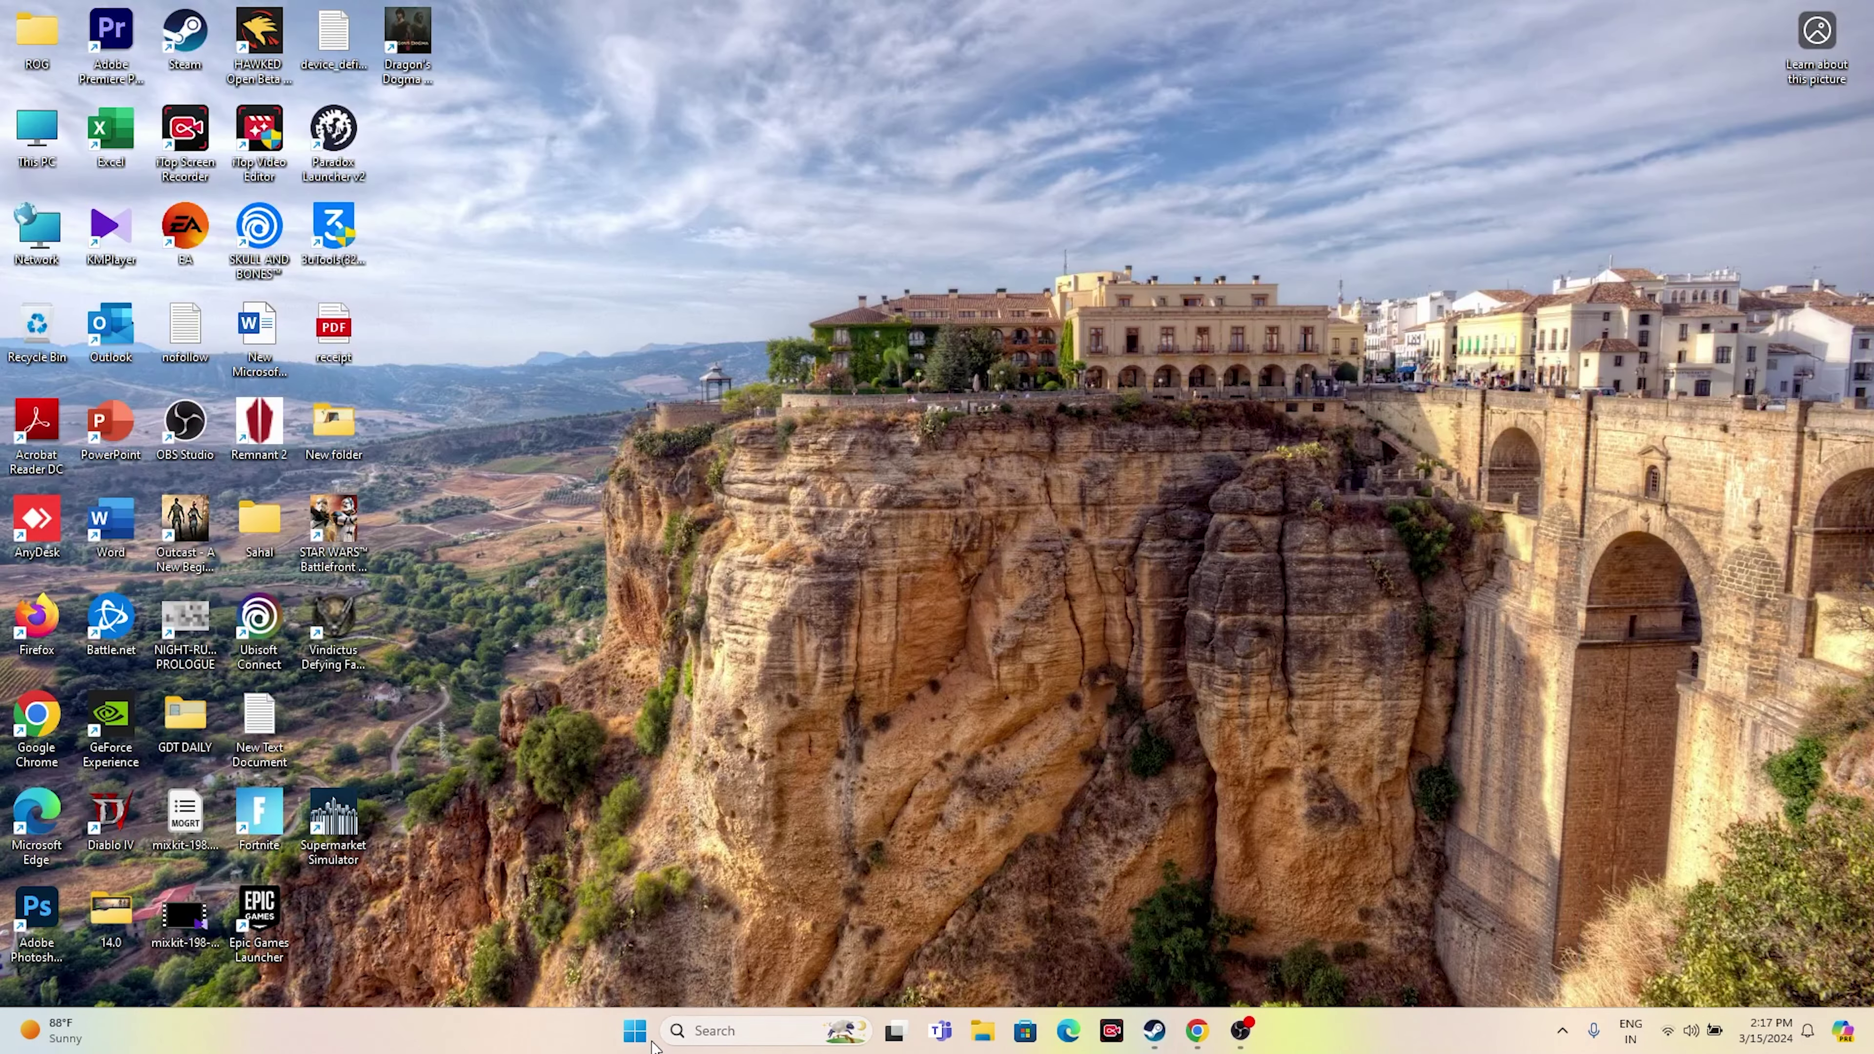
- Open Task Manager in full screen size, review the running apps and background processes, and close it
{"action": "right_click", "coordinate": [635, 1030]}
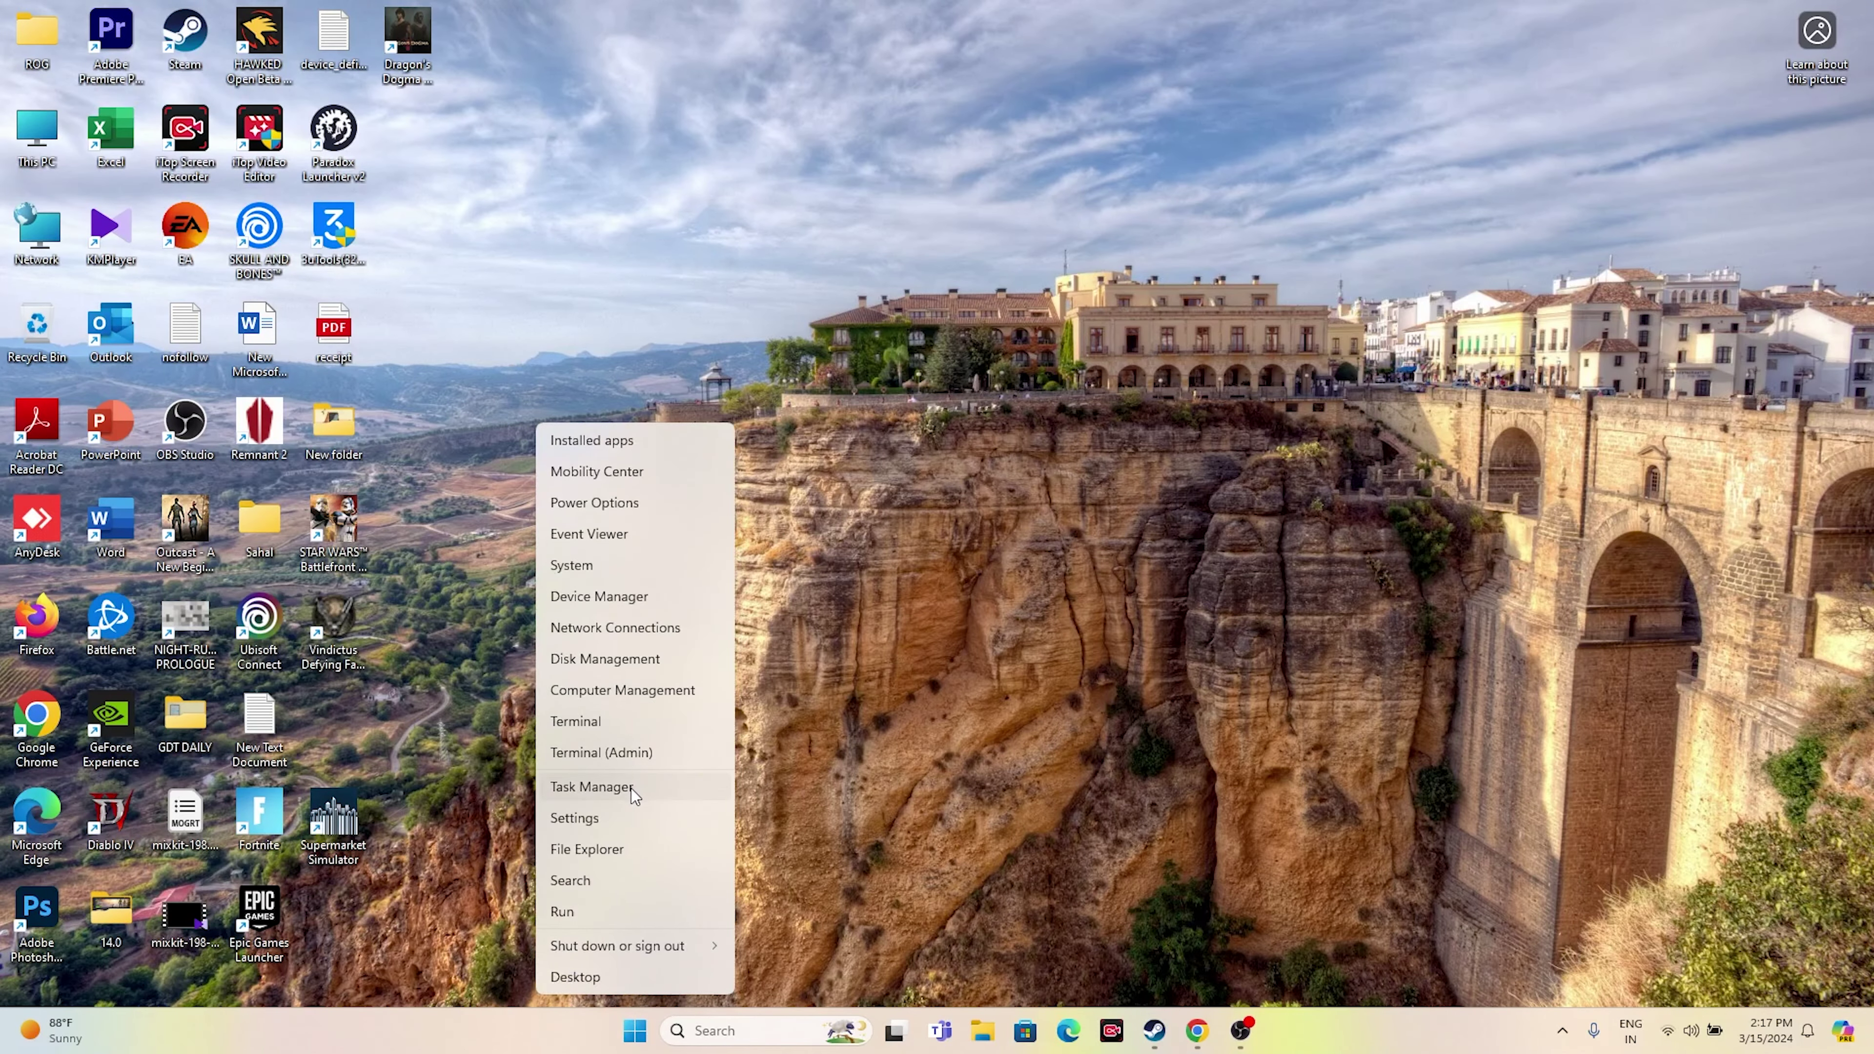
{"action": "left_click", "coordinate": [591, 787]}
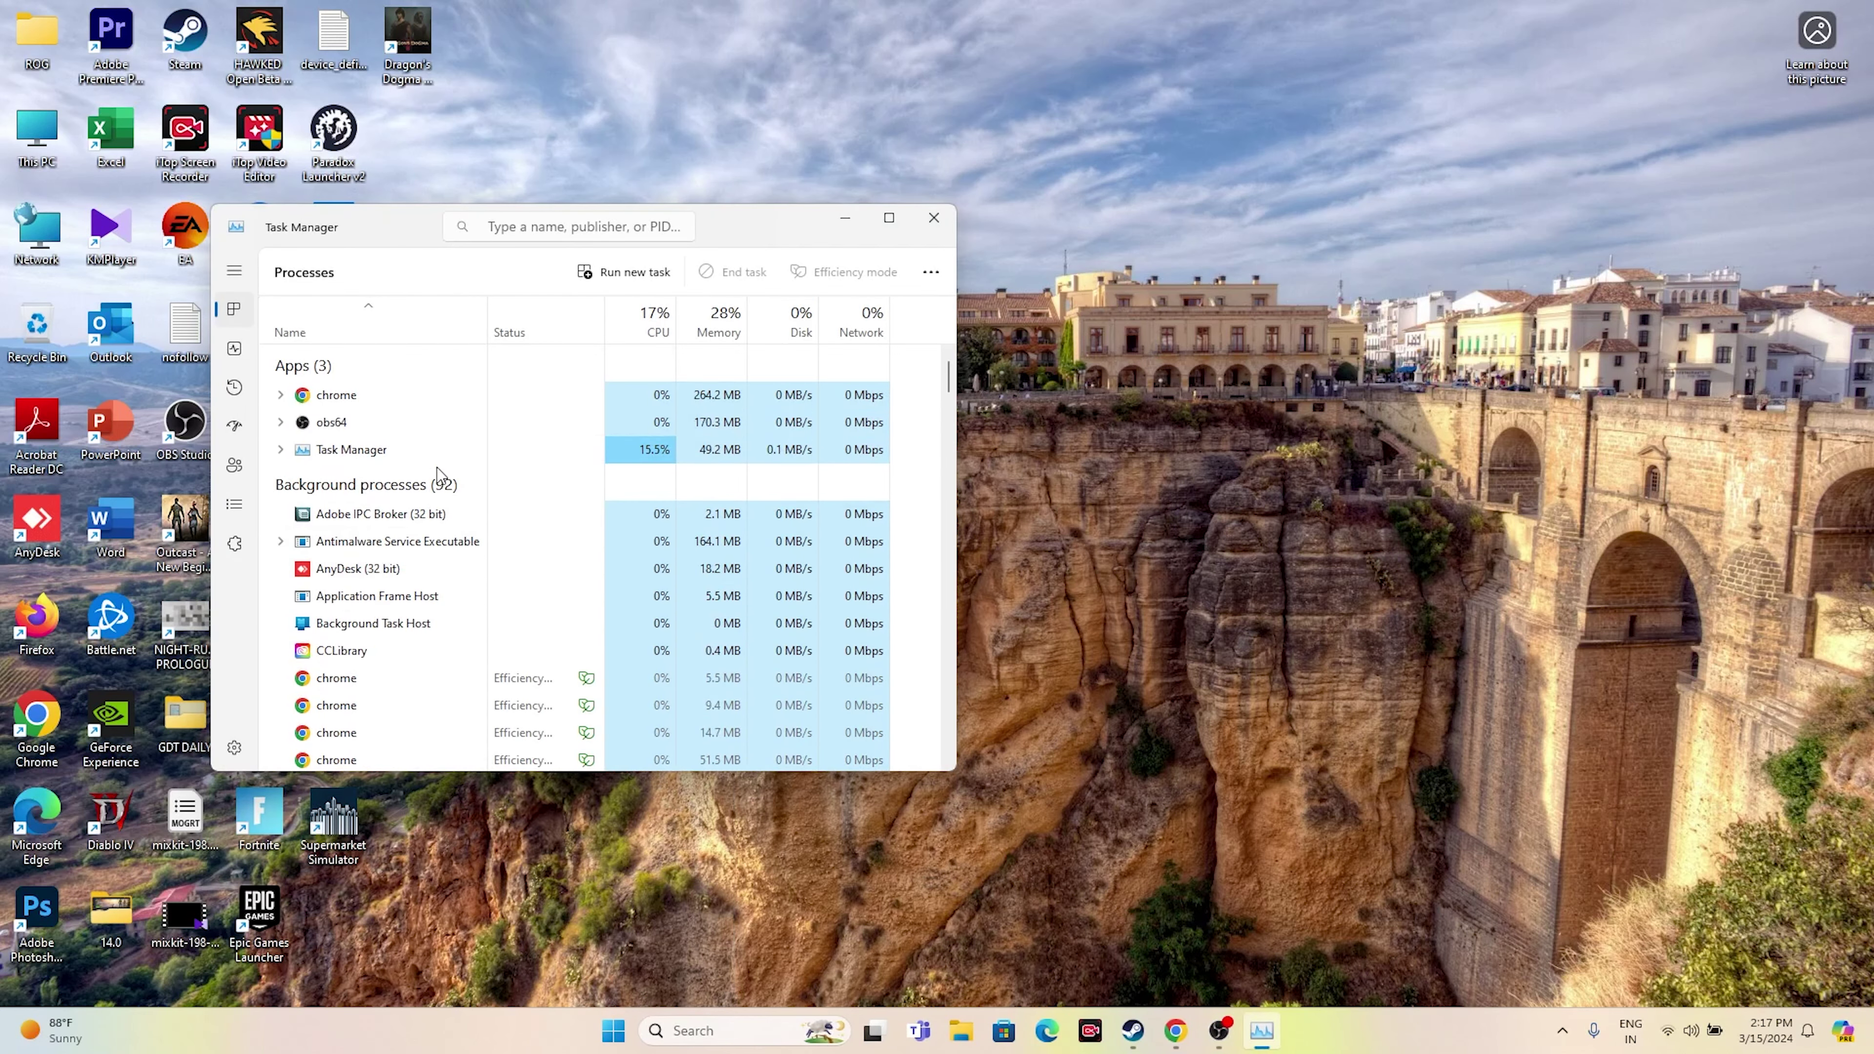
{"action": "left_click", "coordinate": [889, 217]}
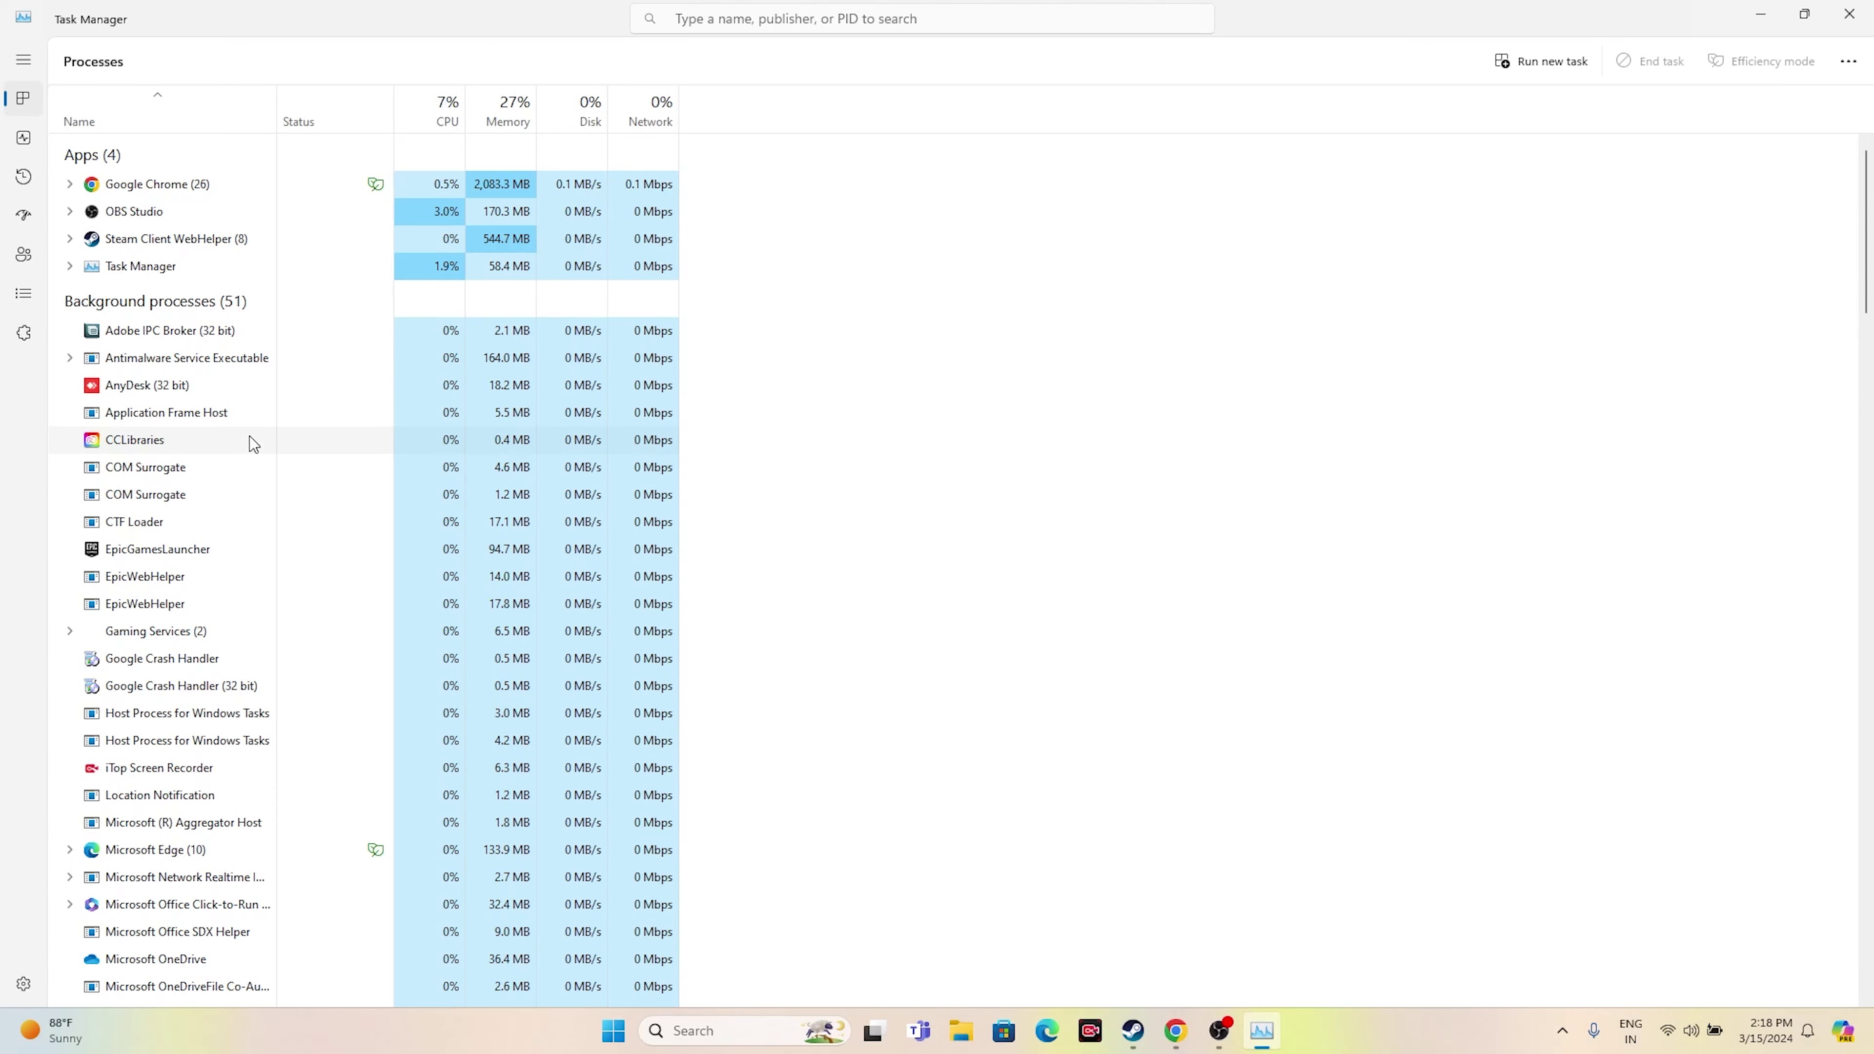
{"action": "left_click", "coordinate": [1848, 13]}
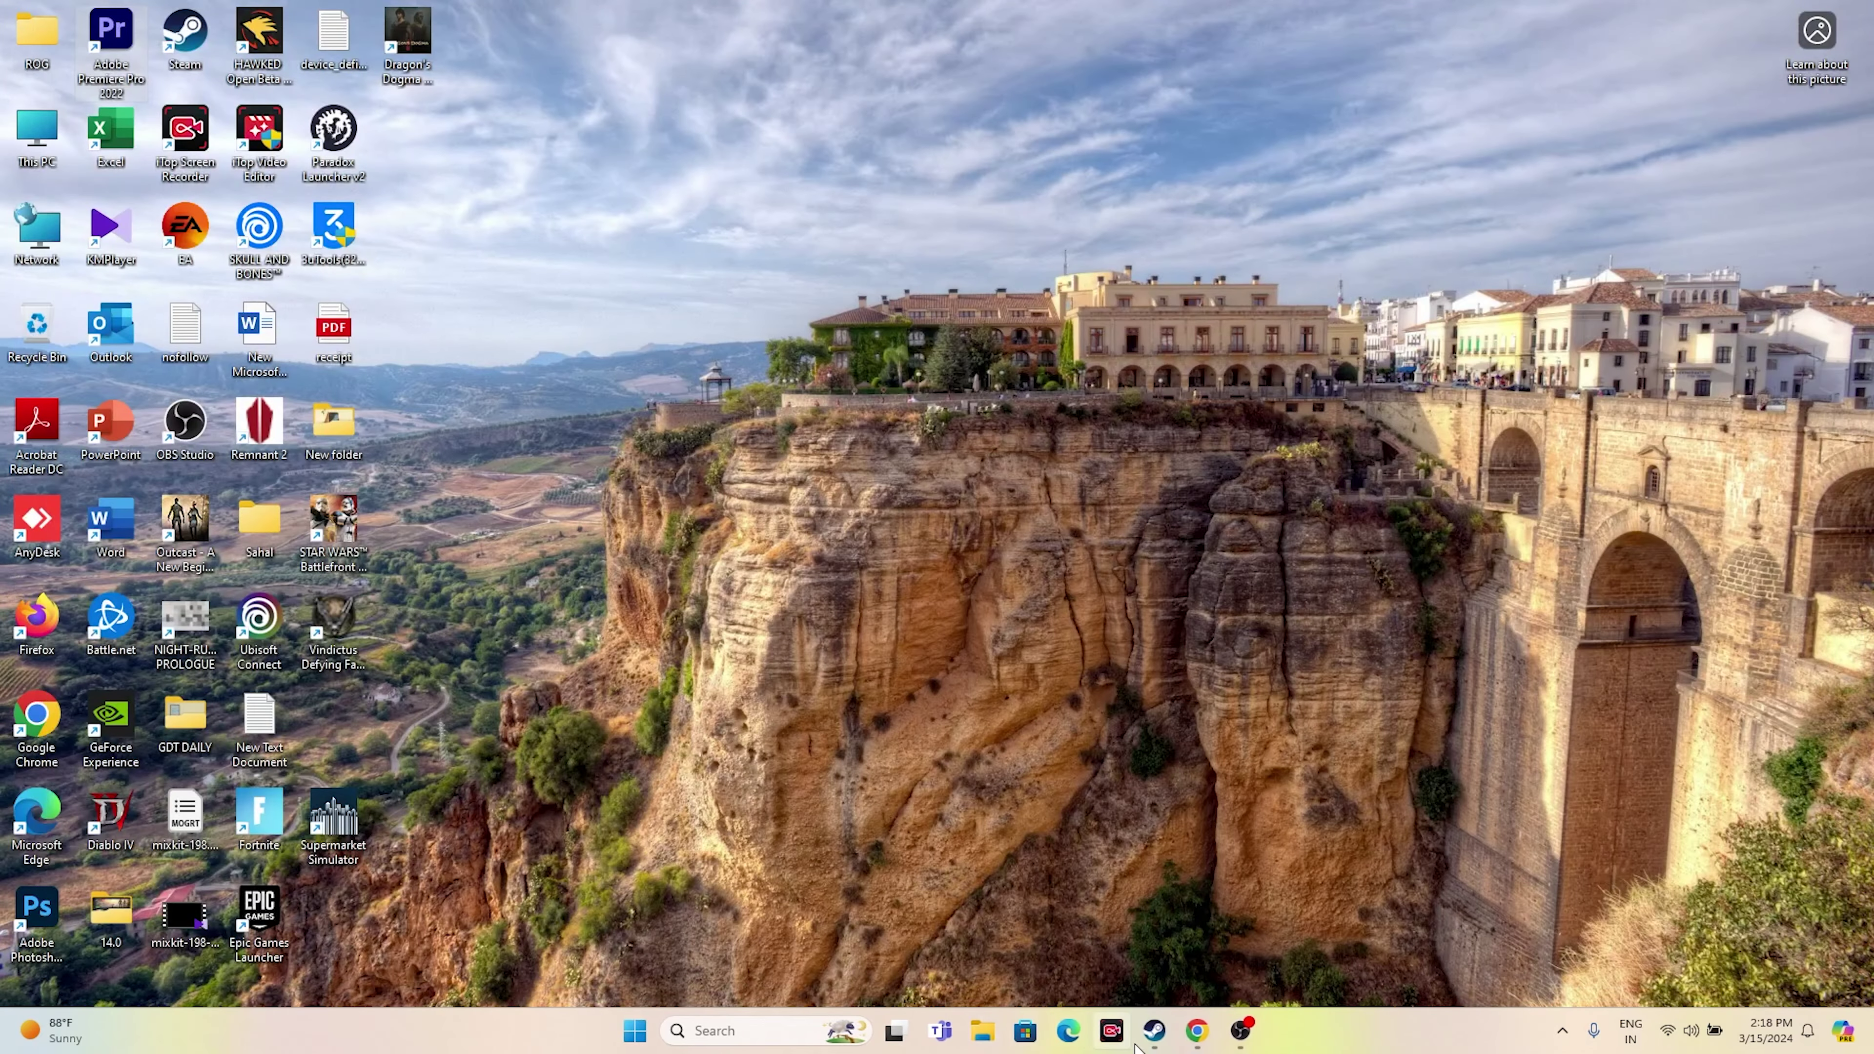
{"action": "left_click", "coordinate": [1137, 1041]}
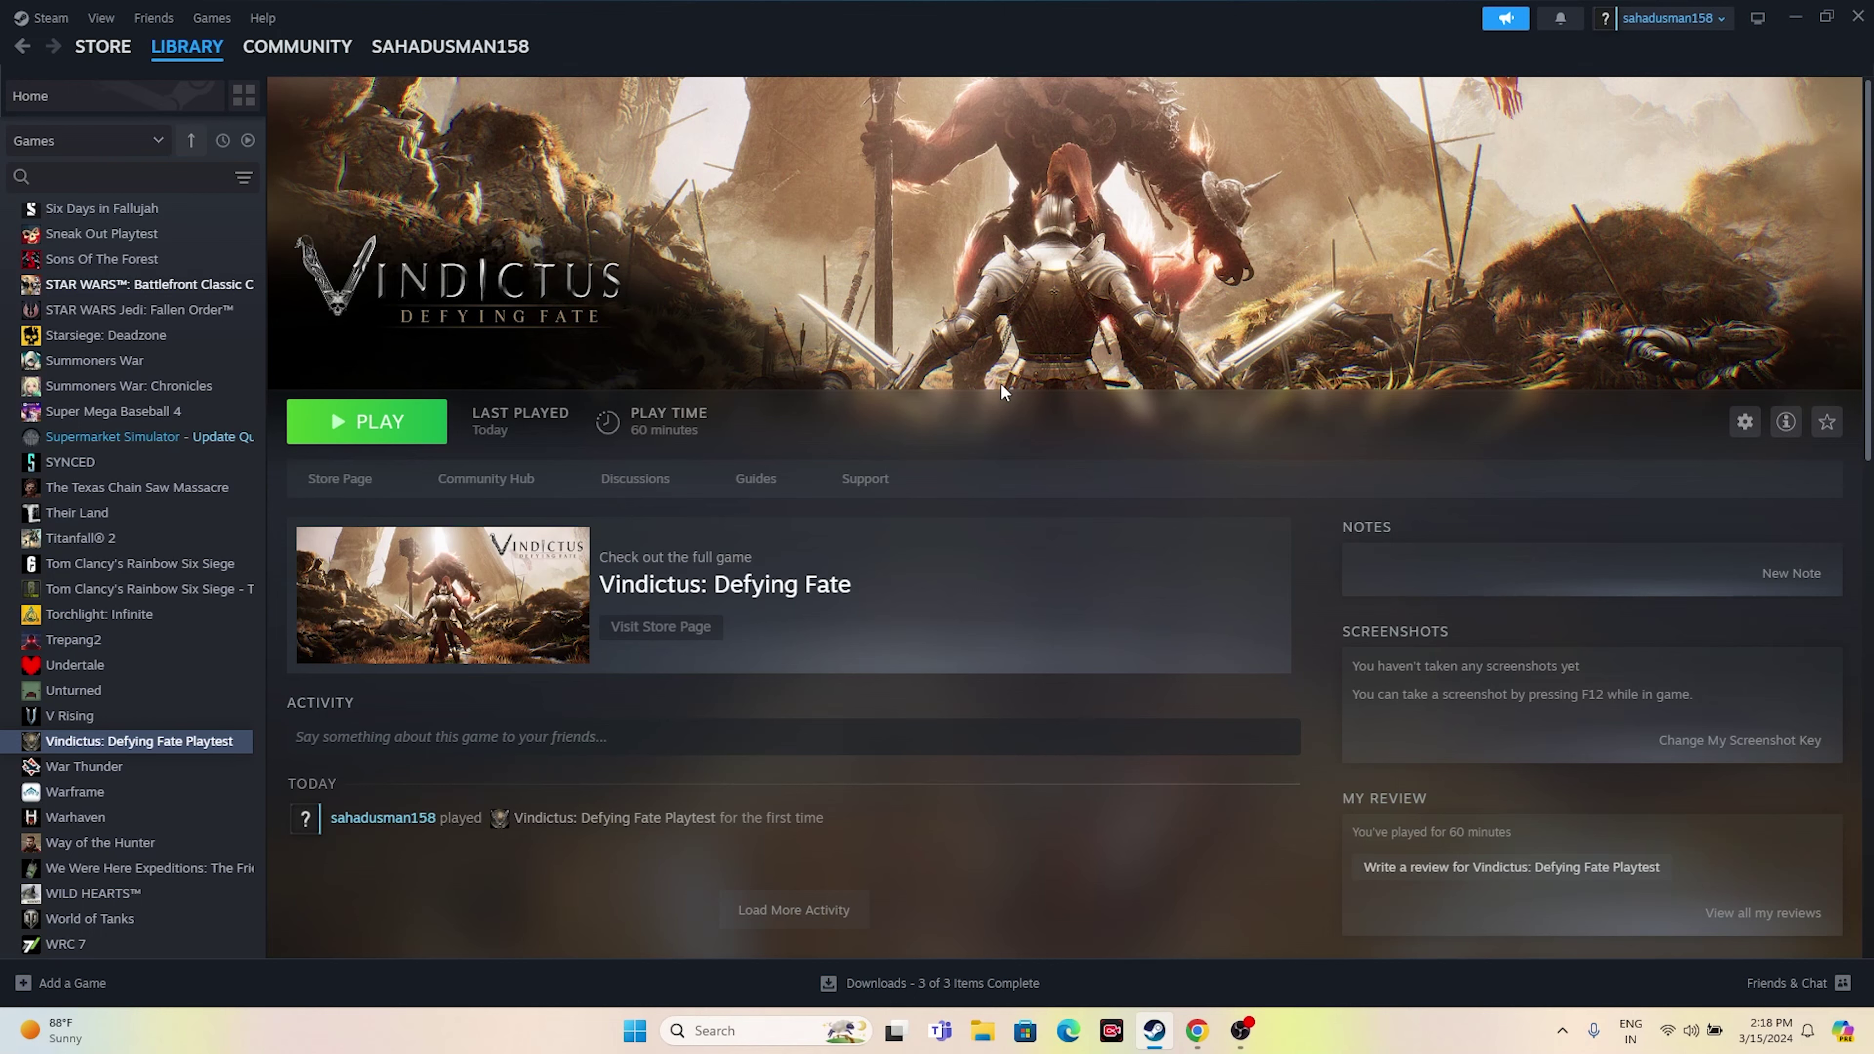
{"action": "left_click", "coordinate": [1795, 17]}
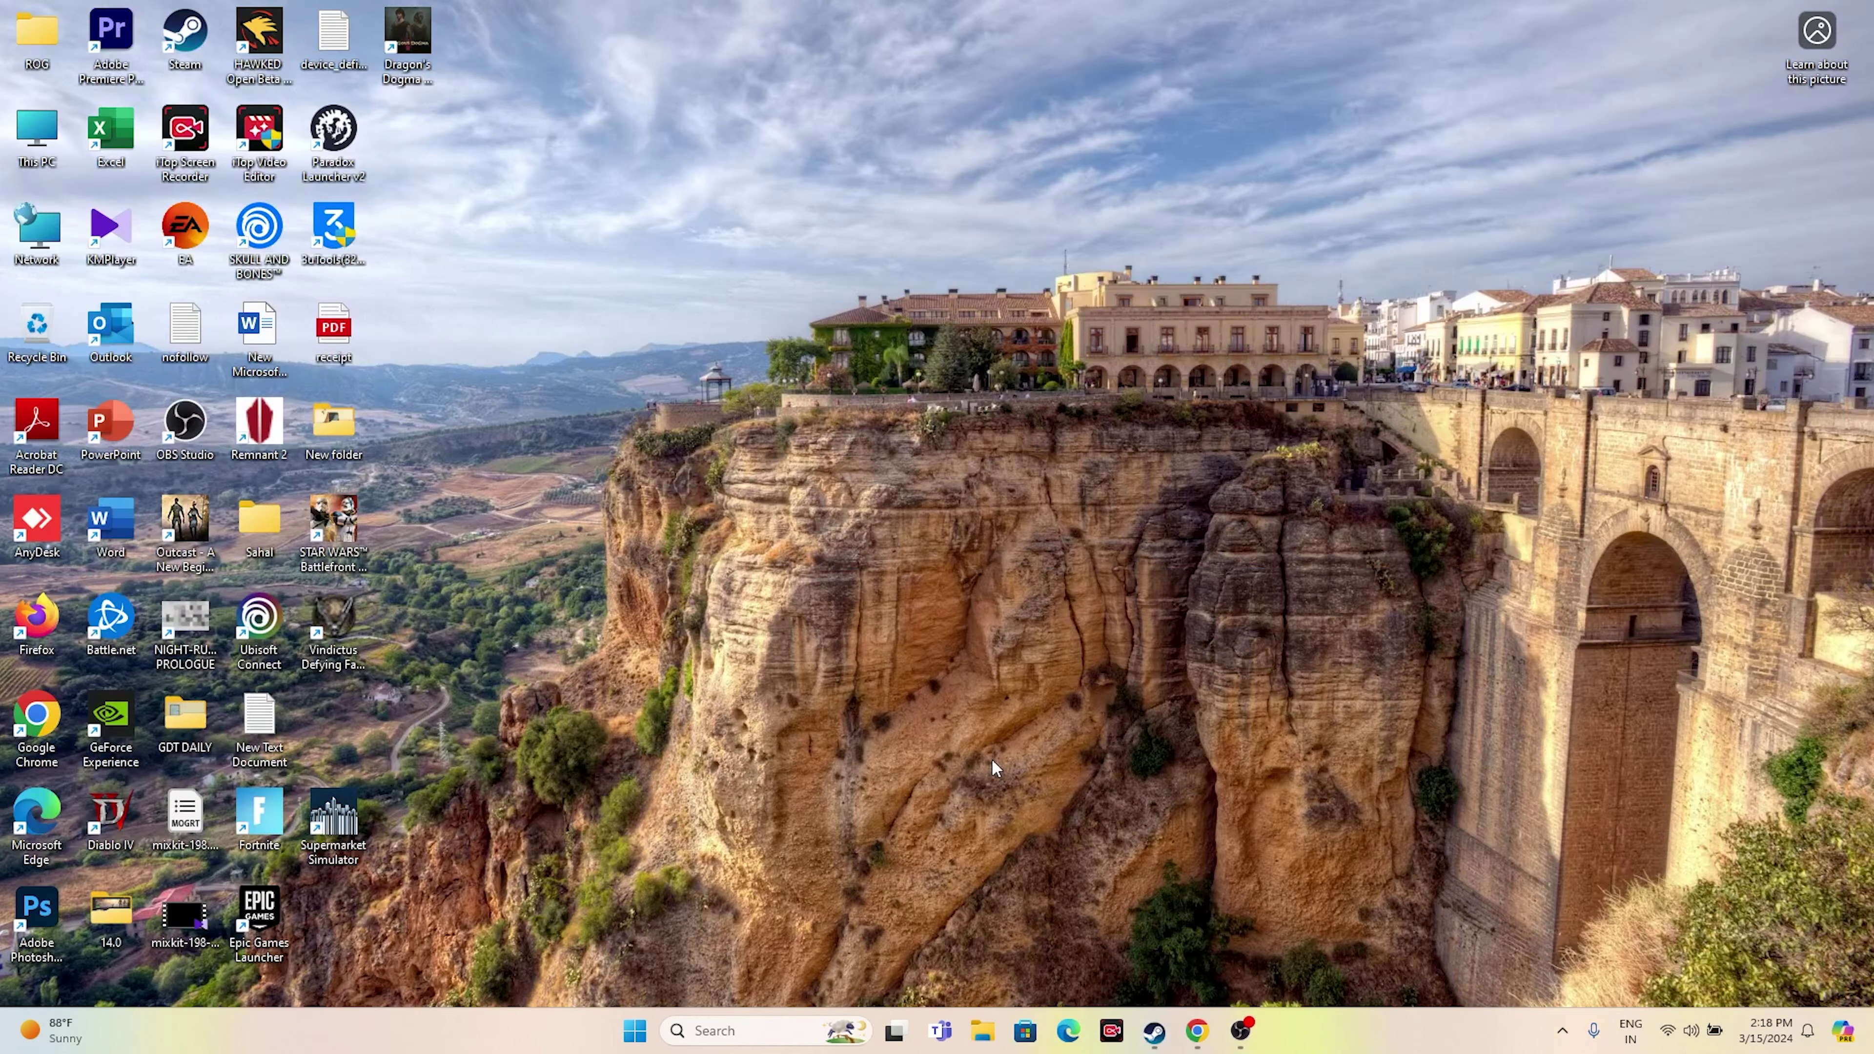
- Open the Windows Graphics settings, look over the custom app list, and start browsing for a desktop app to add
{"action": "left_click", "coordinate": [755, 1030]}
{"action": "type", "text": "graph"}
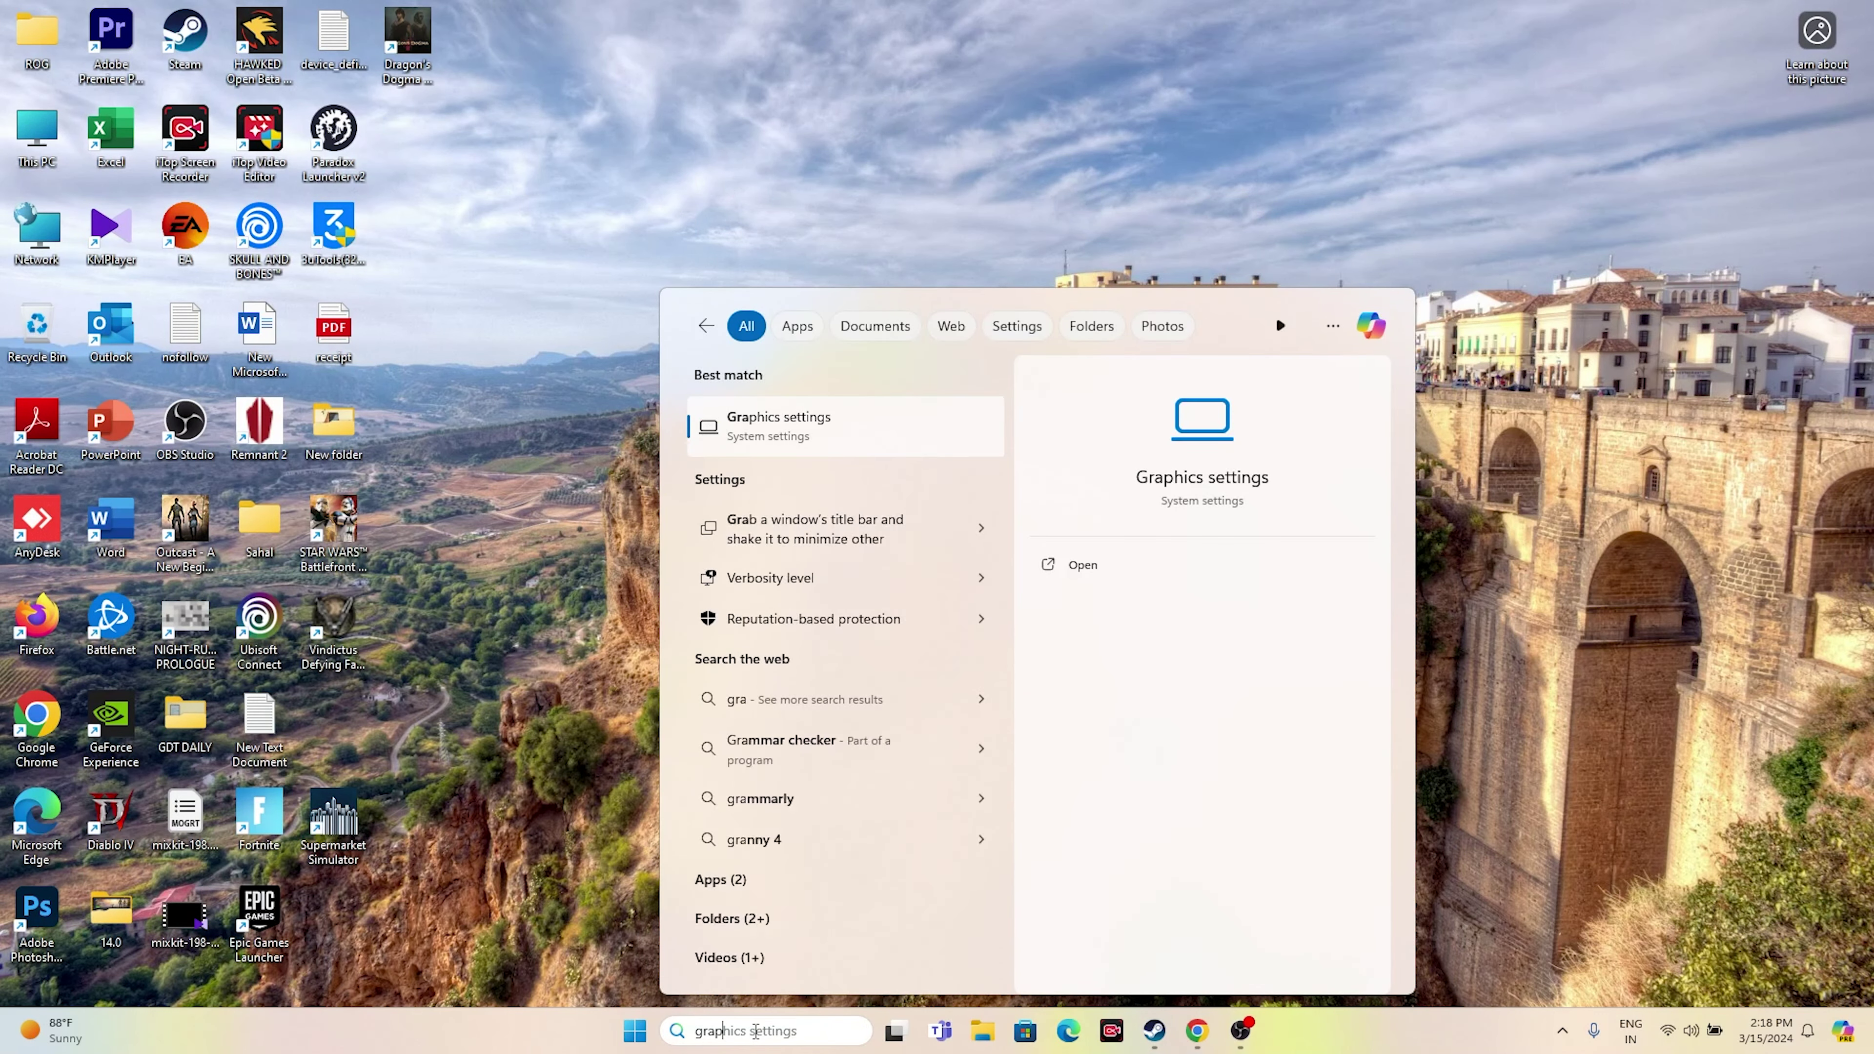
{"action": "left_click", "coordinate": [862, 437]}
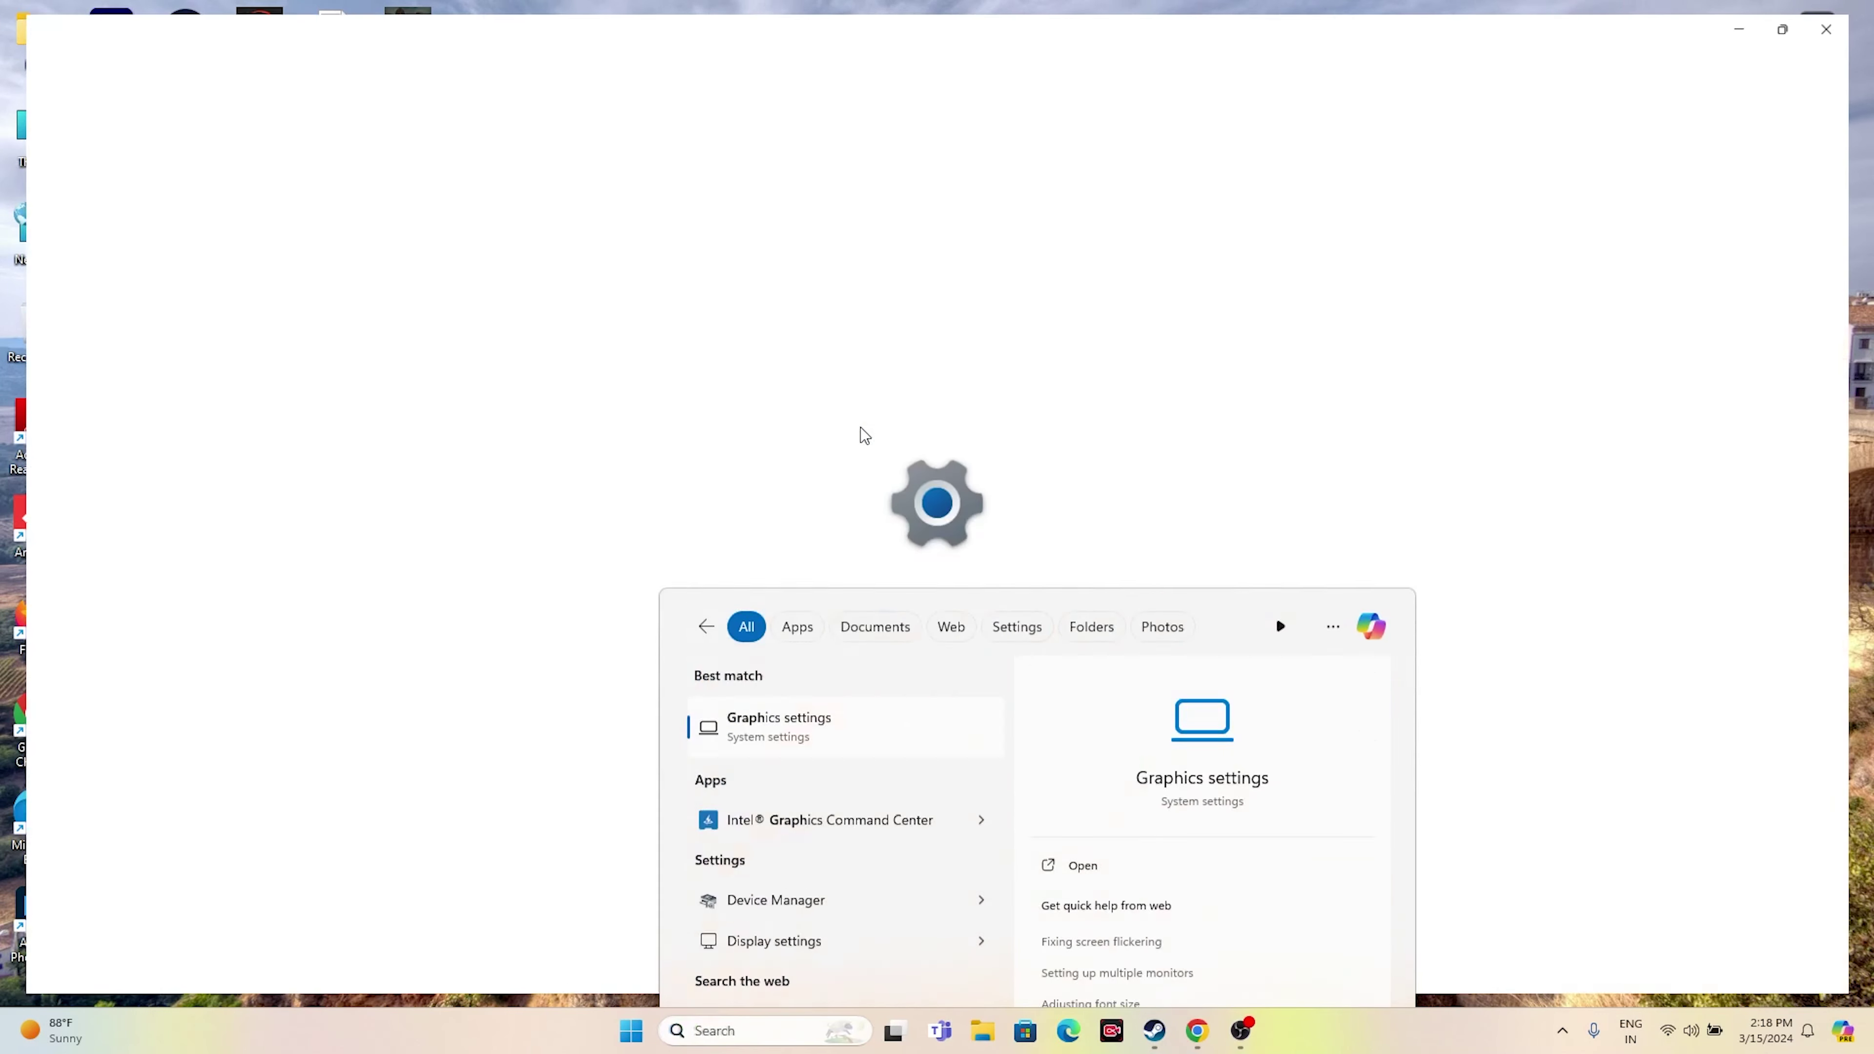
{"action": "scroll", "coordinate": [1075, 461], "scroll_direction": "down", "scroll_amount": 8}
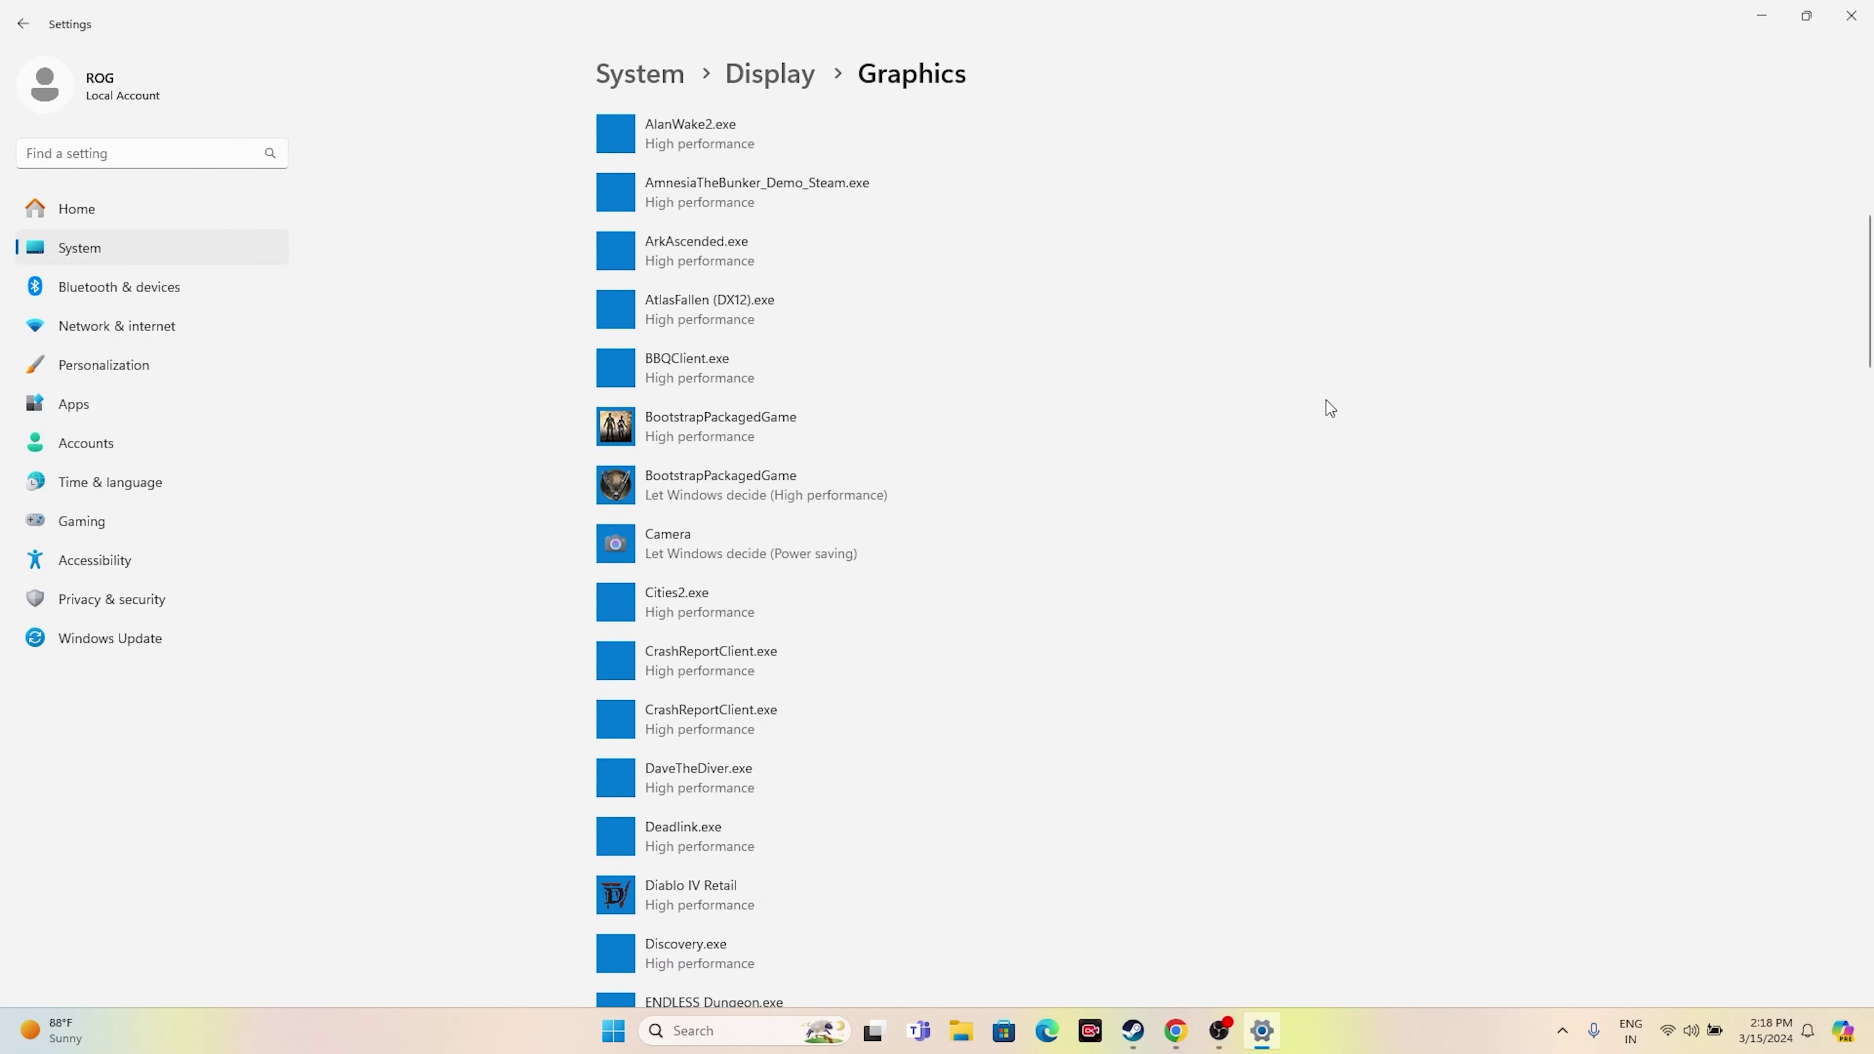
{"action": "scroll", "coordinate": [1326, 400], "scroll_direction": "up", "scroll_amount": 7}
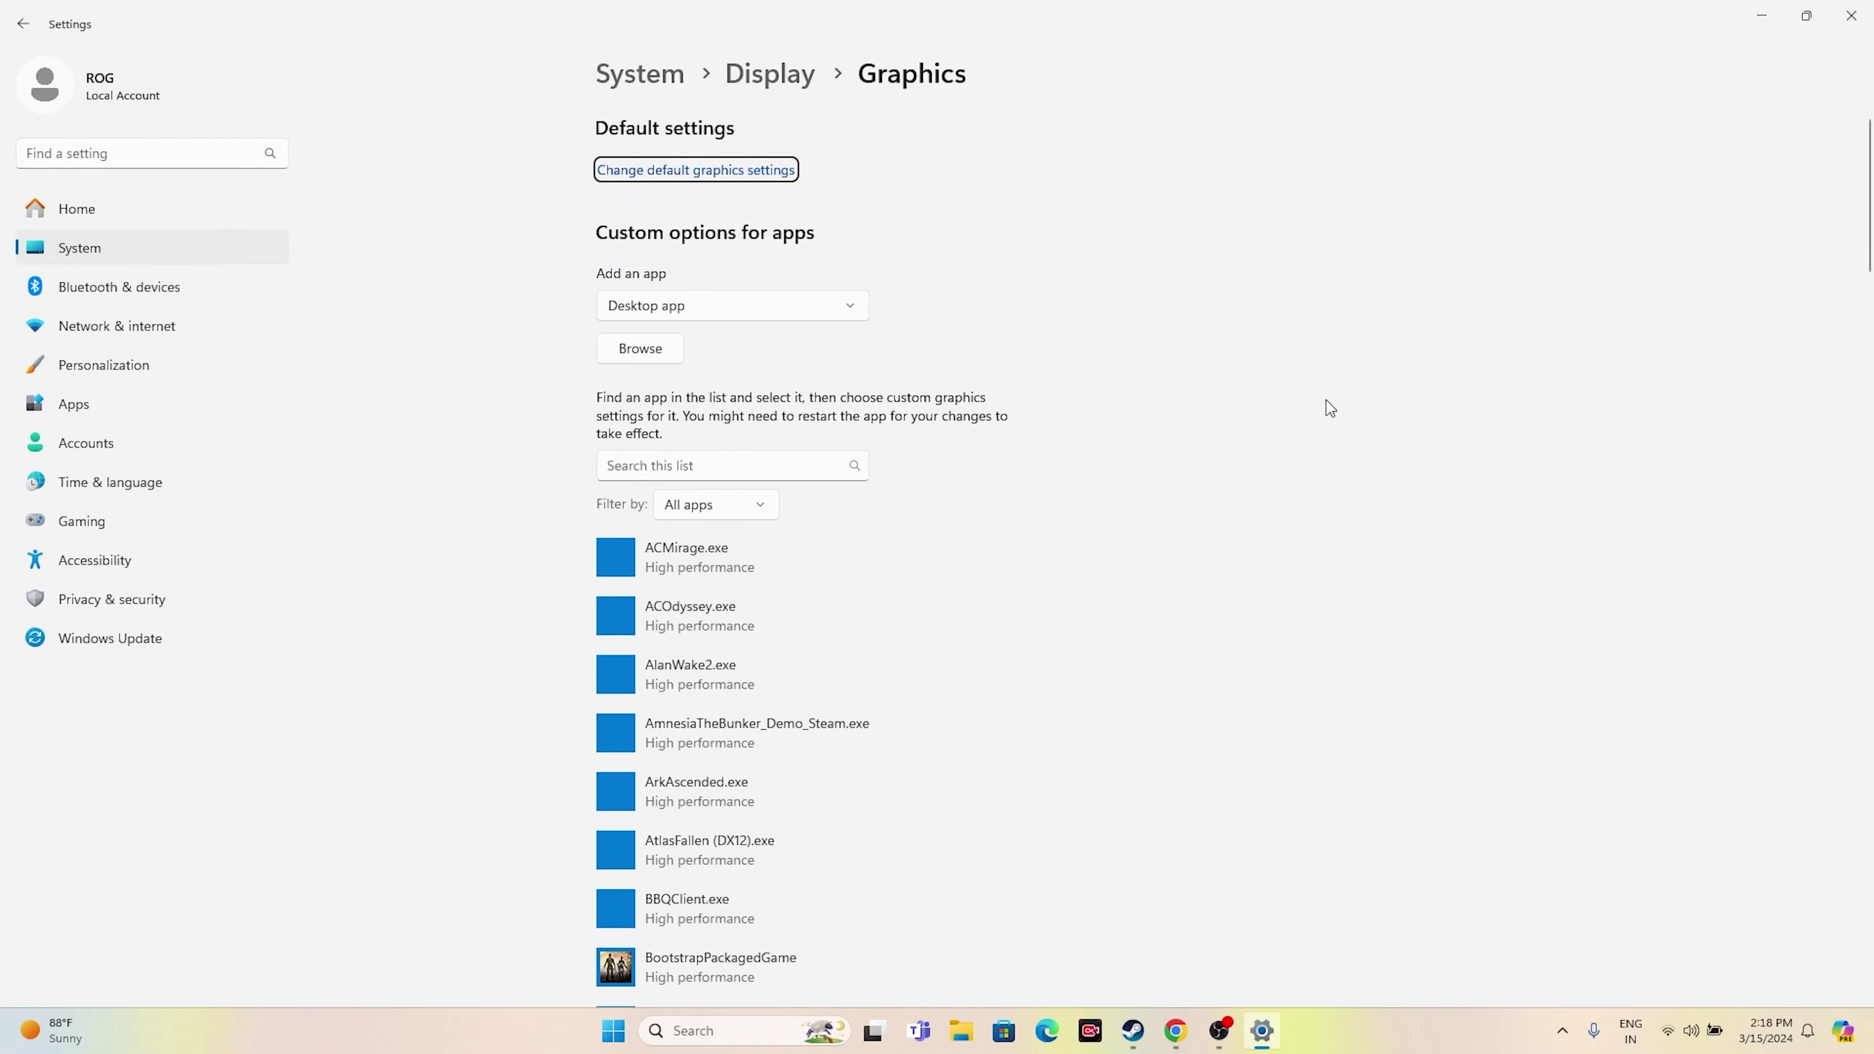
{"action": "left_click", "coordinate": [654, 356]}
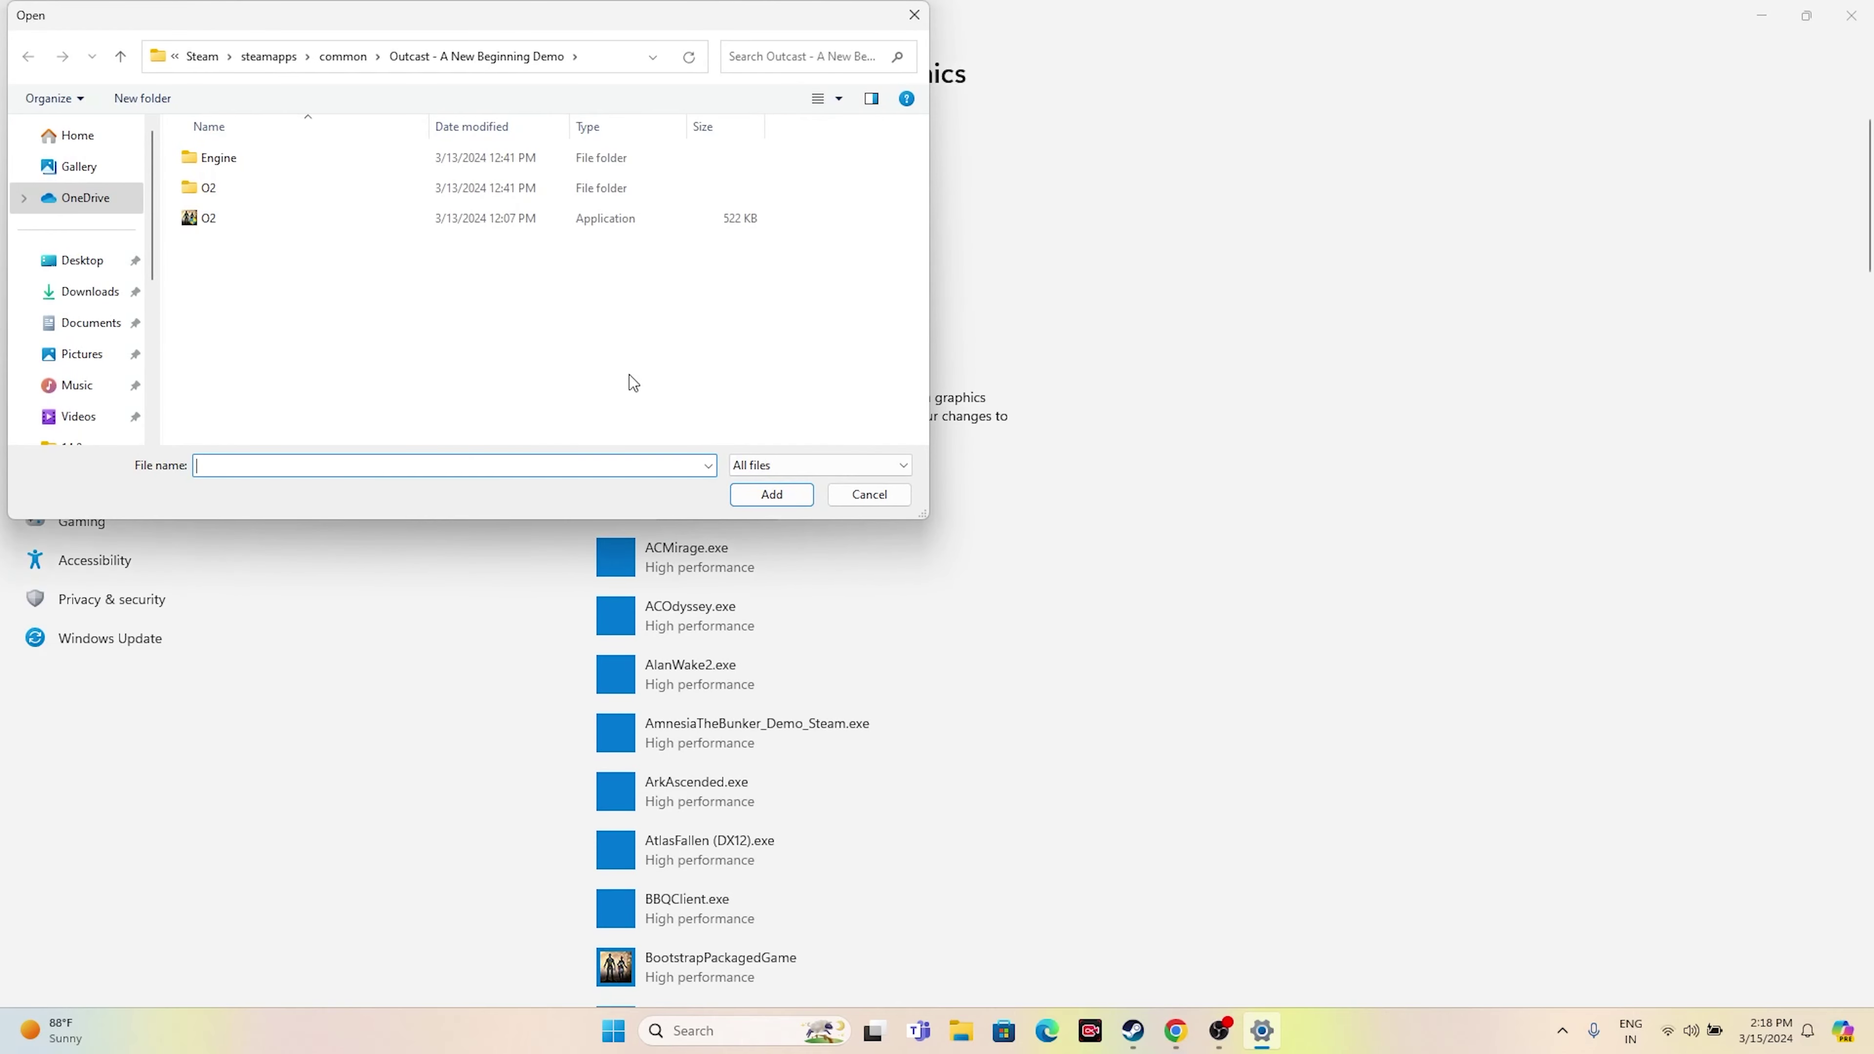
- Browse to the Steam folder inside Program Files (x86) on Local Disk (C:) for the graphics app selection
{"action": "scroll", "coordinate": [93, 364], "scroll_direction": "down", "scroll_amount": 2}
{"action": "scroll", "coordinate": [96, 425], "scroll_direction": "down", "scroll_amount": 2}
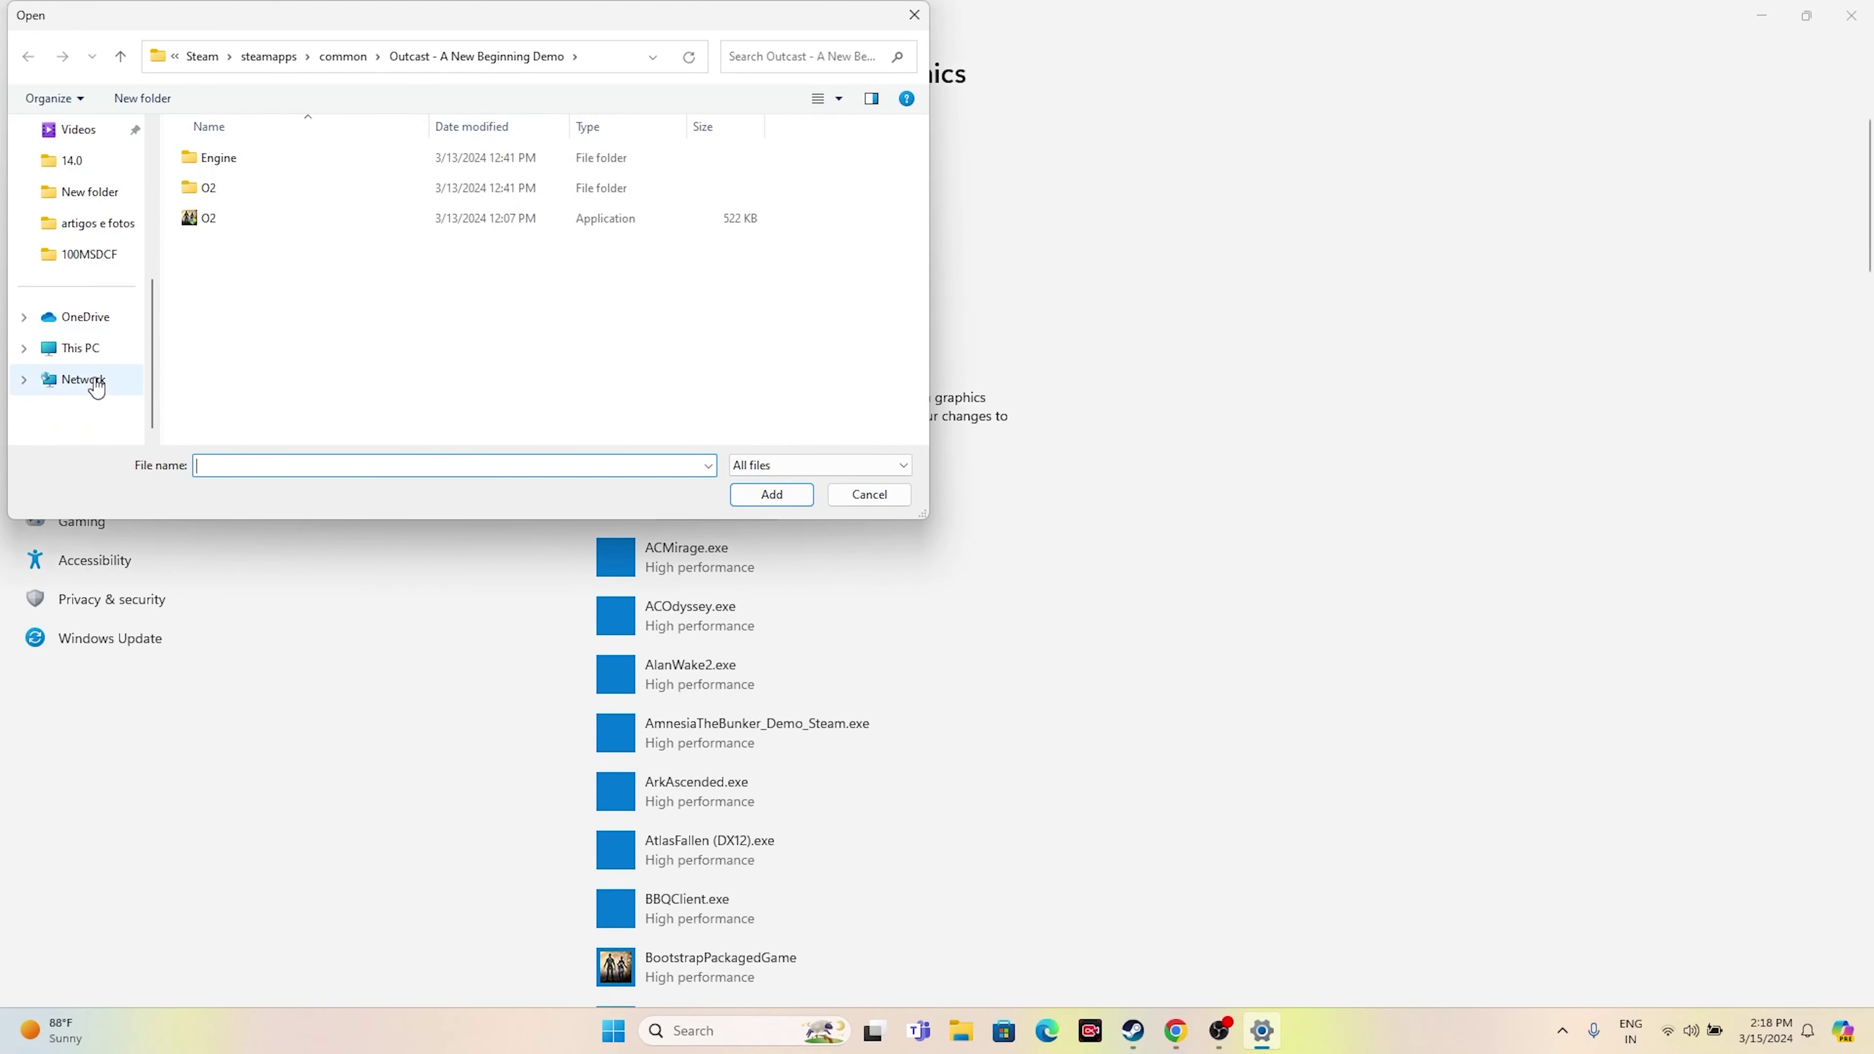
{"action": "left_click", "coordinate": [96, 348]}
{"action": "double_click", "coordinate": [372, 188]}
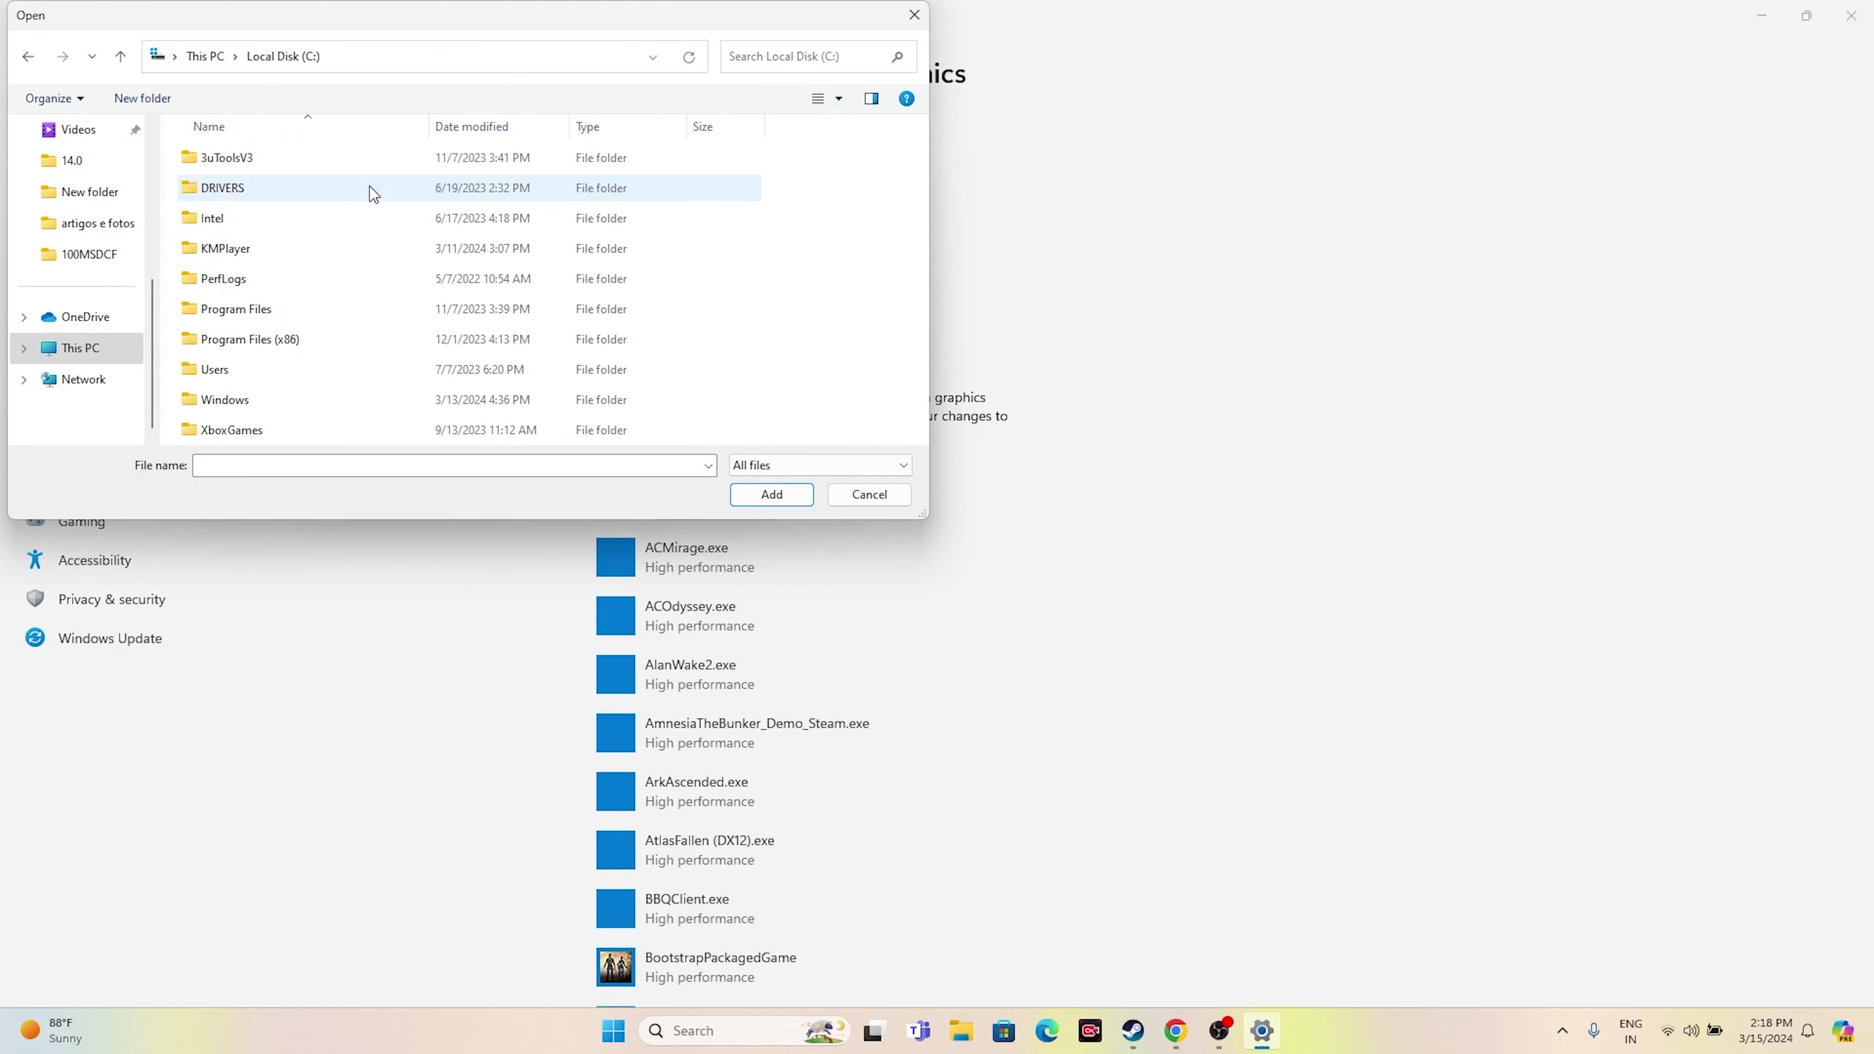
{"action": "double_click", "coordinate": [308, 340]}
{"action": "scroll", "coordinate": [311, 343], "scroll_direction": "down", "scroll_amount": 5}
{"action": "scroll", "coordinate": [303, 318], "scroll_direction": "down", "scroll_amount": 1}
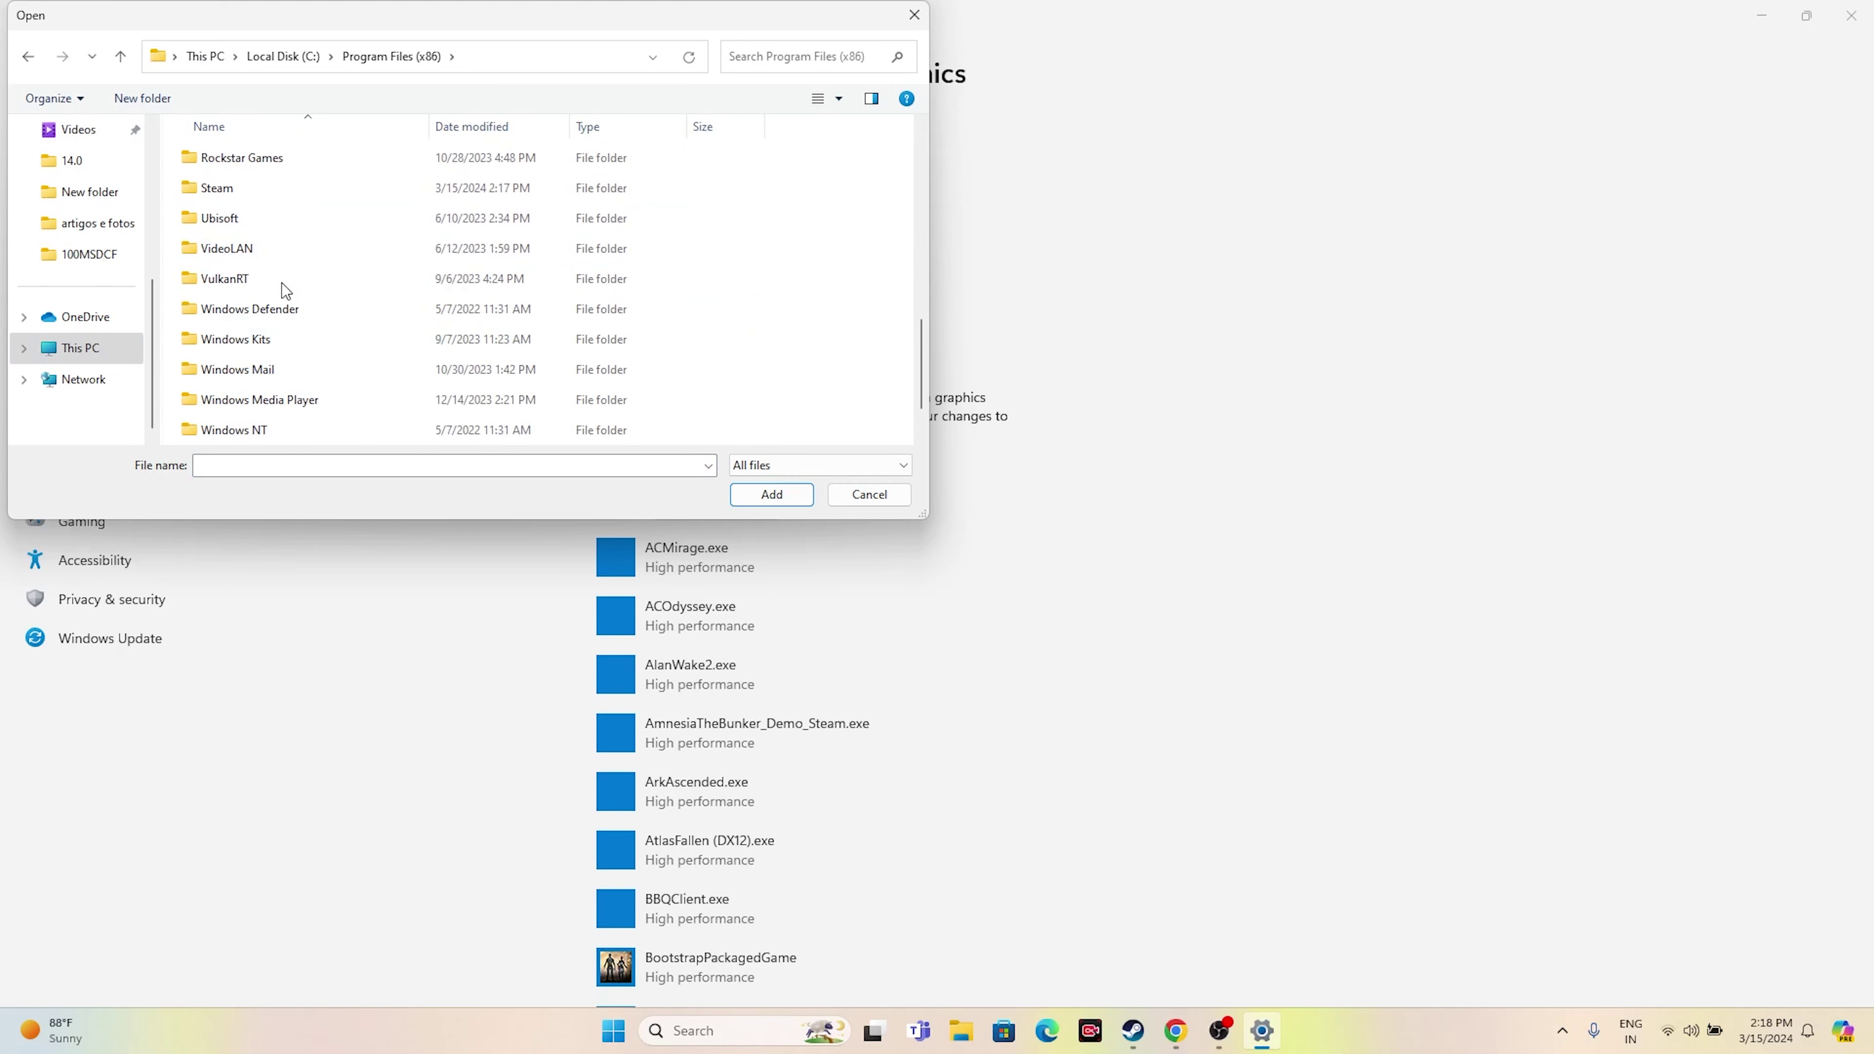
{"action": "double_click", "coordinate": [264, 193]}
- Browse to steamapps > common > Vindictus and try to add the Vindictus application there to the graphics app list
{"action": "scroll", "coordinate": [295, 284], "scroll_direction": "down", "scroll_amount": 3}
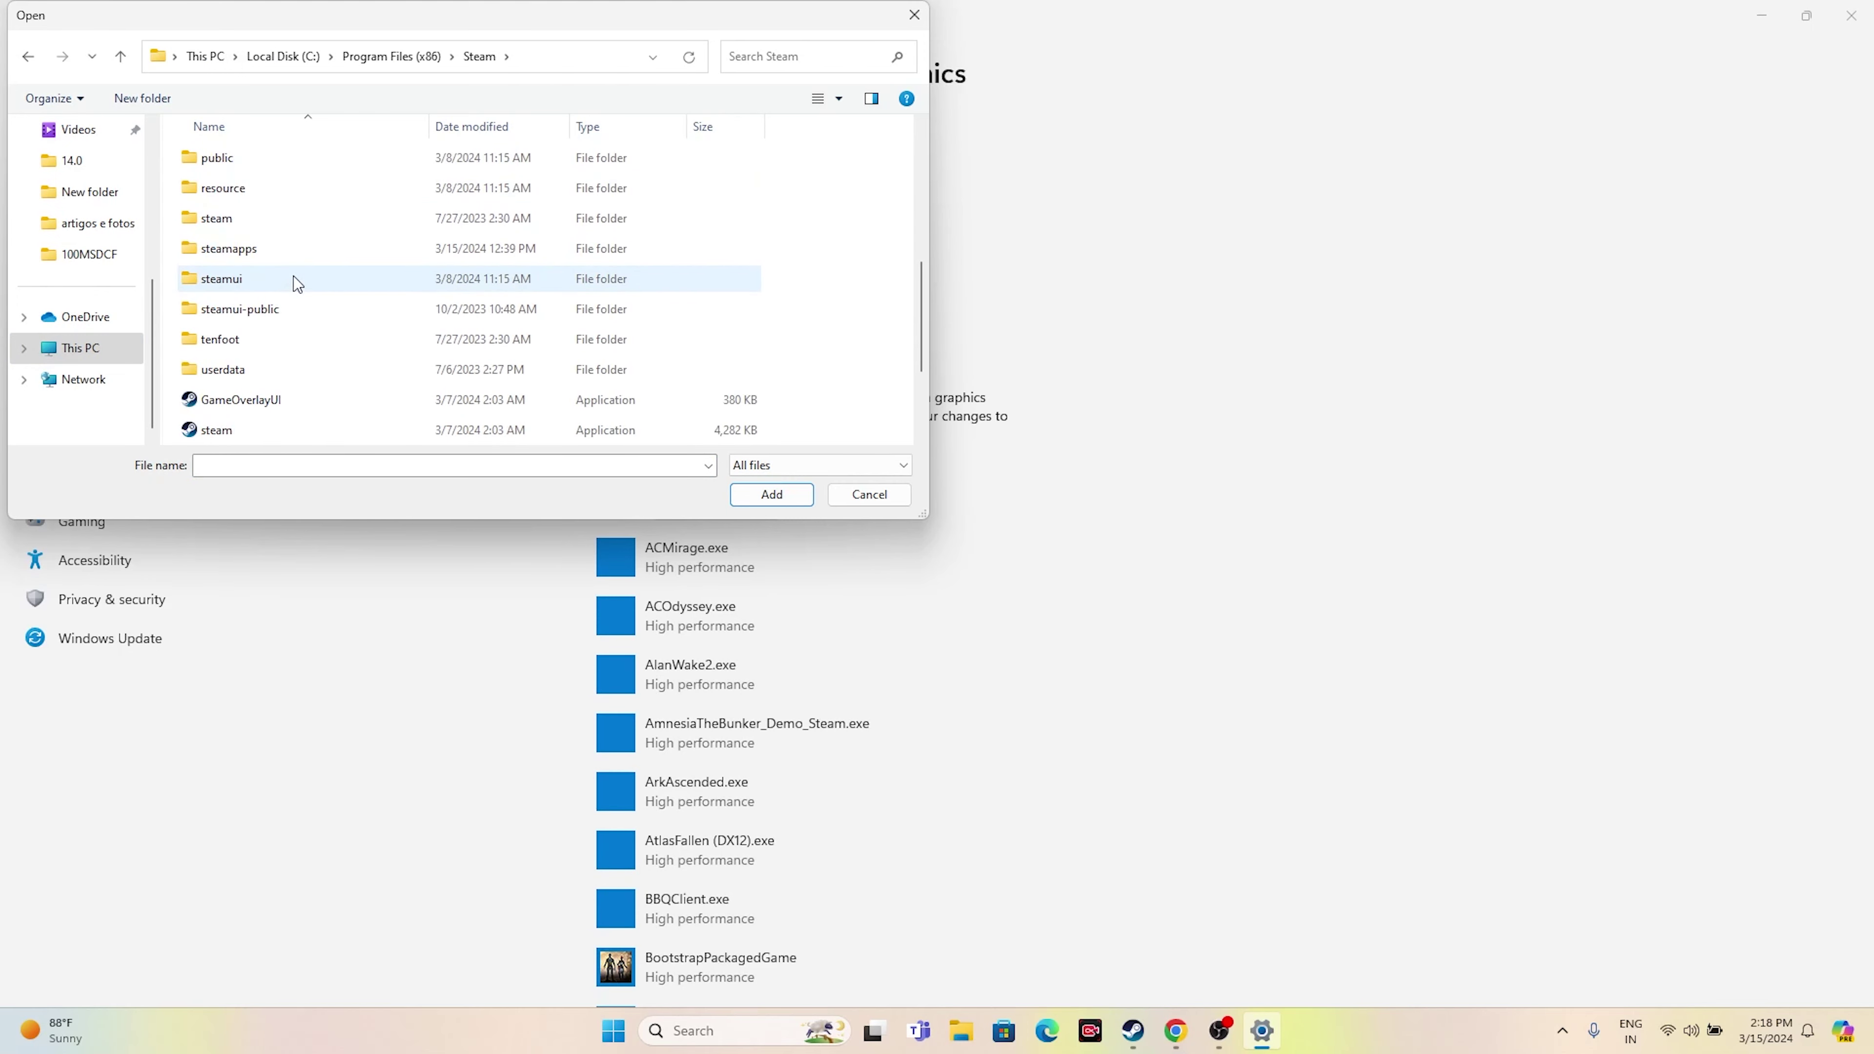
{"action": "double_click", "coordinate": [272, 250]}
{"action": "double_click", "coordinate": [270, 164]}
{"action": "scroll", "coordinate": [277, 323], "scroll_direction": "down", "scroll_amount": 15}
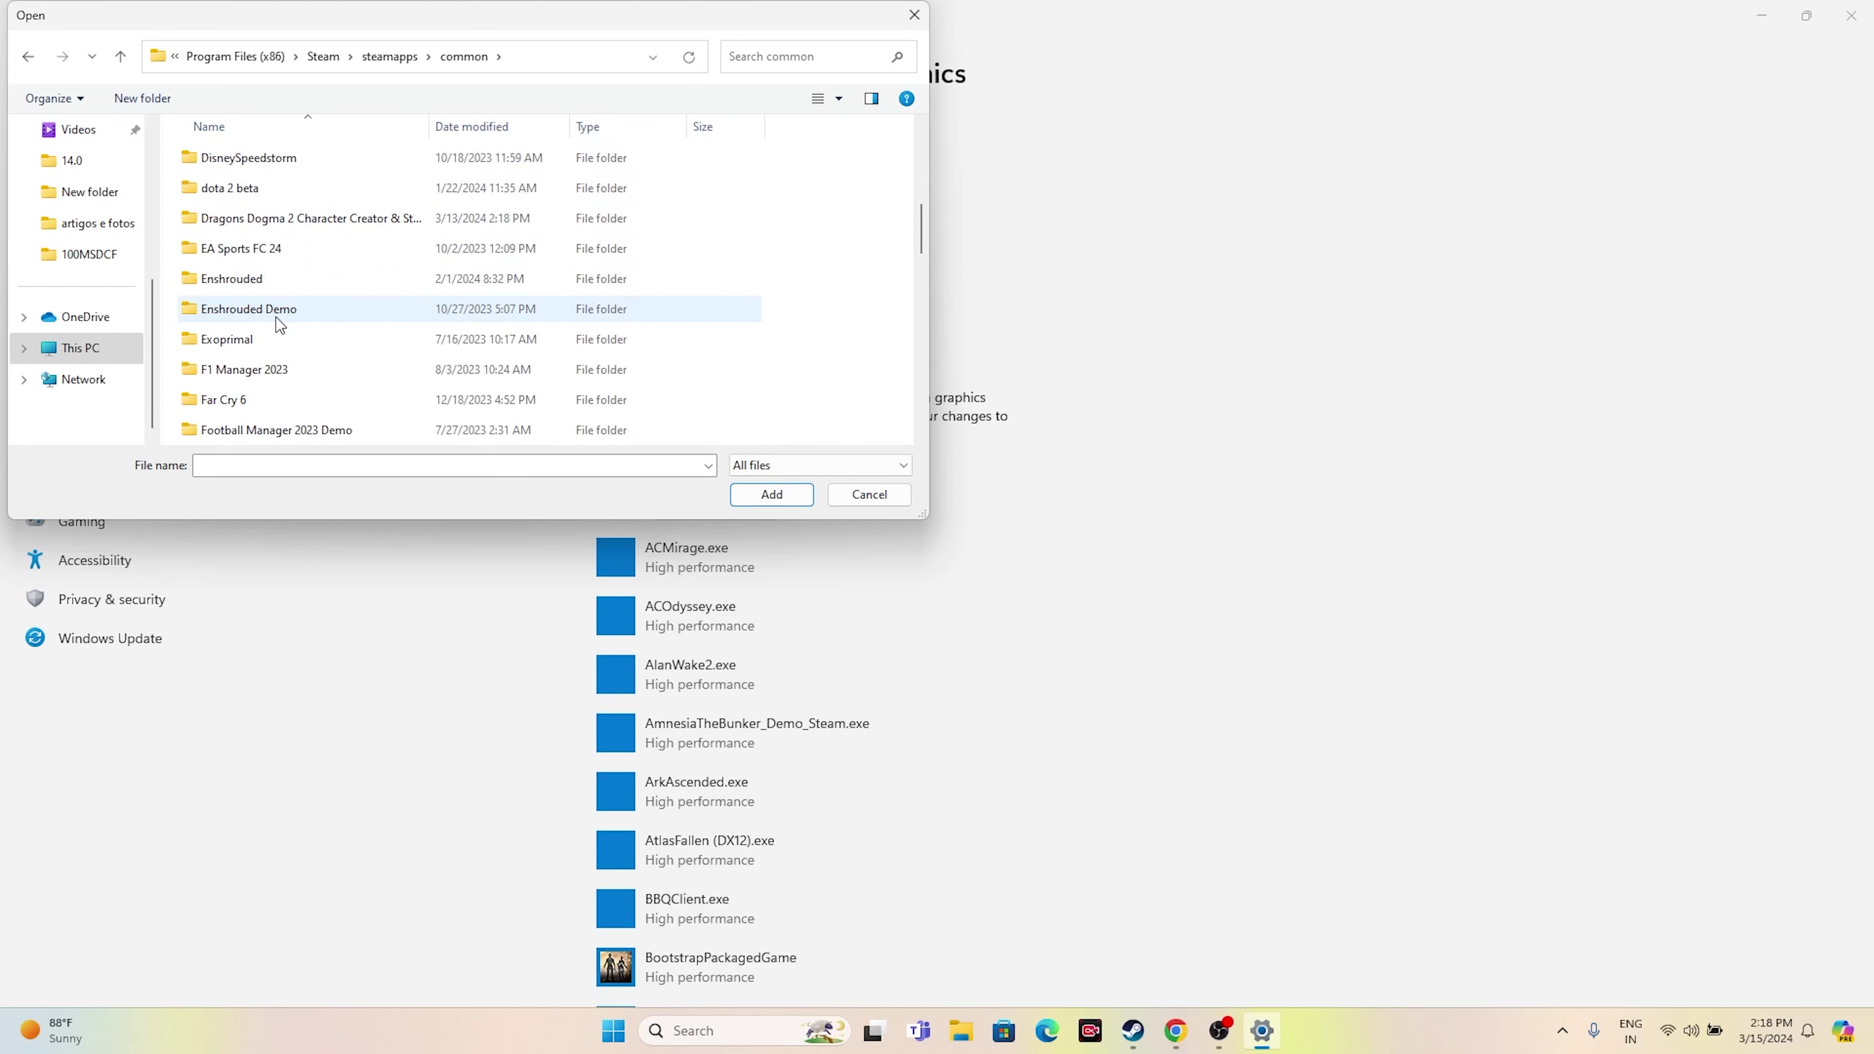
{"action": "scroll", "coordinate": [275, 317], "scroll_direction": "down", "scroll_amount": 2}
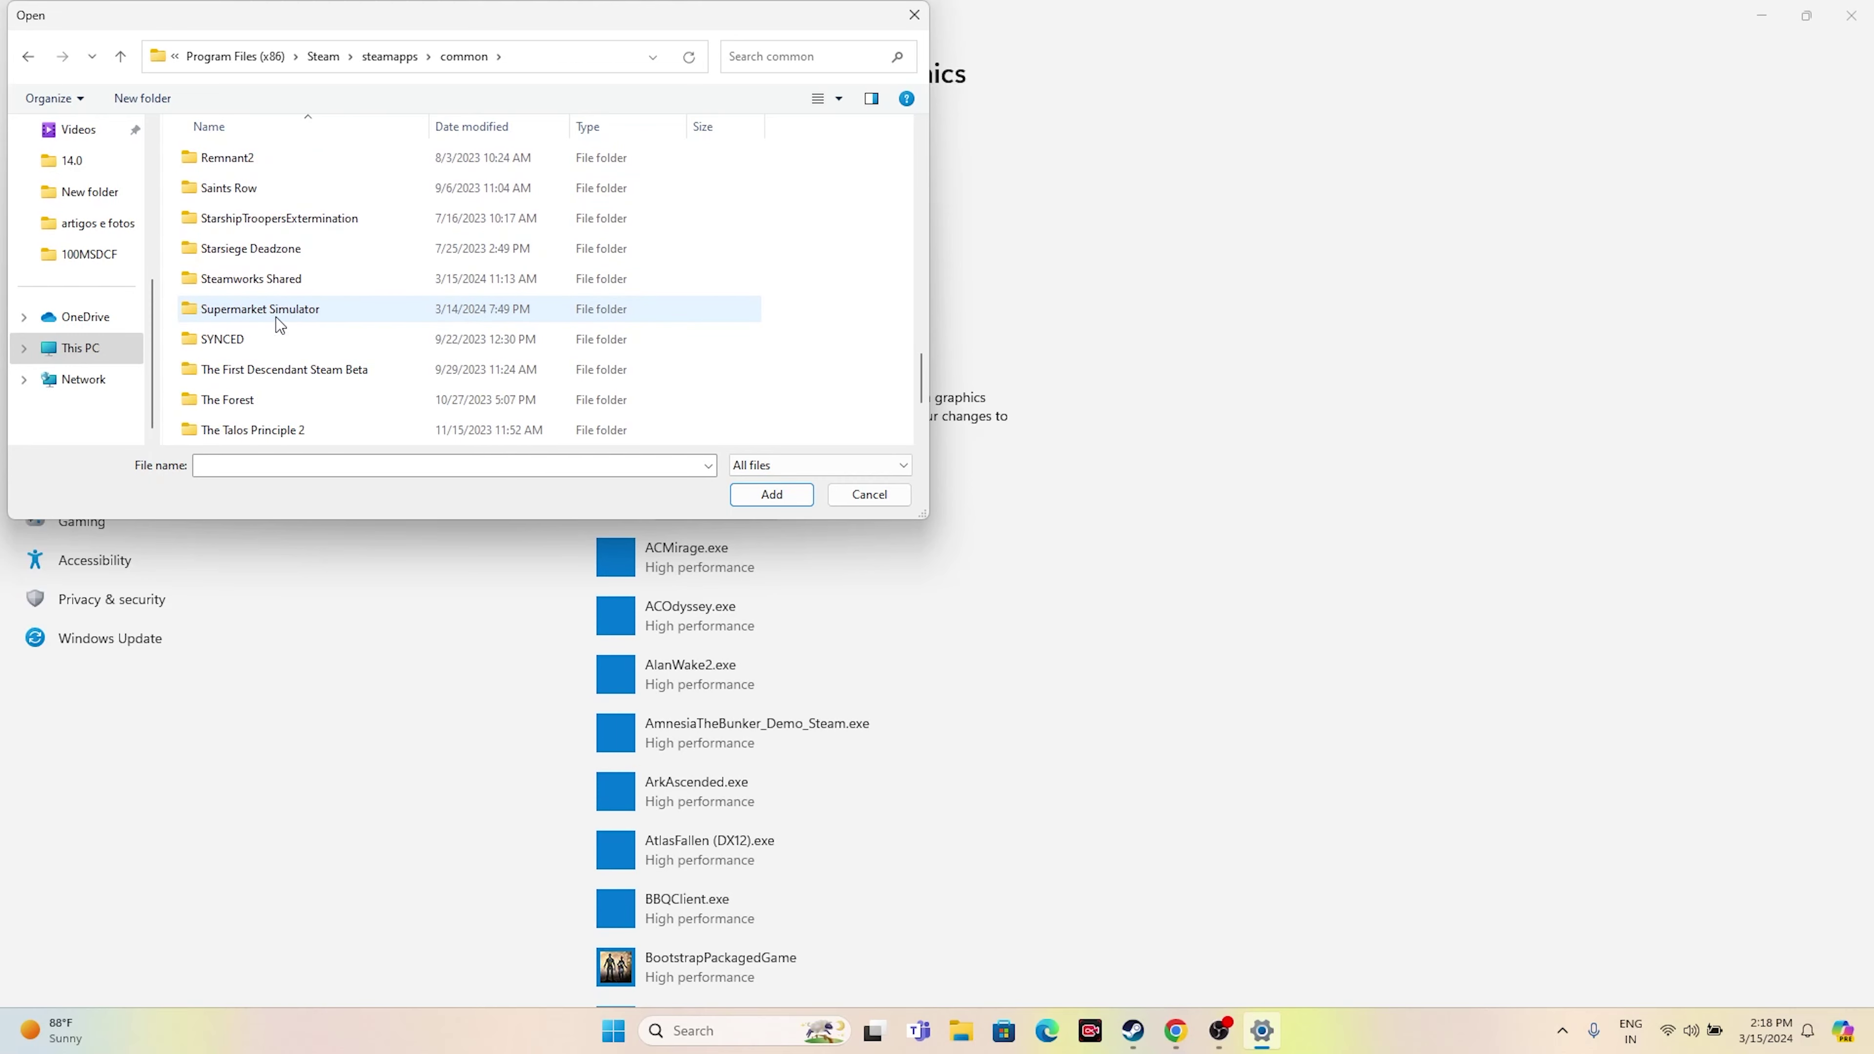
{"action": "scroll", "coordinate": [274, 327], "scroll_direction": "down", "scroll_amount": 2}
{"action": "double_click", "coordinate": [255, 369]}
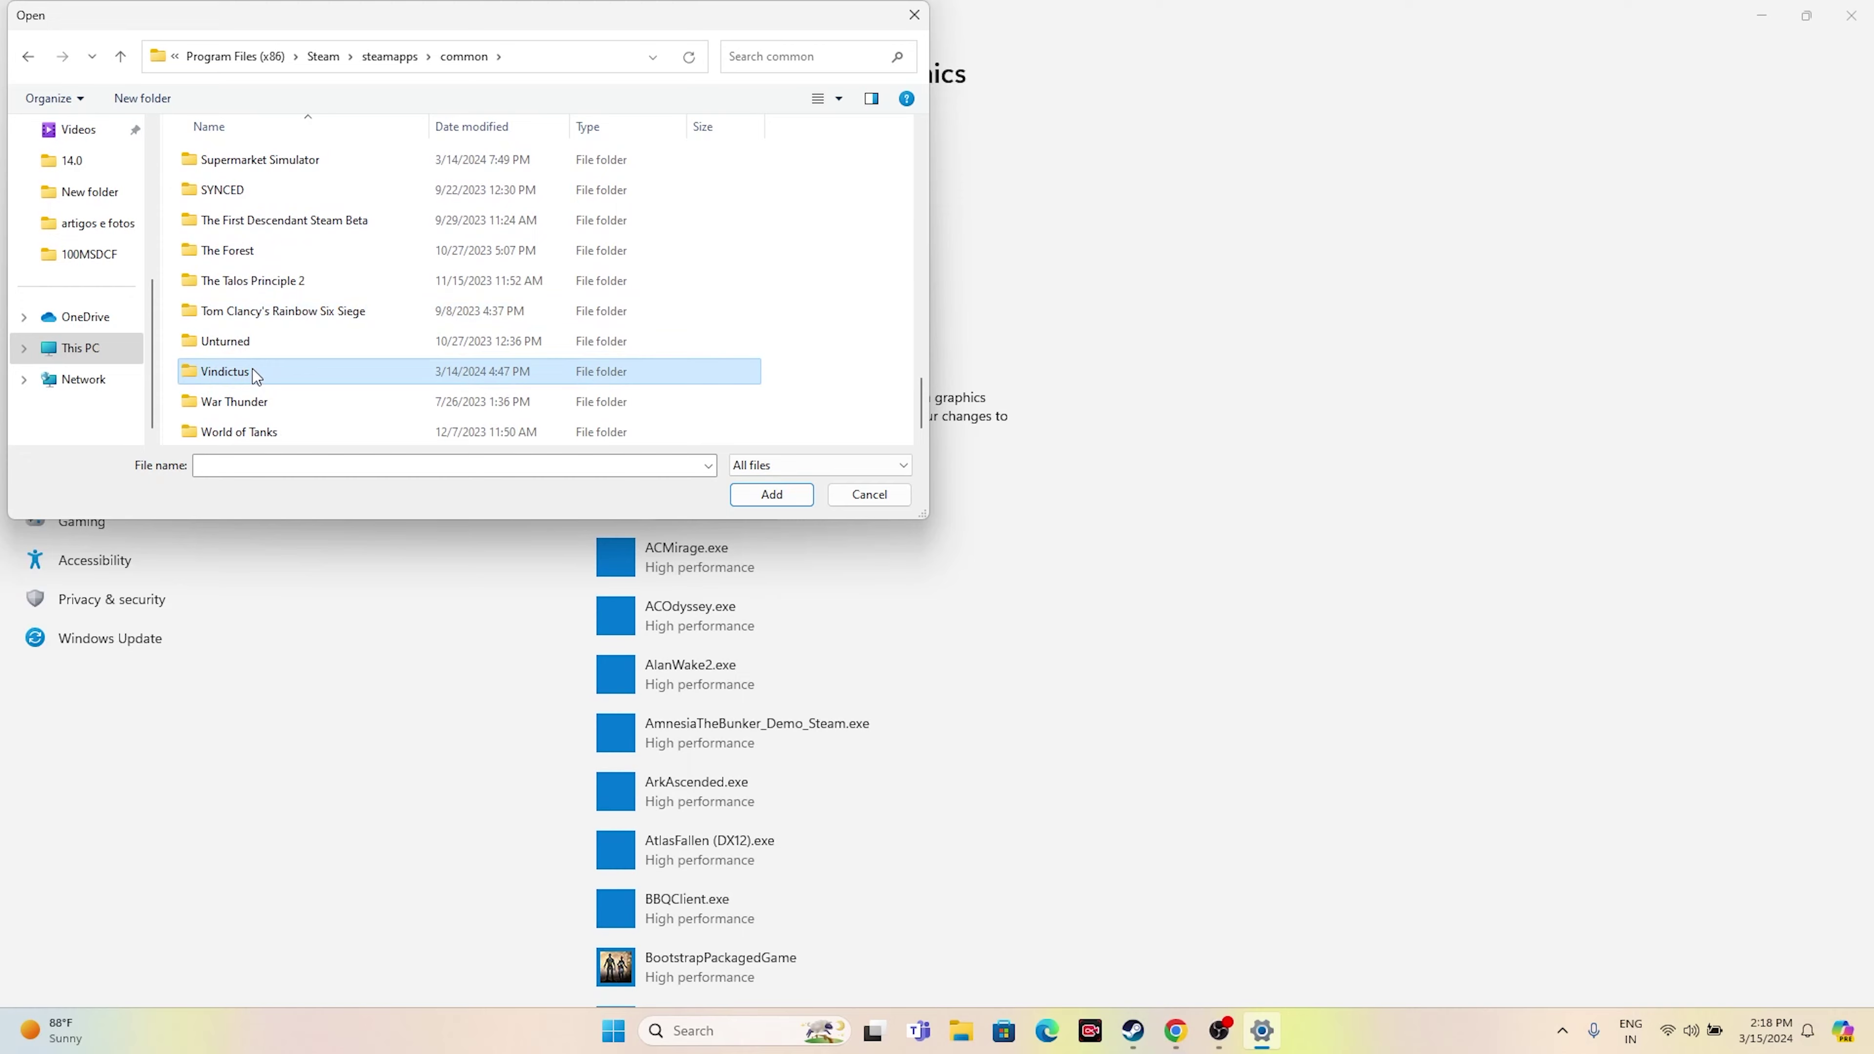
{"action": "left_click", "coordinate": [282, 222]}
{"action": "left_click", "coordinate": [771, 494]}
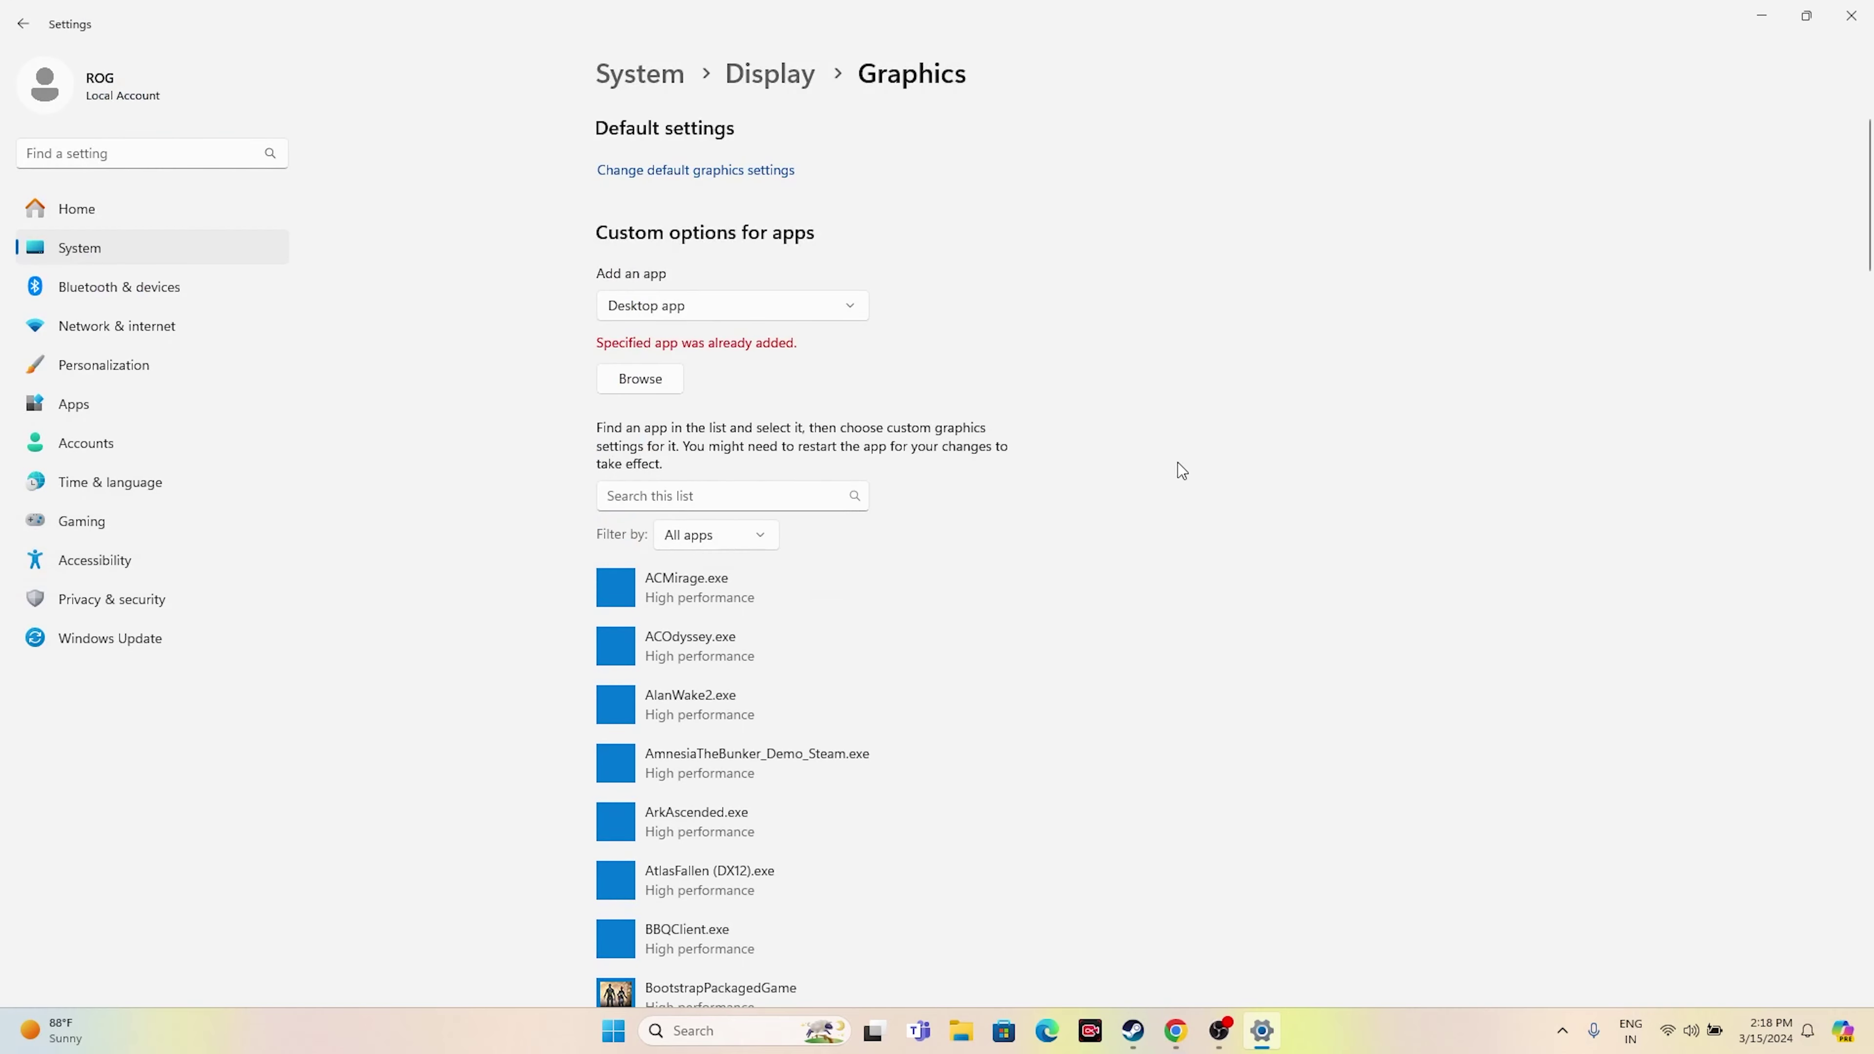
- Look through the whole custom graphics app list for an existing Vindictus entry
{"action": "scroll", "coordinate": [1180, 470], "scroll_direction": "down", "scroll_amount": 8}
{"action": "scroll", "coordinate": [1177, 463], "scroll_direction": "up", "scroll_amount": 5}
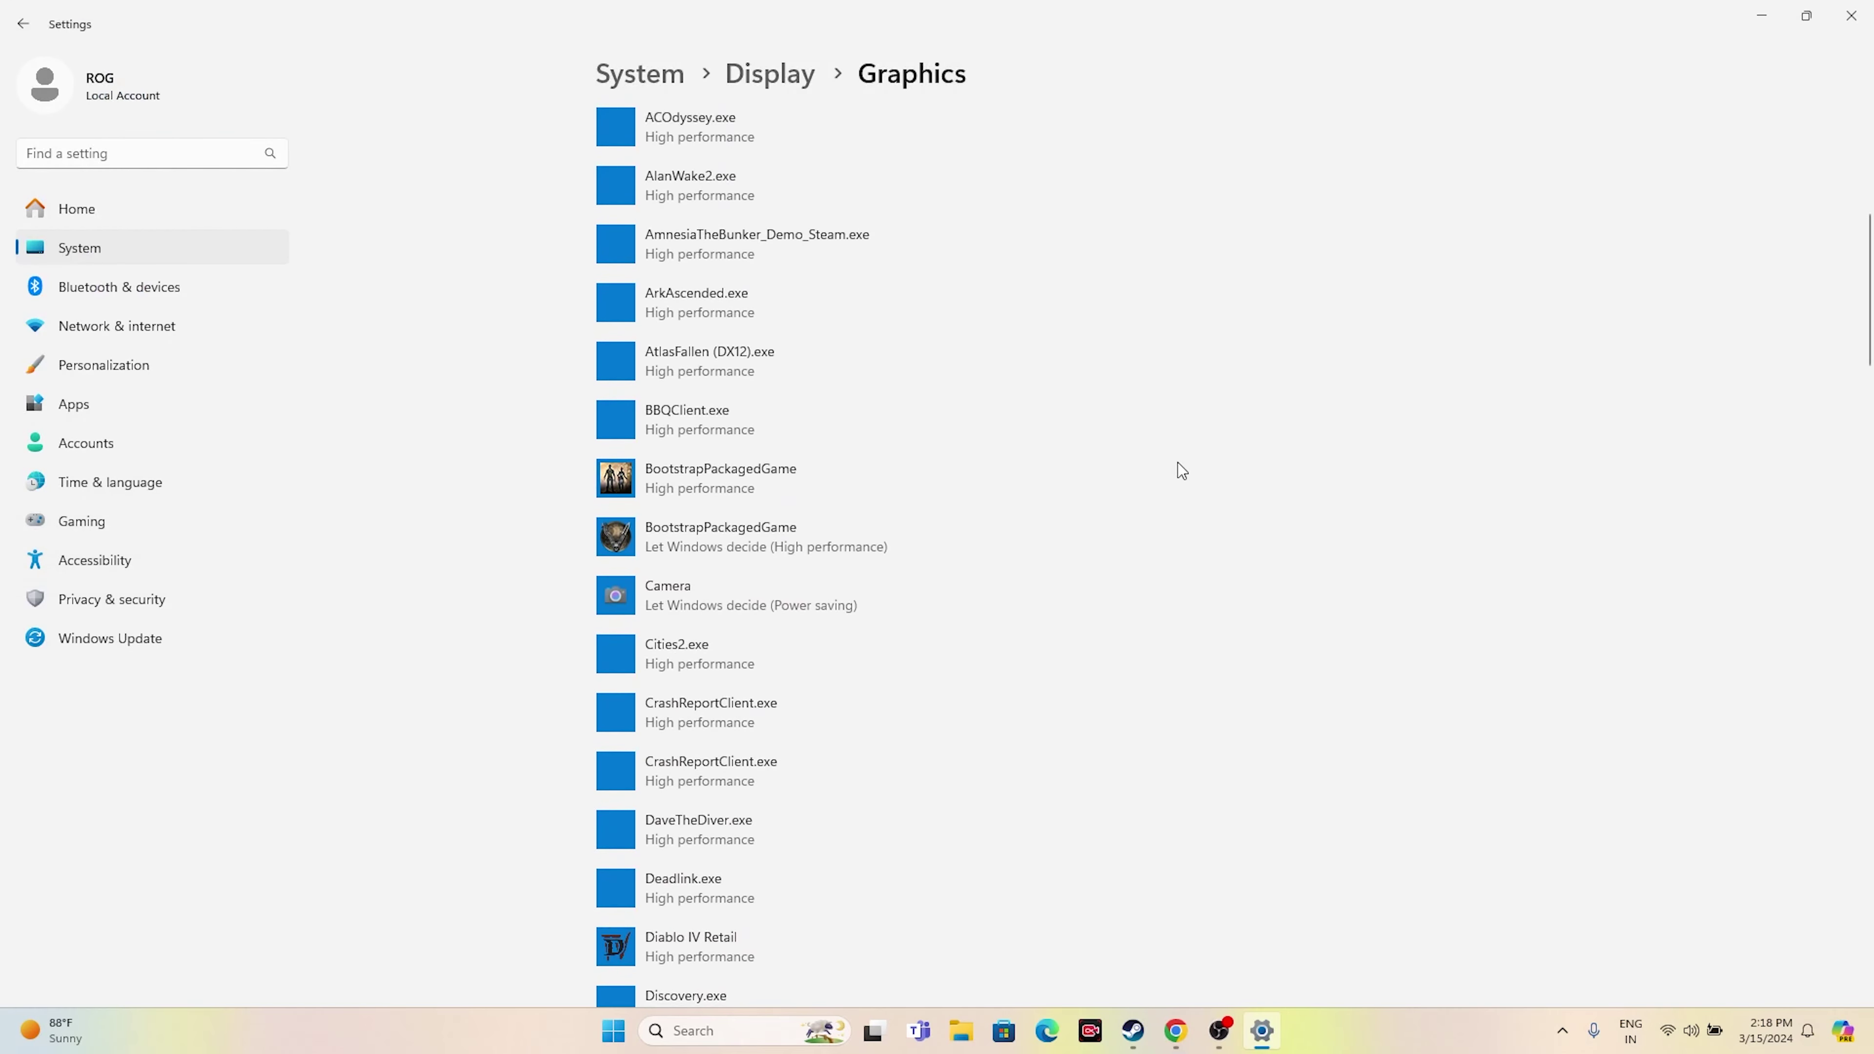
{"action": "scroll", "coordinate": [1176, 462], "scroll_direction": "down", "scroll_amount": 8}
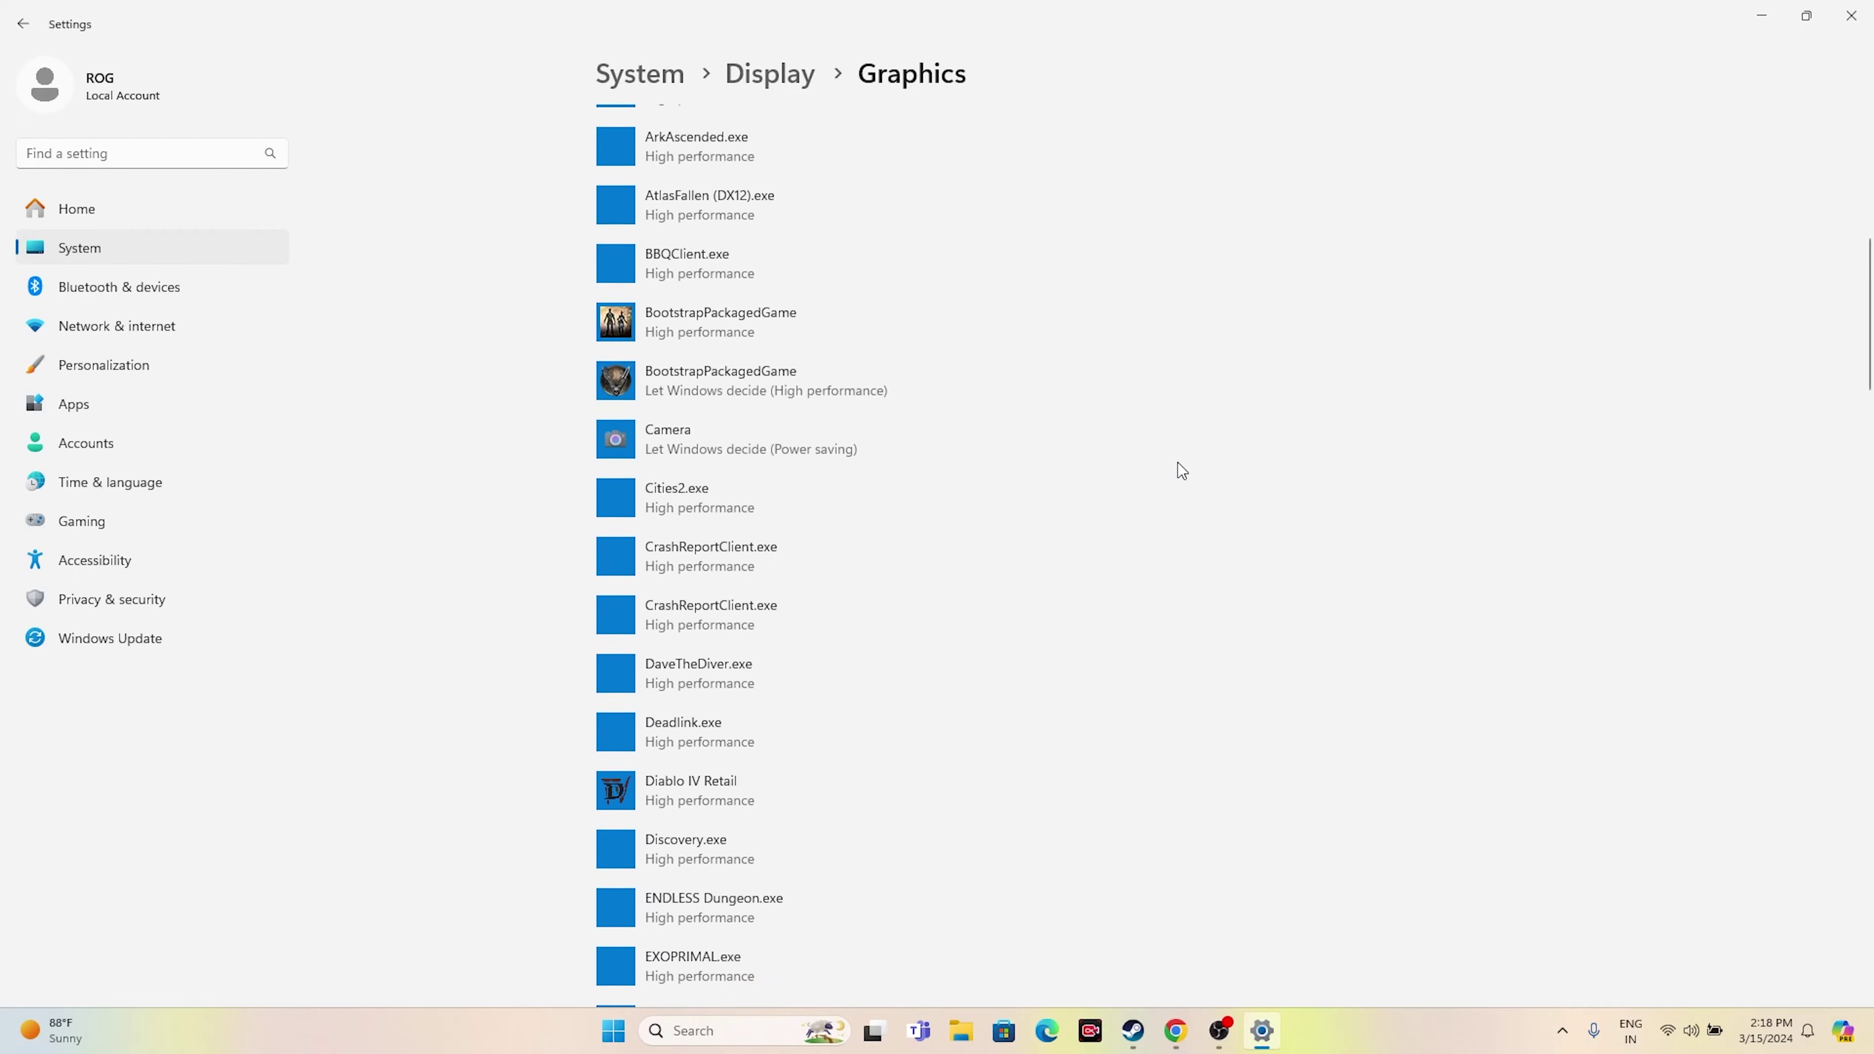
{"action": "scroll", "coordinate": [1177, 462], "scroll_direction": "down", "scroll_amount": 12}
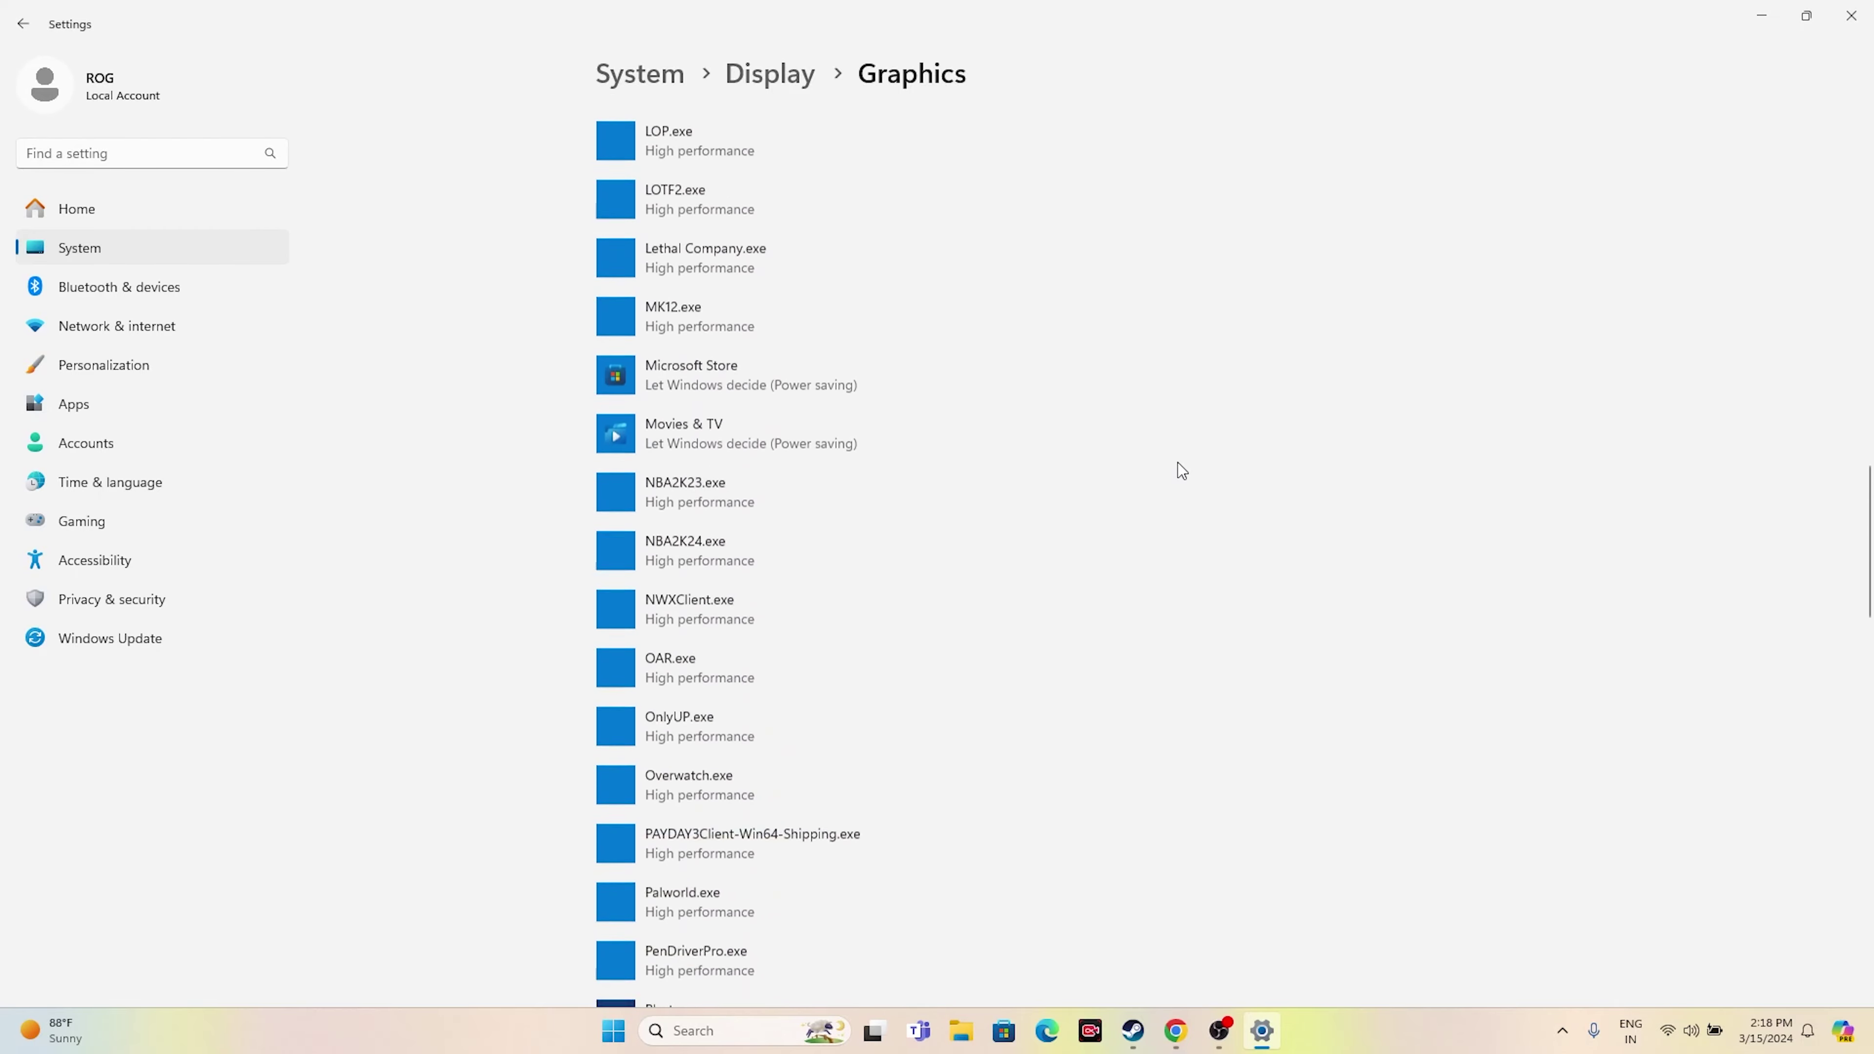
{"action": "scroll", "coordinate": [1177, 463], "scroll_direction": "down", "scroll_amount": 10}
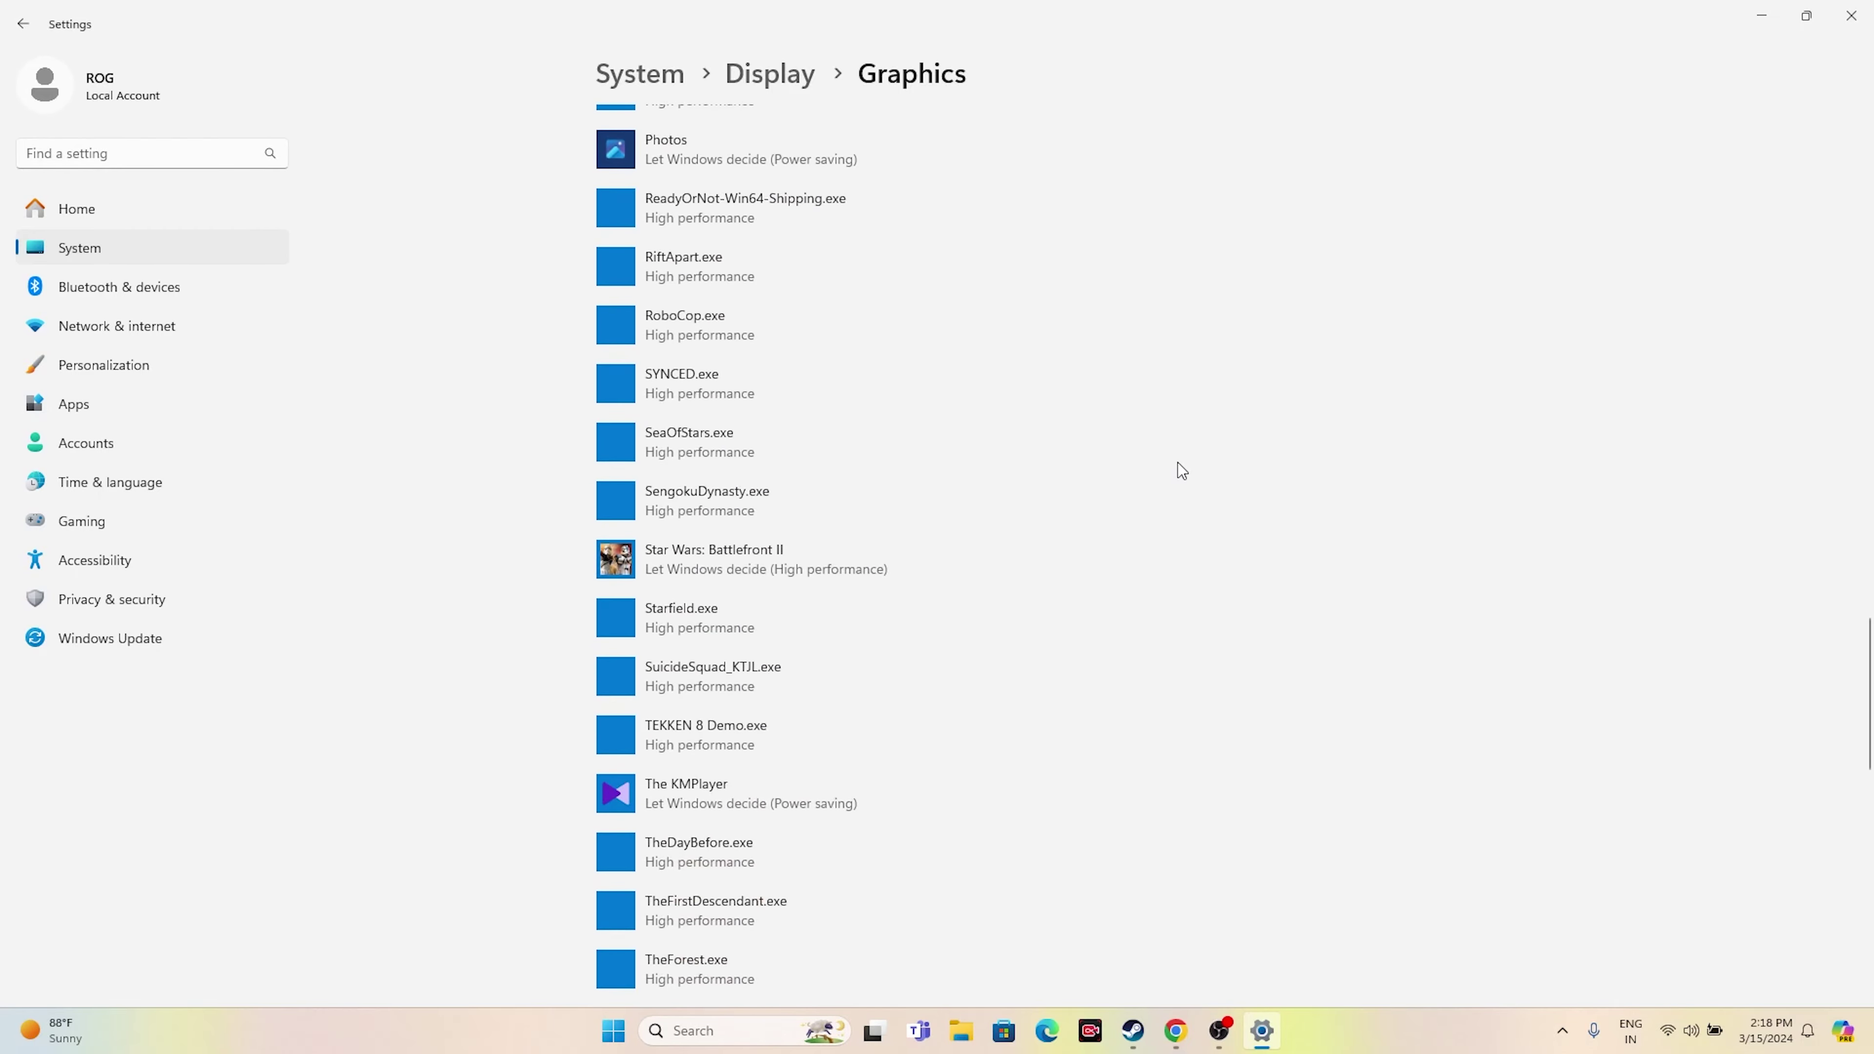
{"action": "scroll", "coordinate": [1177, 470], "scroll_direction": "down", "scroll_amount": 10}
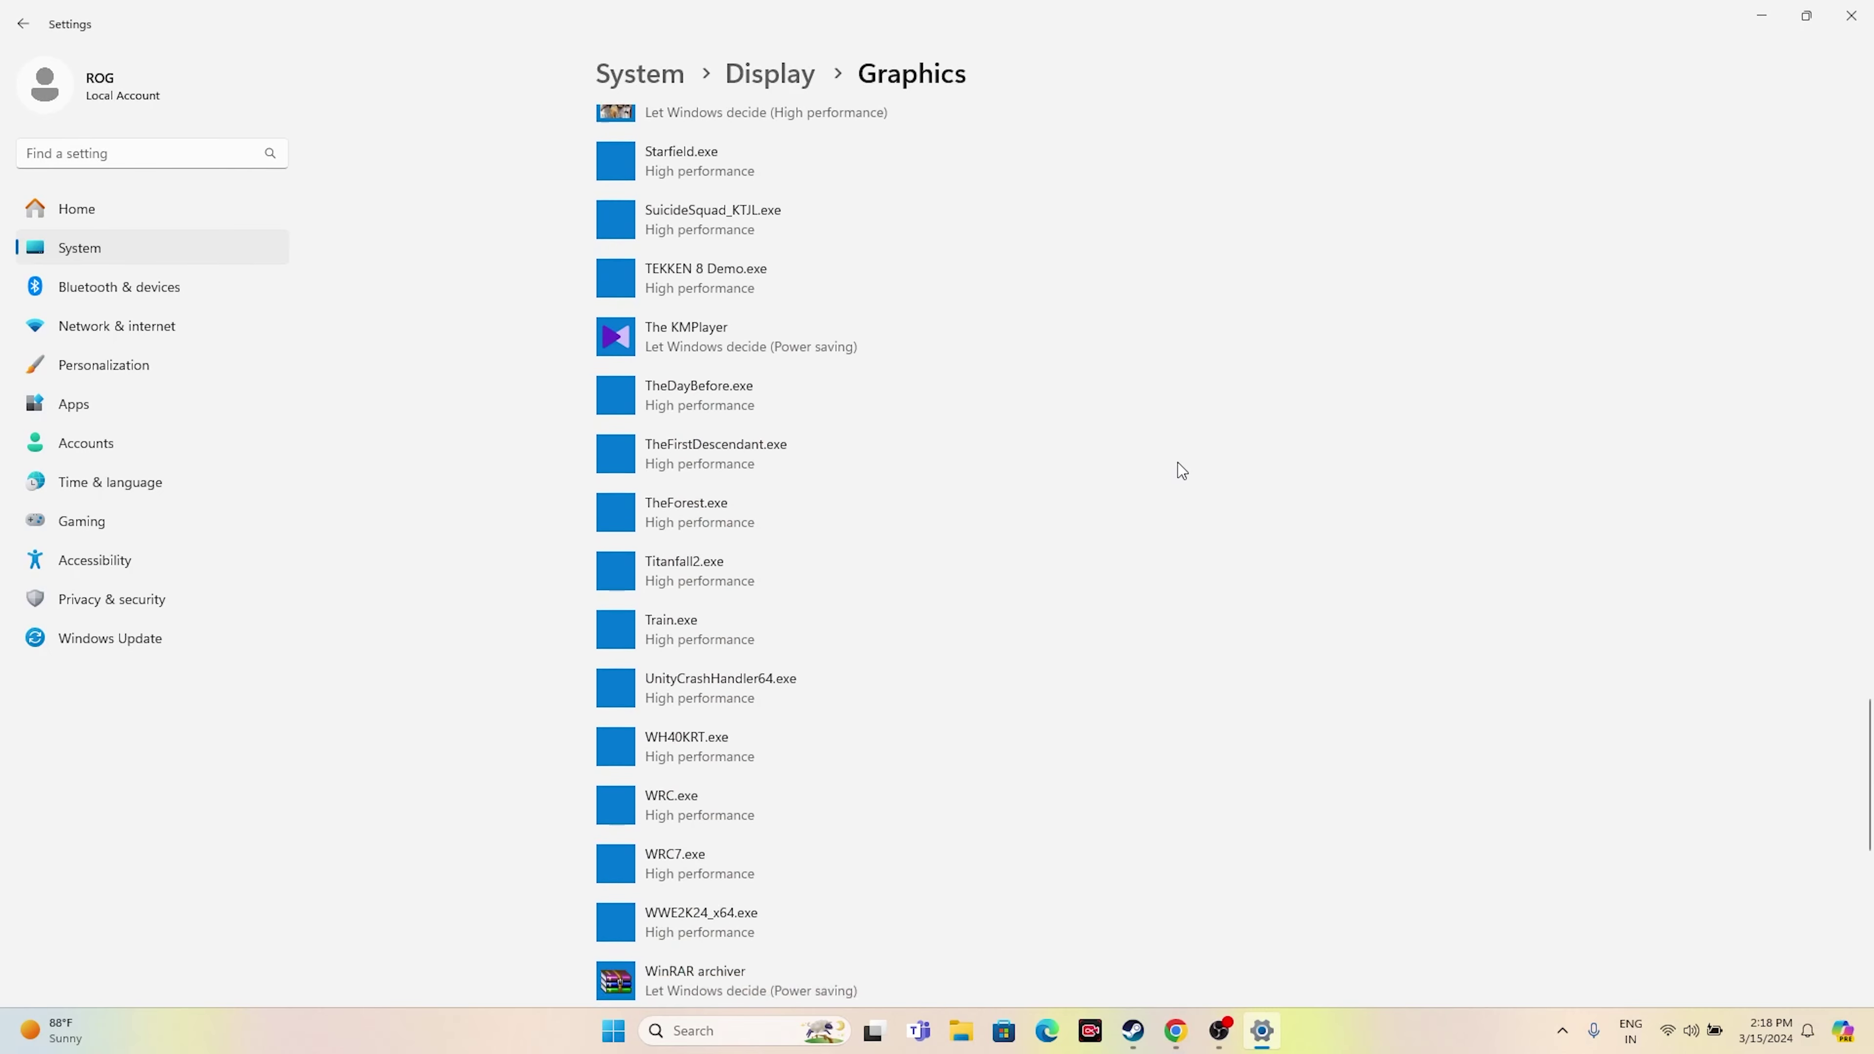
{"action": "scroll", "coordinate": [1176, 462], "scroll_direction": "up", "scroll_amount": 8}
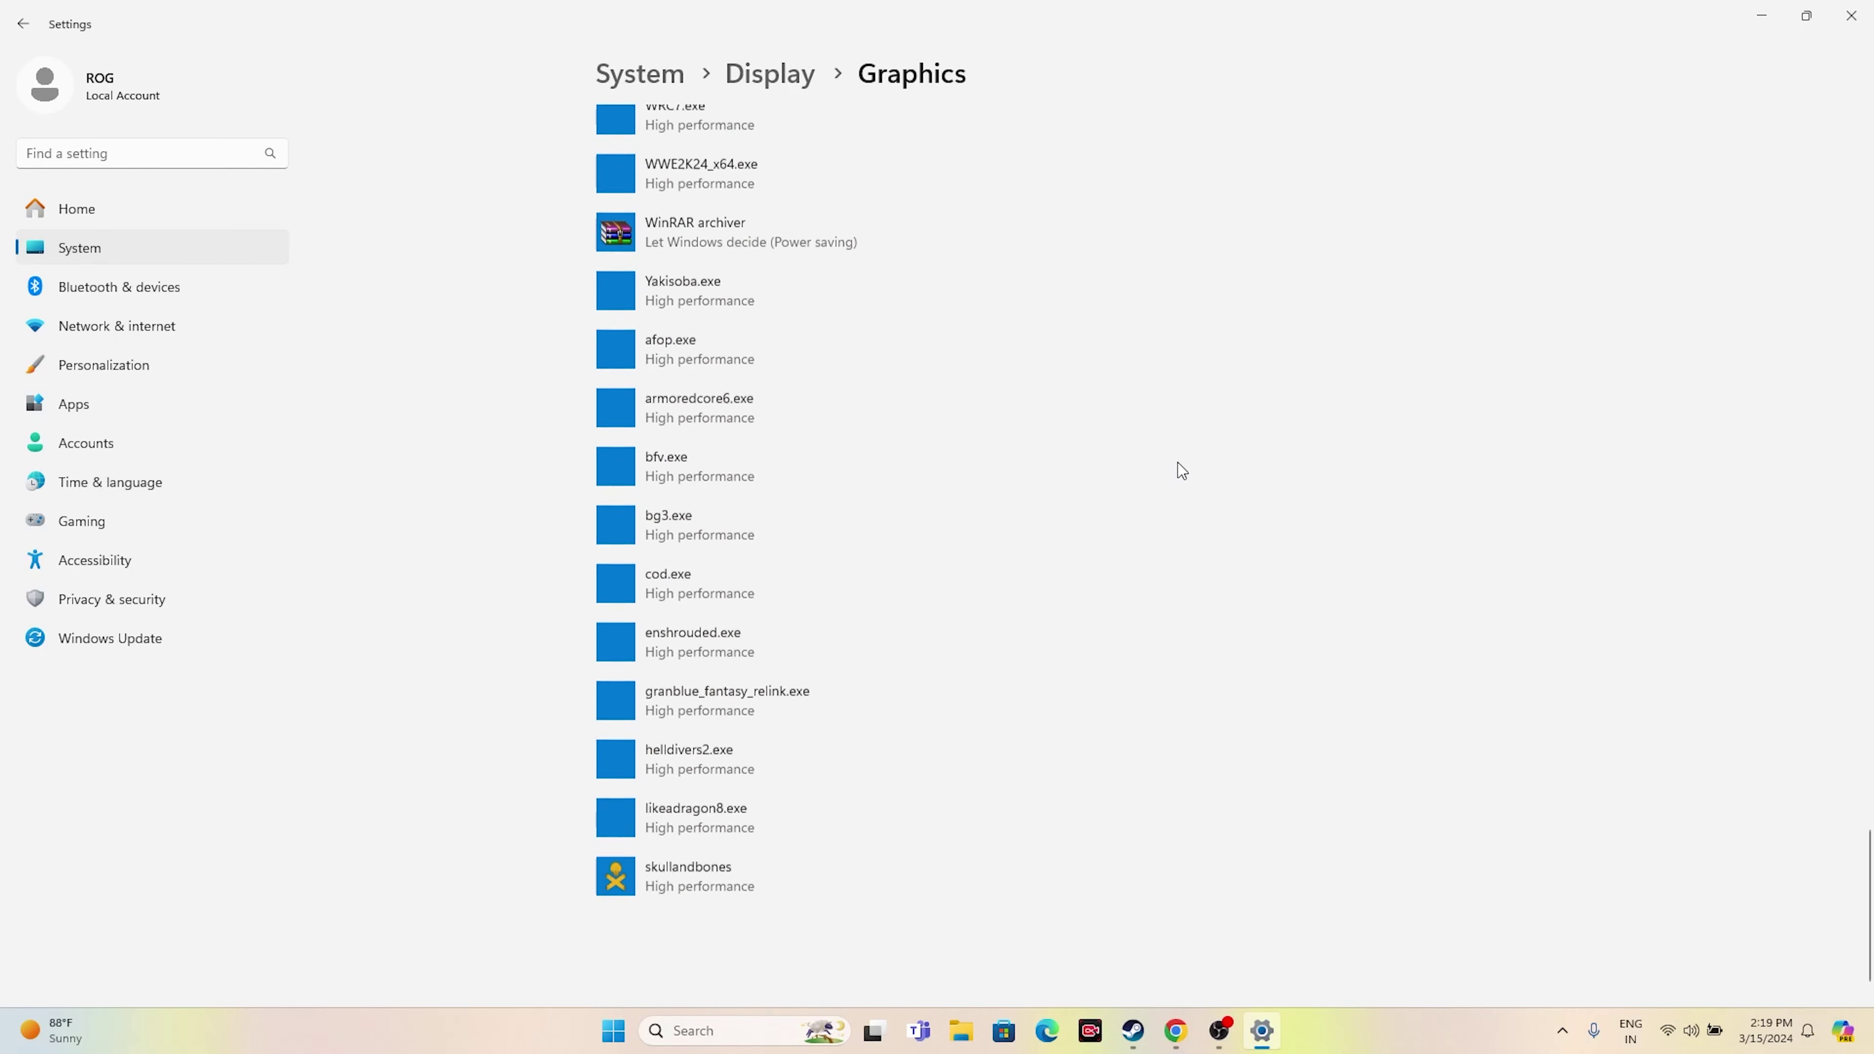
{"action": "scroll", "coordinate": [1177, 462], "scroll_direction": "up", "scroll_amount": 9}
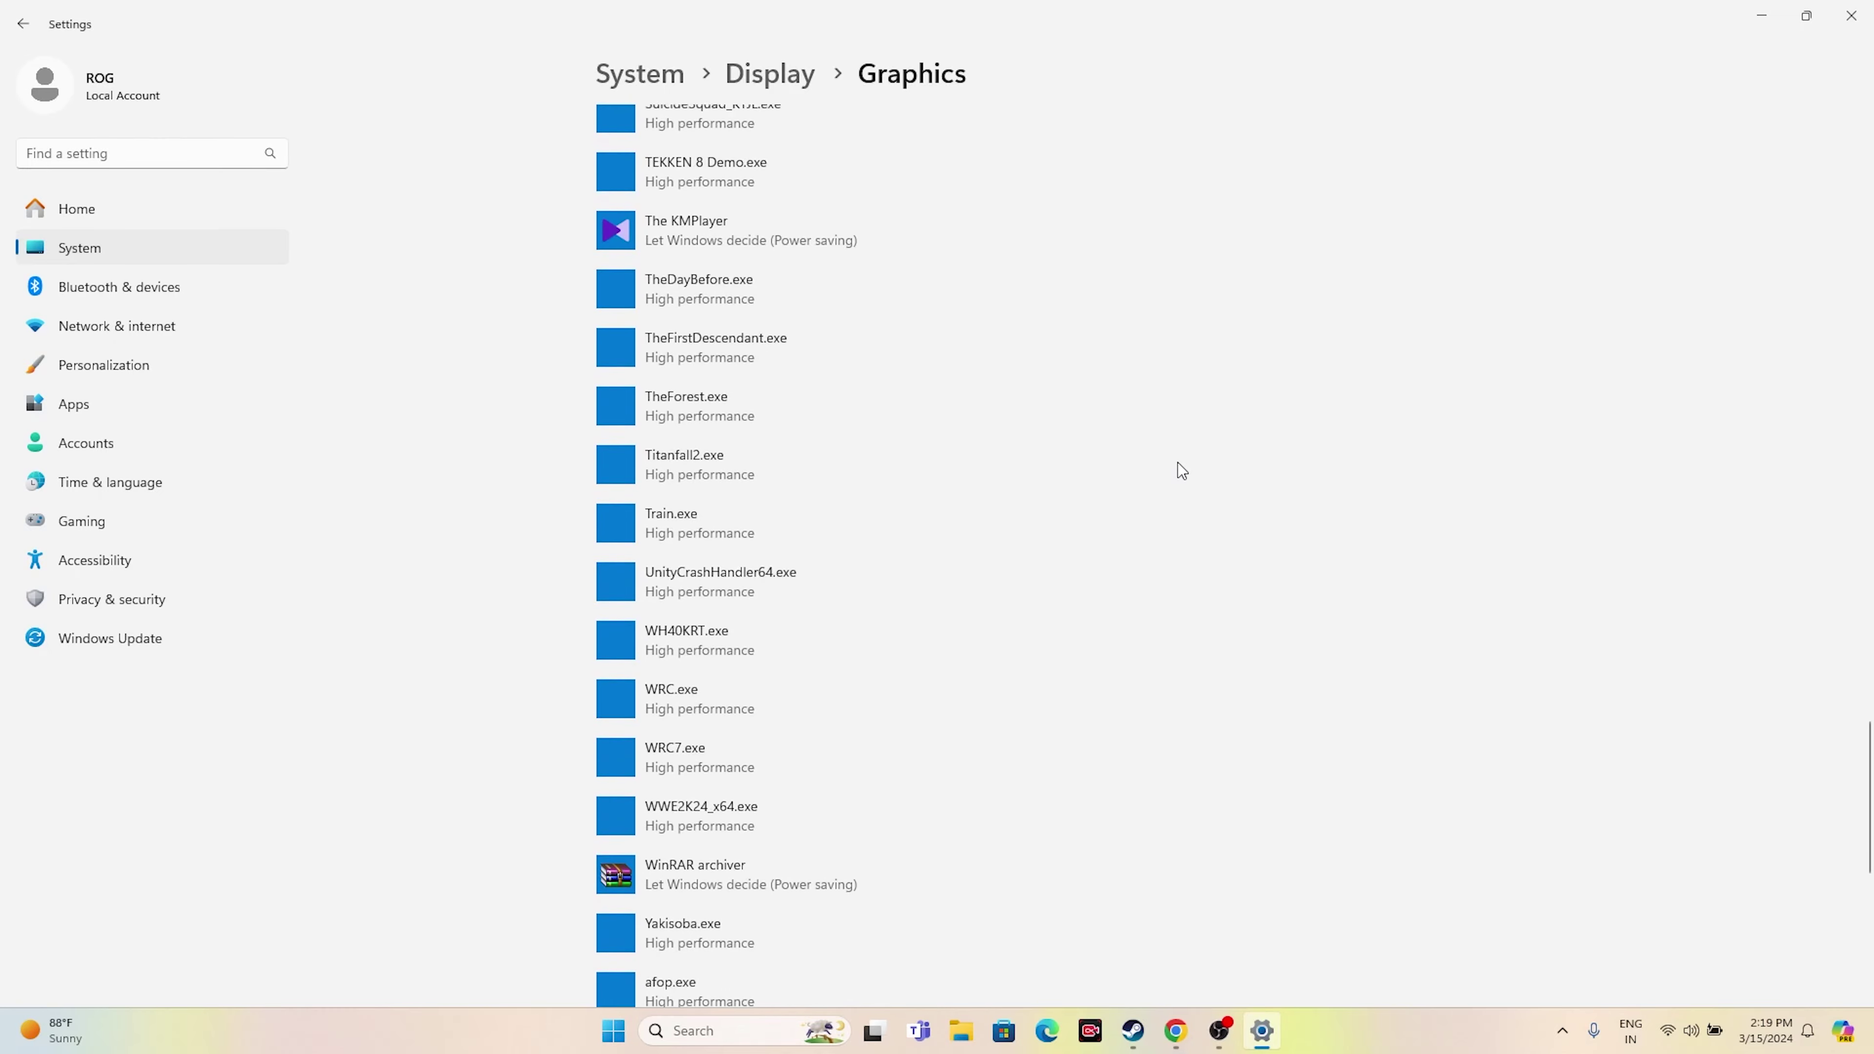
{"action": "scroll", "coordinate": [1176, 463], "scroll_direction": "up", "scroll_amount": 9}
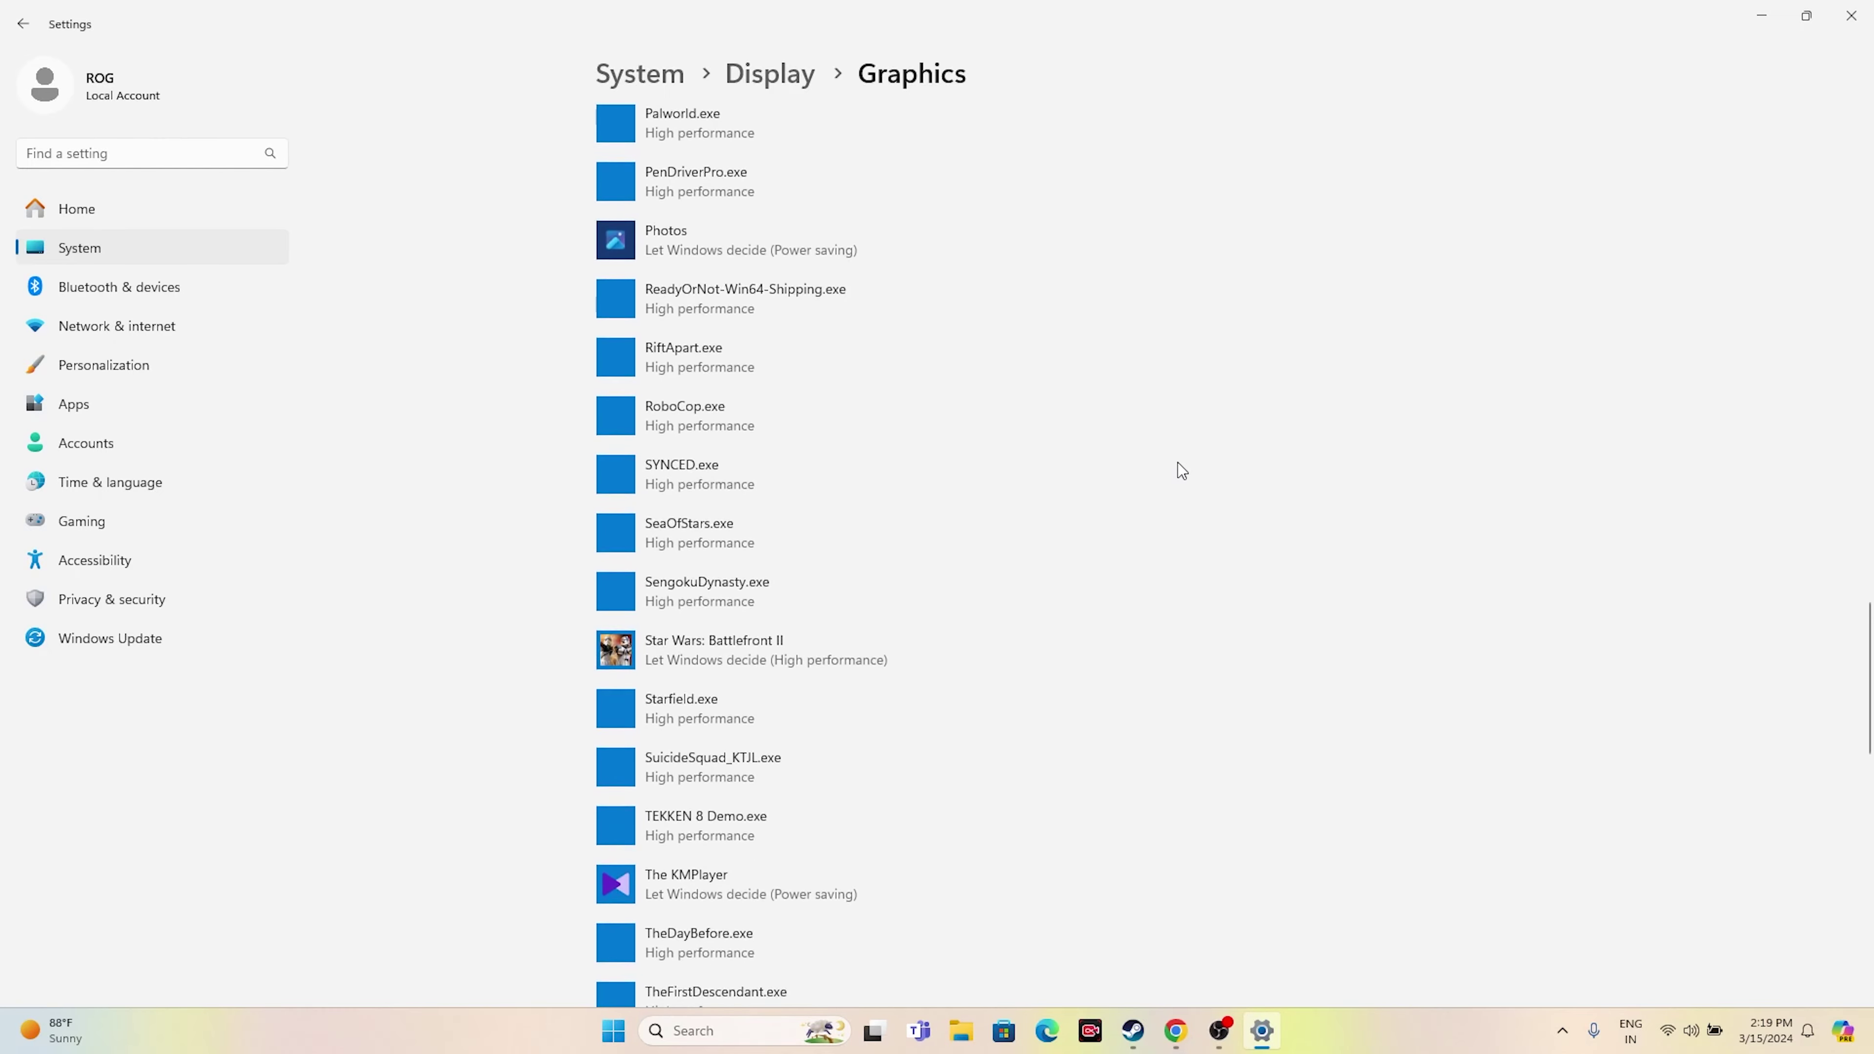
{"action": "scroll", "coordinate": [1177, 463], "scroll_direction": "up", "scroll_amount": 9}
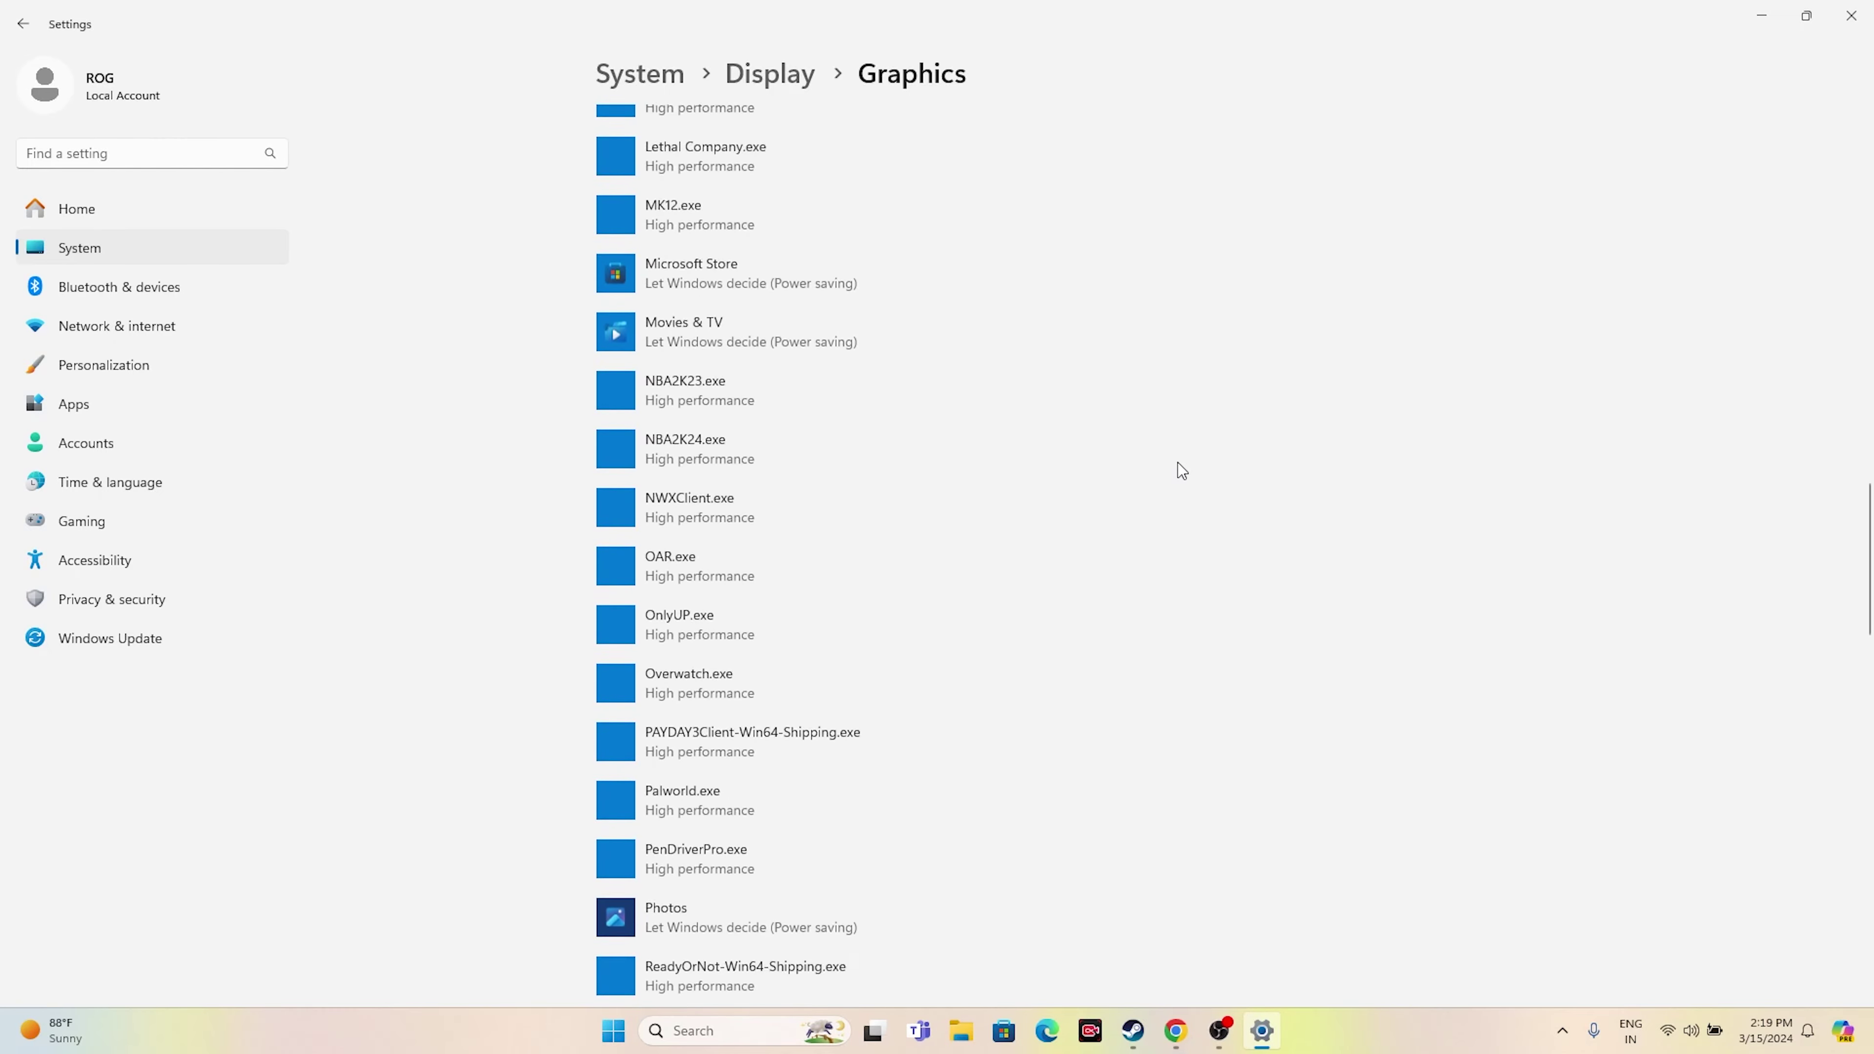
{"action": "scroll", "coordinate": [1177, 470], "scroll_direction": "up", "scroll_amount": 9}
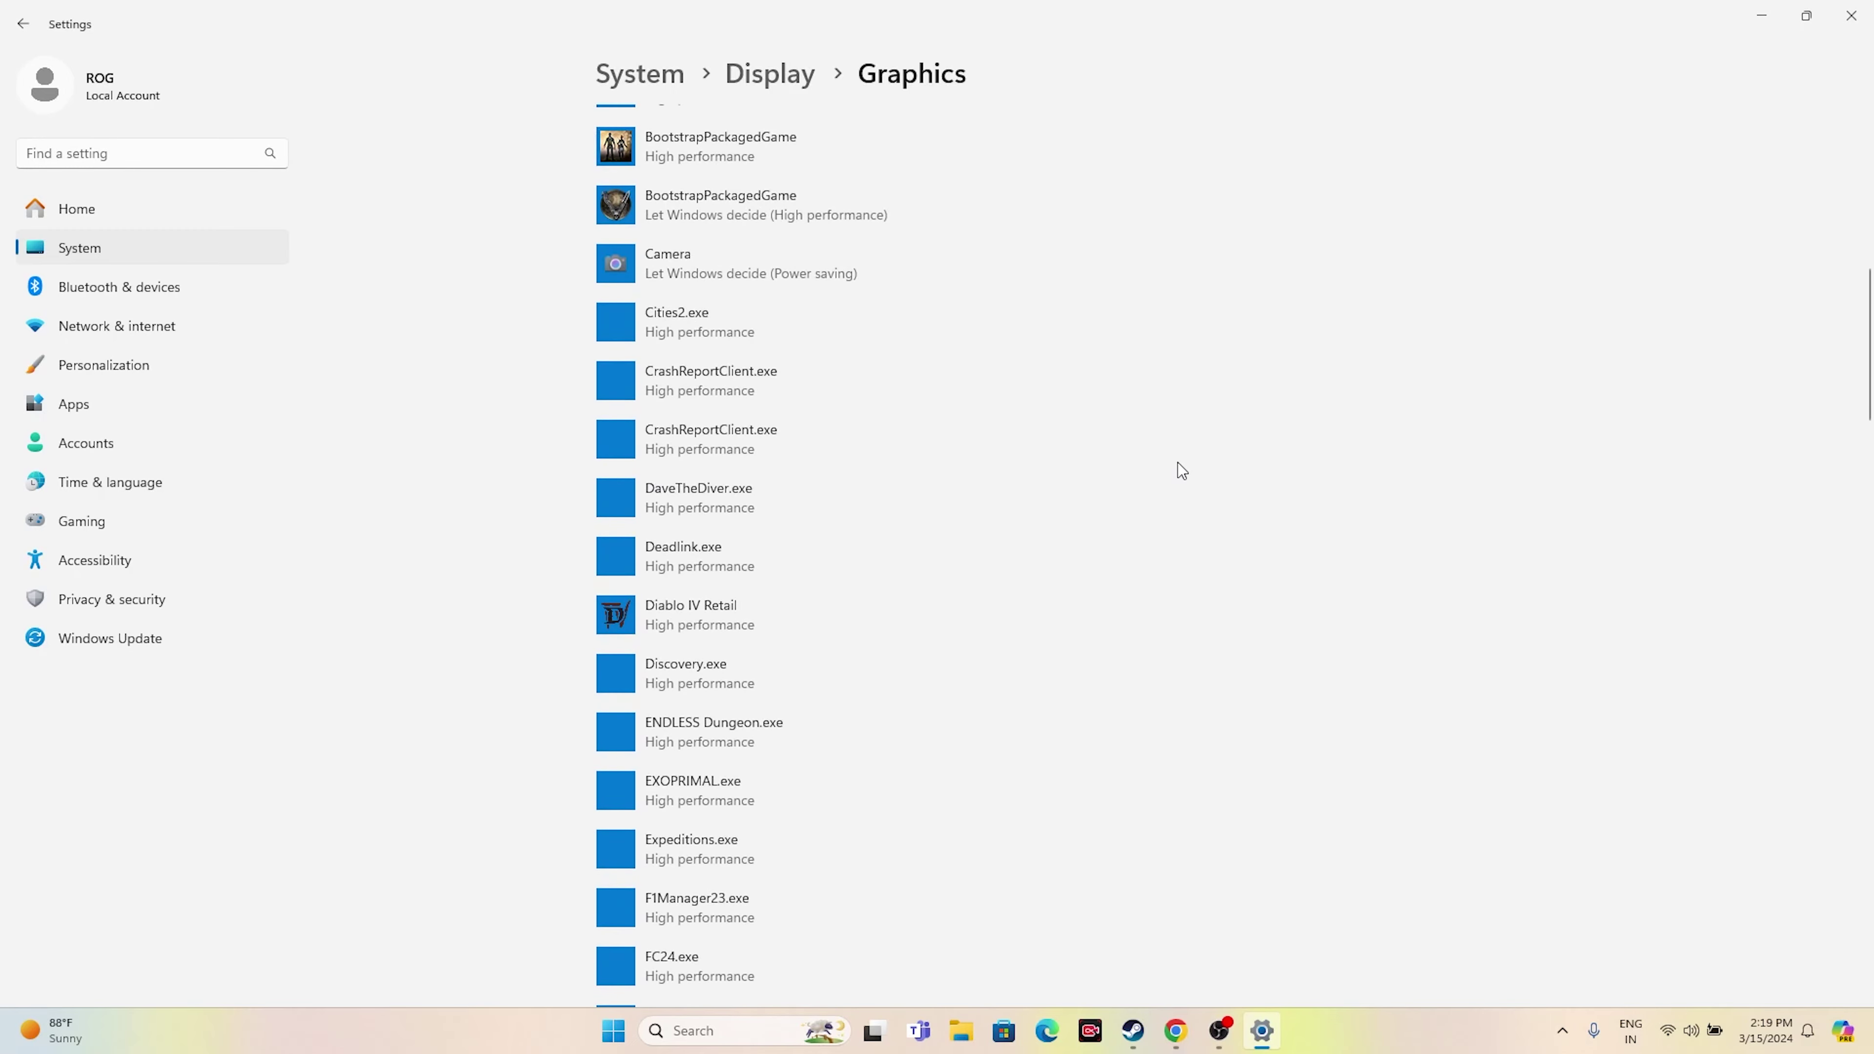
{"action": "scroll", "coordinate": [1177, 470], "scroll_direction": "up", "scroll_amount": 8}
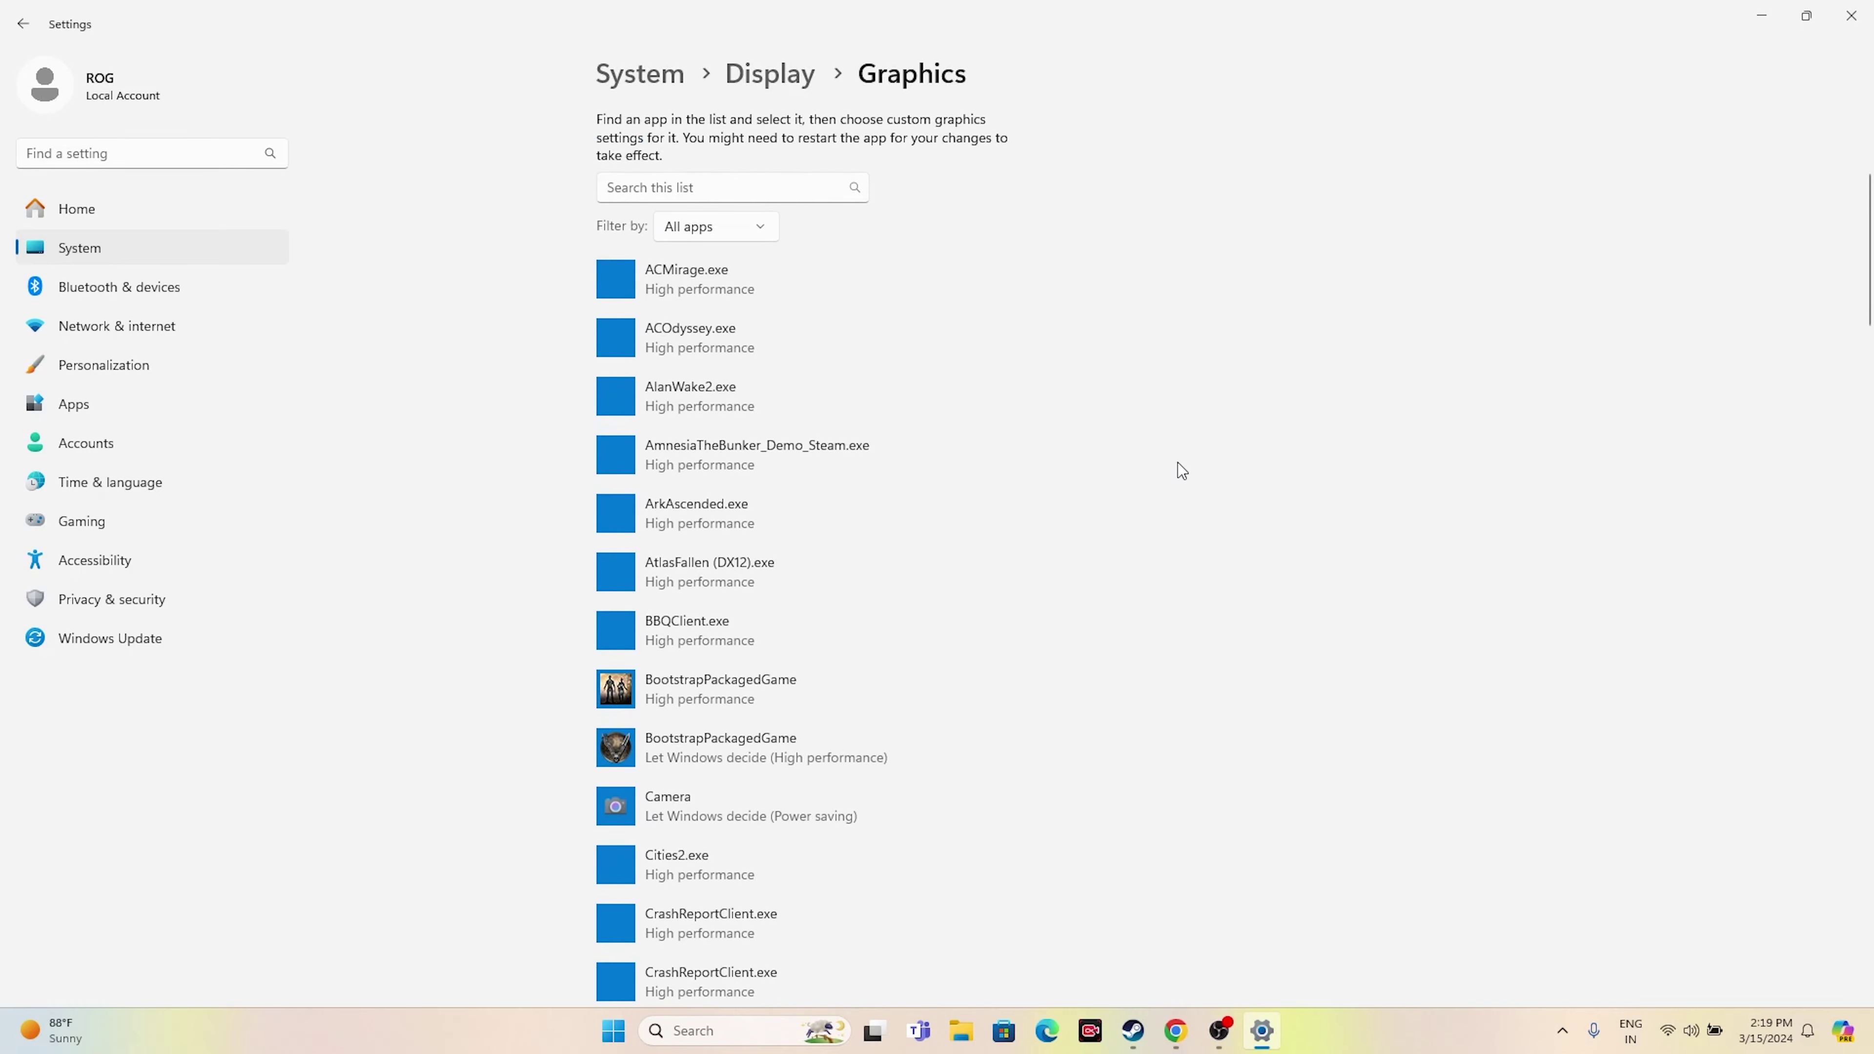
{"action": "scroll", "coordinate": [1176, 471], "scroll_direction": "up", "scroll_amount": 2}
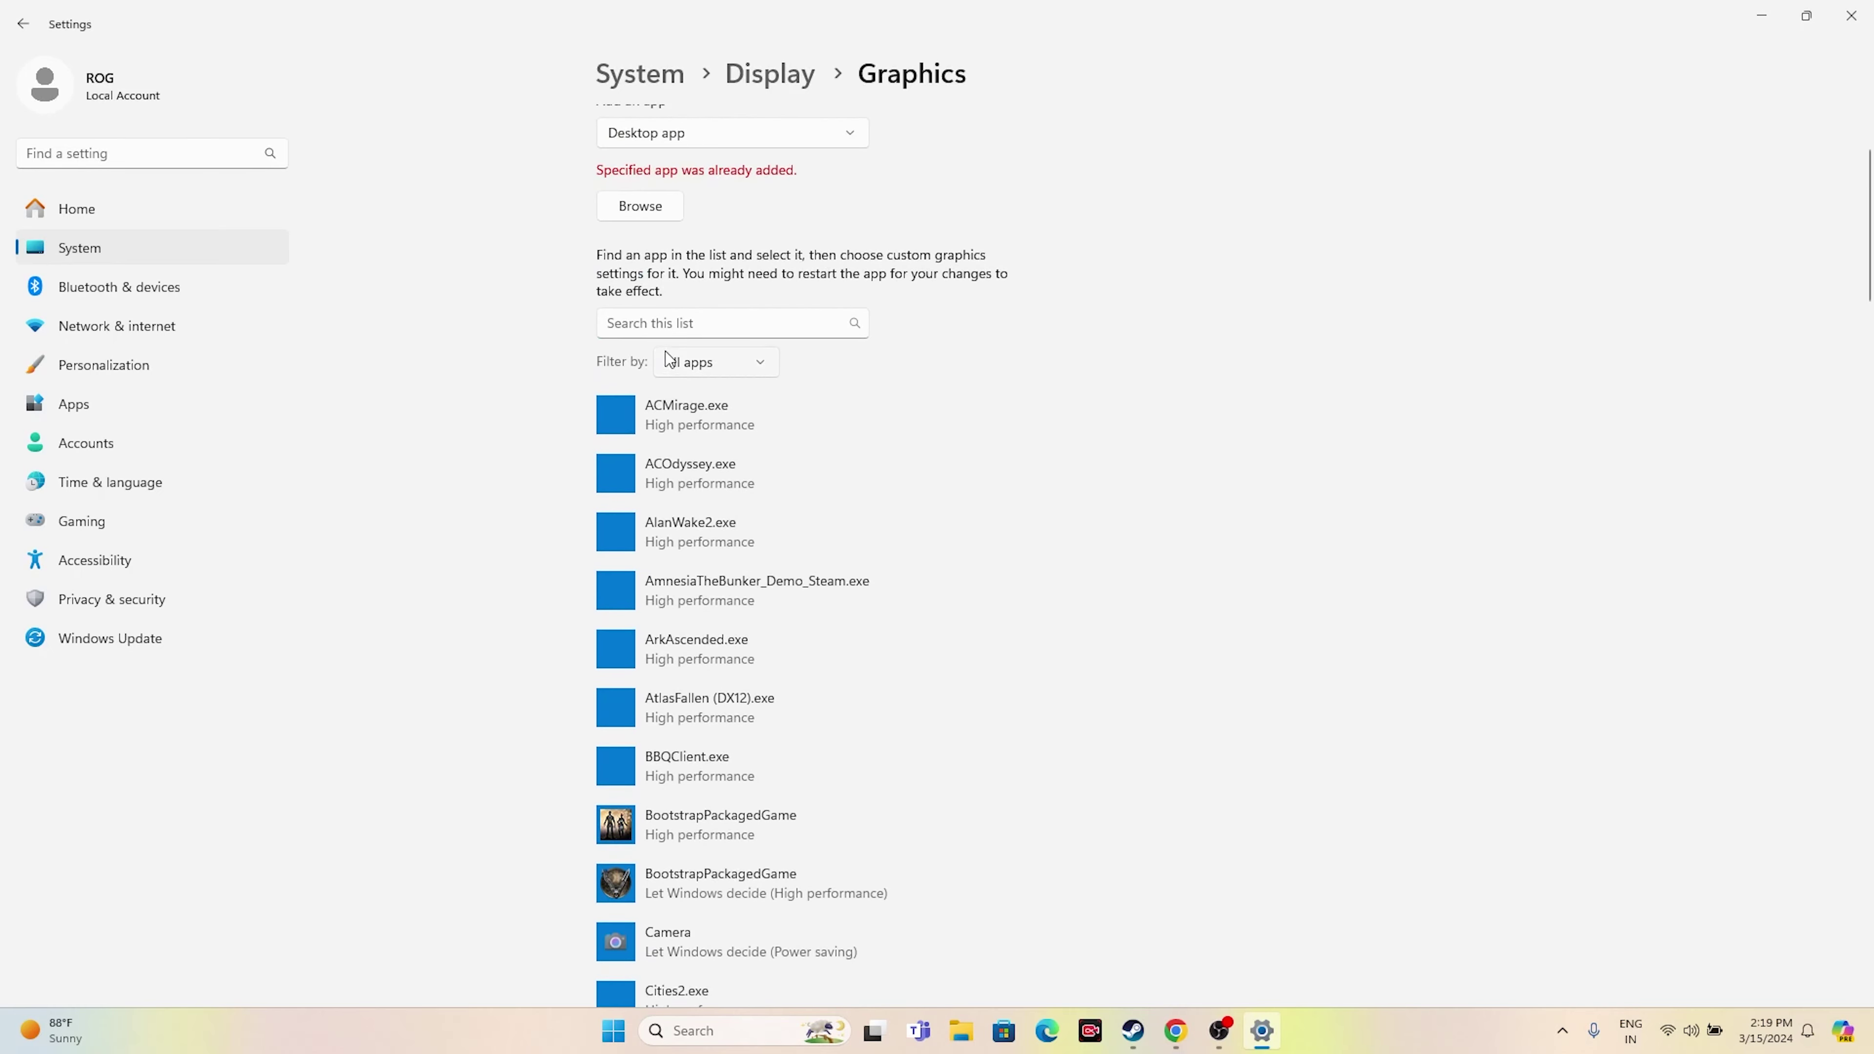
{"action": "scroll", "coordinate": [701, 406], "scroll_direction": "up", "scroll_amount": 2}
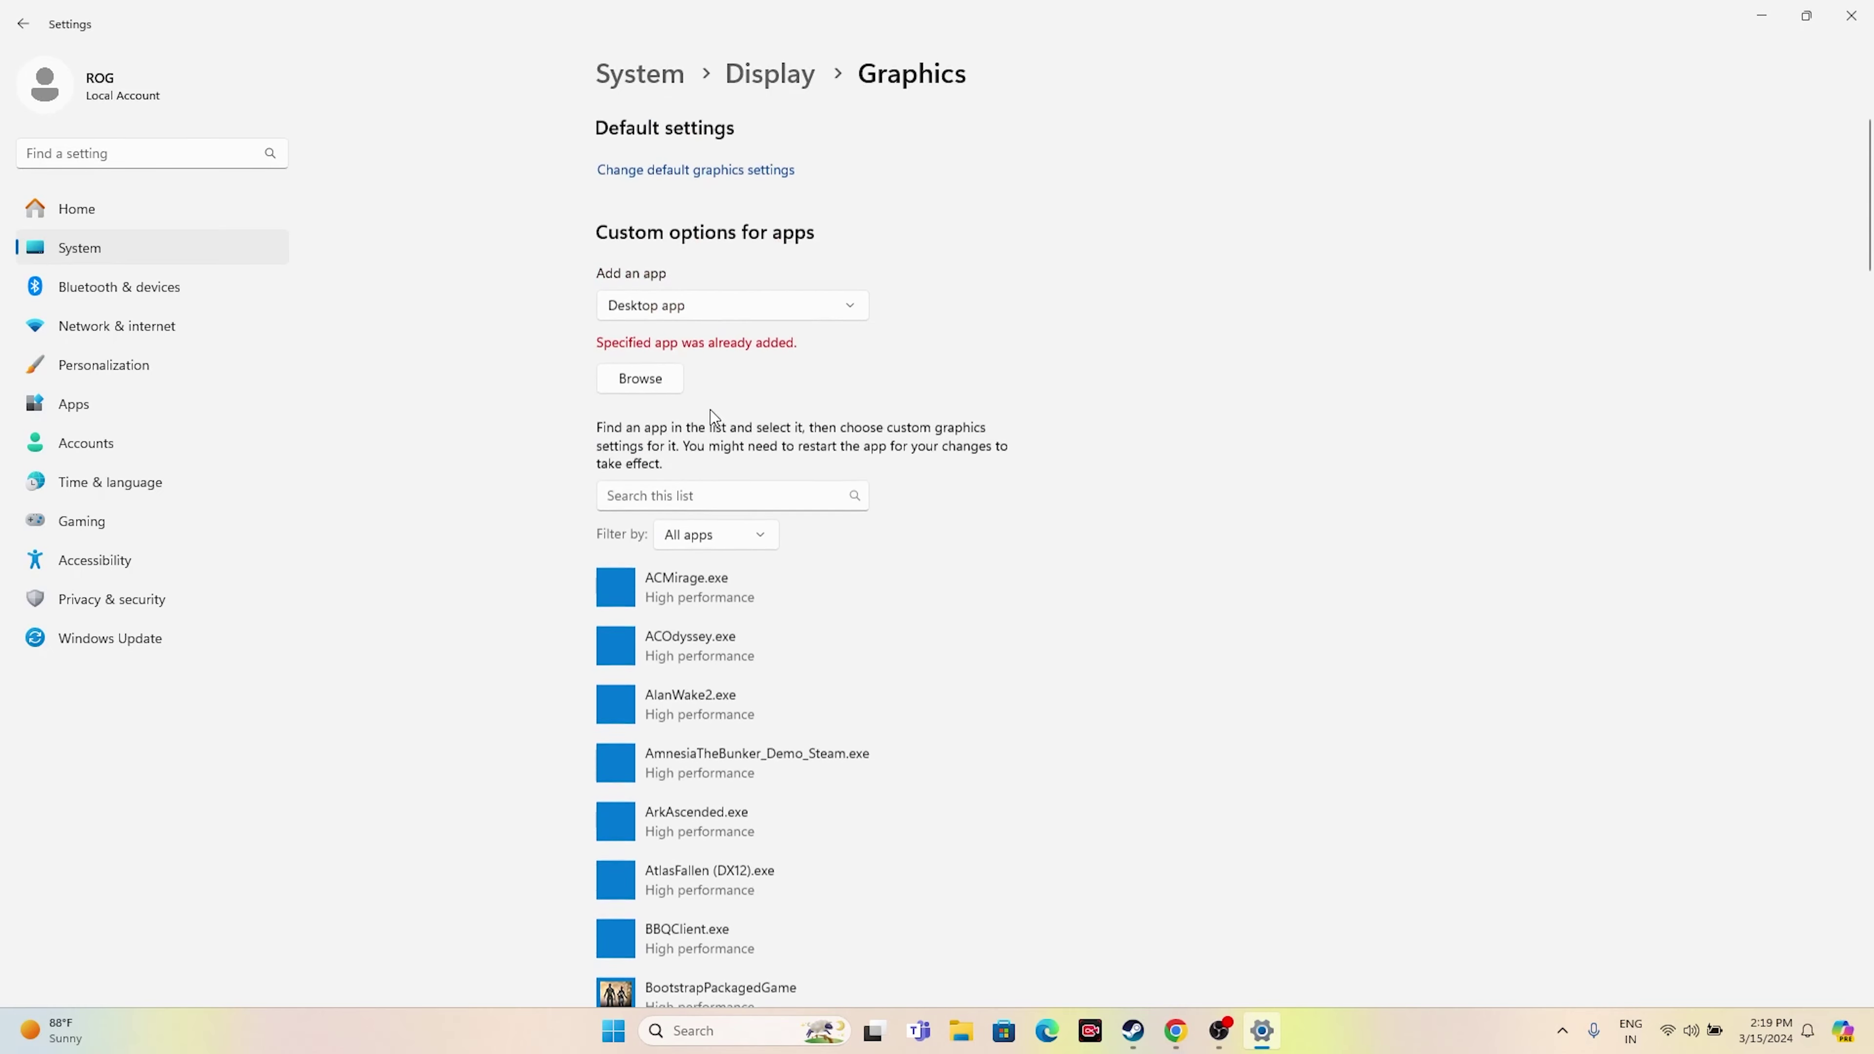
- Try once more to add the Vindictus application from the game's main folder as a desktop app
{"action": "left_click", "coordinate": [658, 377]}
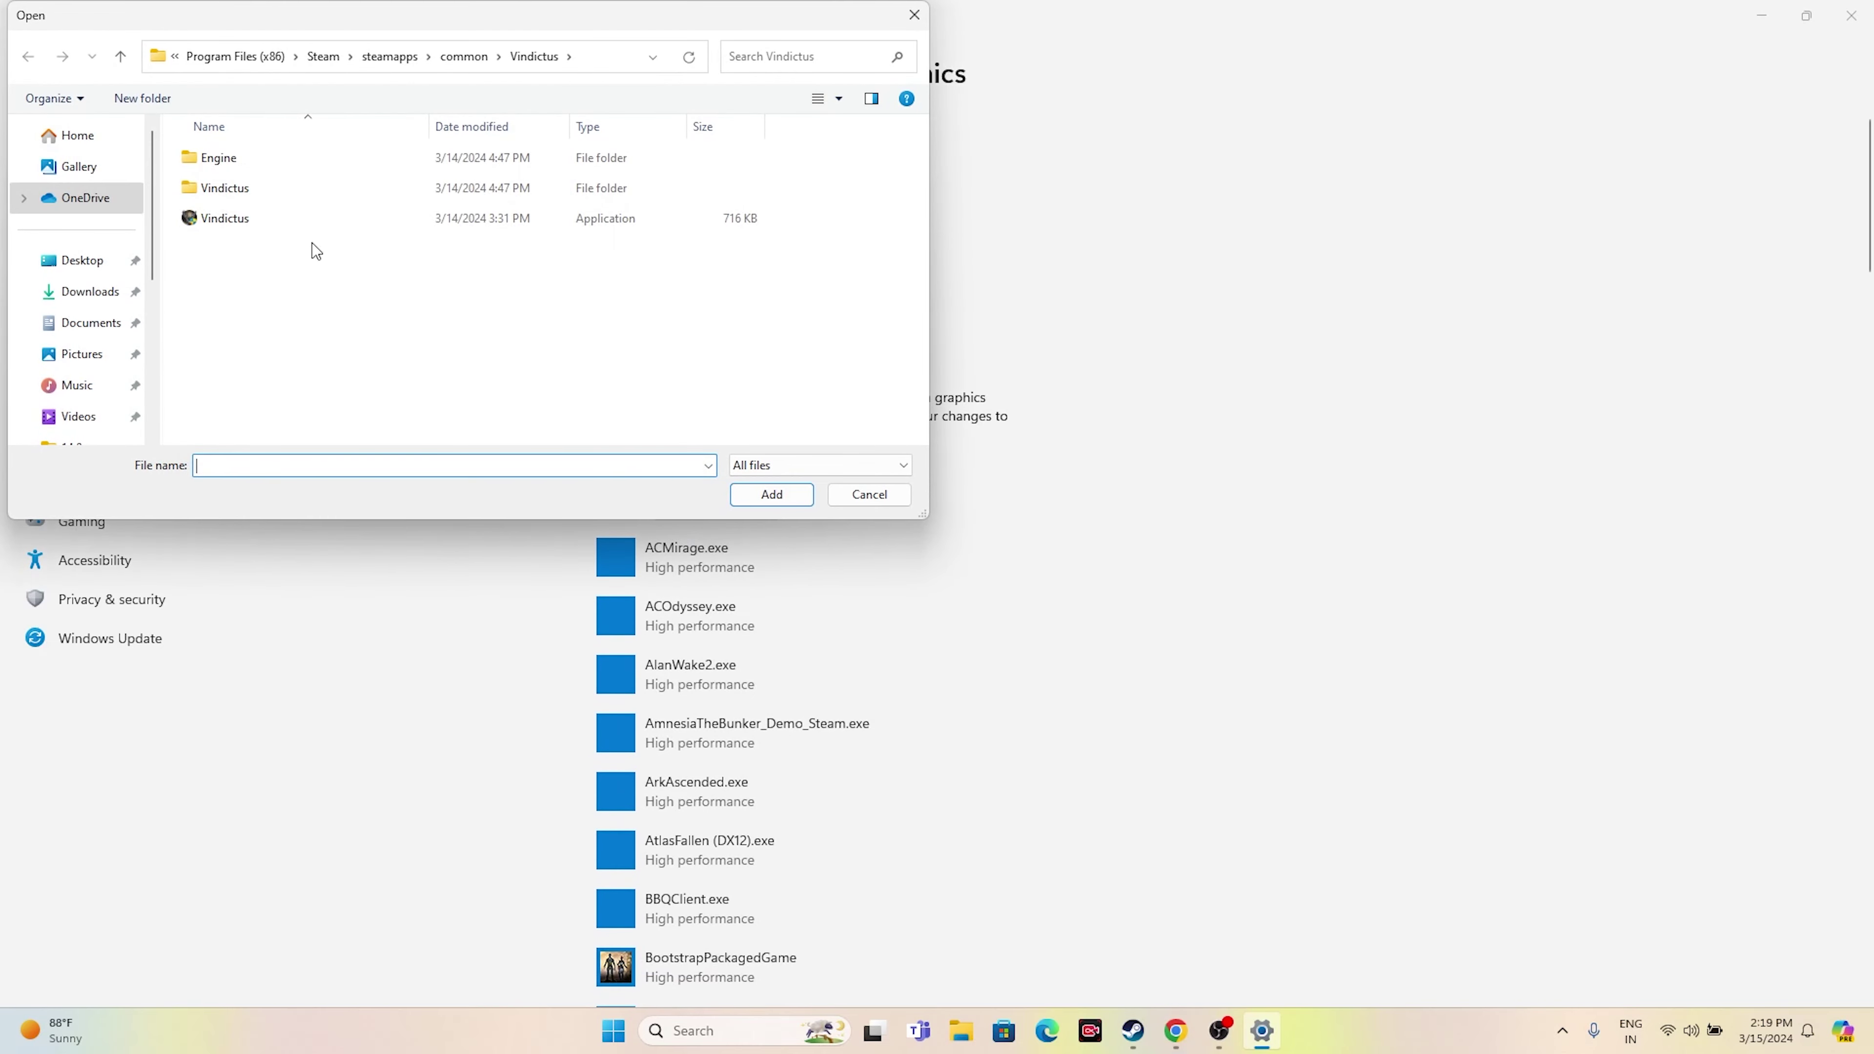
{"action": "left_click", "coordinate": [313, 221]}
{"action": "left_click", "coordinate": [799, 502]}
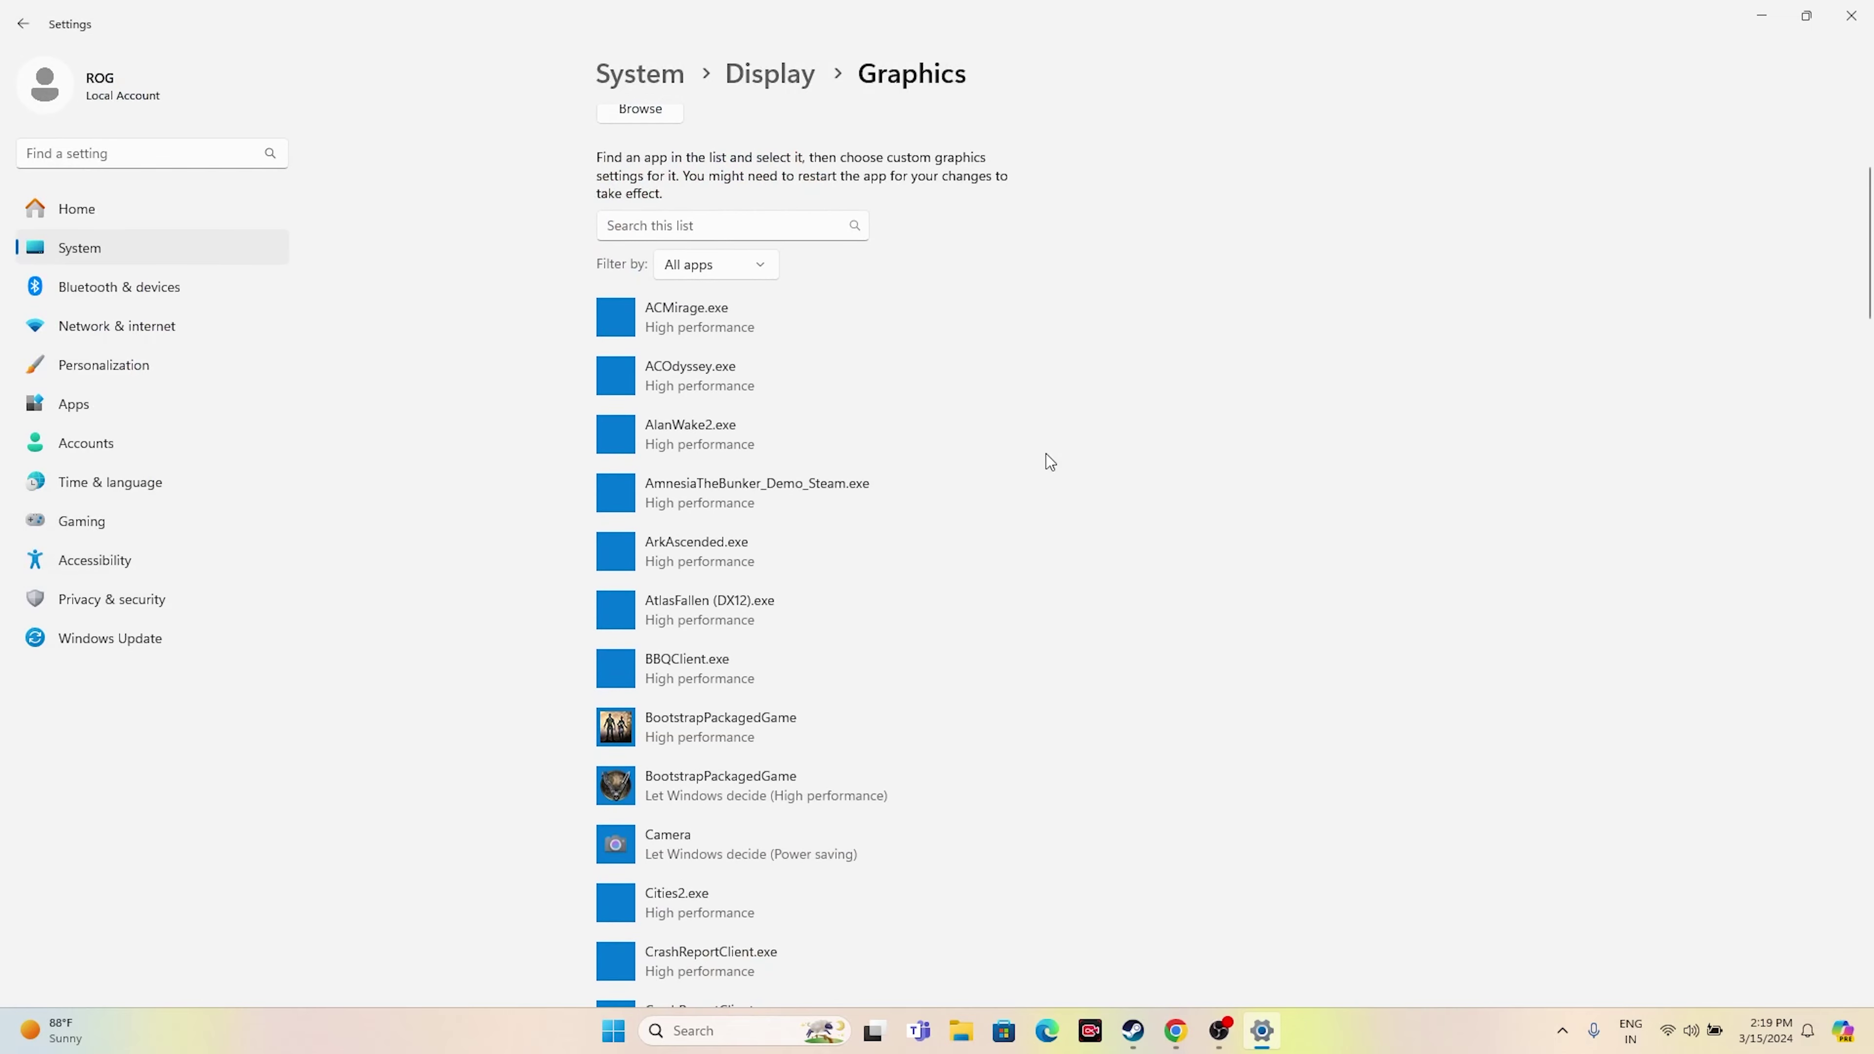
- Add the Vindictus application from the Vindictus > Binaries > Win64 subfolder to the graphics app list
{"action": "left_click", "coordinate": [657, 370]}
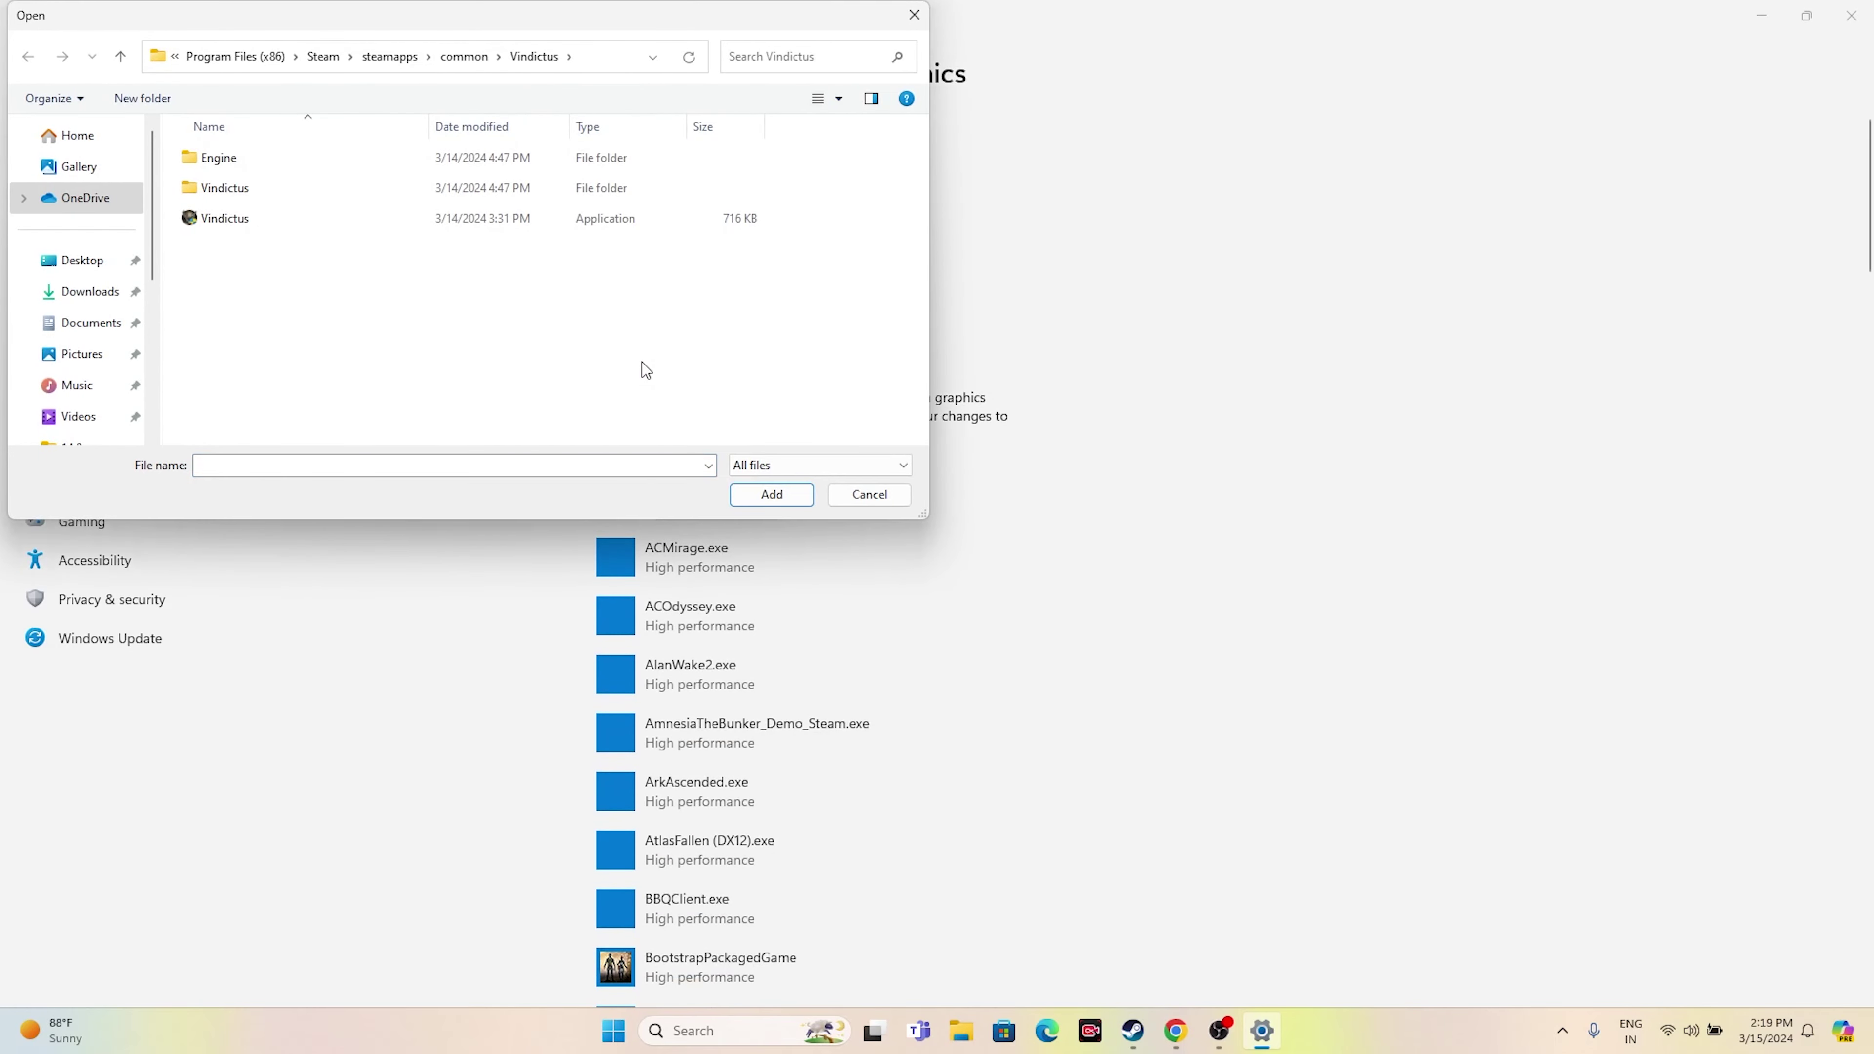
{"action": "double_click", "coordinate": [233, 190]}
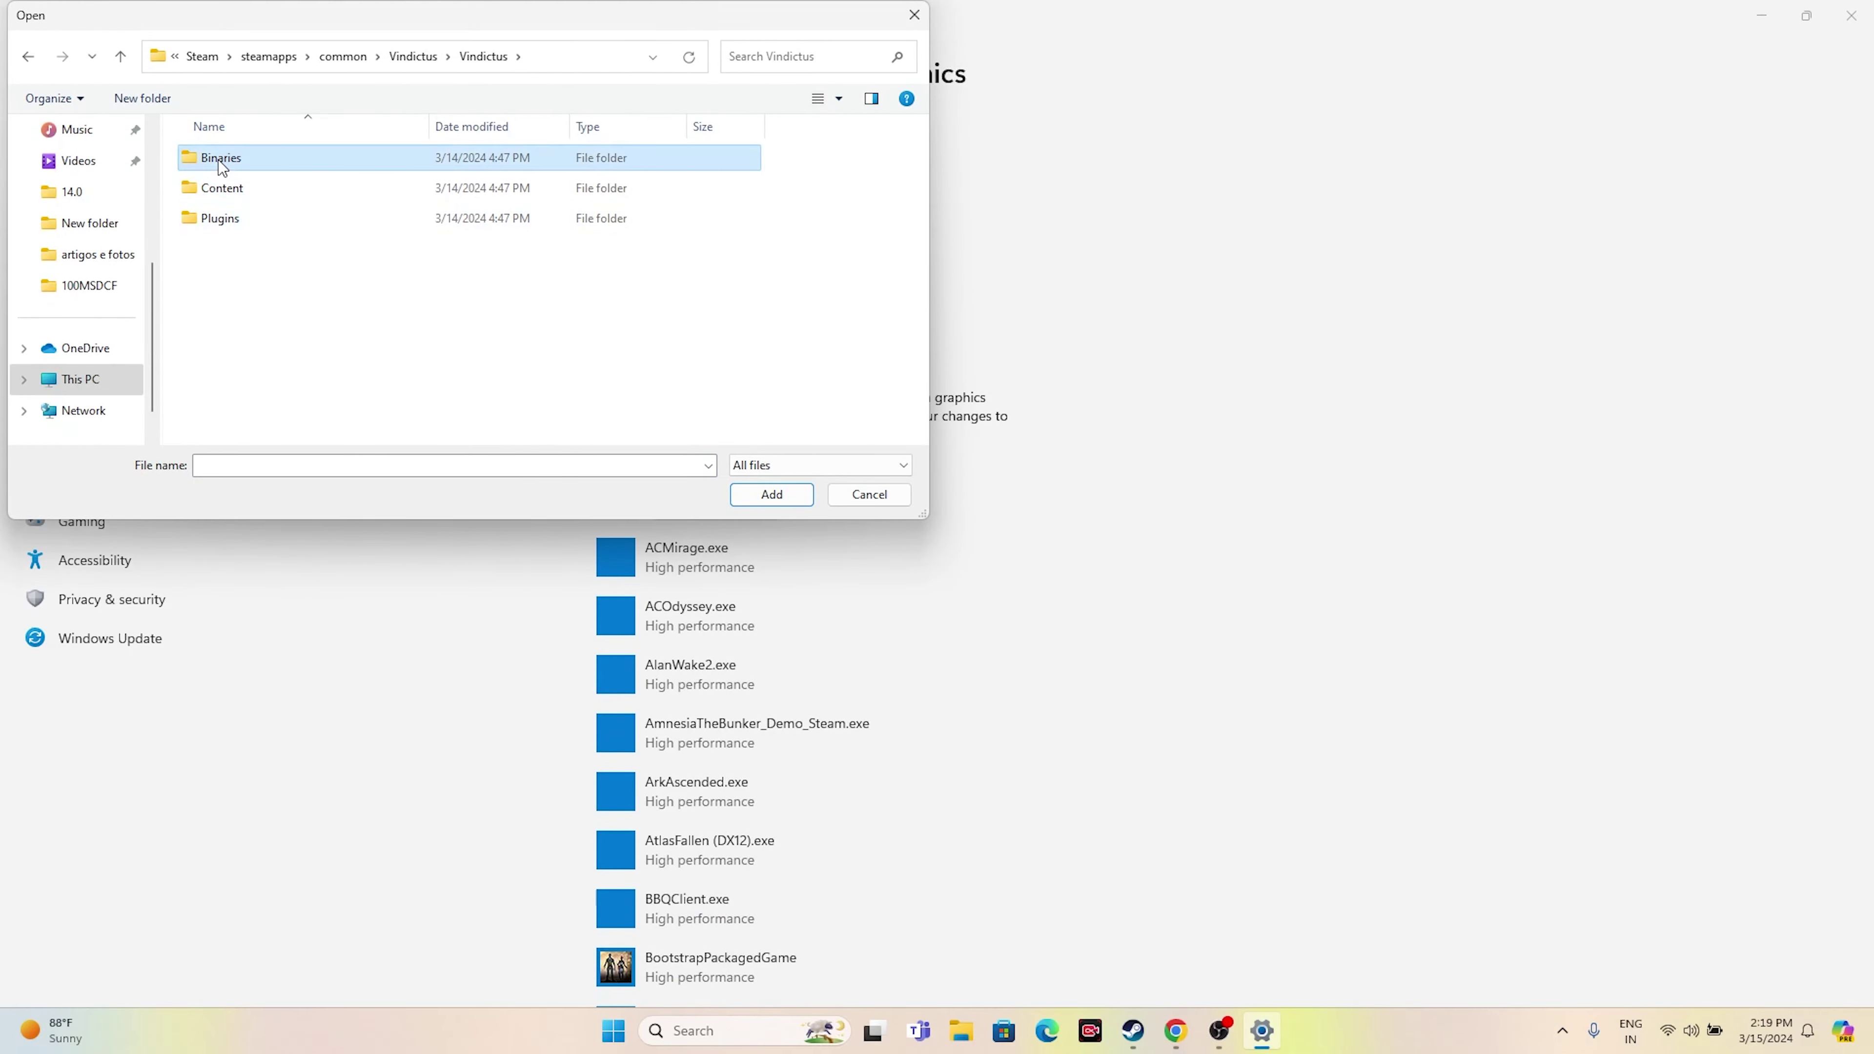
{"action": "double_click", "coordinate": [235, 158]}
{"action": "double_click", "coordinate": [236, 161]}
{"action": "left_click", "coordinate": [237, 189]}
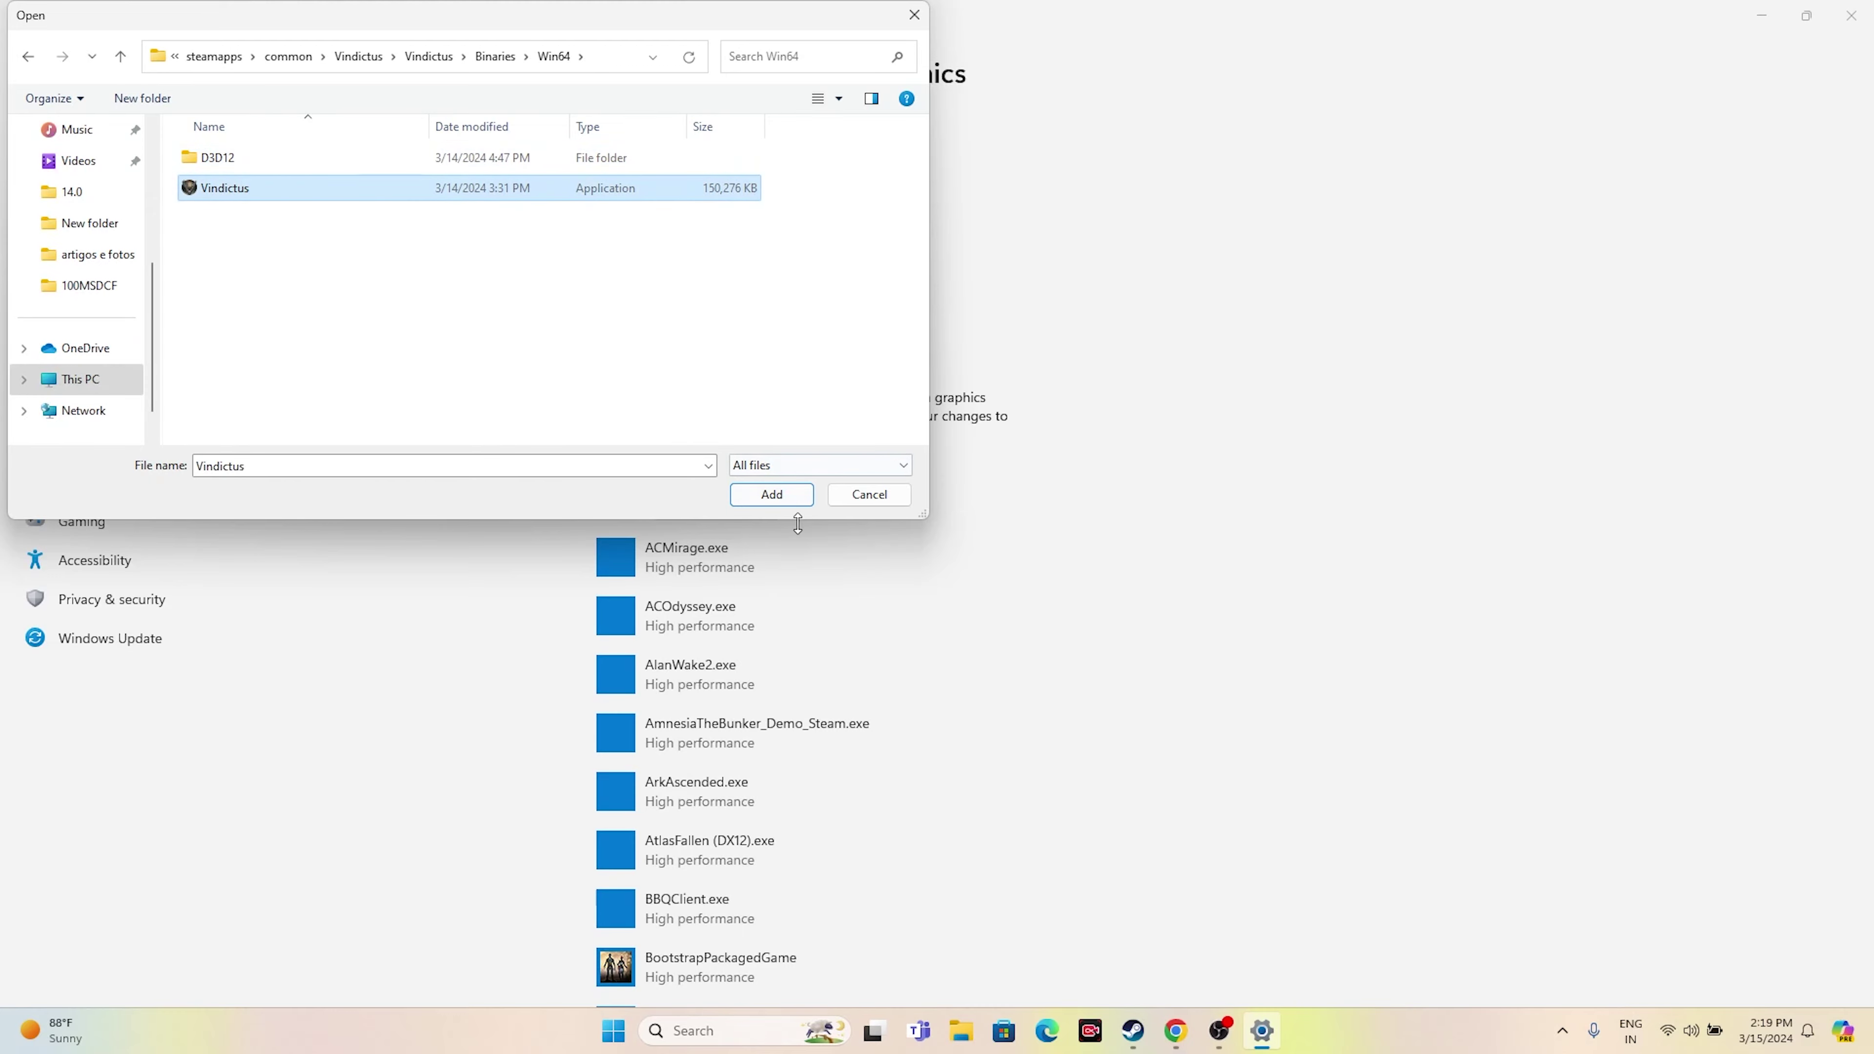
{"action": "left_click", "coordinate": [789, 501]}
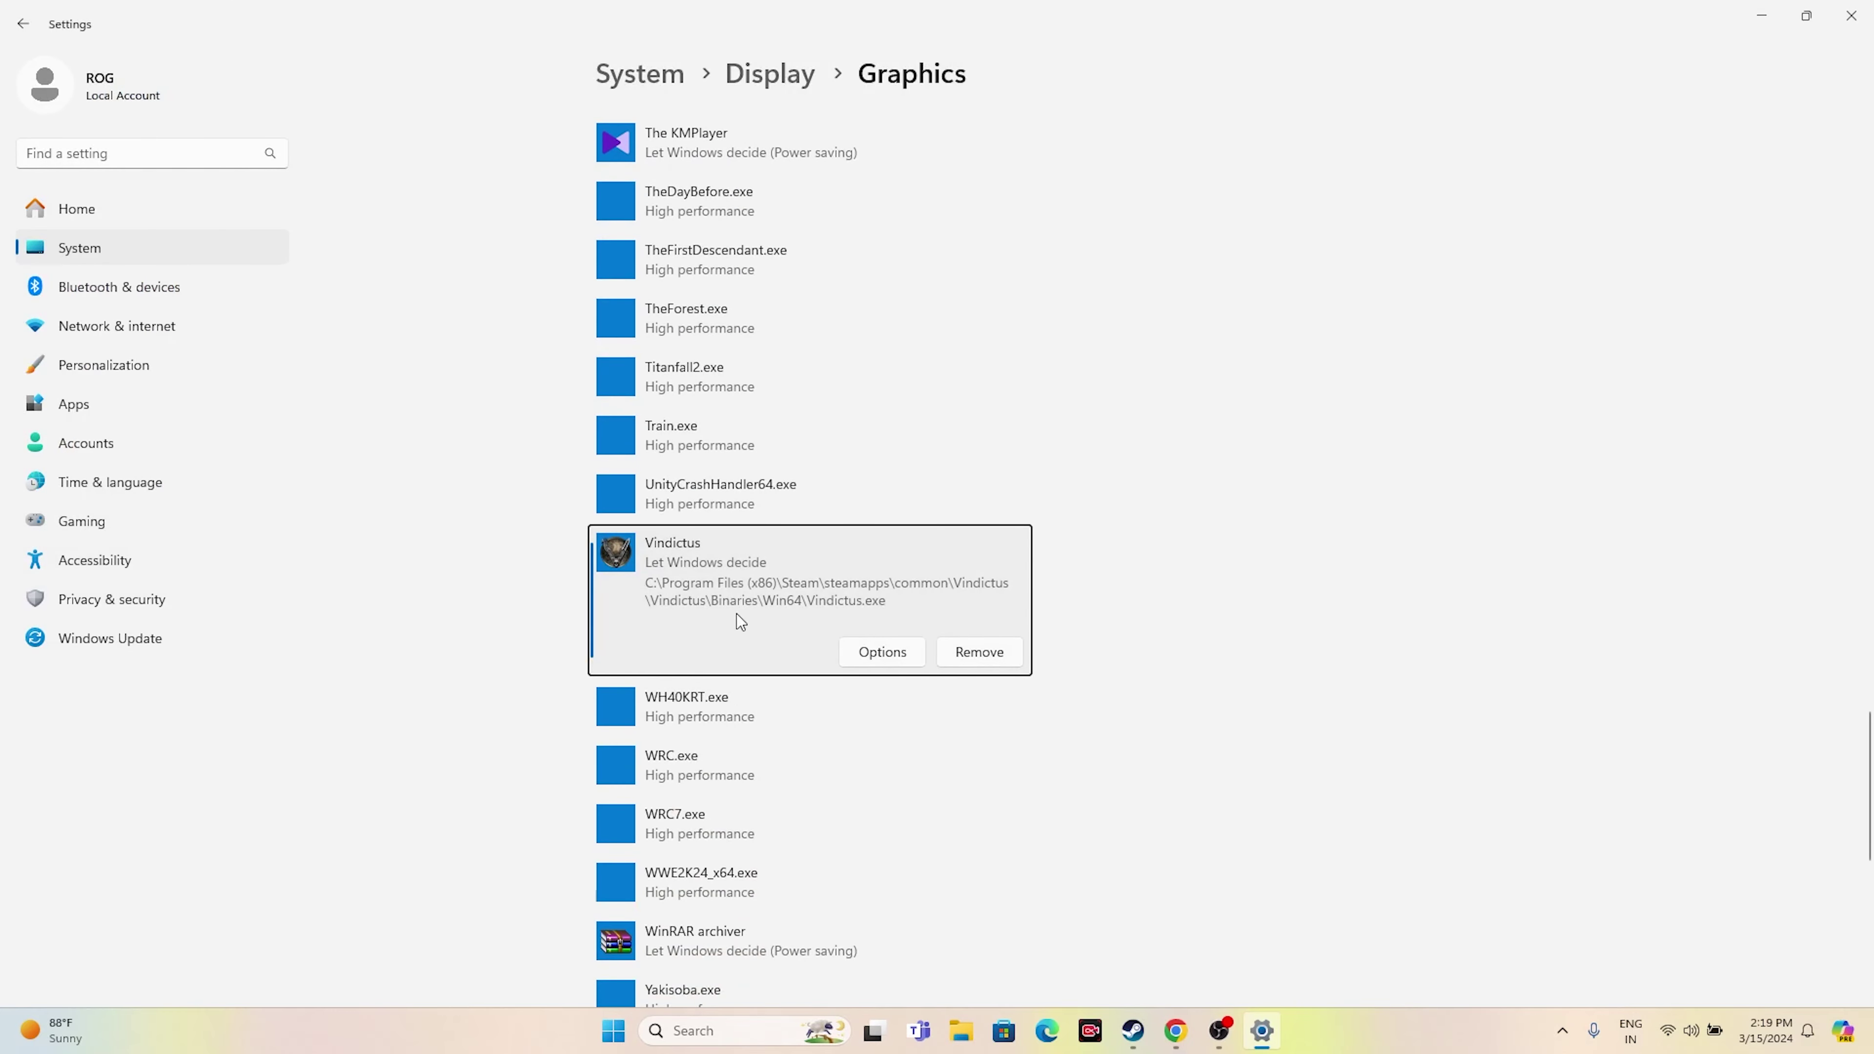
- Set the graphics preference of the Vindictus entry to High performance, save it and close Settings
{"action": "left_click", "coordinate": [882, 653]}
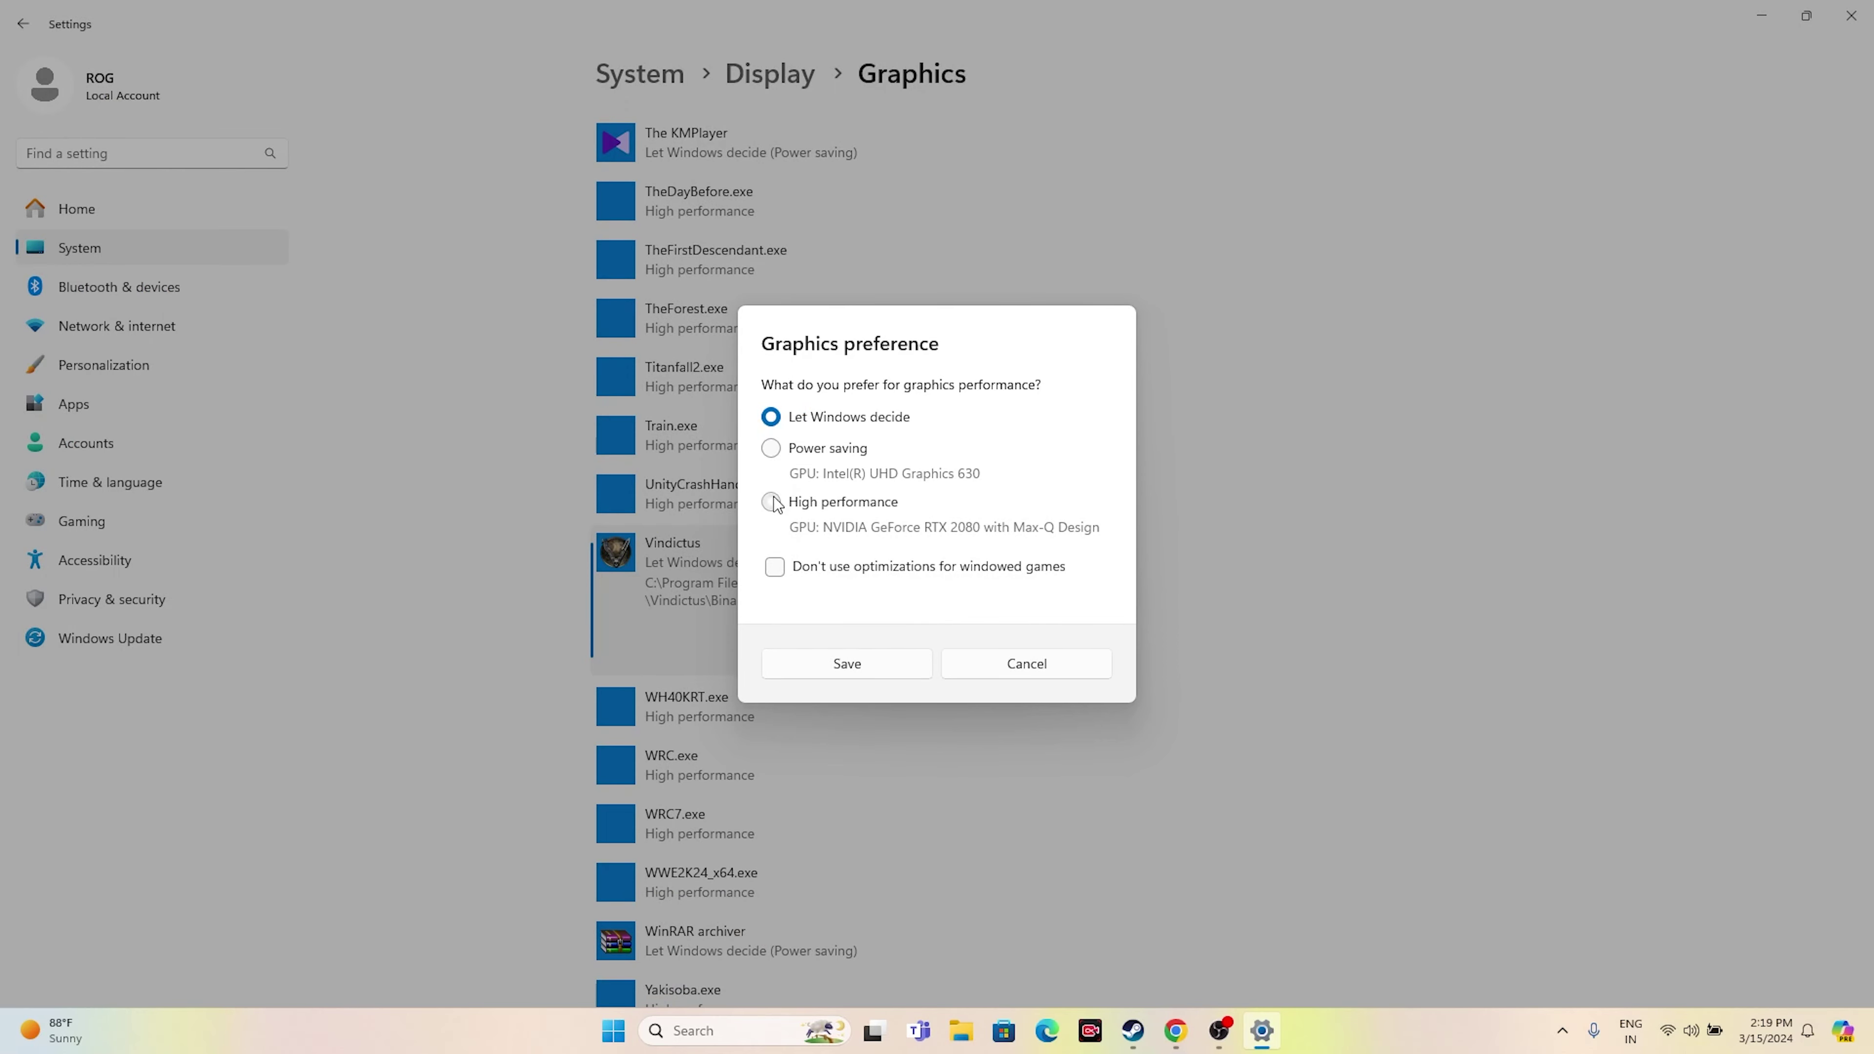
{"action": "left_click", "coordinate": [848, 668]}
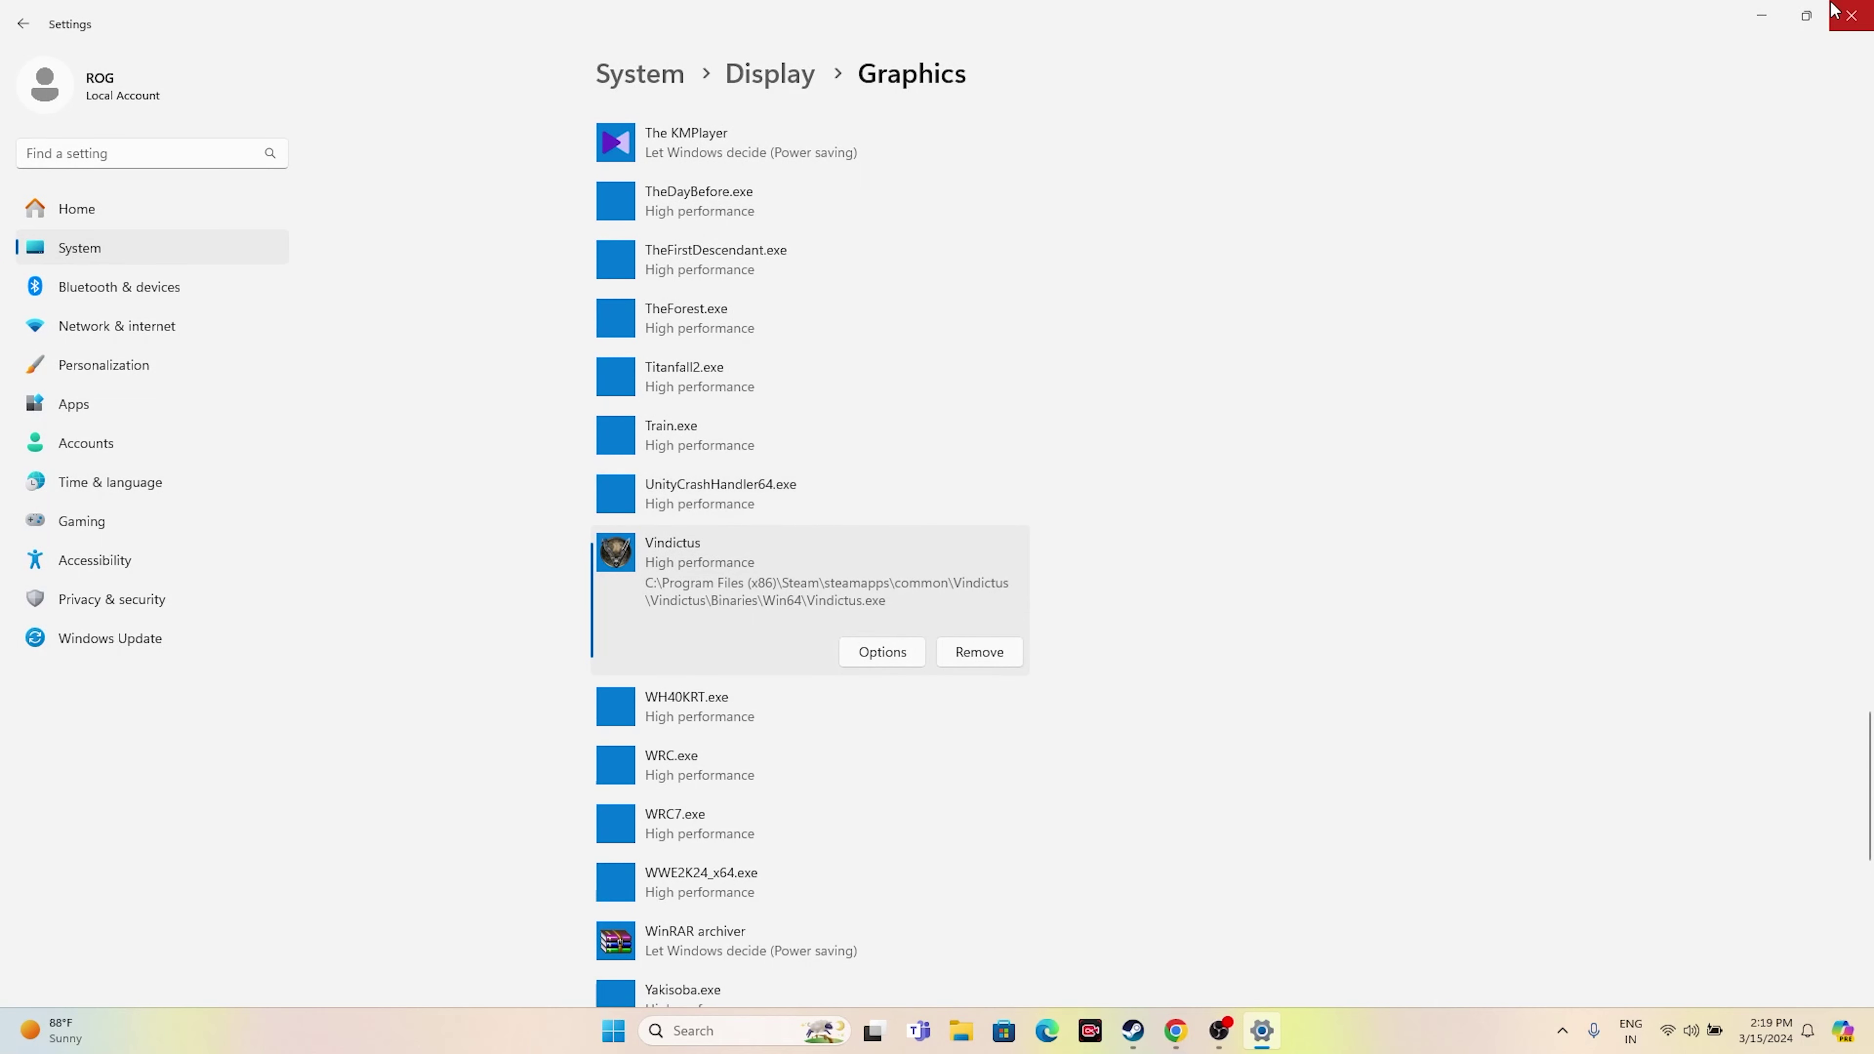
{"action": "left_click", "coordinate": [1850, 15]}
- Switch to Steam to view the Vindictus: Defying Fate Playtest library page, and minimize Steam again
{"action": "left_click", "coordinate": [1155, 1030]}
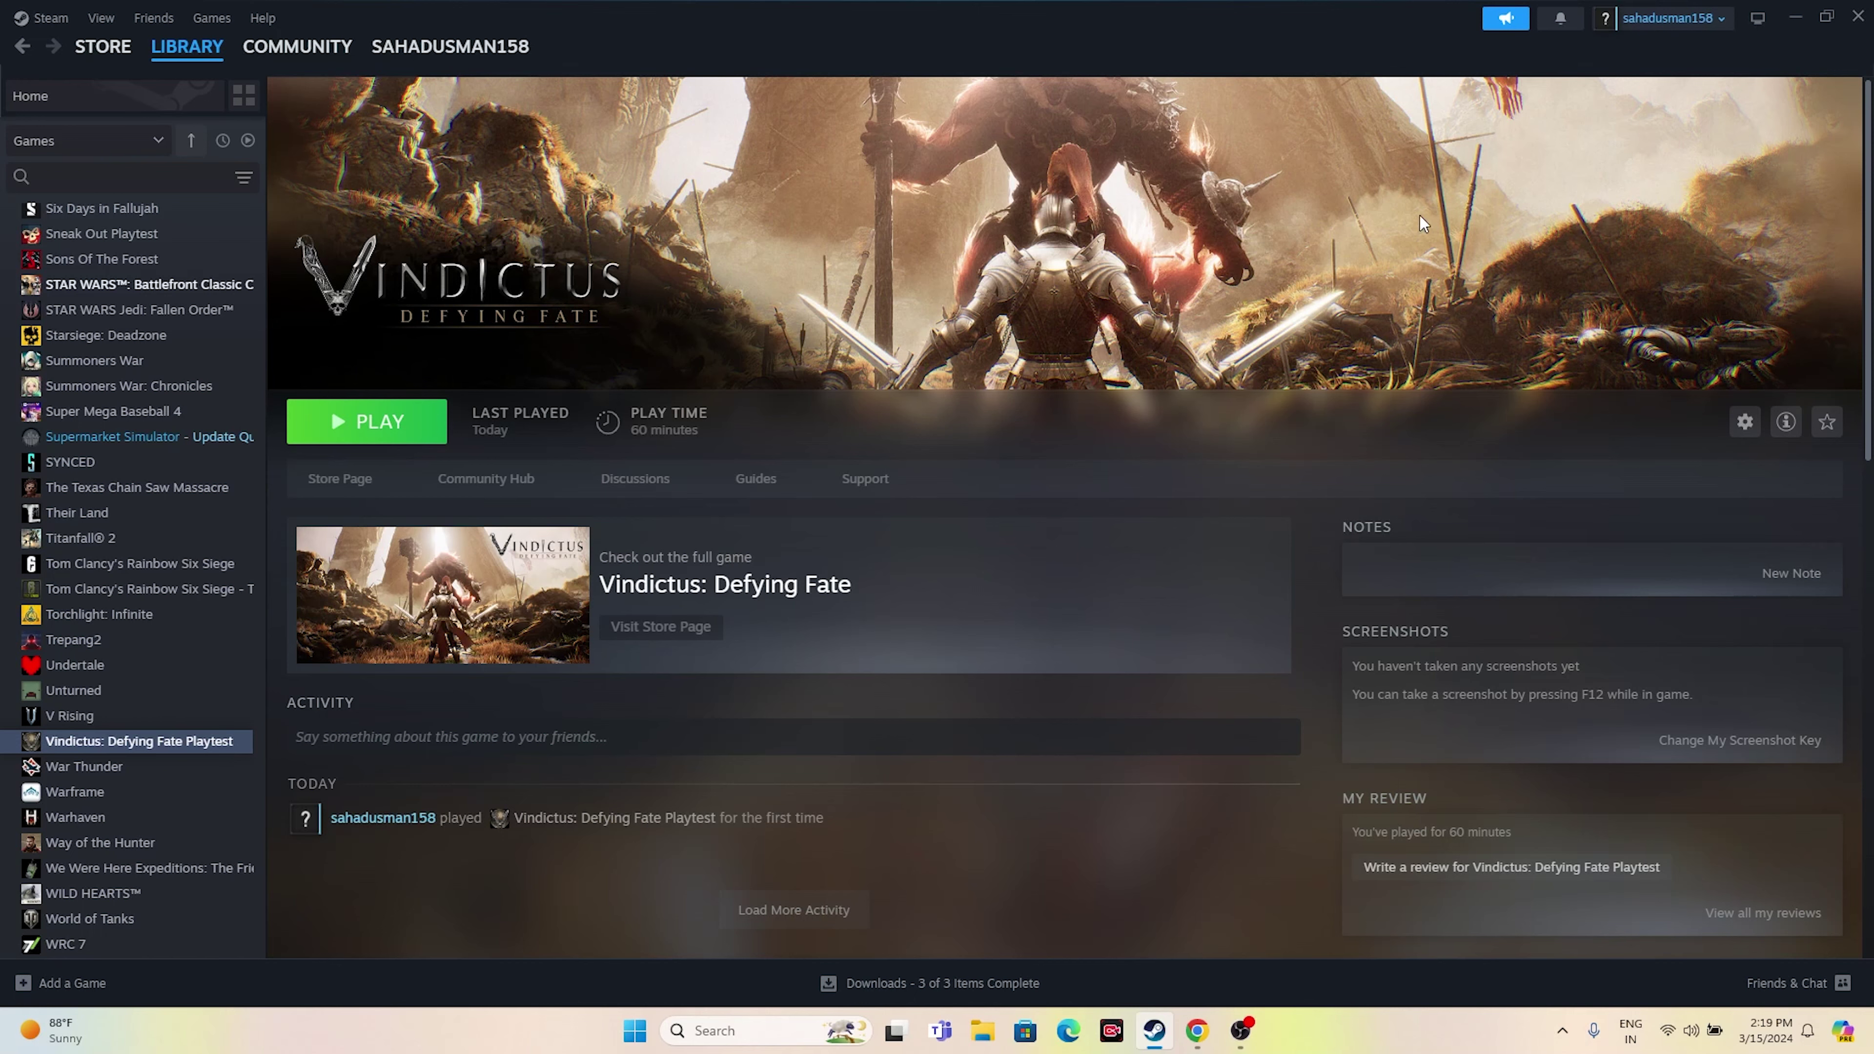
{"action": "left_click", "coordinate": [1794, 16]}
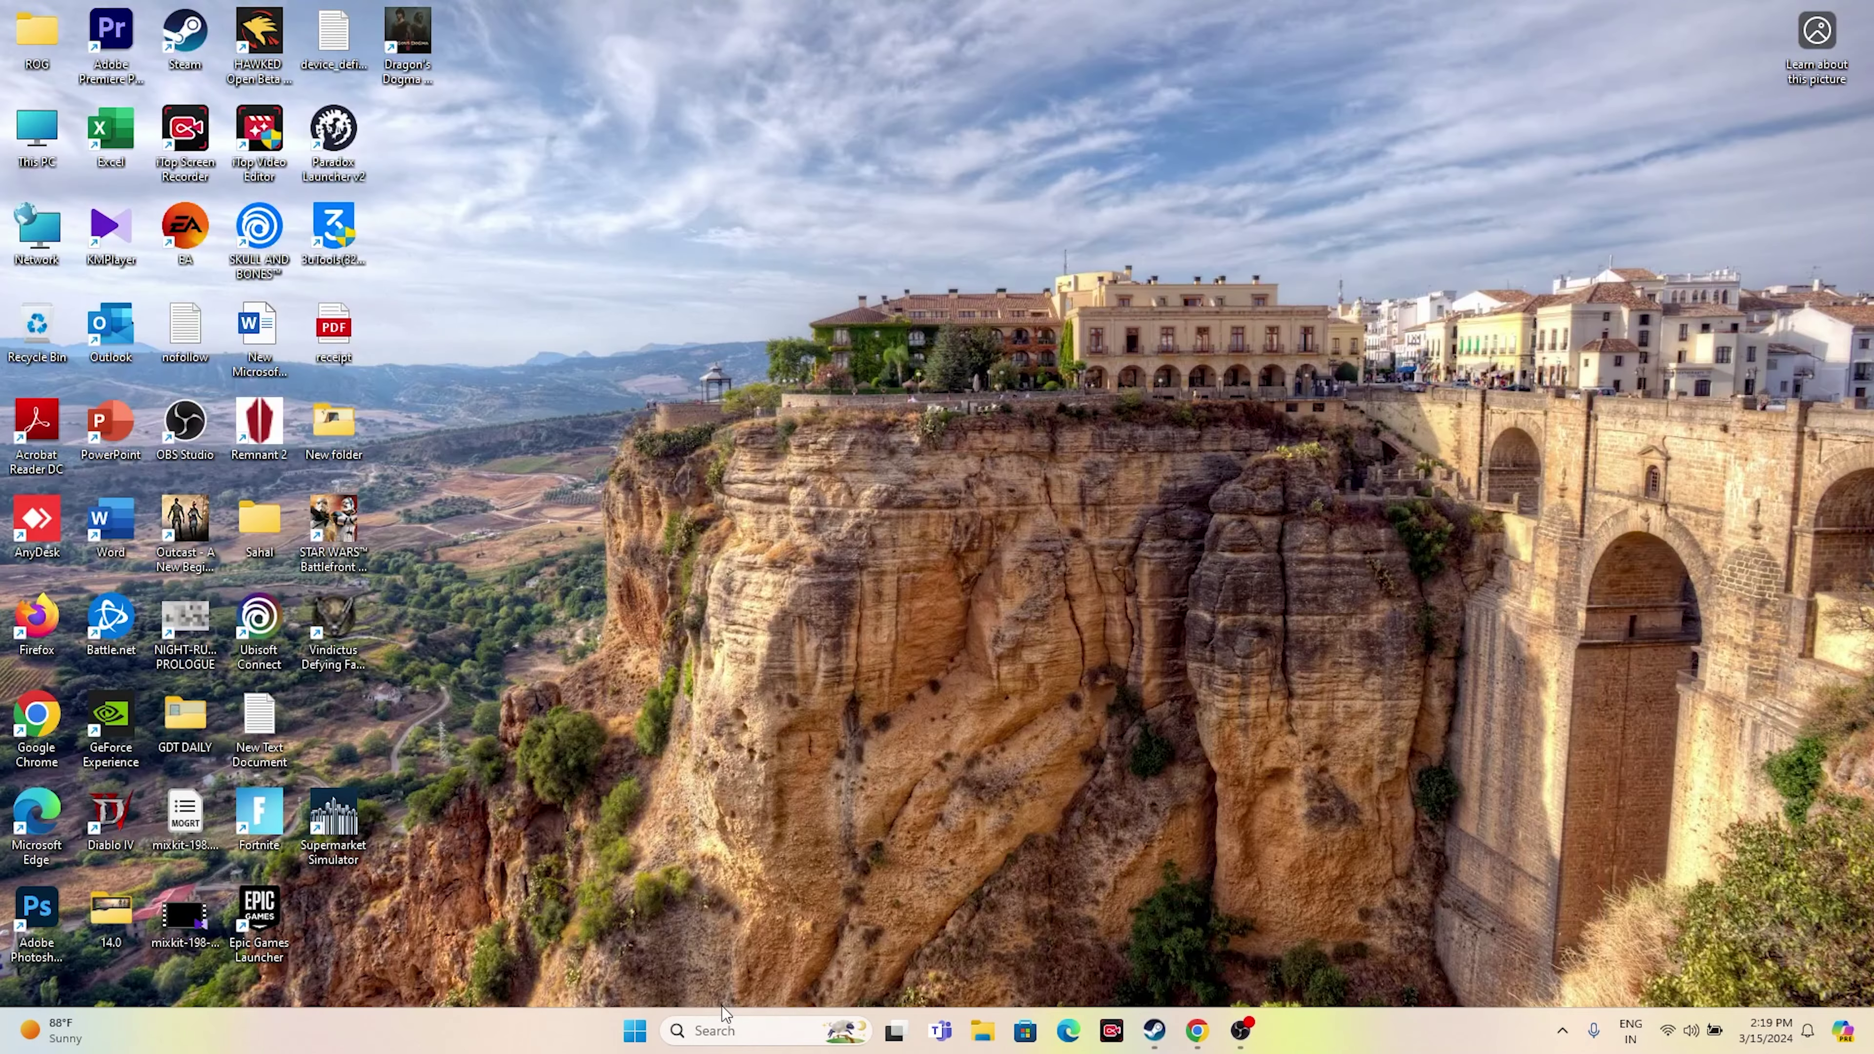
- Search Windows for "view advanced system settings" and open the matching Control Panel entry
{"action": "left_click", "coordinate": [721, 1033]}
{"action": "type", "text": "vi"}
{"action": "type", "text": "ewv"}
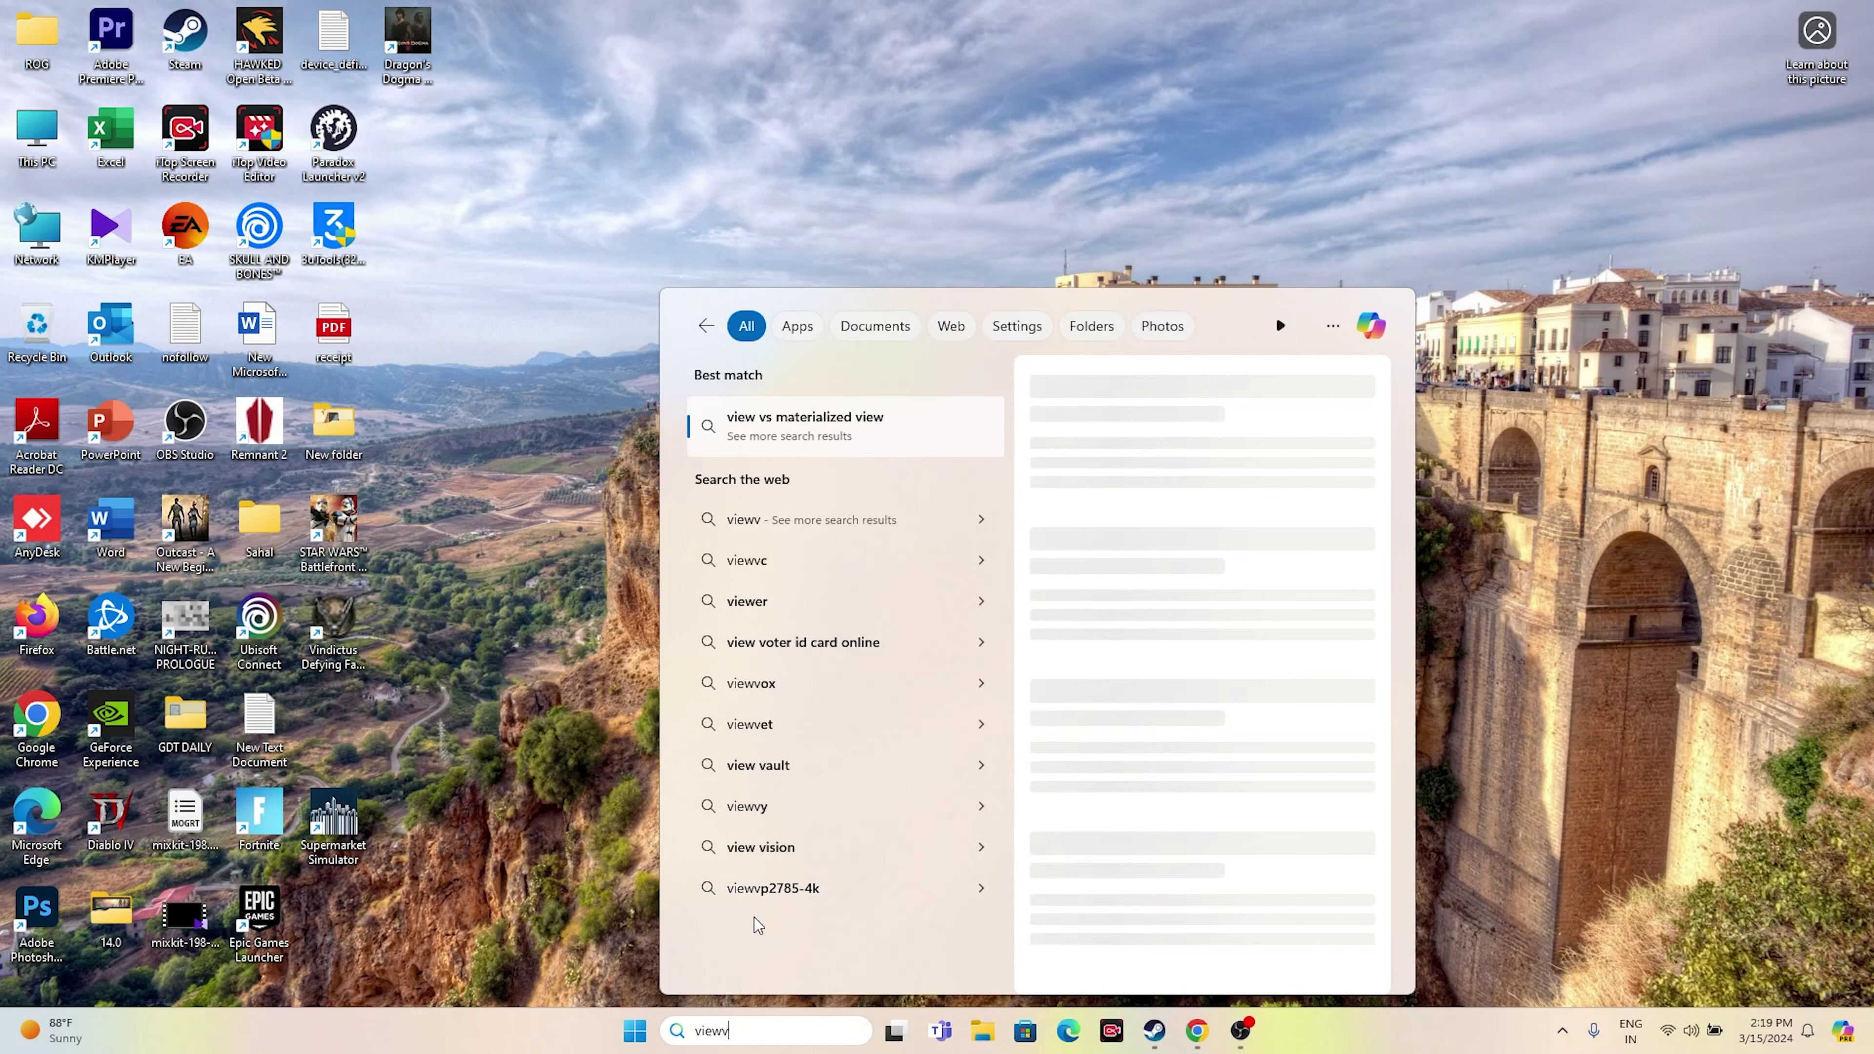
{"action": "key", "text": "BackSpace"}
{"action": "type", "text": "advanced system settings"}
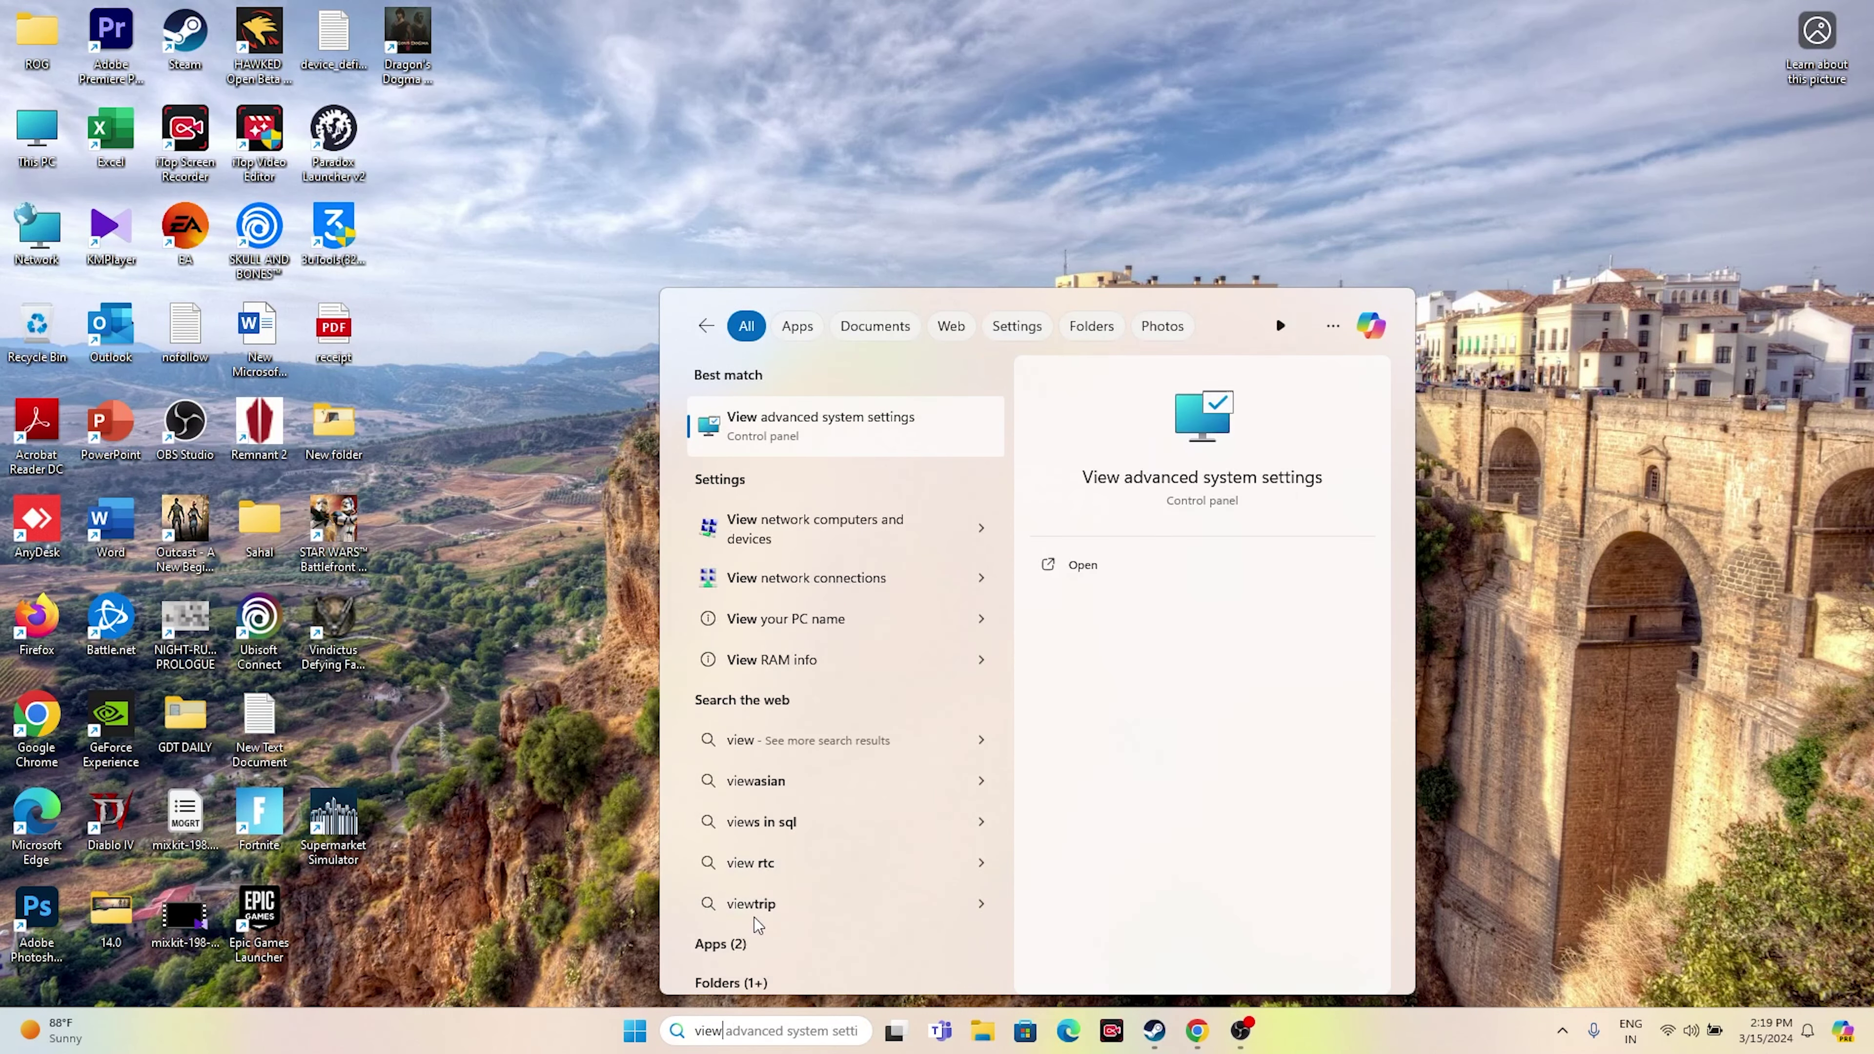
{"action": "left_click", "coordinate": [826, 427]}
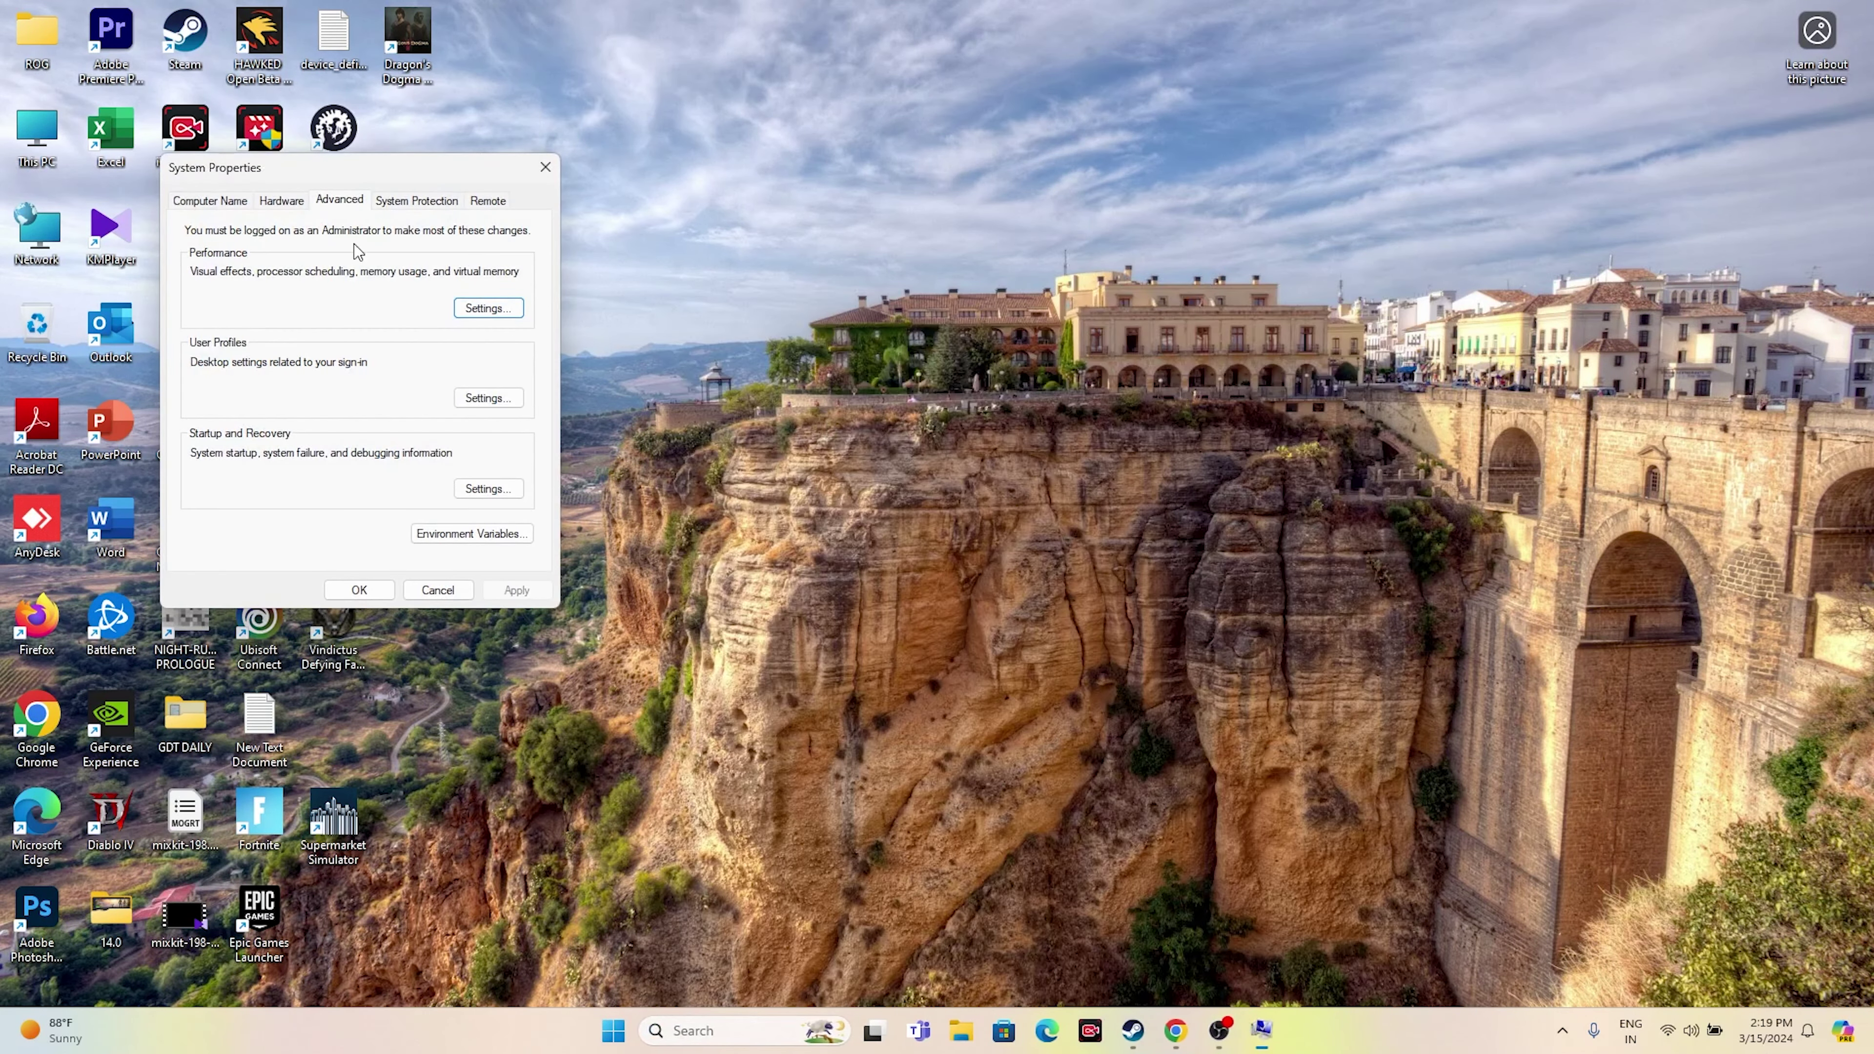
- Open the Virtual Memory settings from the advanced Performance Options
{"action": "left_click", "coordinate": [475, 307]}
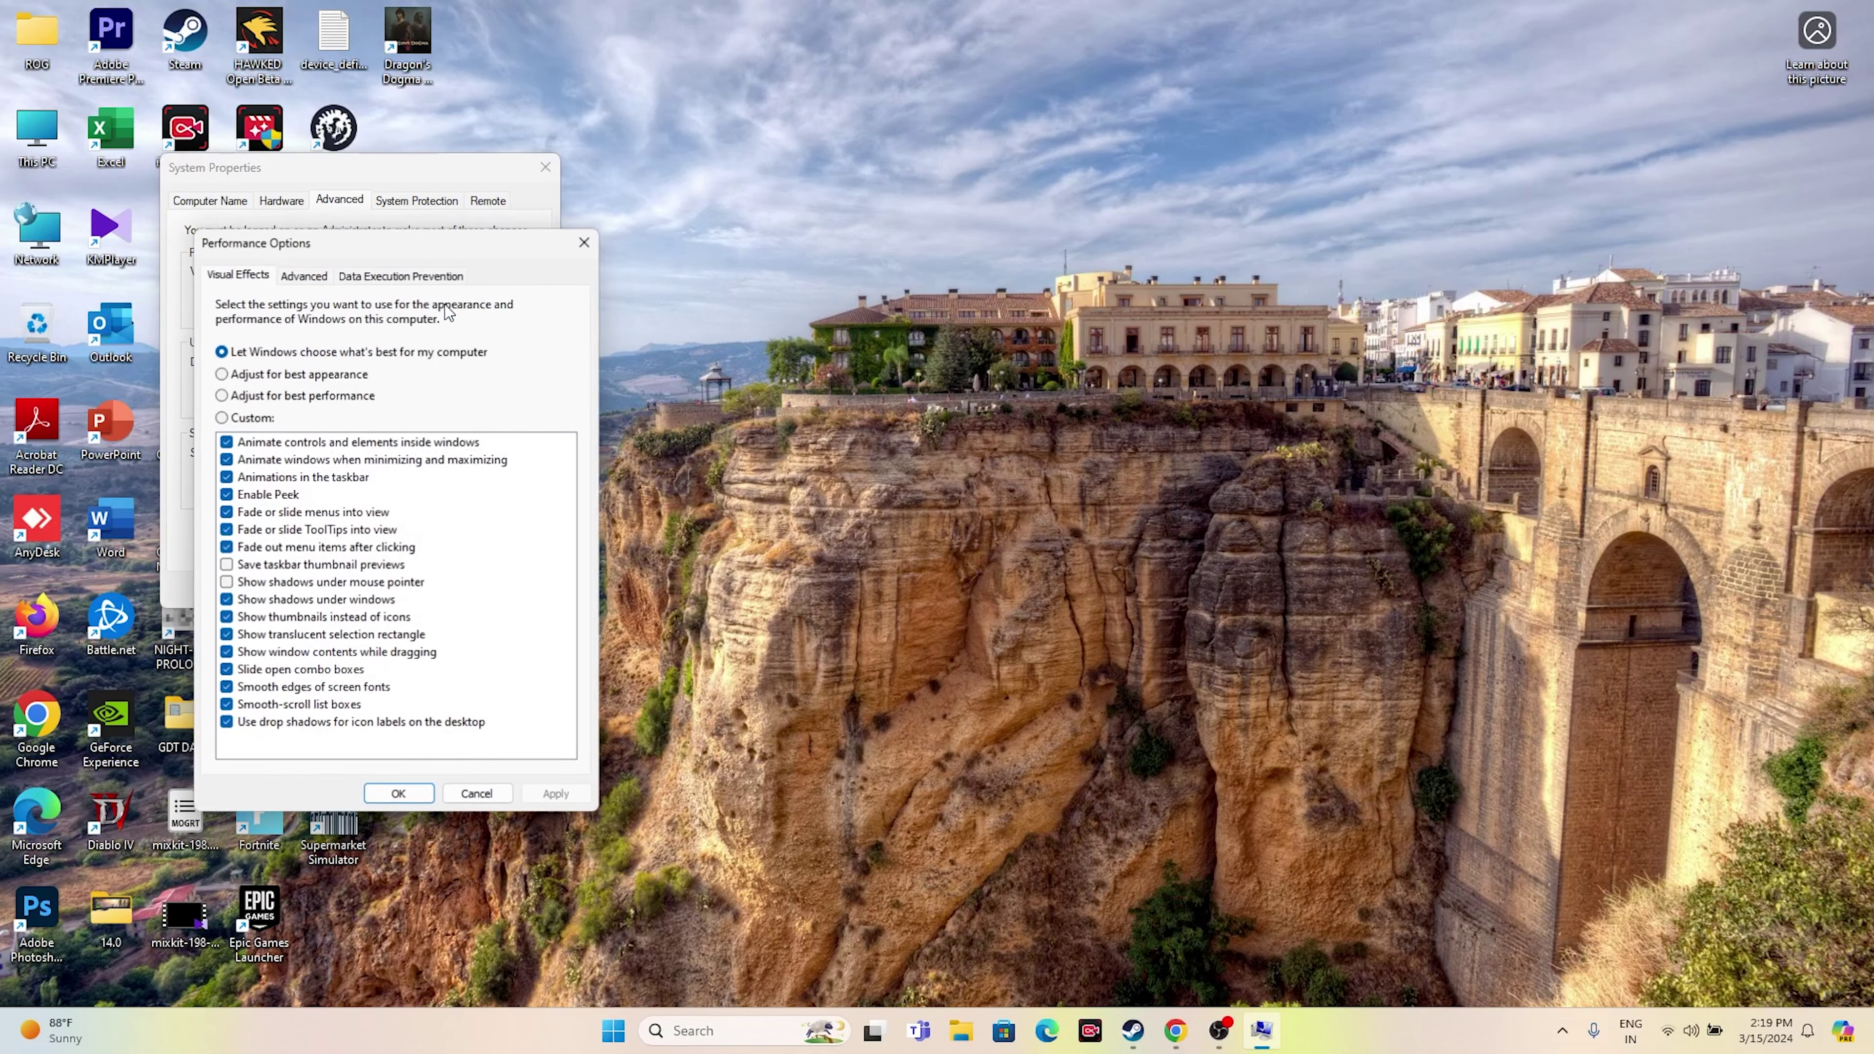
{"action": "left_click", "coordinate": [323, 280]}
{"action": "left_click", "coordinate": [496, 525]}
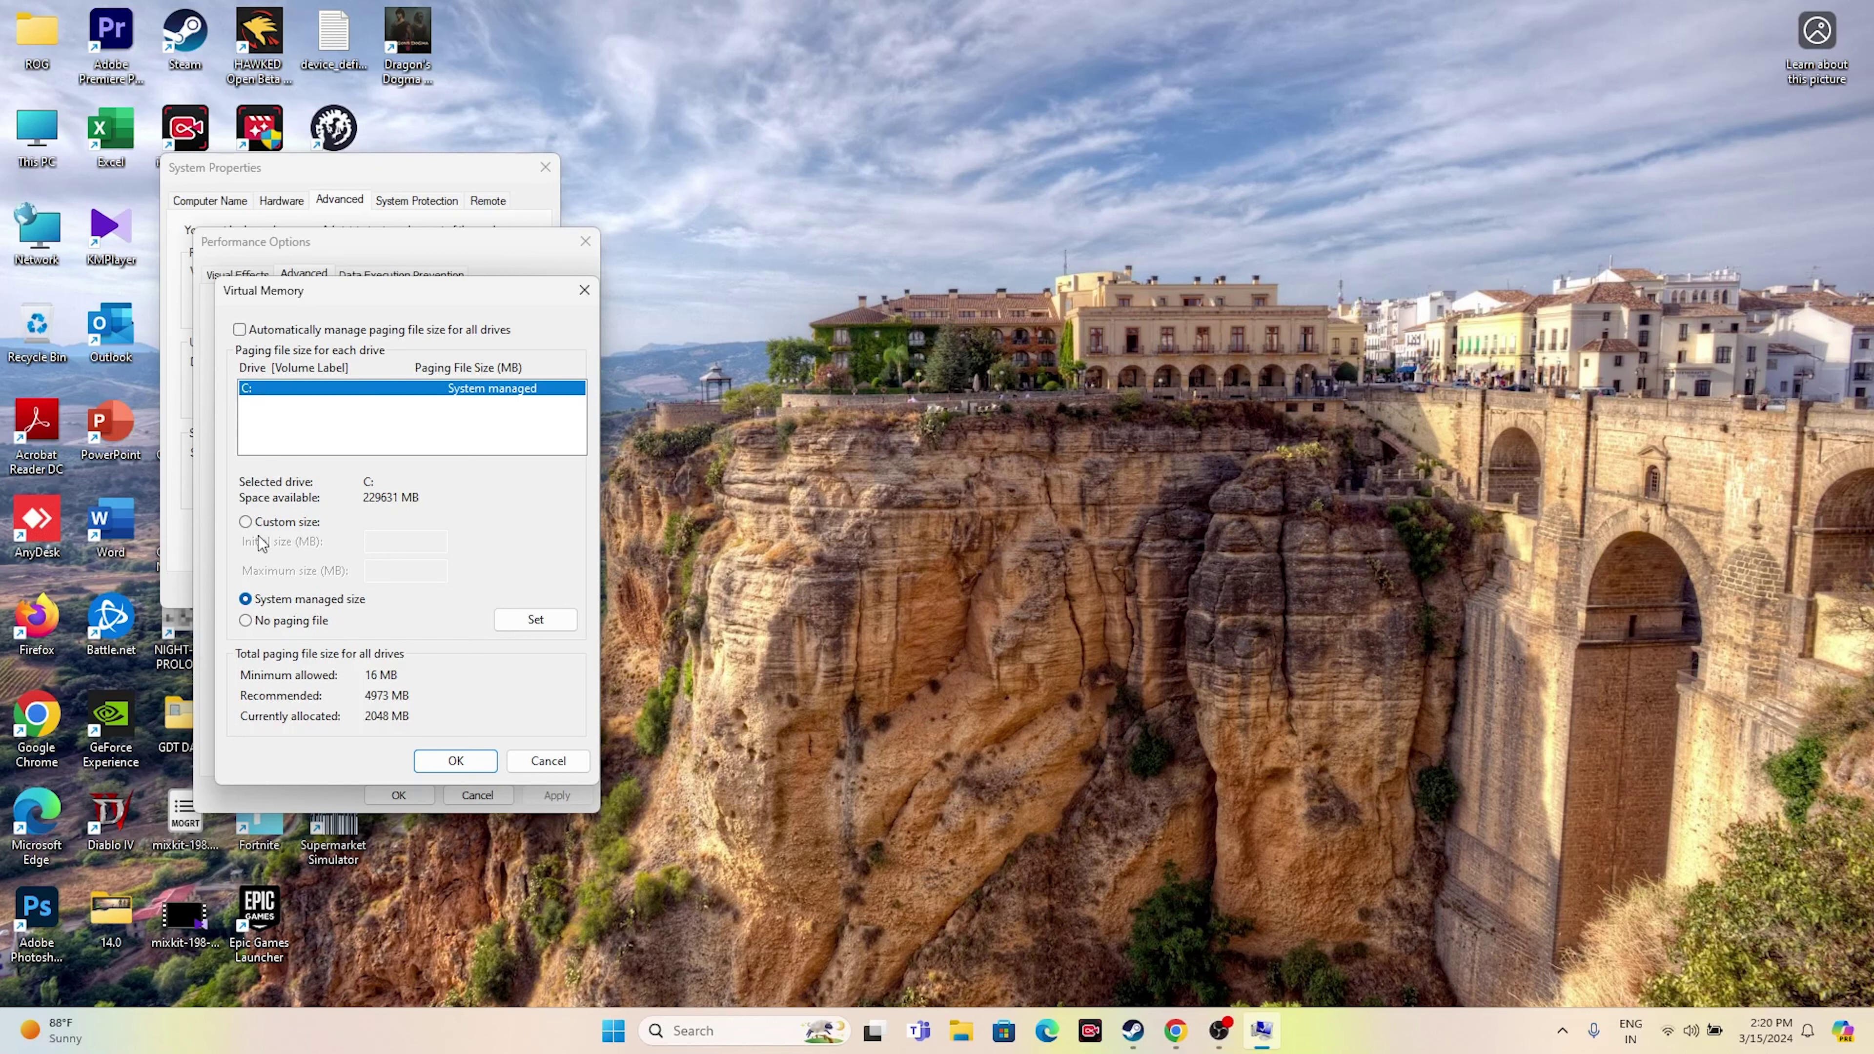
- Choose a custom paging file size for drive C: and open Calculator to work out the sizes
{"action": "left_click", "coordinate": [245, 522]}
{"action": "left_click", "coordinate": [396, 546]}
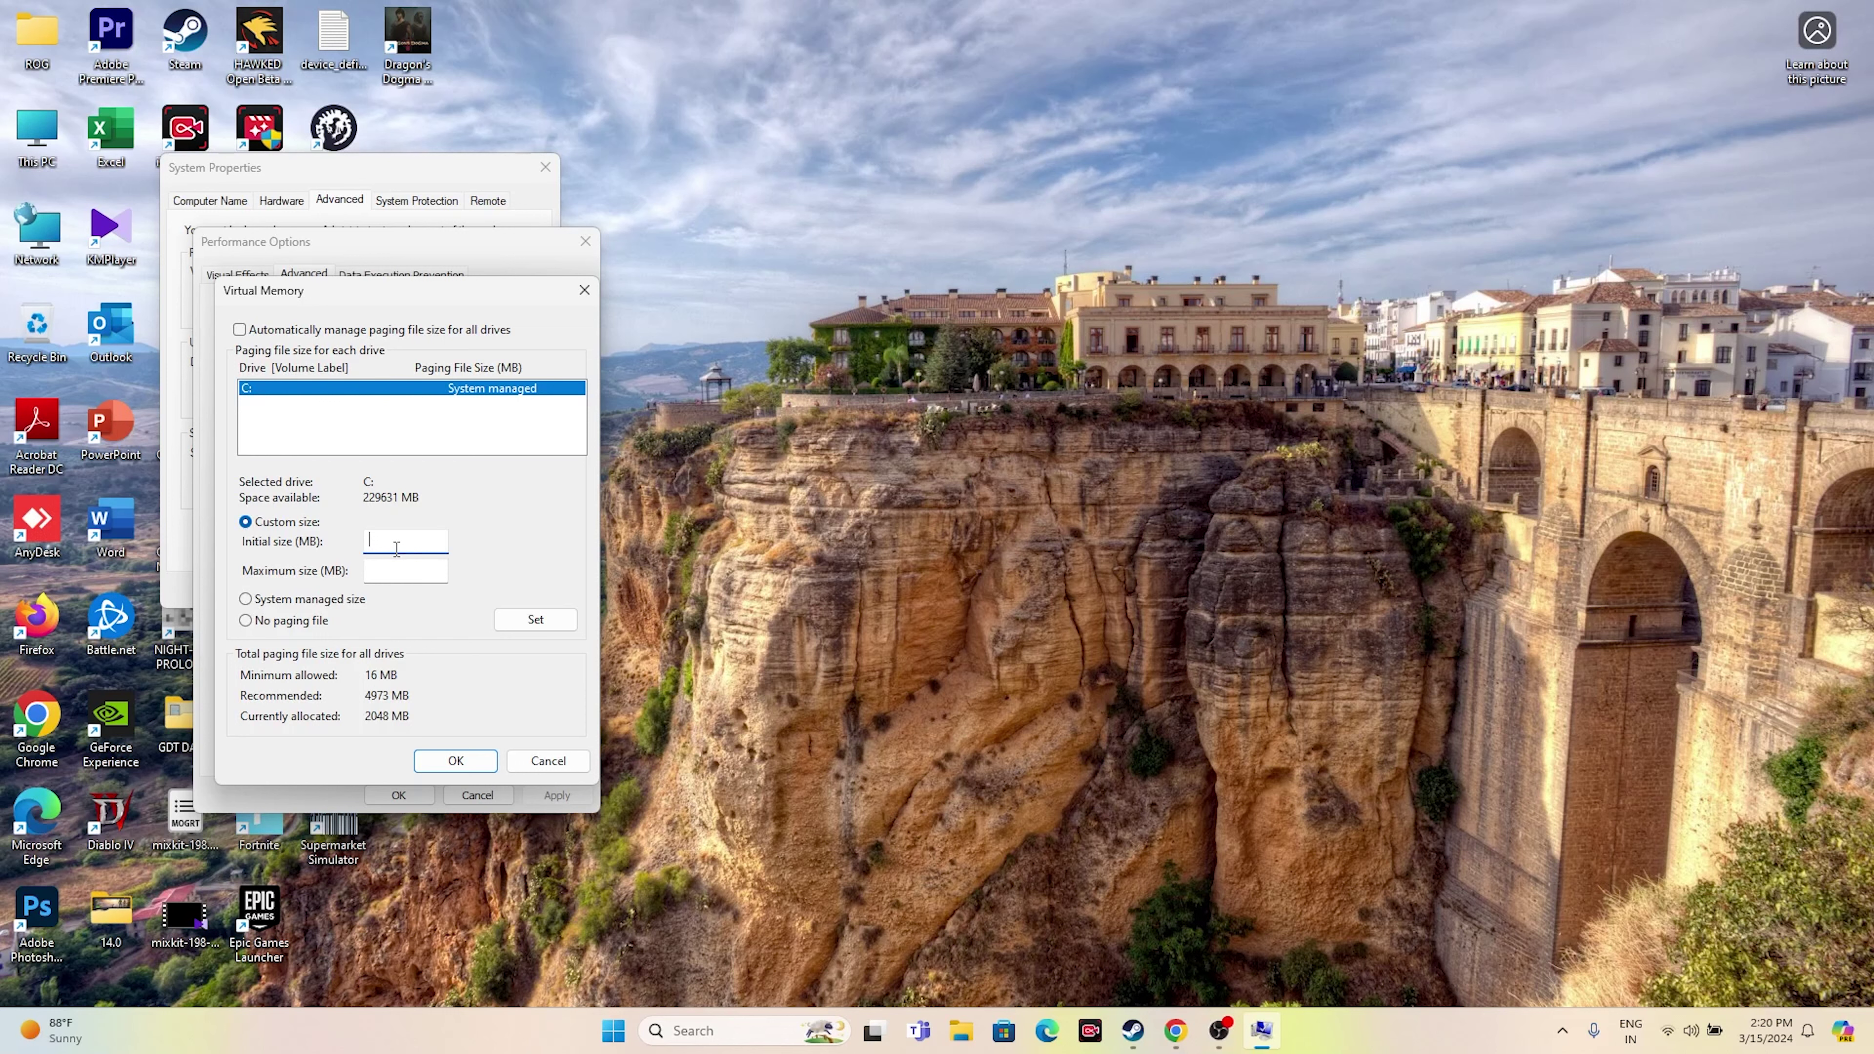
{"action": "left_click", "coordinate": [389, 579]}
{"action": "left_click", "coordinate": [660, 1033]}
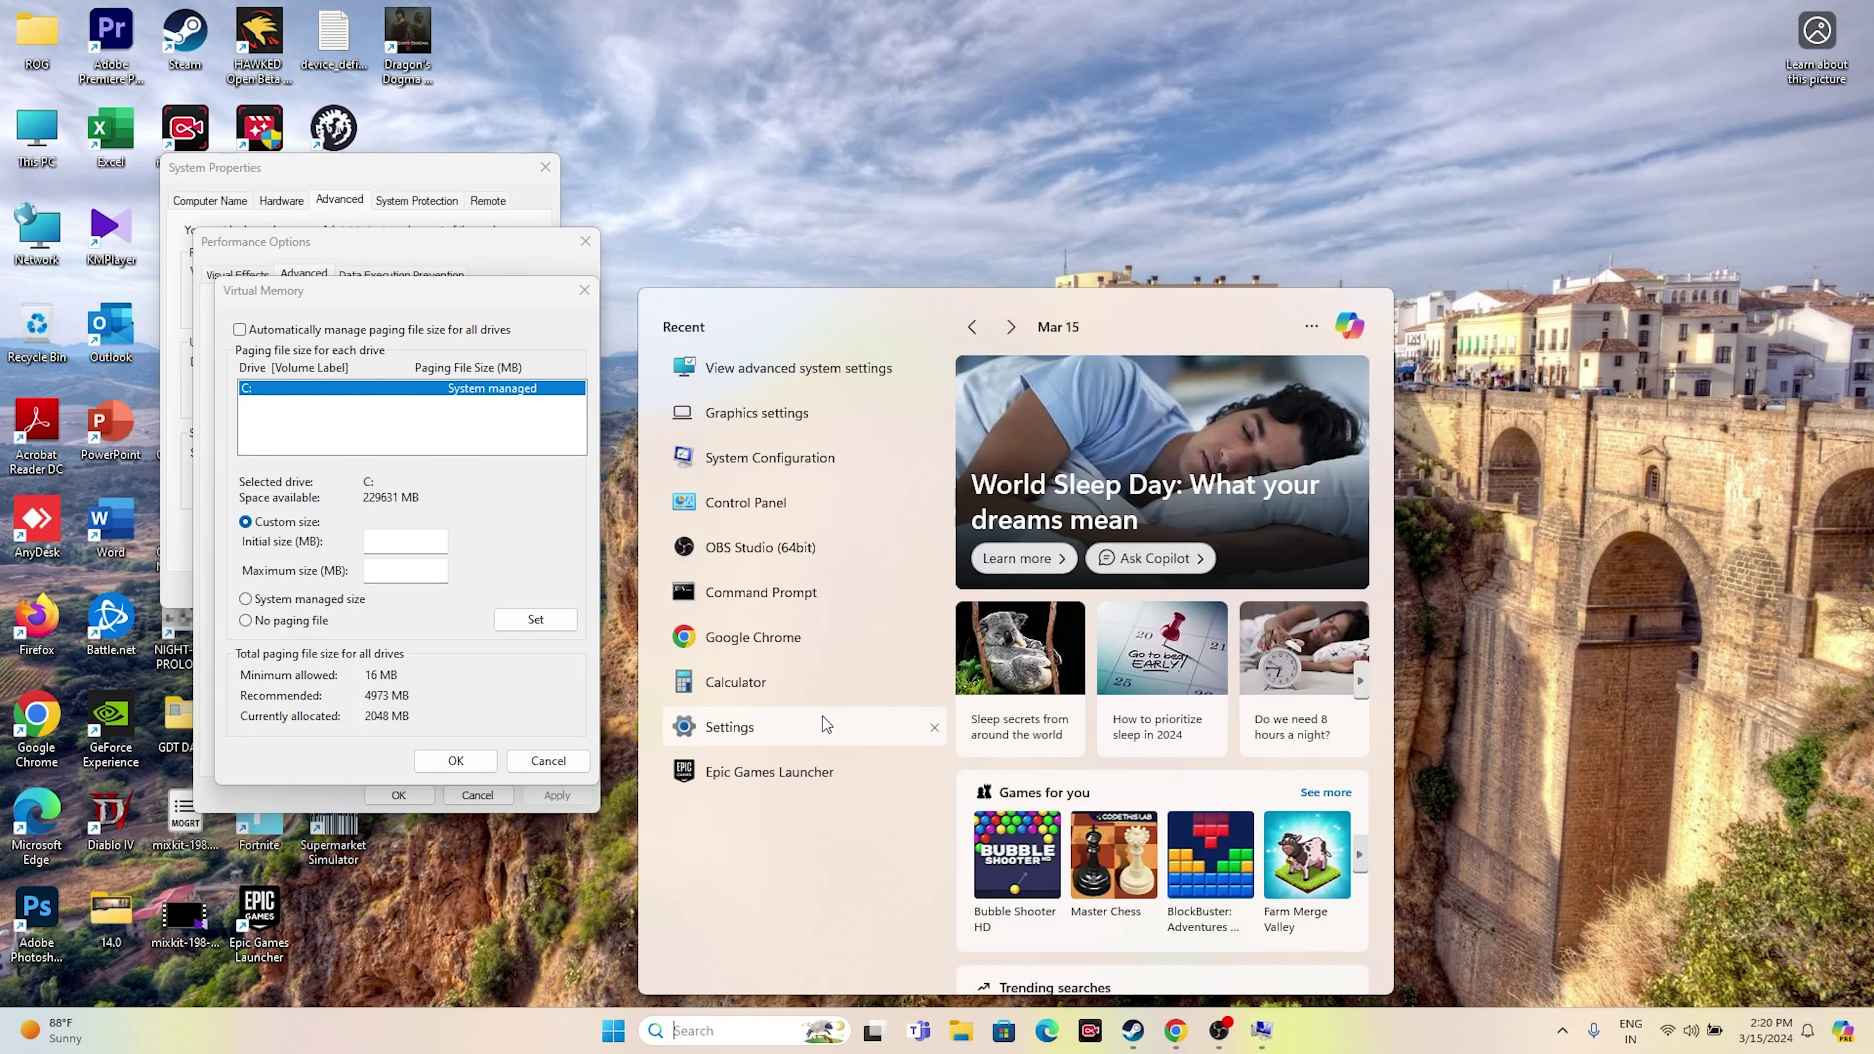
{"action": "left_click", "coordinate": [752, 686]}
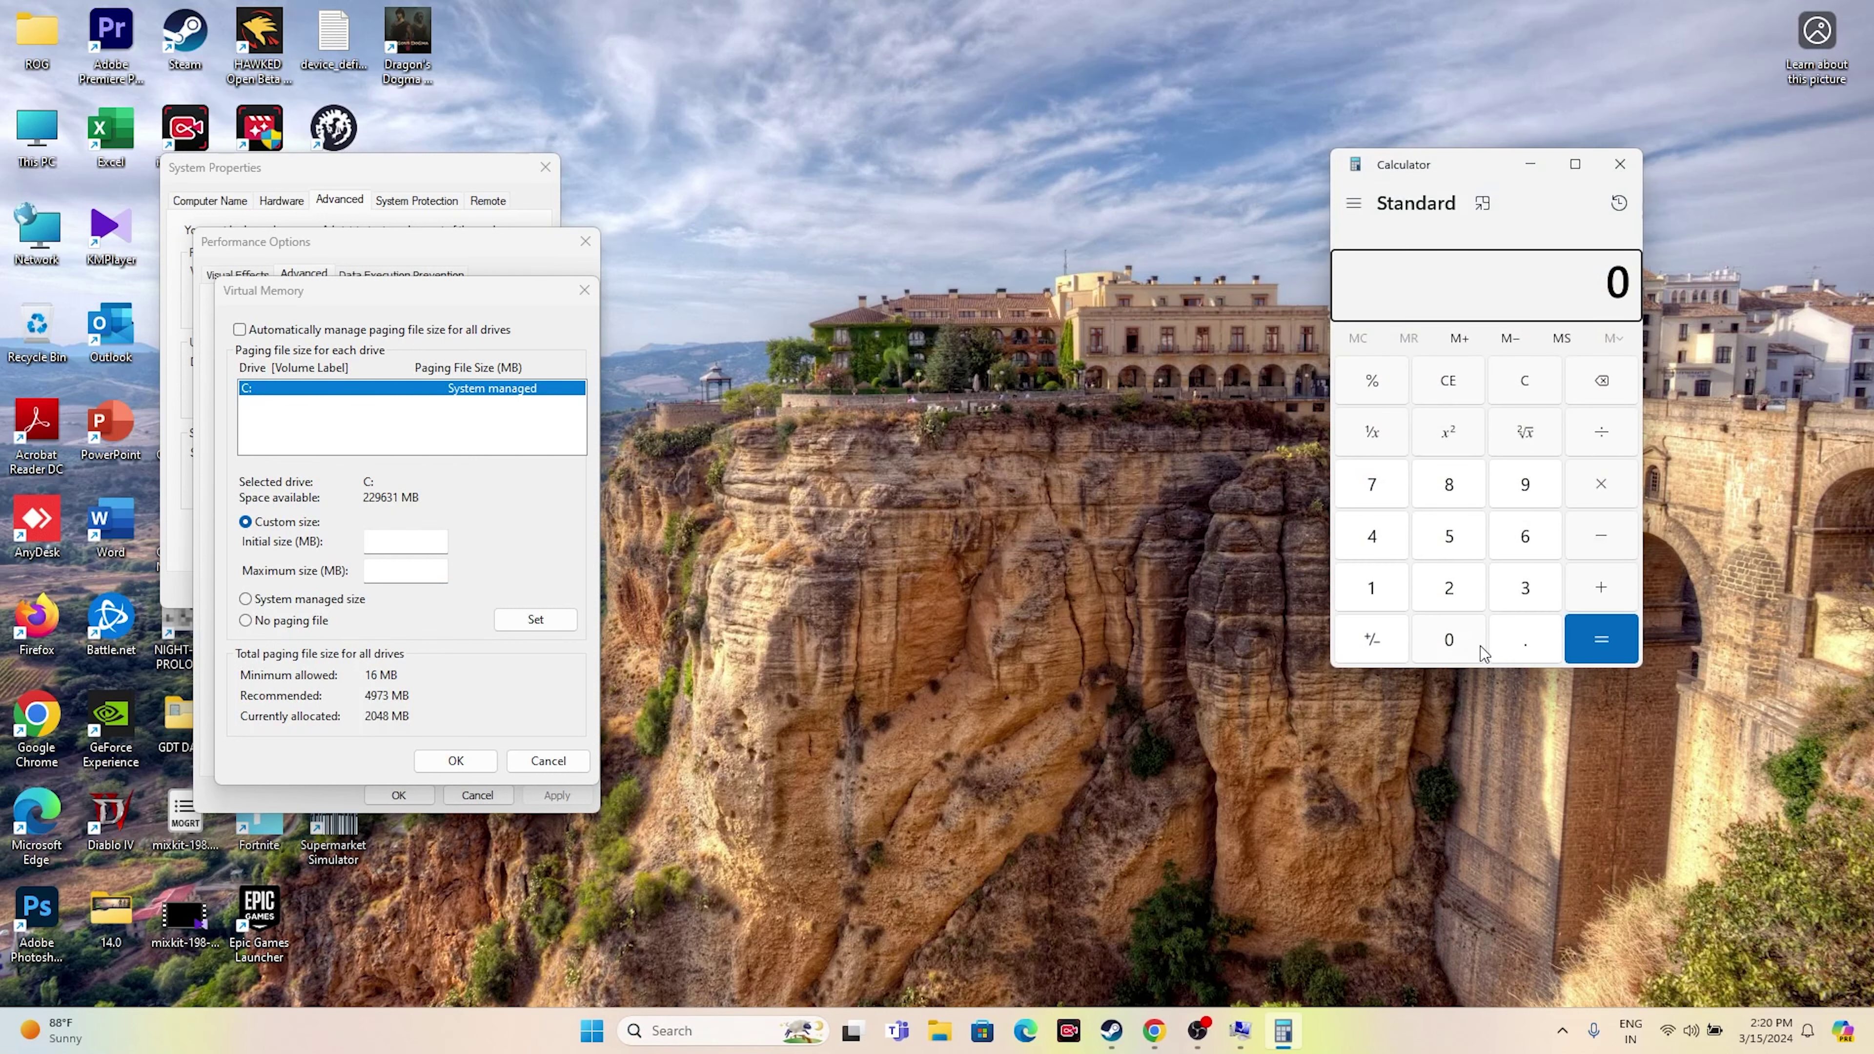
- Calculate the initial paging file size as 32 × 1024 × 1.5
{"action": "left_click", "coordinate": [1514, 609]}
{"action": "left_click", "coordinate": [1475, 597]}
{"action": "left_click", "coordinate": [1605, 491]}
{"action": "left_click", "coordinate": [1382, 584]}
{"action": "left_click", "coordinate": [1427, 642]}
{"action": "left_click", "coordinate": [1446, 607]}
{"action": "left_click", "coordinate": [1405, 557]}
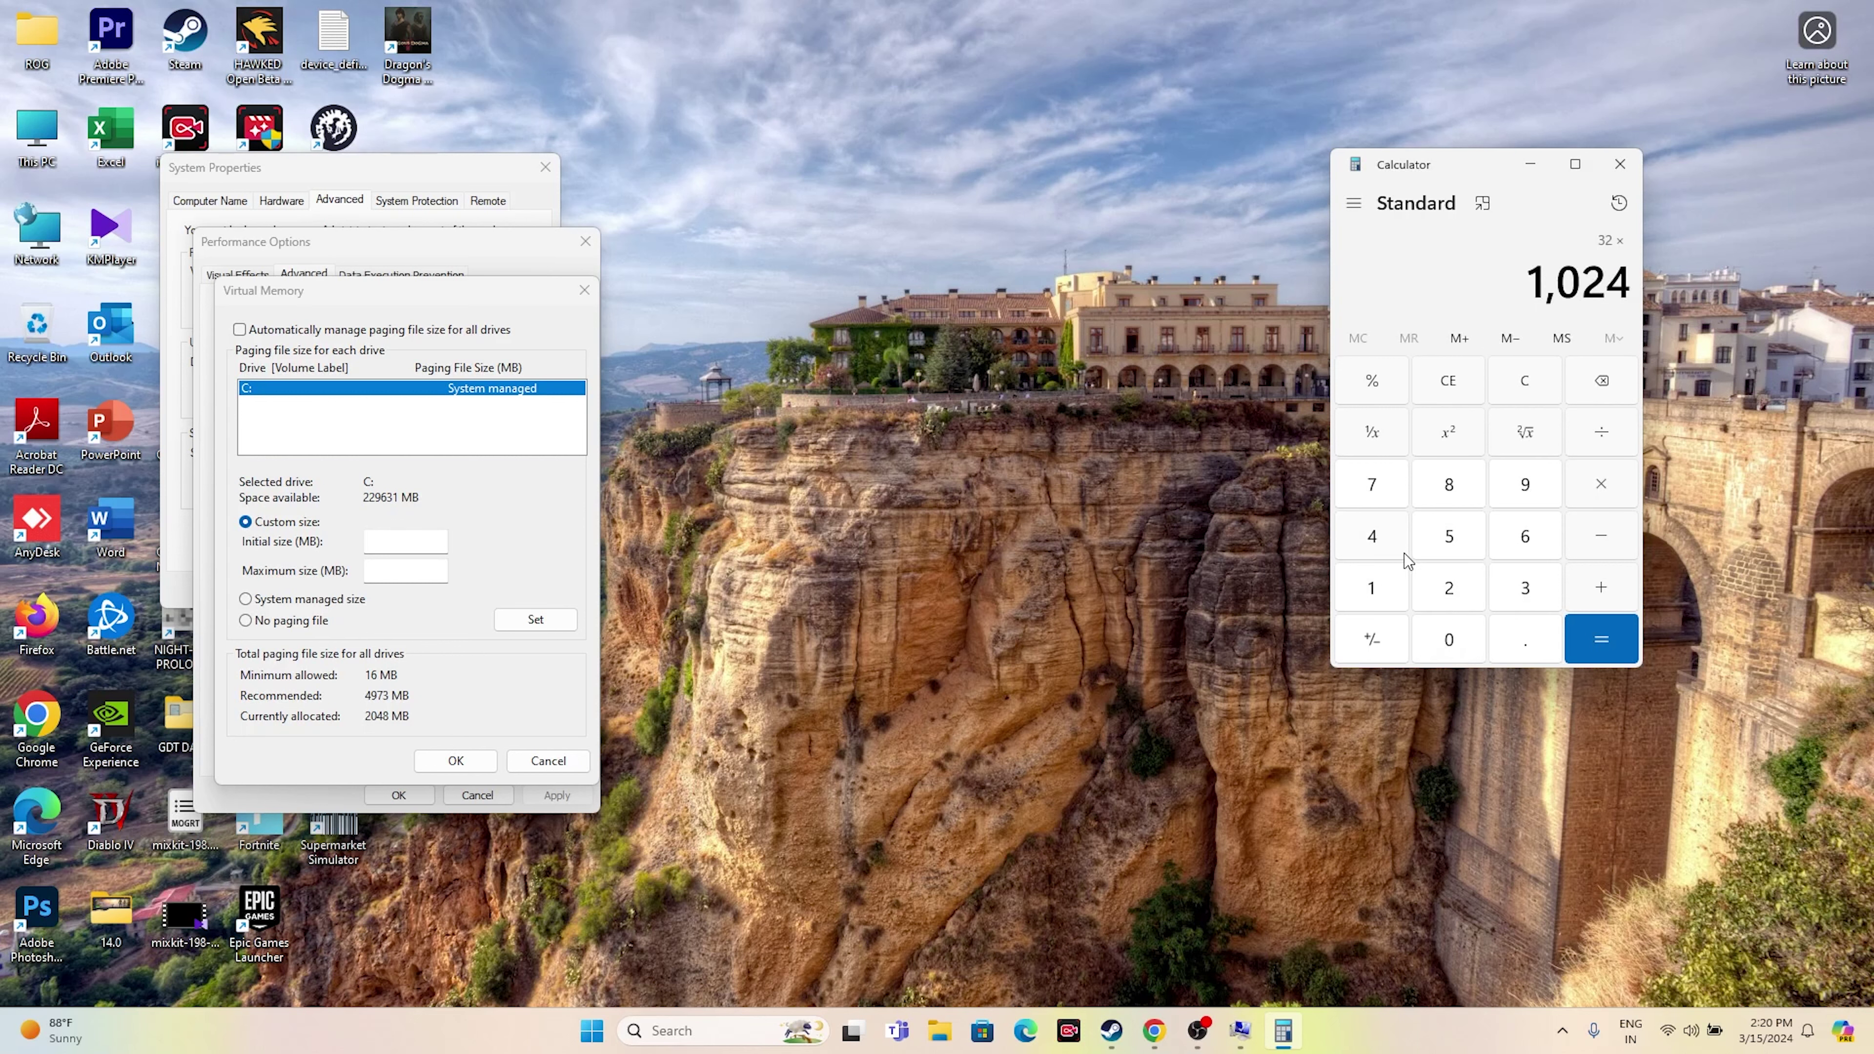
{"action": "left_click", "coordinate": [1596, 638]}
{"action": "left_click", "coordinate": [1592, 493]}
{"action": "left_click", "coordinate": [1369, 587]}
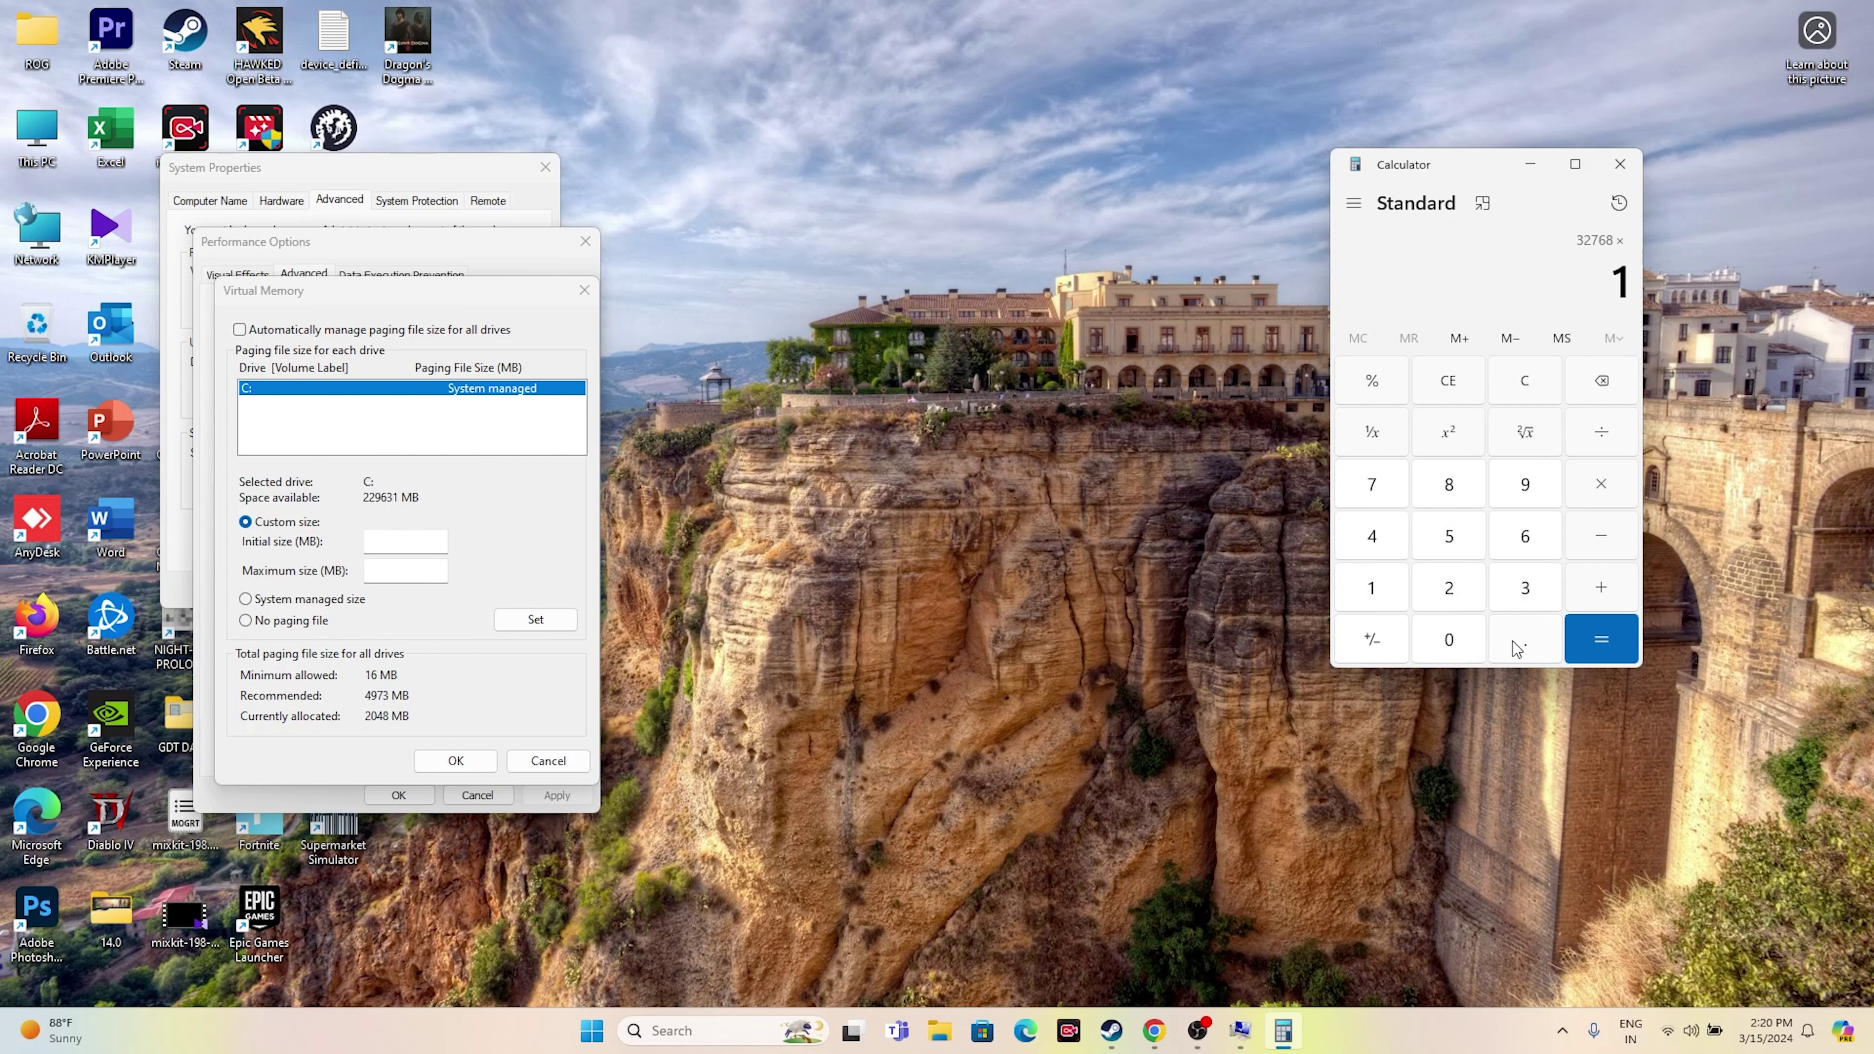
{"action": "left_click", "coordinate": [1516, 646]}
{"action": "left_click", "coordinate": [1464, 549]}
{"action": "left_click", "coordinate": [1599, 639]}
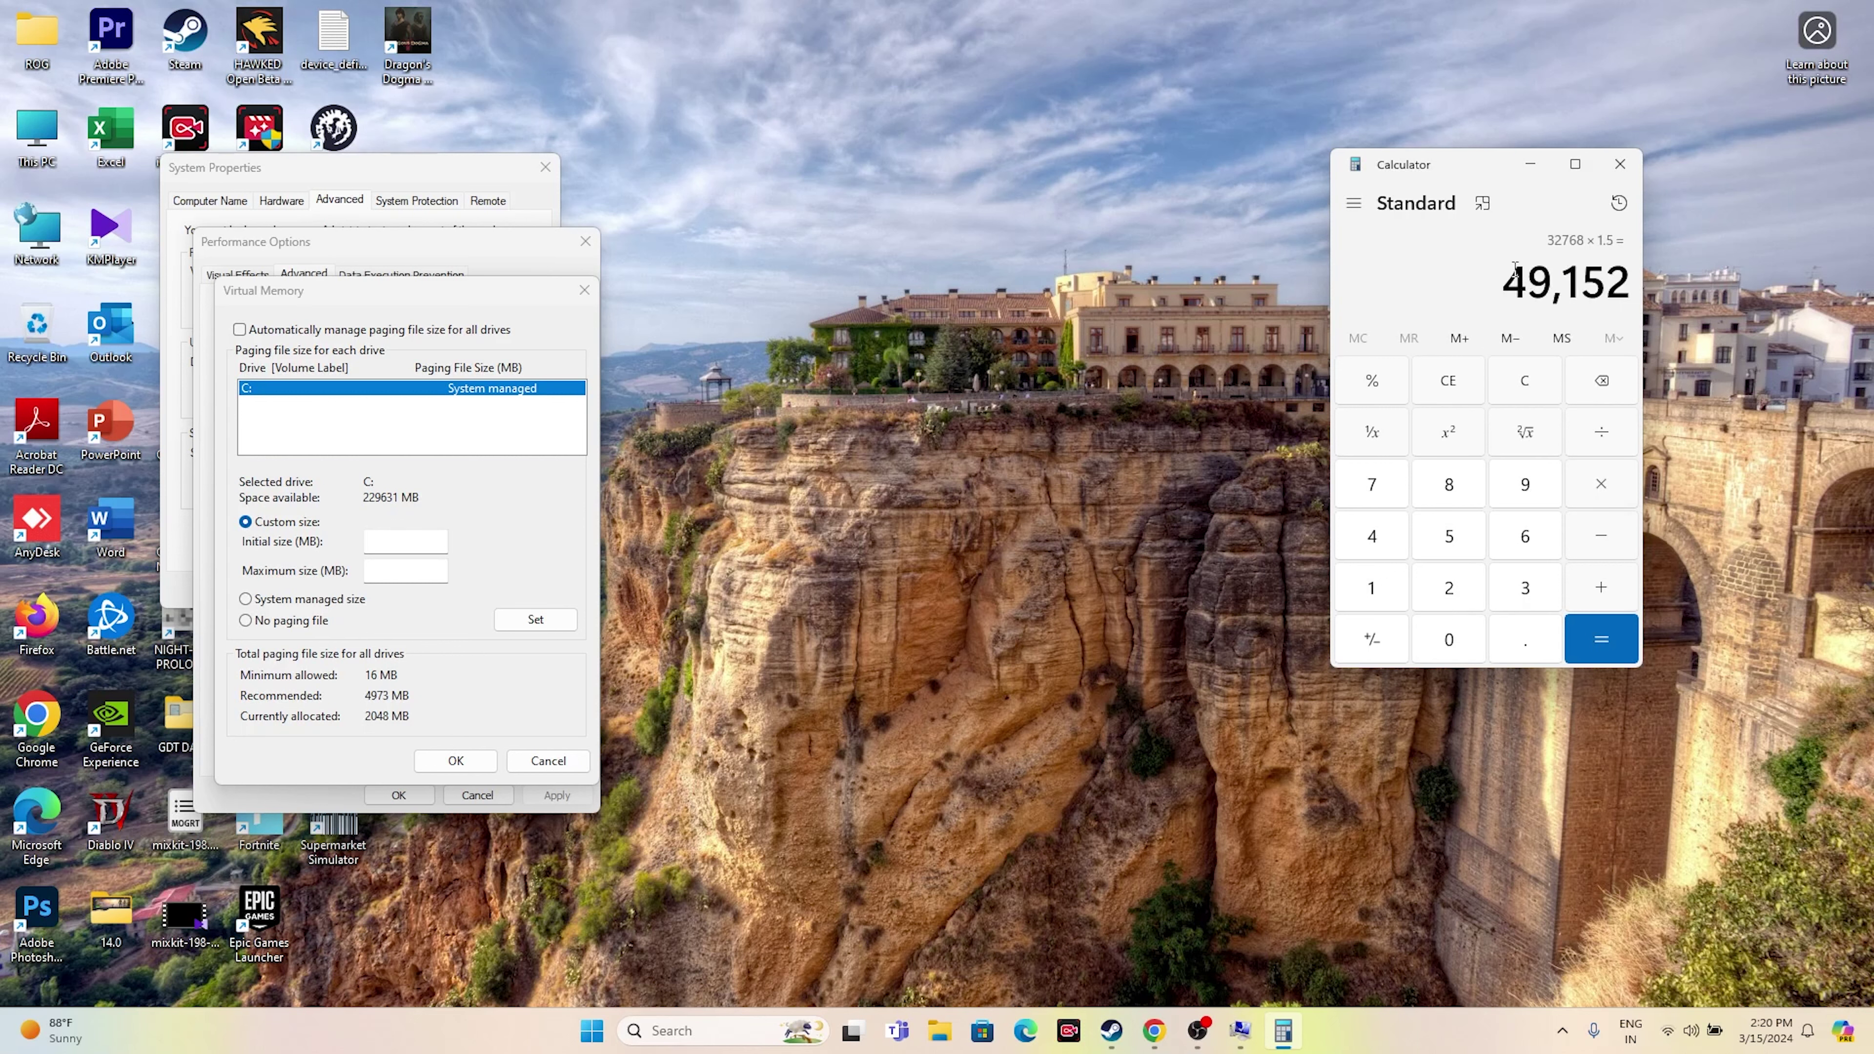
- Copy the calculated result into the paging file's initial size, setting it to 49,152 MB
{"action": "right_click", "coordinate": [1608, 292]}
{"action": "left_click", "coordinate": [1617, 317]}
{"action": "left_click", "coordinate": [405, 541]}
{"action": "right_click", "coordinate": [417, 543]}
{"action": "left_click", "coordinate": [450, 631]}
{"action": "left_click", "coordinate": [406, 571]}
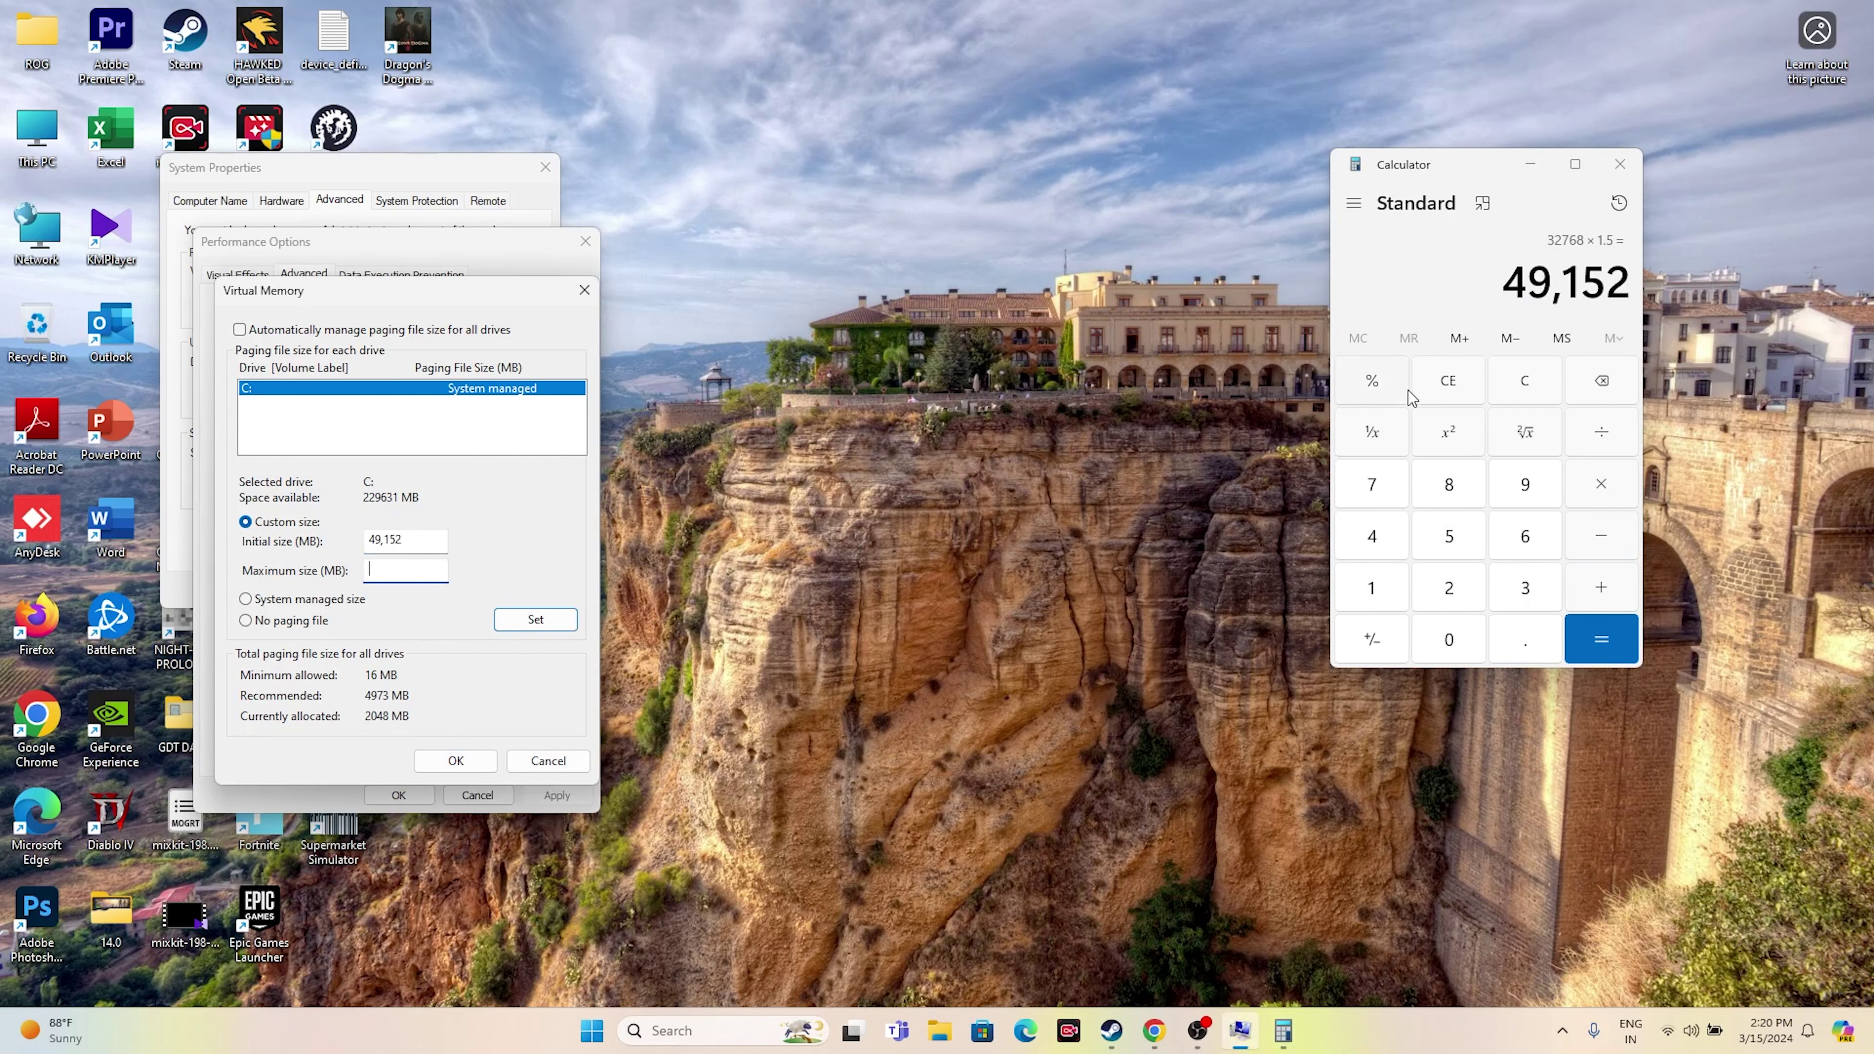
- Clear the calculator and compute the maximum paging file size as 32 × 1024 × 3
{"action": "left_click", "coordinate": [1464, 377]}
{"action": "left_click", "coordinate": [1524, 590]}
{"action": "left_click", "coordinate": [1457, 590]}
{"action": "left_click", "coordinate": [1601, 484]}
{"action": "left_click", "coordinate": [1371, 587]}
{"action": "left_click", "coordinate": [1448, 639]}
{"action": "left_click", "coordinate": [1448, 587]}
{"action": "left_click", "coordinate": [1371, 535]}
{"action": "left_click", "coordinate": [1578, 639]}
{"action": "left_click", "coordinate": [1601, 487]}
{"action": "left_click", "coordinate": [1525, 589]}
{"action": "left_click", "coordinate": [1601, 639]}
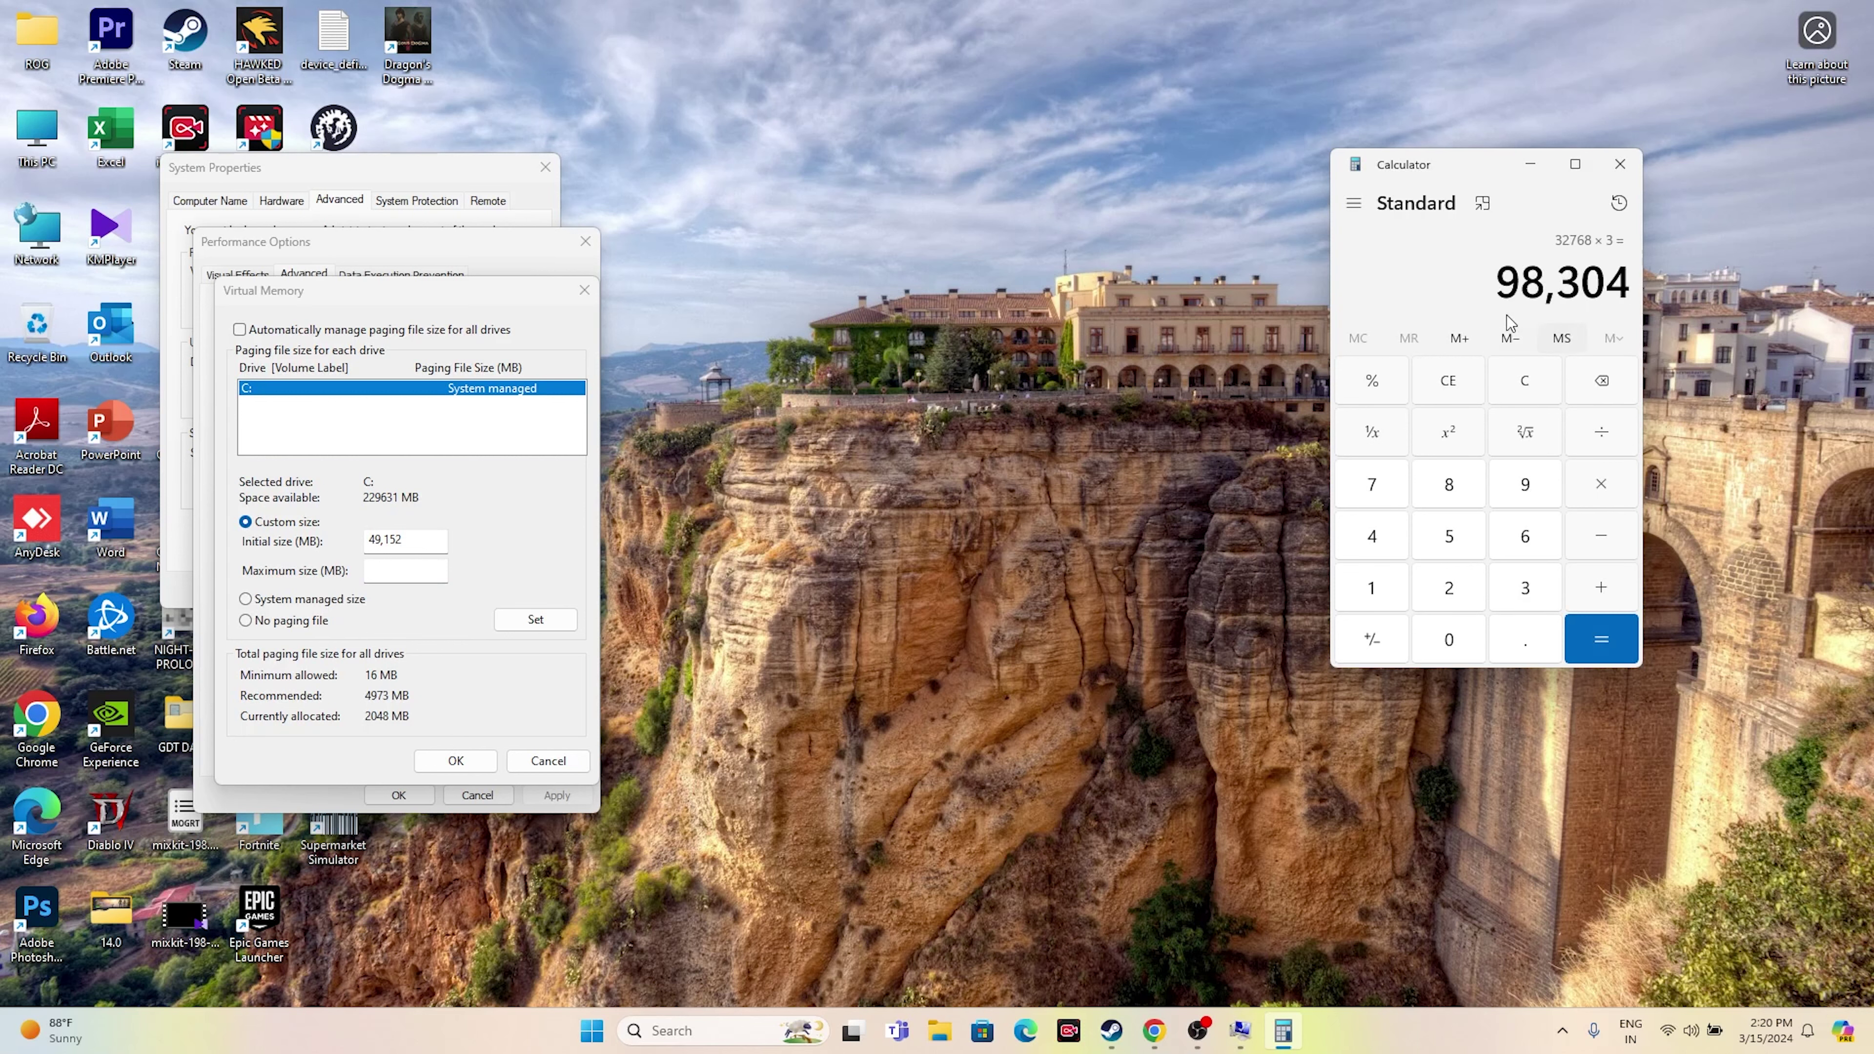
- Copy the calculated result into the paging file's maximum size, setting it to 98,304 MB
{"action": "left_click_drag", "start_coordinate": [1497, 281], "coordinate": [1630, 283]}
{"action": "key", "text": "super+c"}
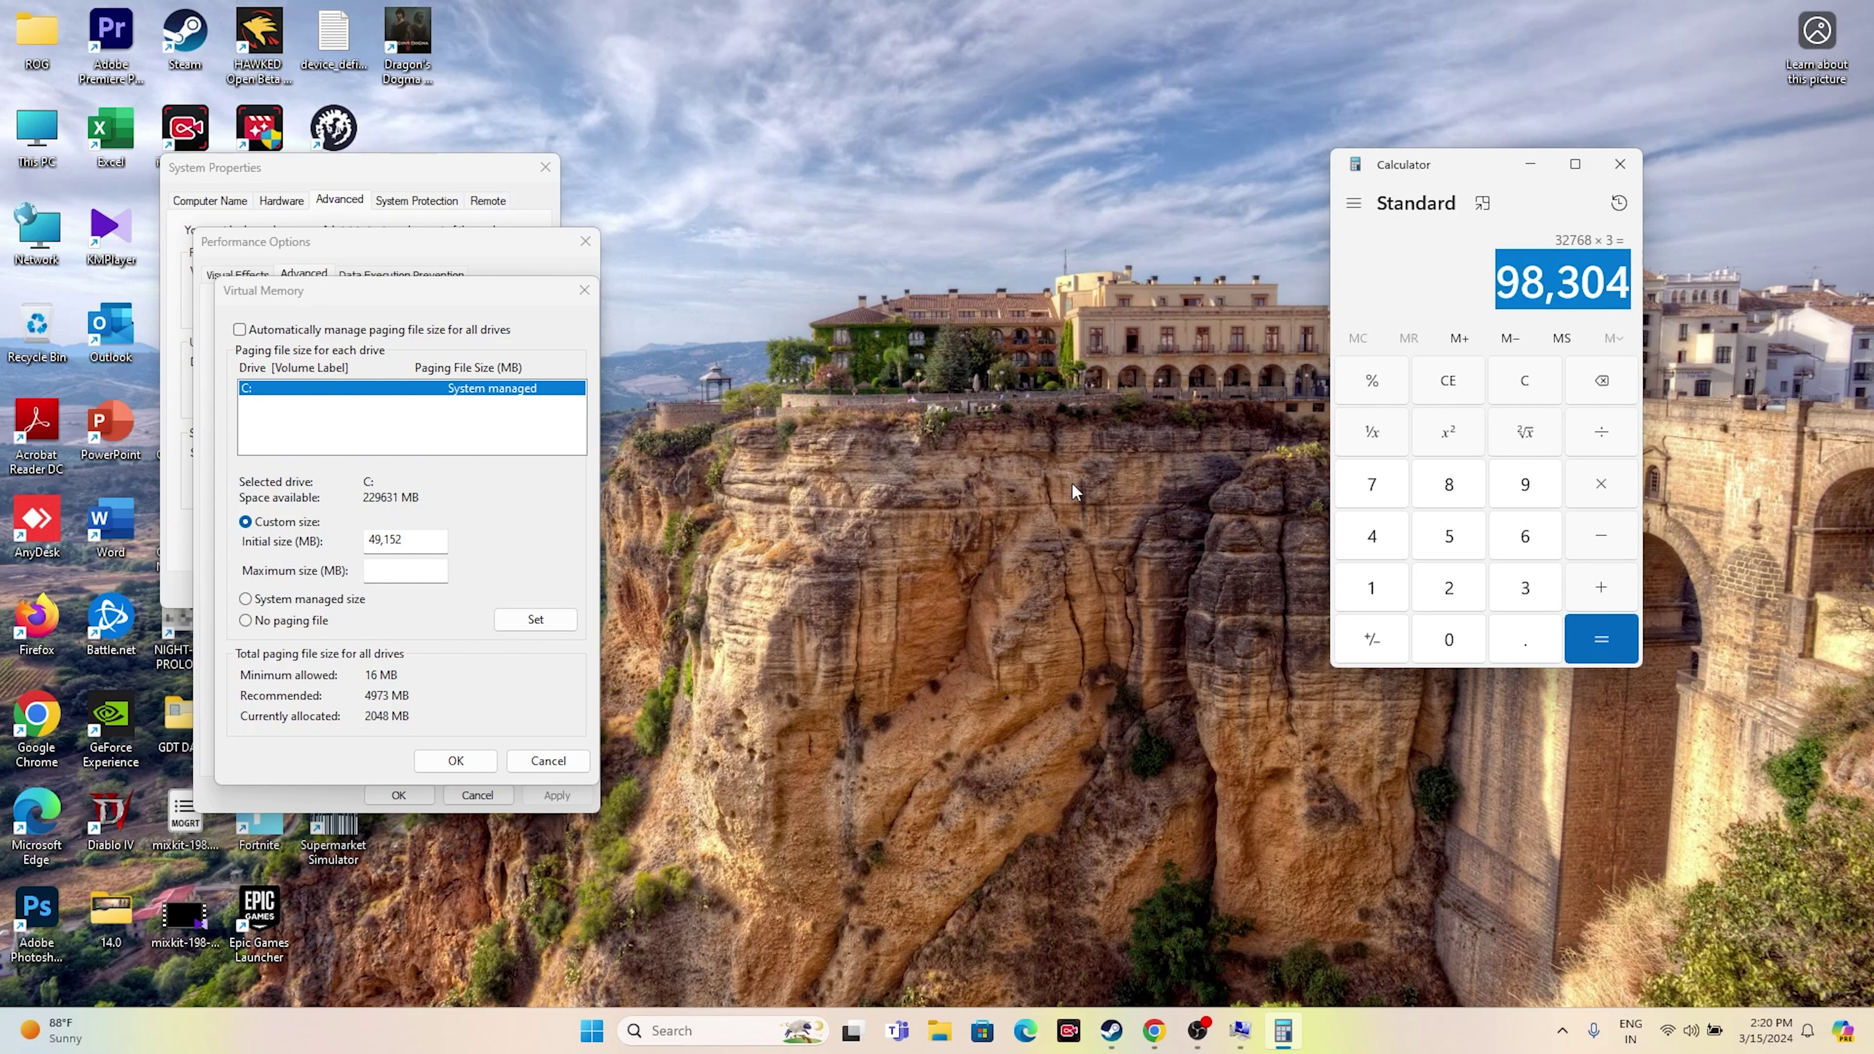
{"action": "right_click", "coordinate": [376, 575]}
{"action": "left_click", "coordinate": [427, 650]}
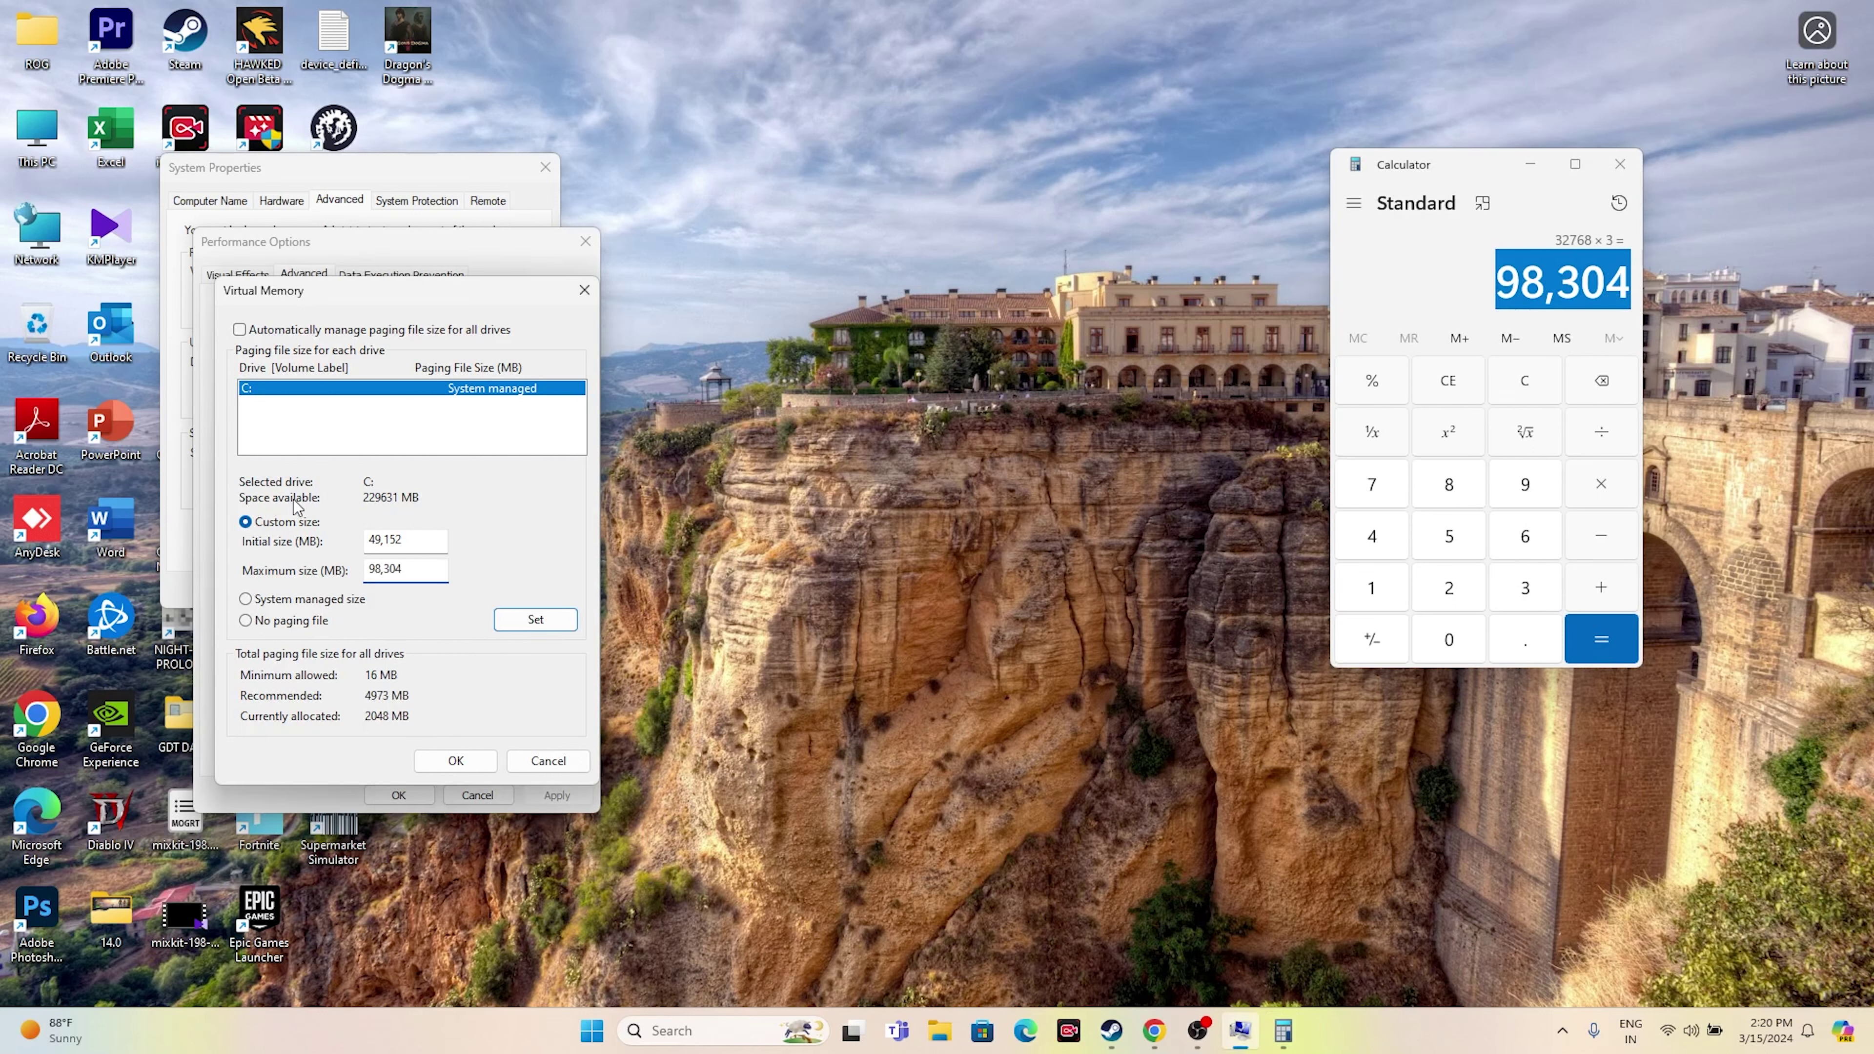
- Accept the Virtual Memory and Performance Options settings, and close System Properties and Calculator
{"action": "left_click", "coordinate": [455, 760]}
{"action": "left_click", "coordinate": [398, 795]}
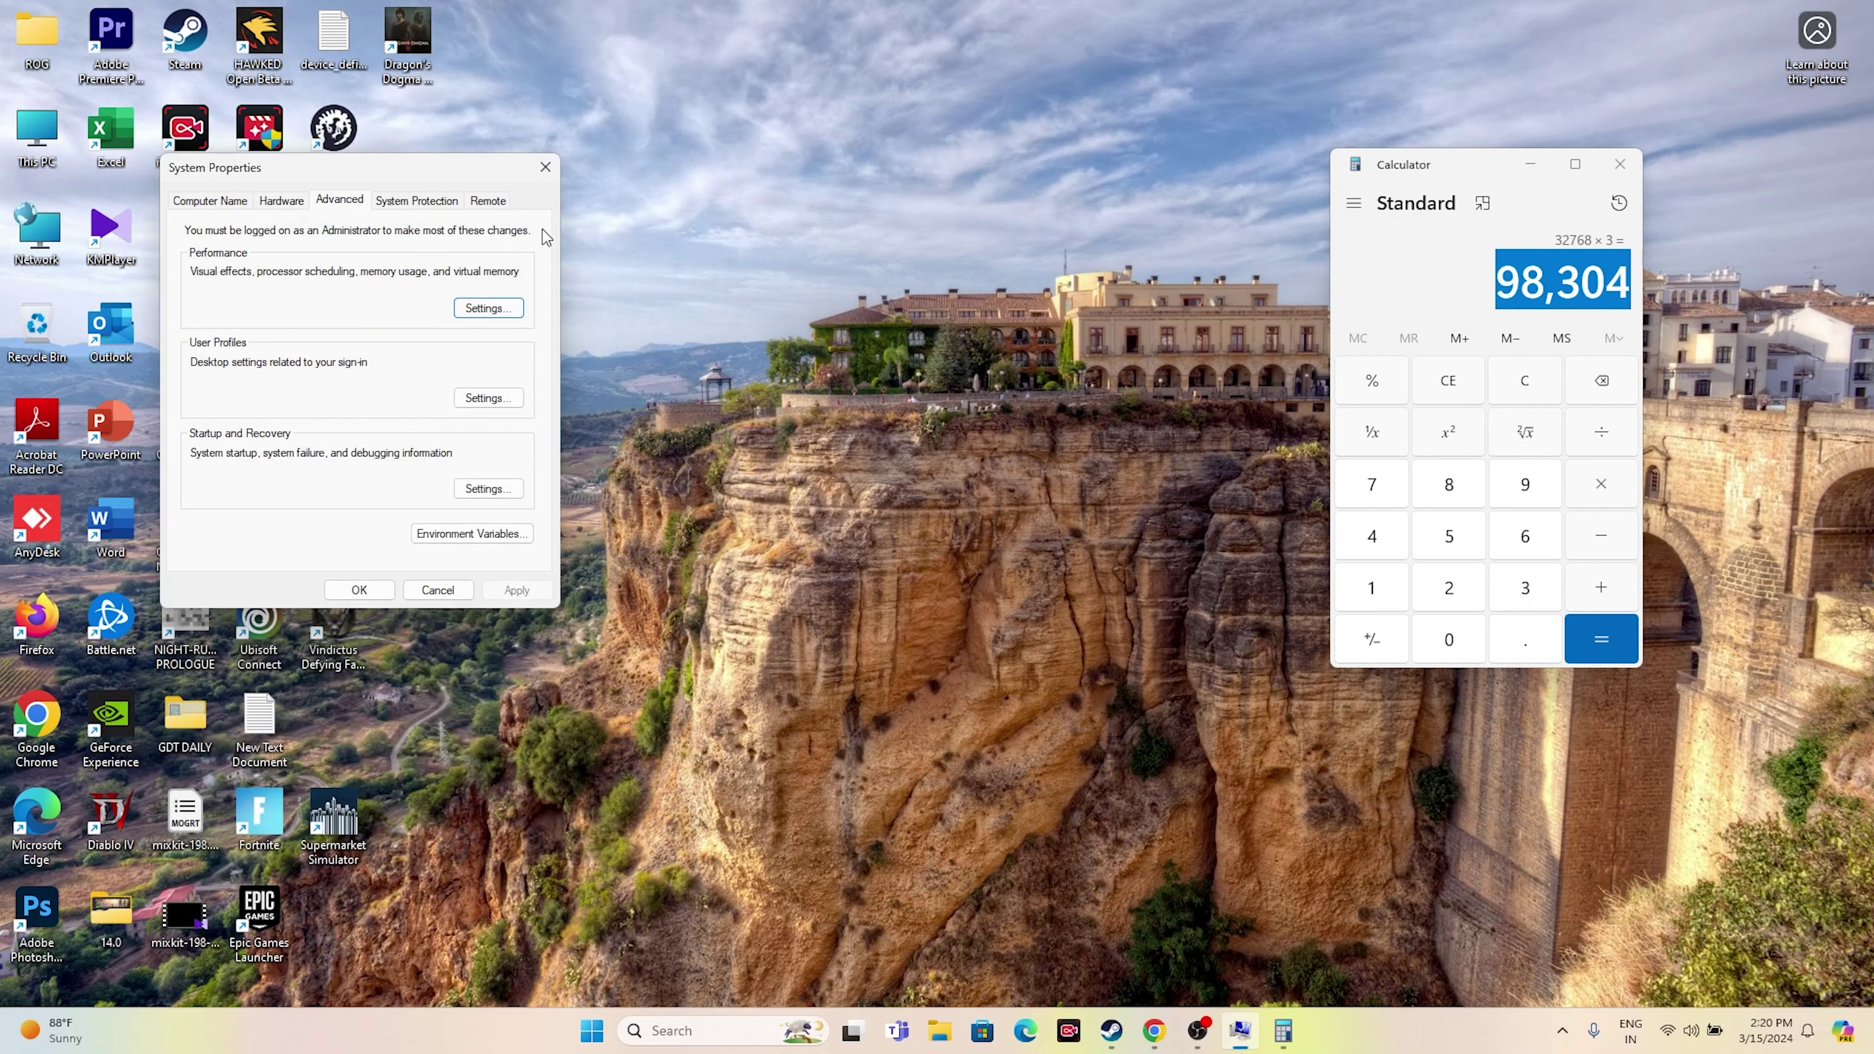
{"action": "left_click", "coordinate": [545, 167]}
{"action": "left_click", "coordinate": [1619, 164]}
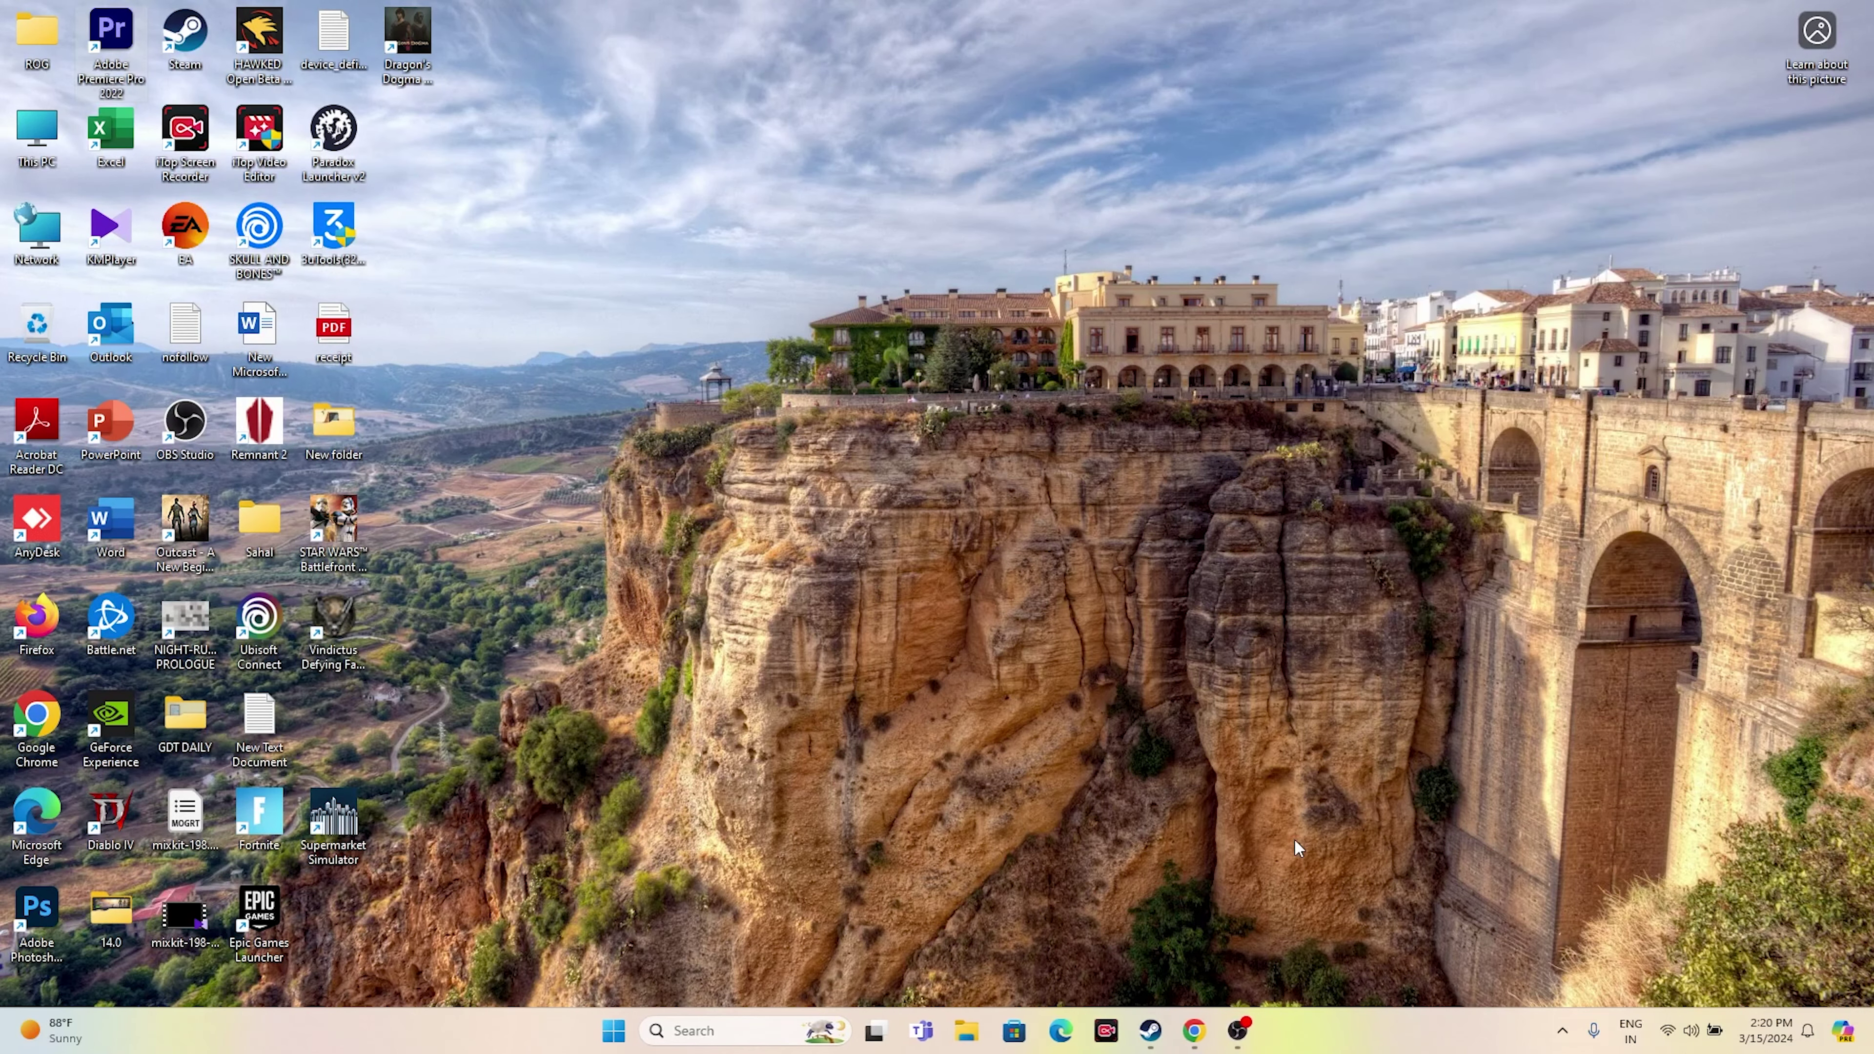
- View the game's Steam library page, and inspect the Windows Update page in Settings before closing it
{"action": "left_click", "coordinate": [1154, 1030]}
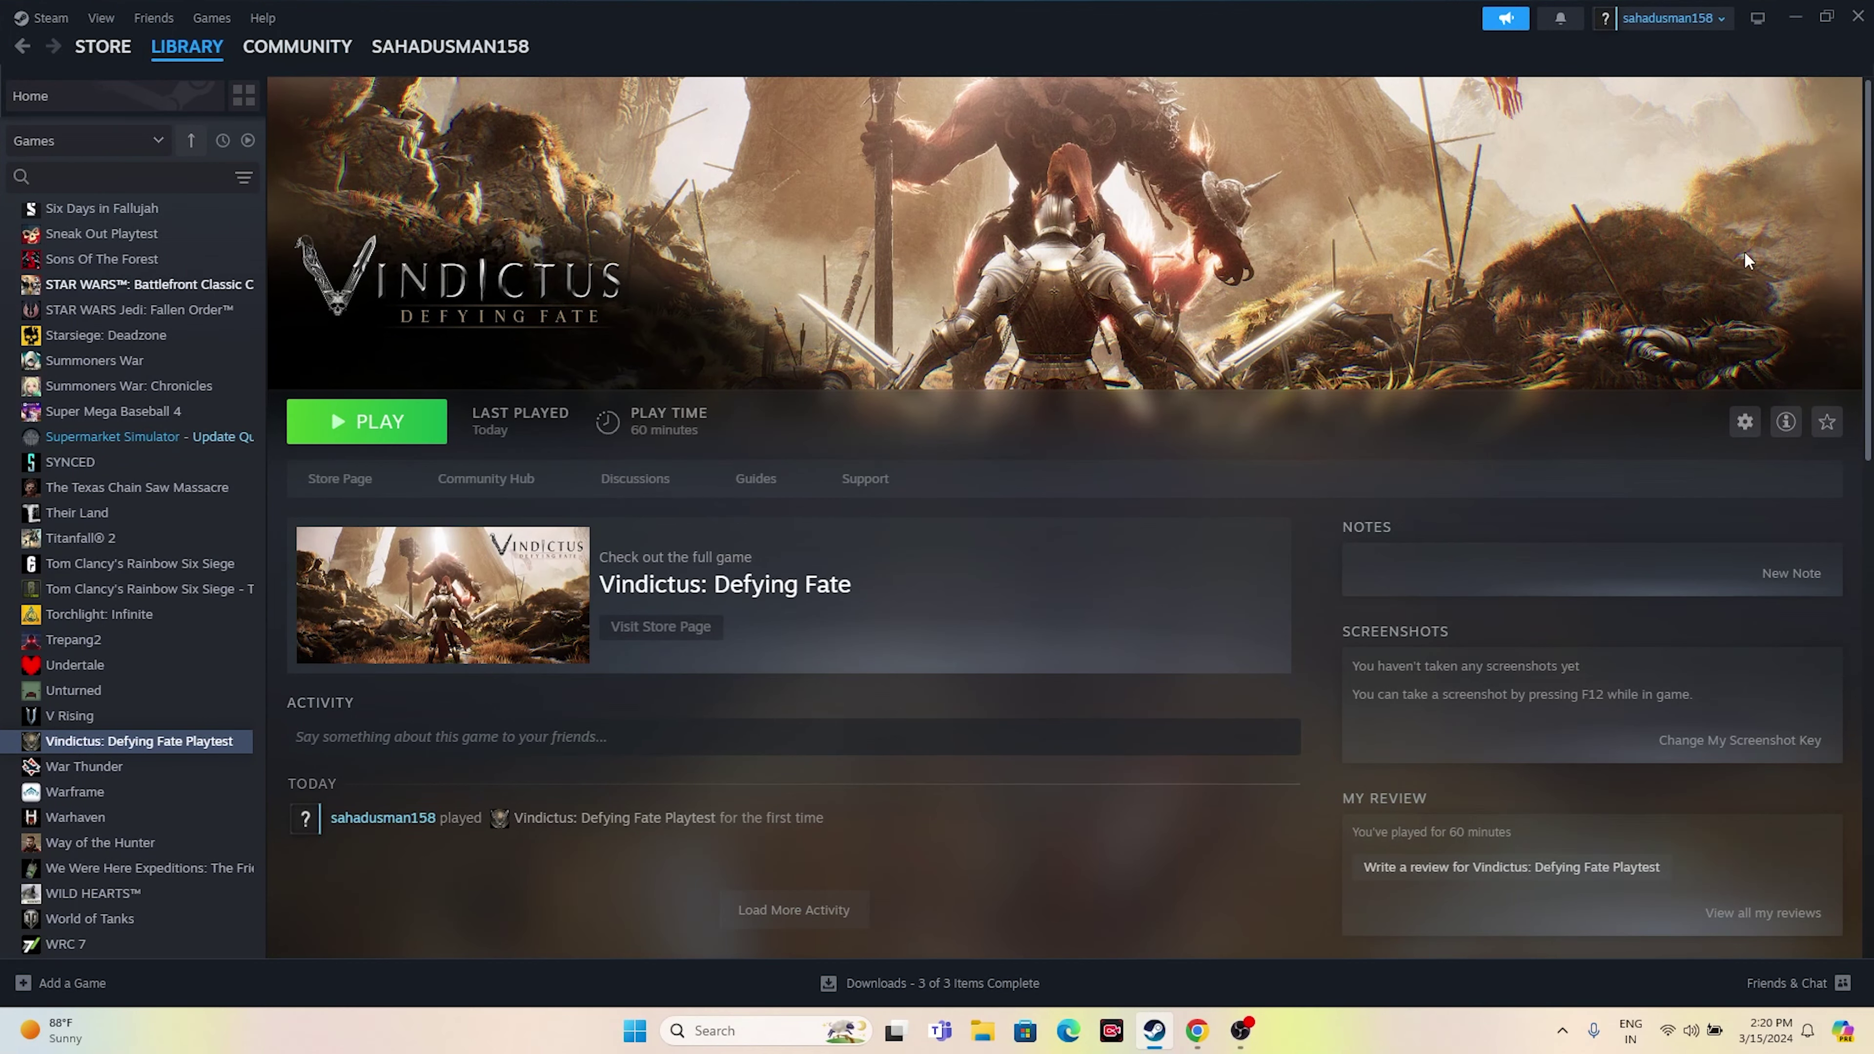
{"action": "left_click", "coordinate": [1795, 16]}
{"action": "left_click", "coordinate": [713, 1030]}
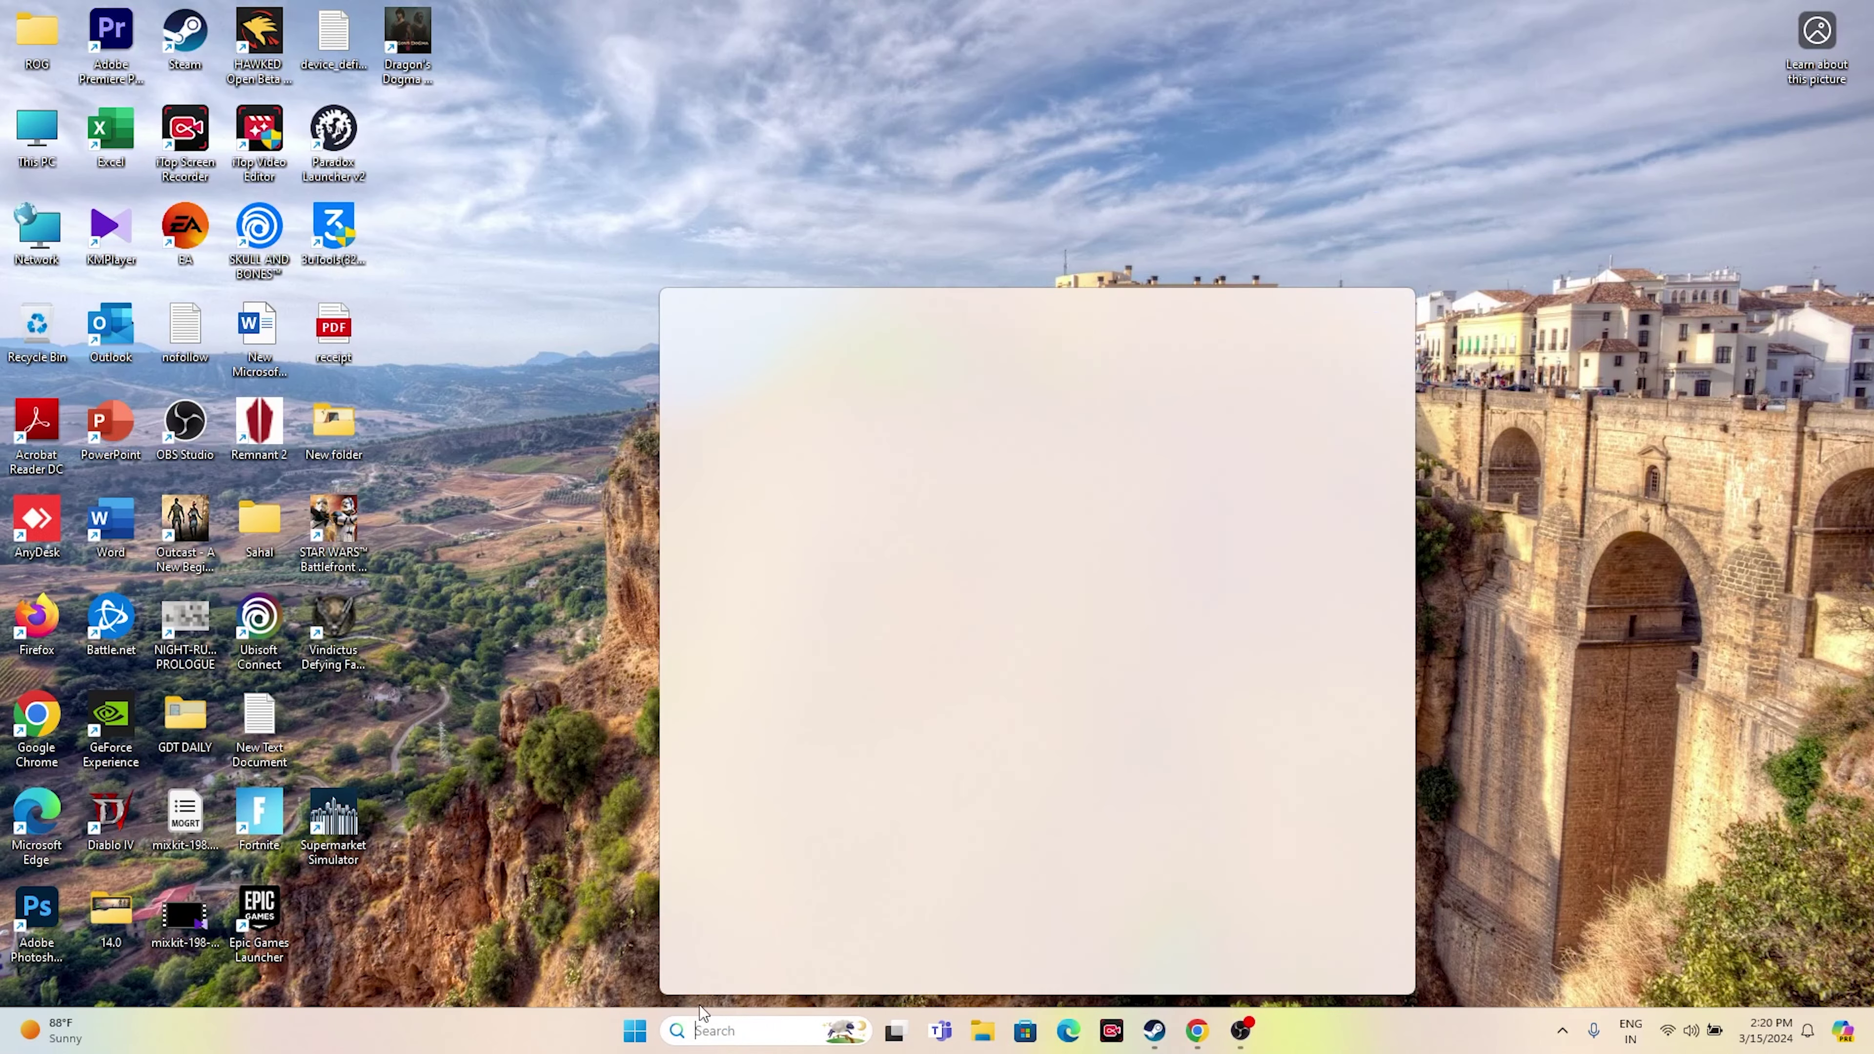
{"action": "left_click", "coordinate": [706, 741]}
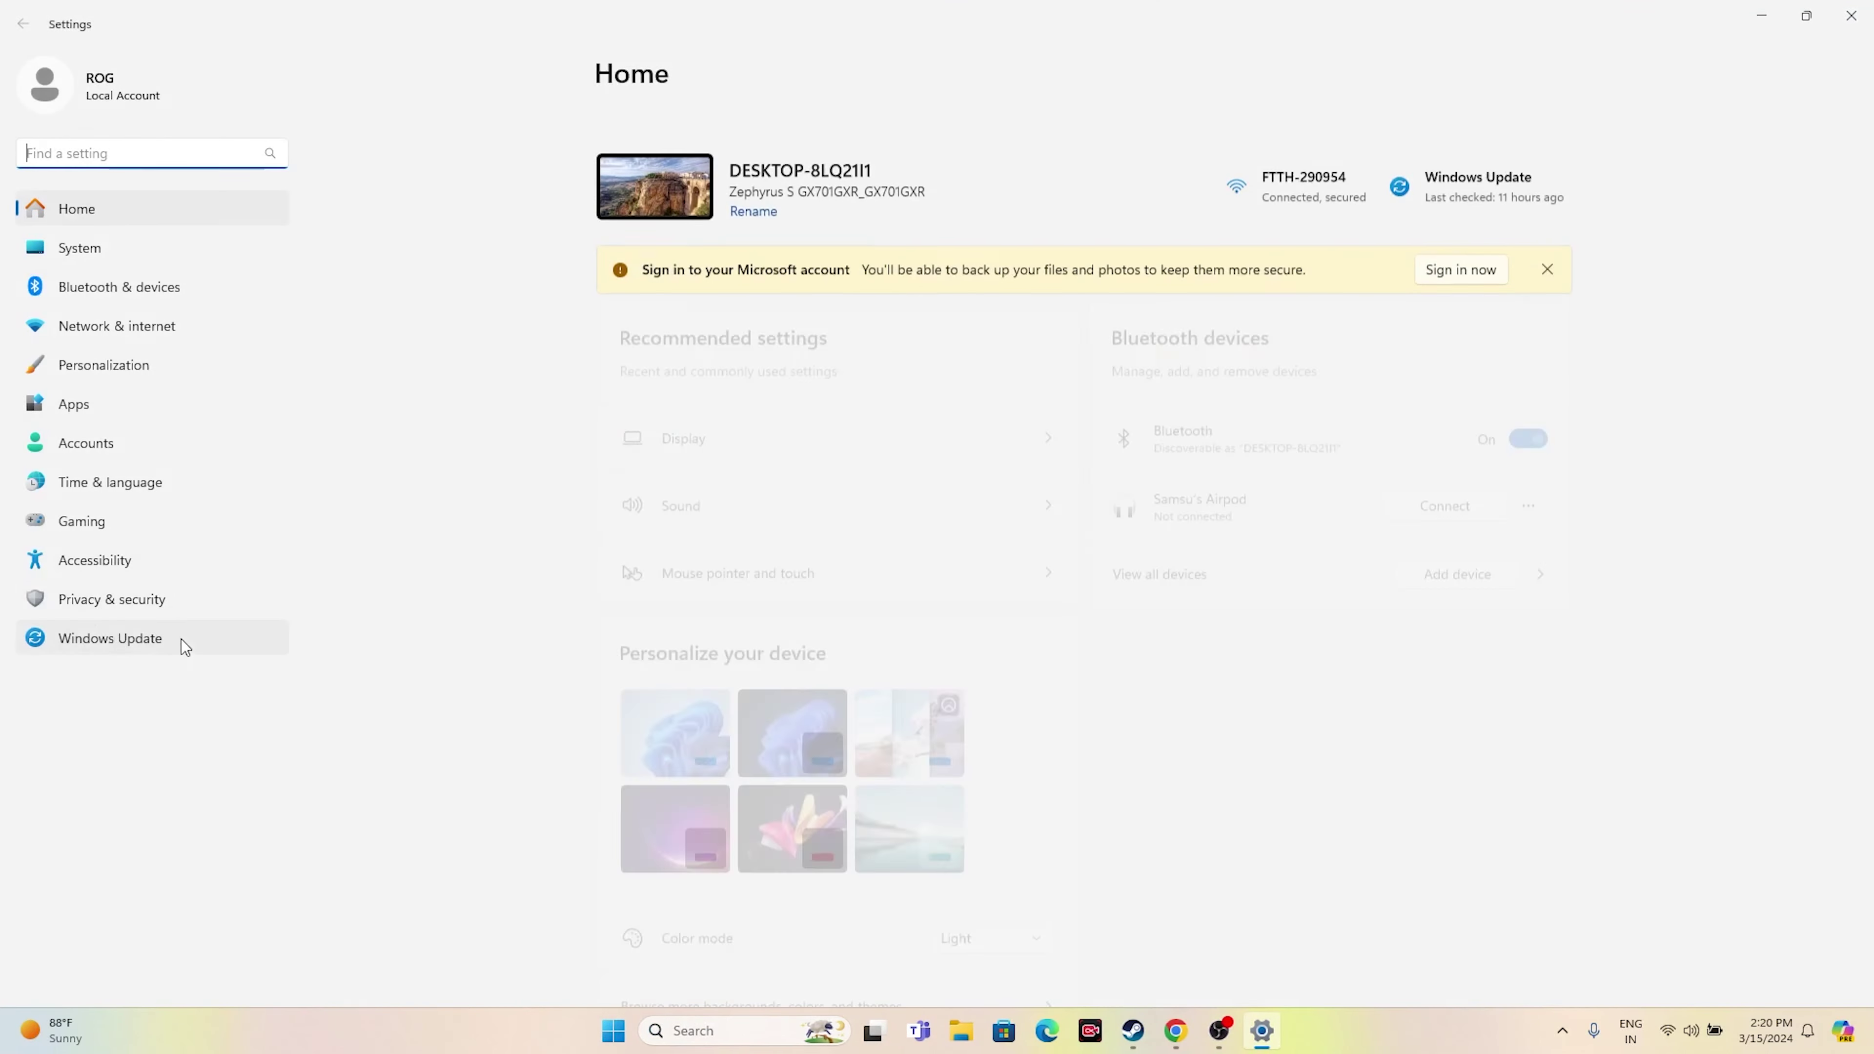
{"action": "left_click", "coordinate": [117, 650]}
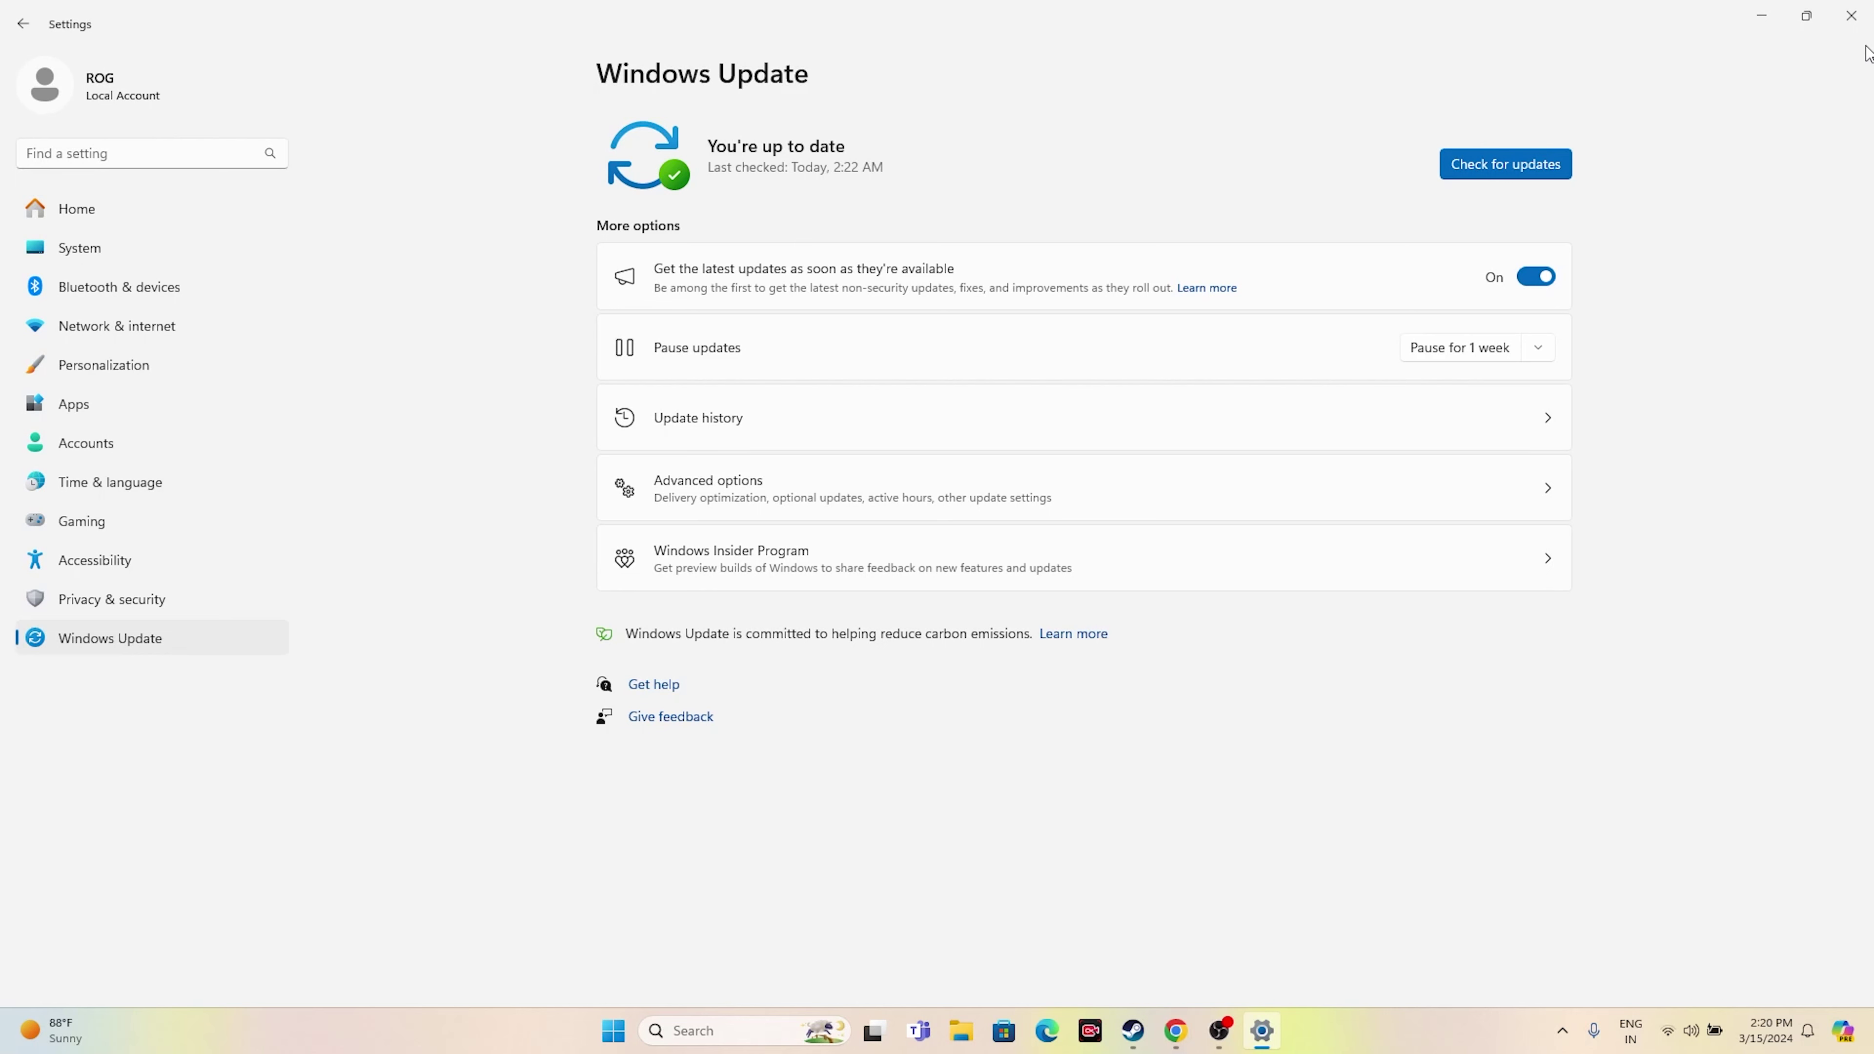
{"action": "left_click", "coordinate": [1851, 14]}
- Switch to Chrome and view the manual driver search on the NVIDIA GeForce Drivers page
{"action": "left_click", "coordinate": [1197, 1030]}
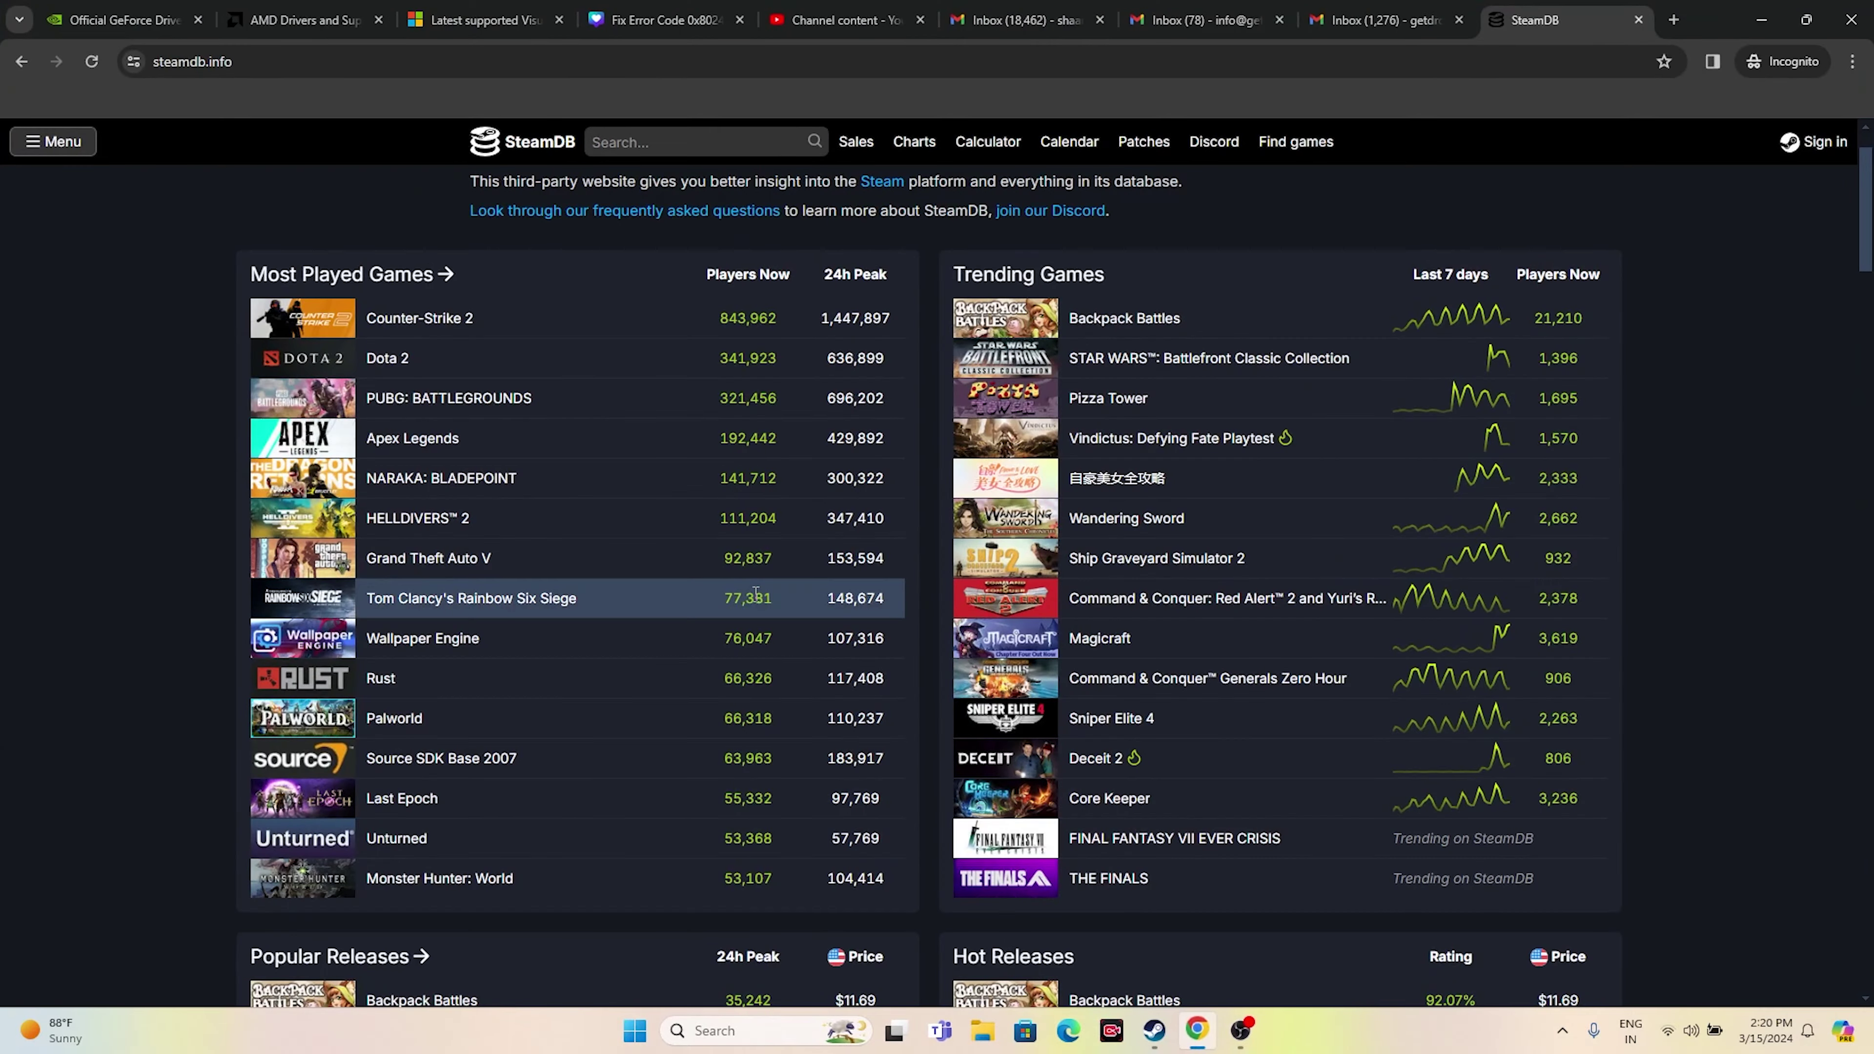
{"action": "left_click", "coordinate": [118, 20]}
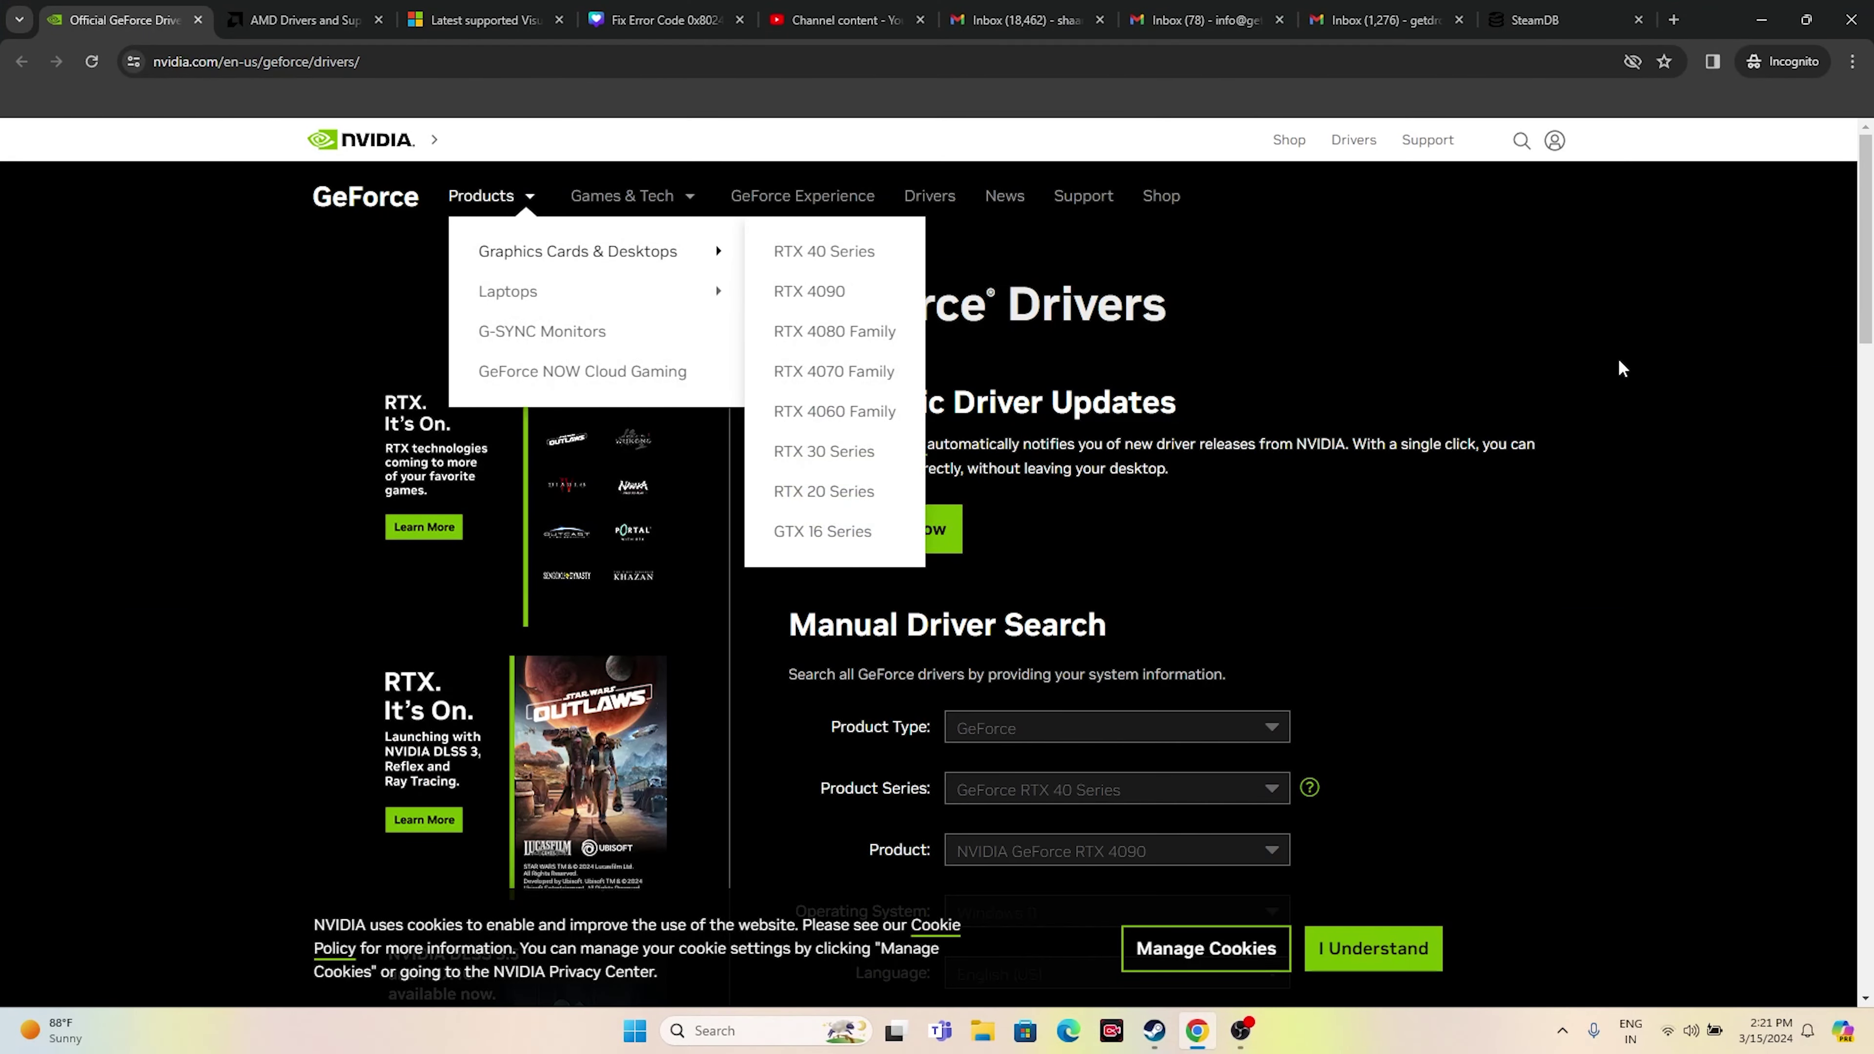
{"action": "scroll", "coordinate": [1620, 369], "scroll_direction": "down", "scroll_amount": 1}
{"action": "left_click", "coordinate": [271, 16]}
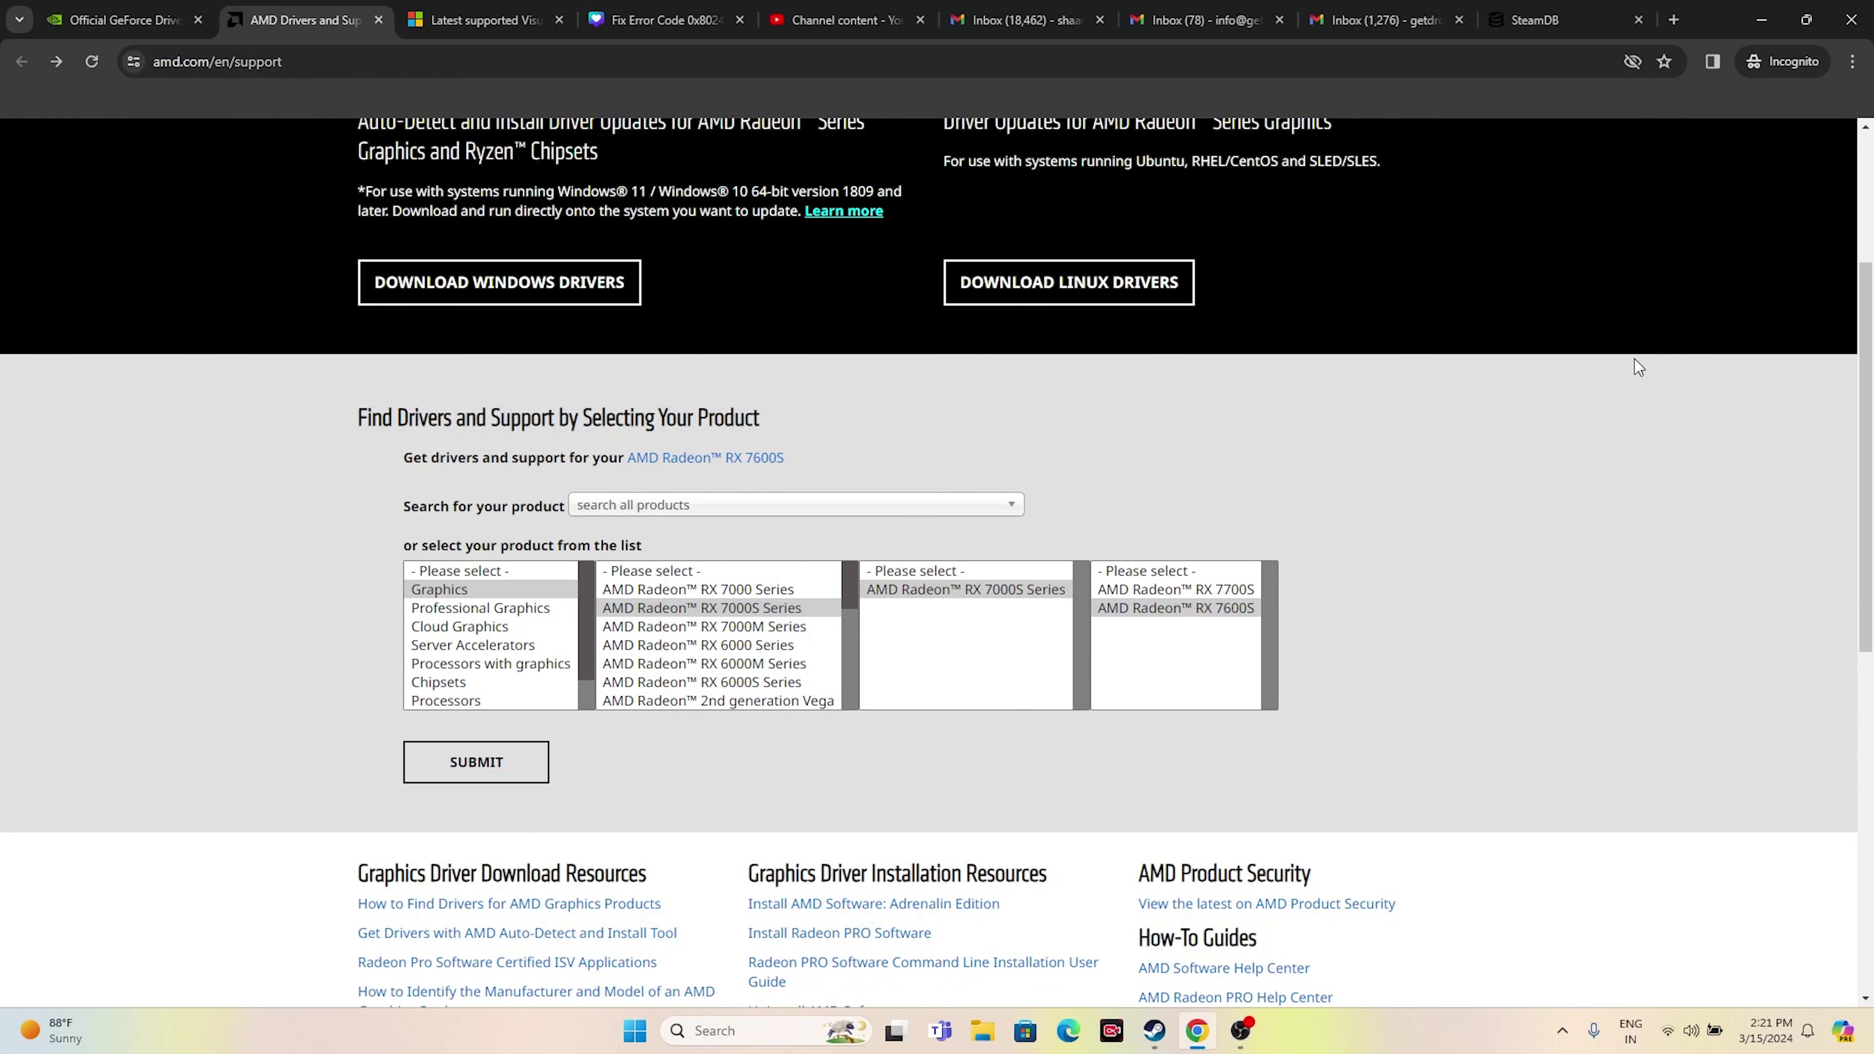
{"action": "left_click", "coordinate": [81, 10]}
{"action": "scroll", "coordinate": [1700, 339], "scroll_direction": "down", "scroll_amount": 4}
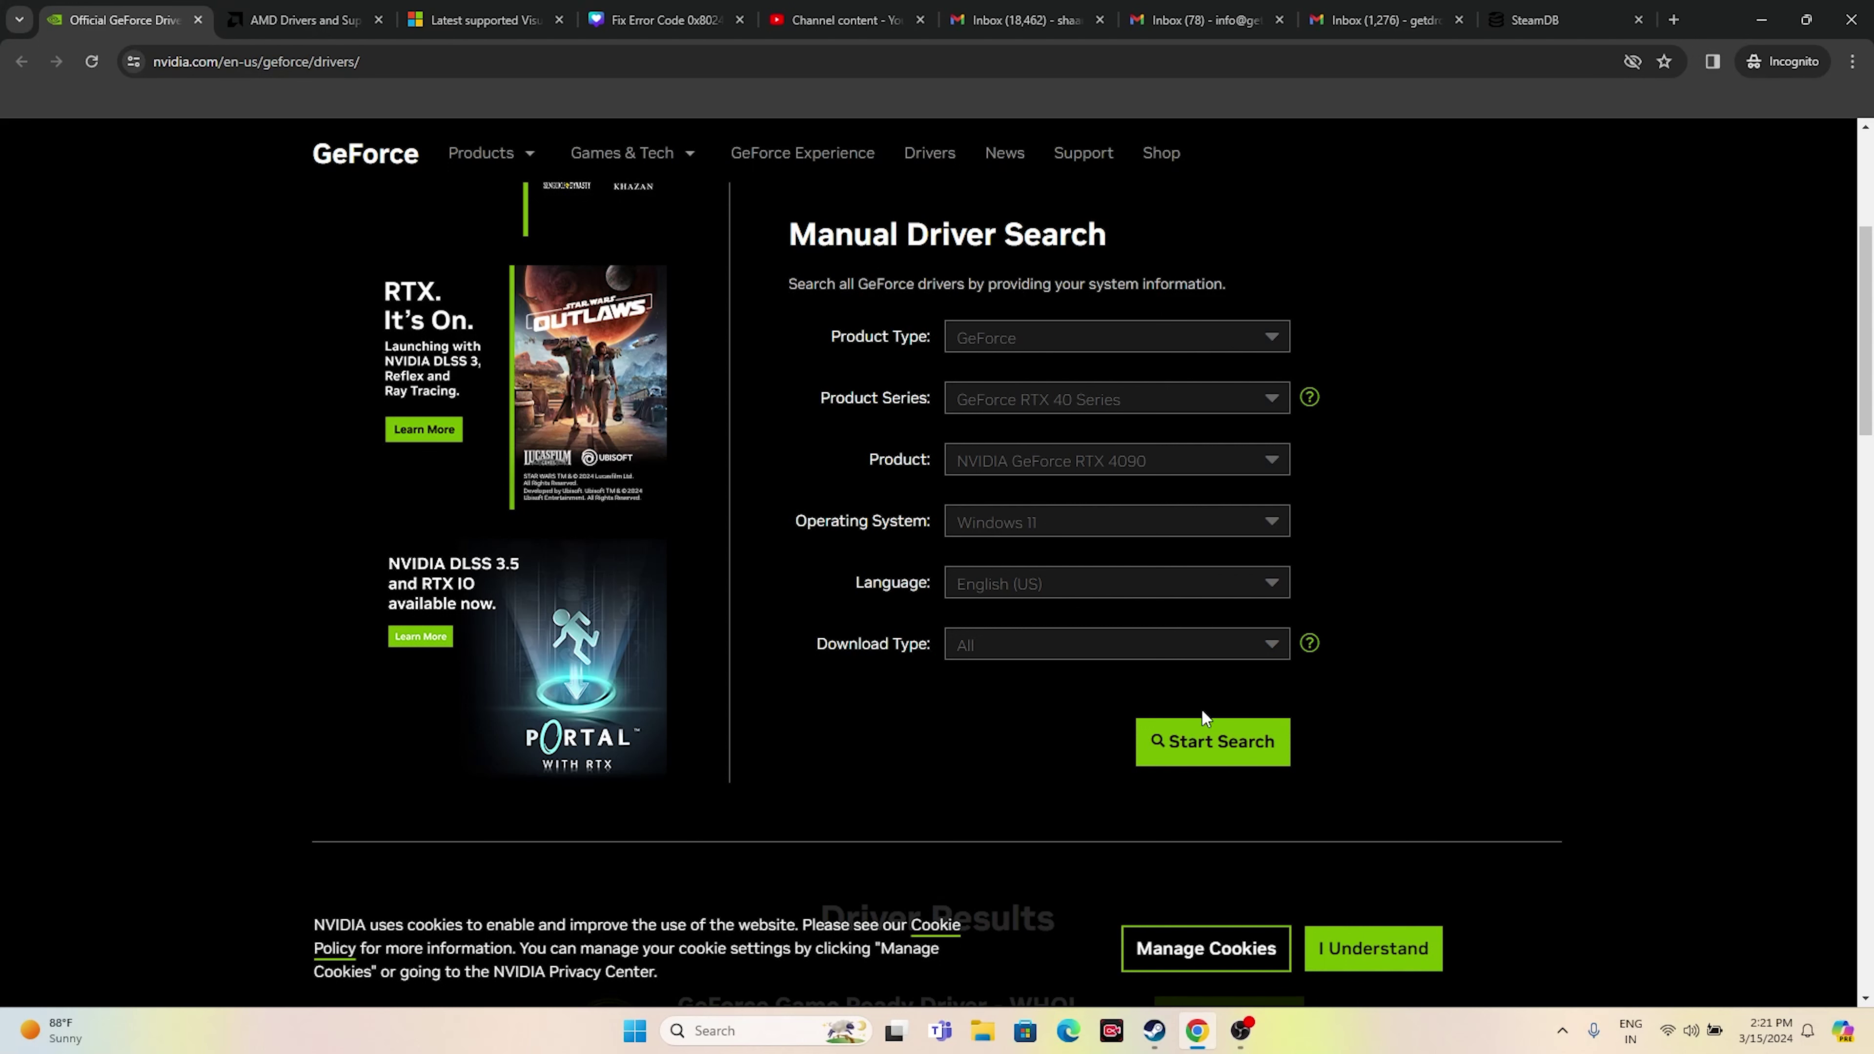
- Check the version and release date of the newest GeForce Game Ready Driver and open its download page
{"action": "scroll", "coordinate": [1533, 552], "scroll_direction": "down", "scroll_amount": 5}
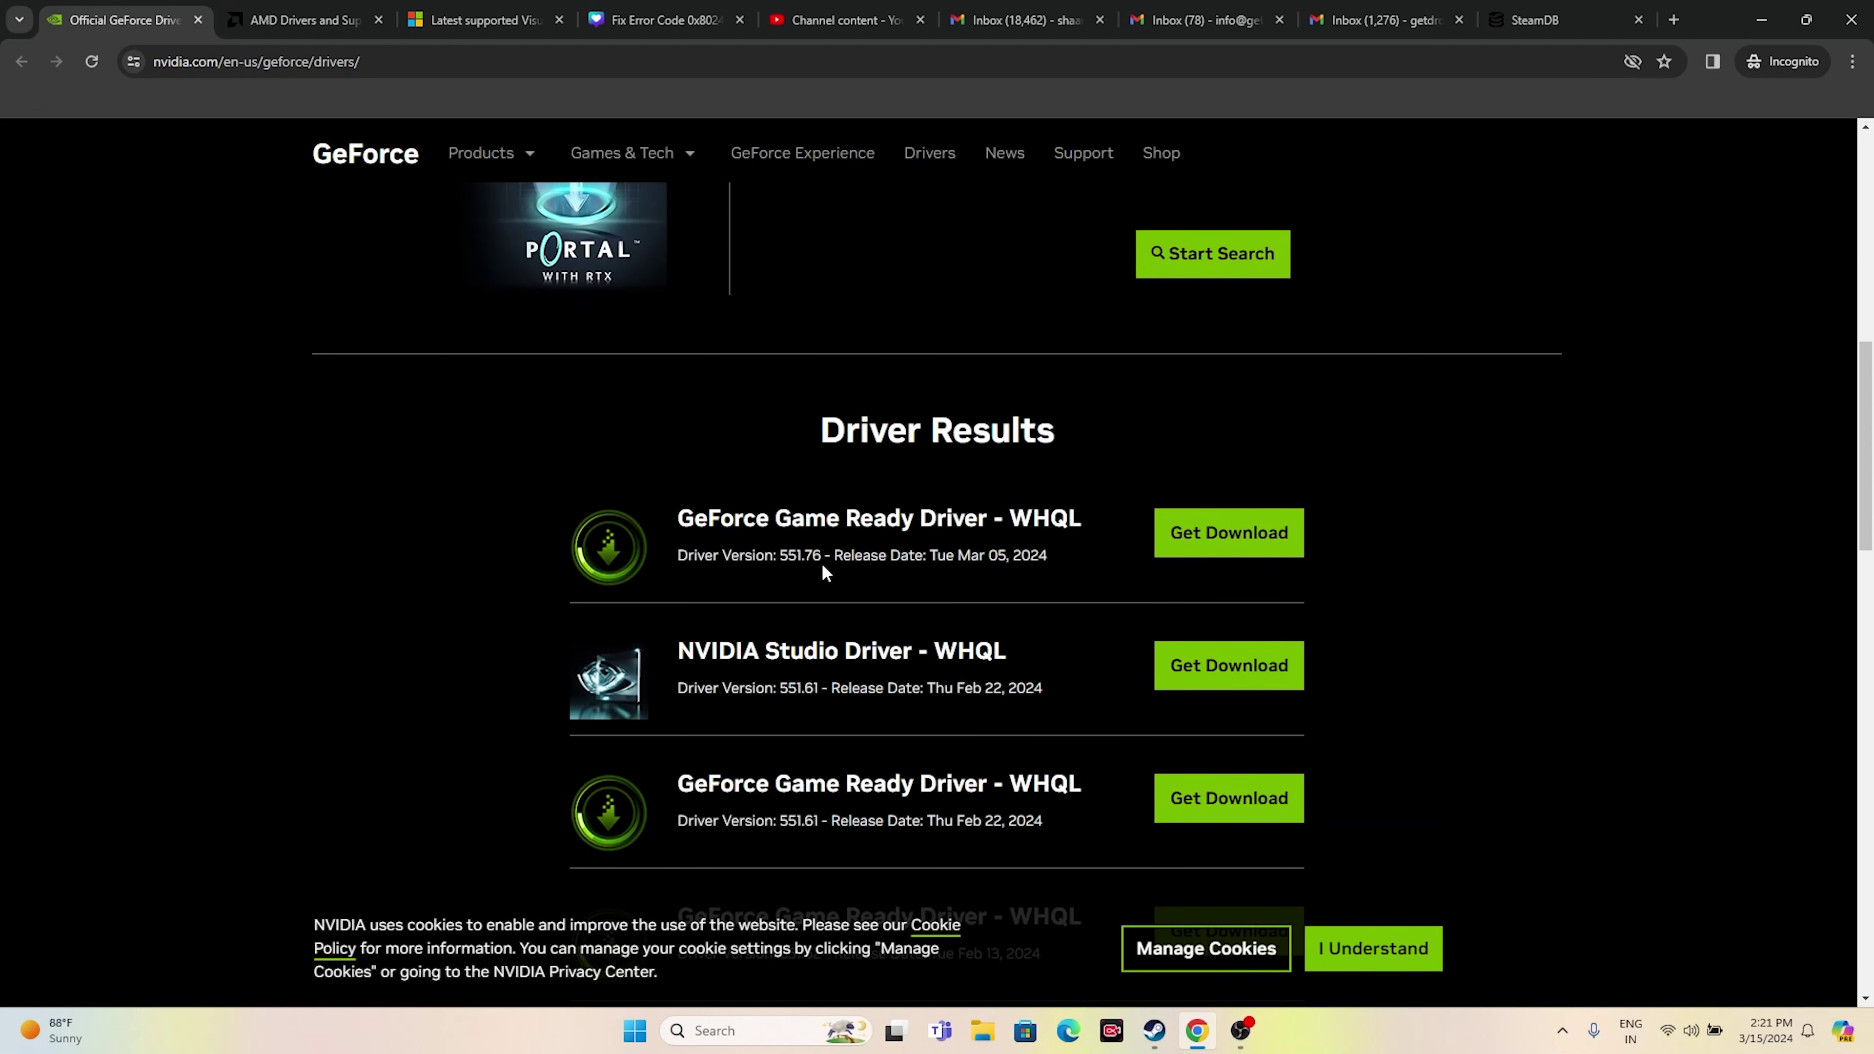
{"action": "left_click_drag", "start_coordinate": [787, 558], "coordinate": [815, 559]}
{"action": "left_click_drag", "start_coordinate": [989, 554], "coordinate": [1031, 555]}
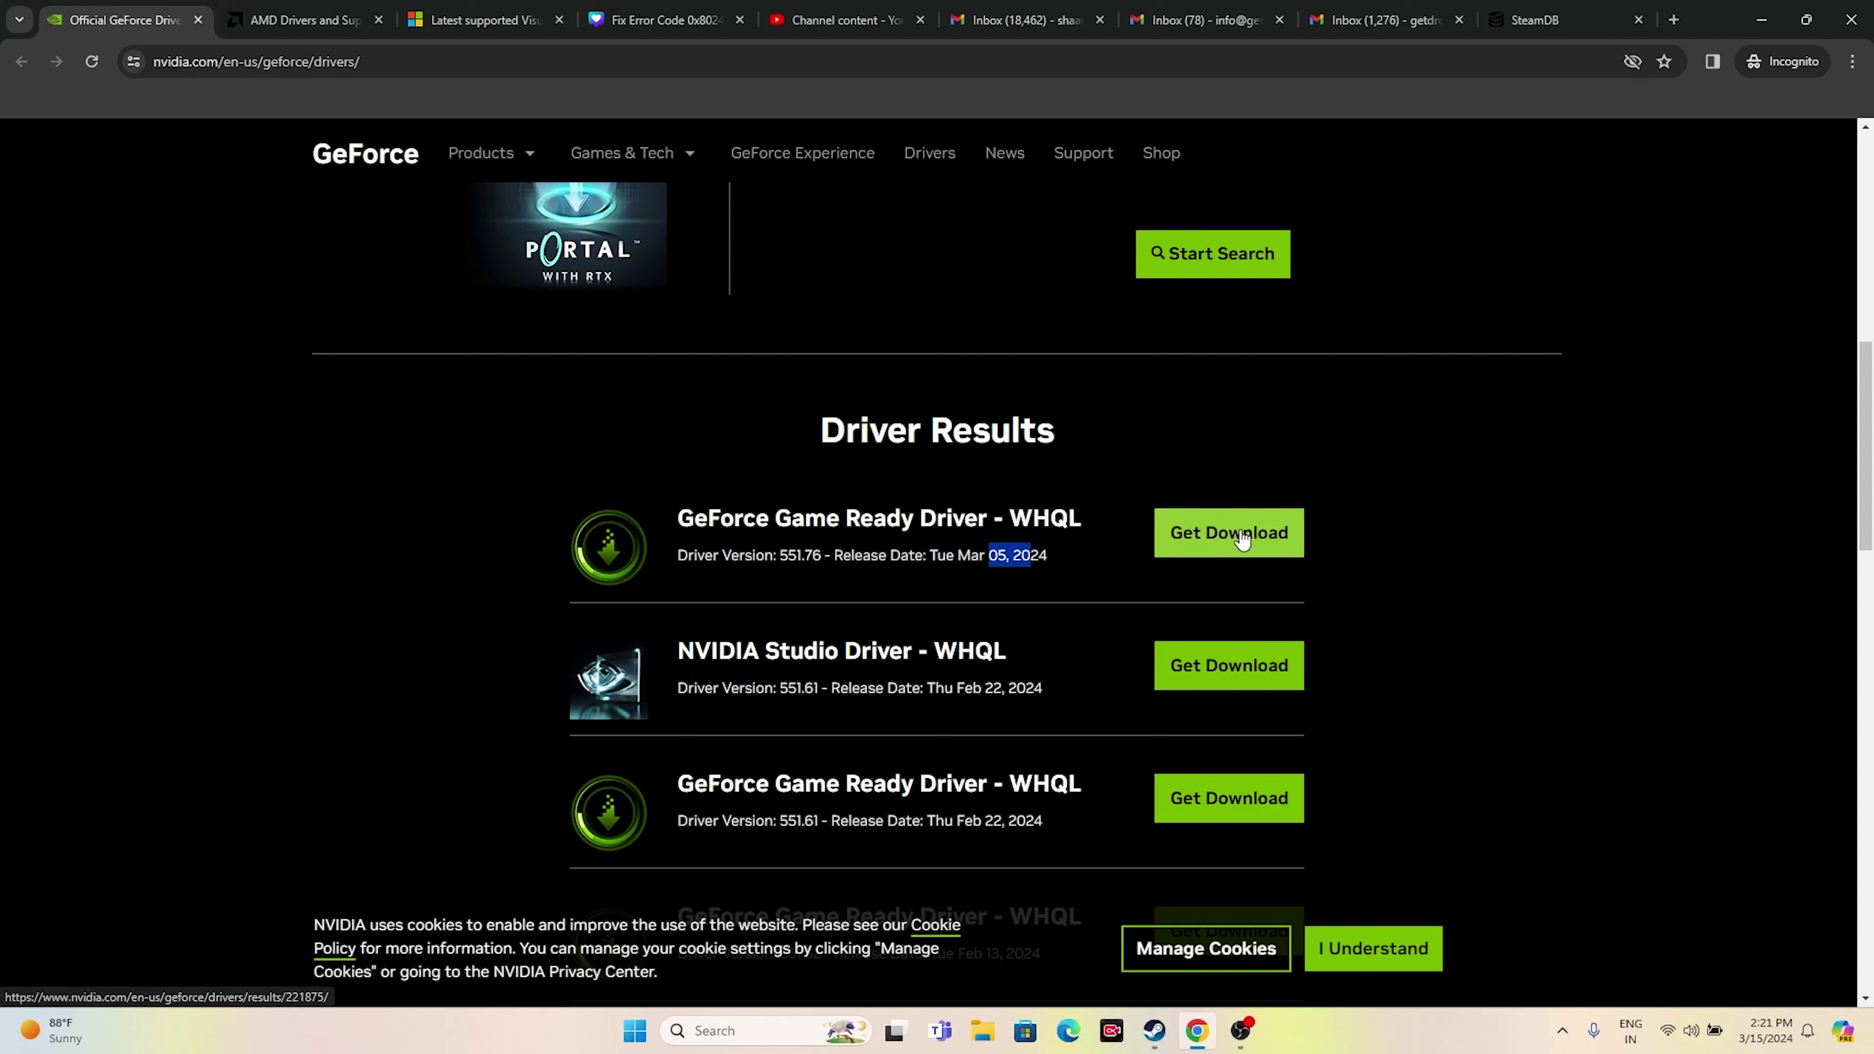
{"action": "left_click", "coordinate": [1243, 540]}
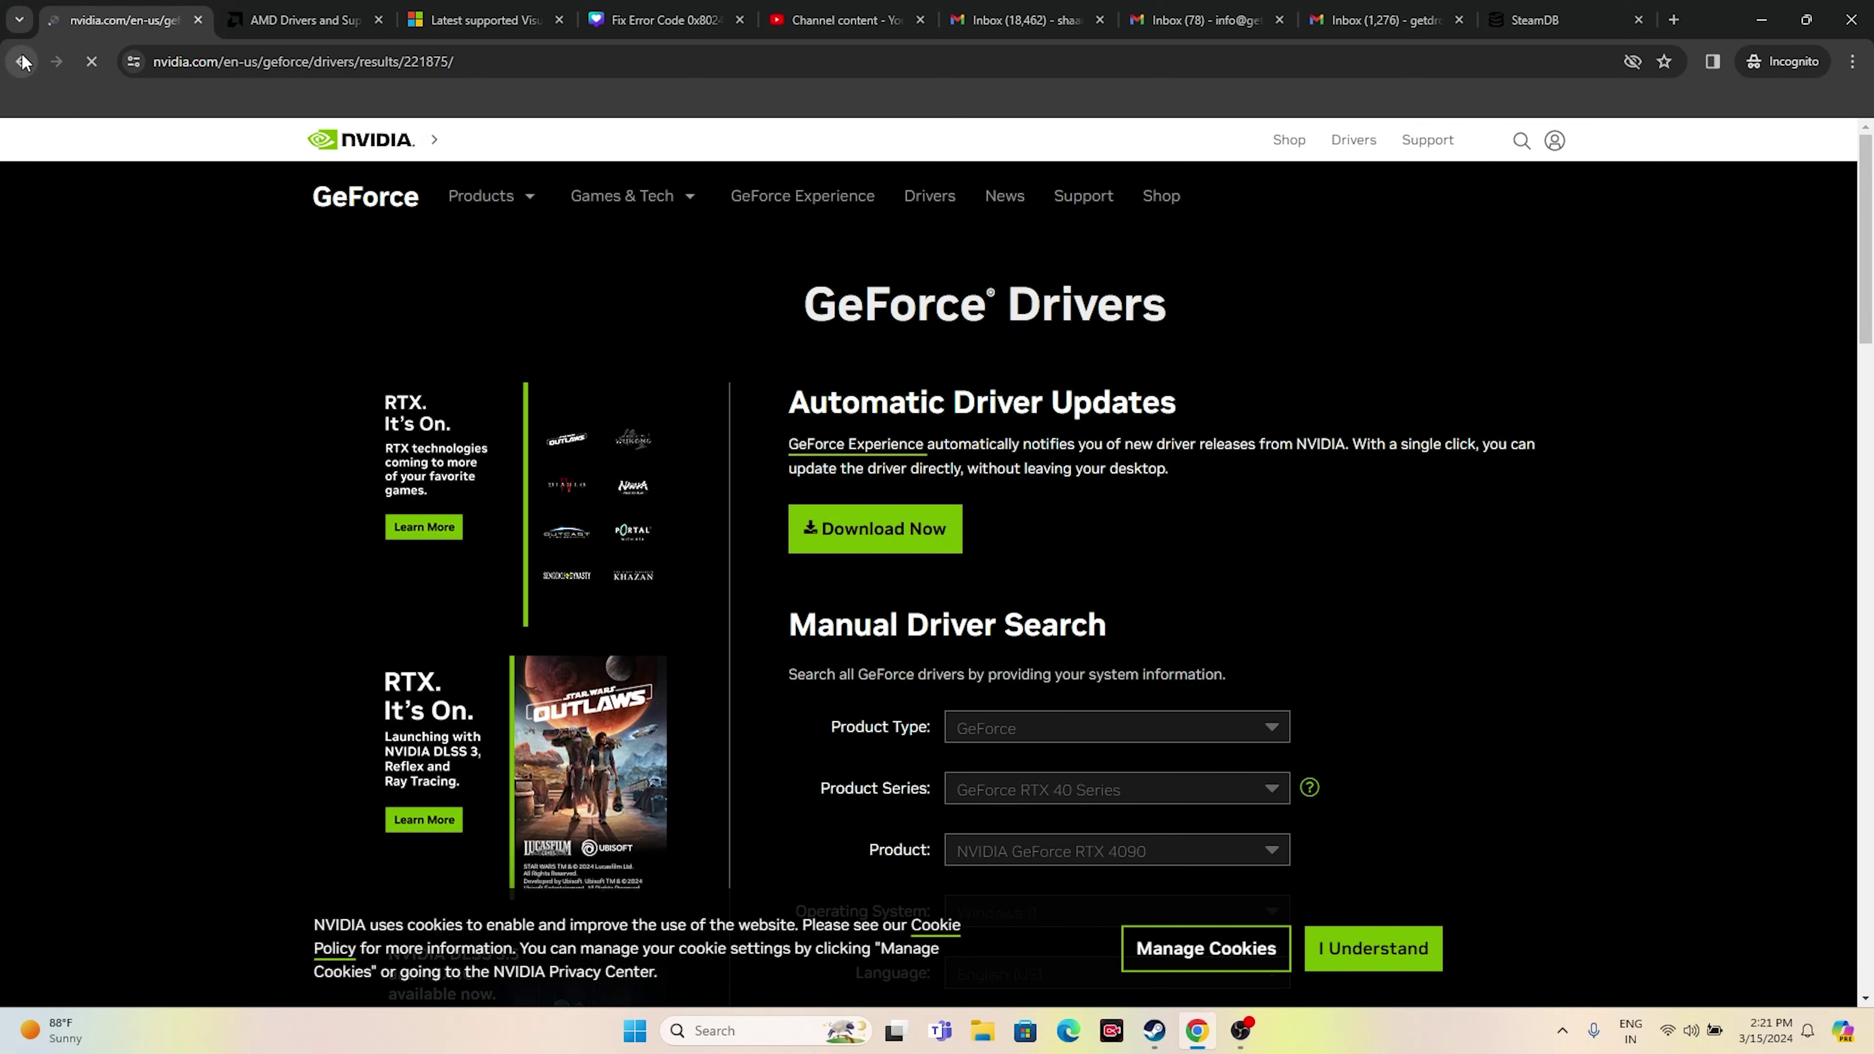
- Open the AMD drivers and support page for the Radeon RX 7600S, and revisit the NVIDIA drivers page
{"action": "left_click", "coordinate": [304, 20]}
{"action": "scroll", "coordinate": [765, 452], "scroll_direction": "down", "scroll_amount": 3}
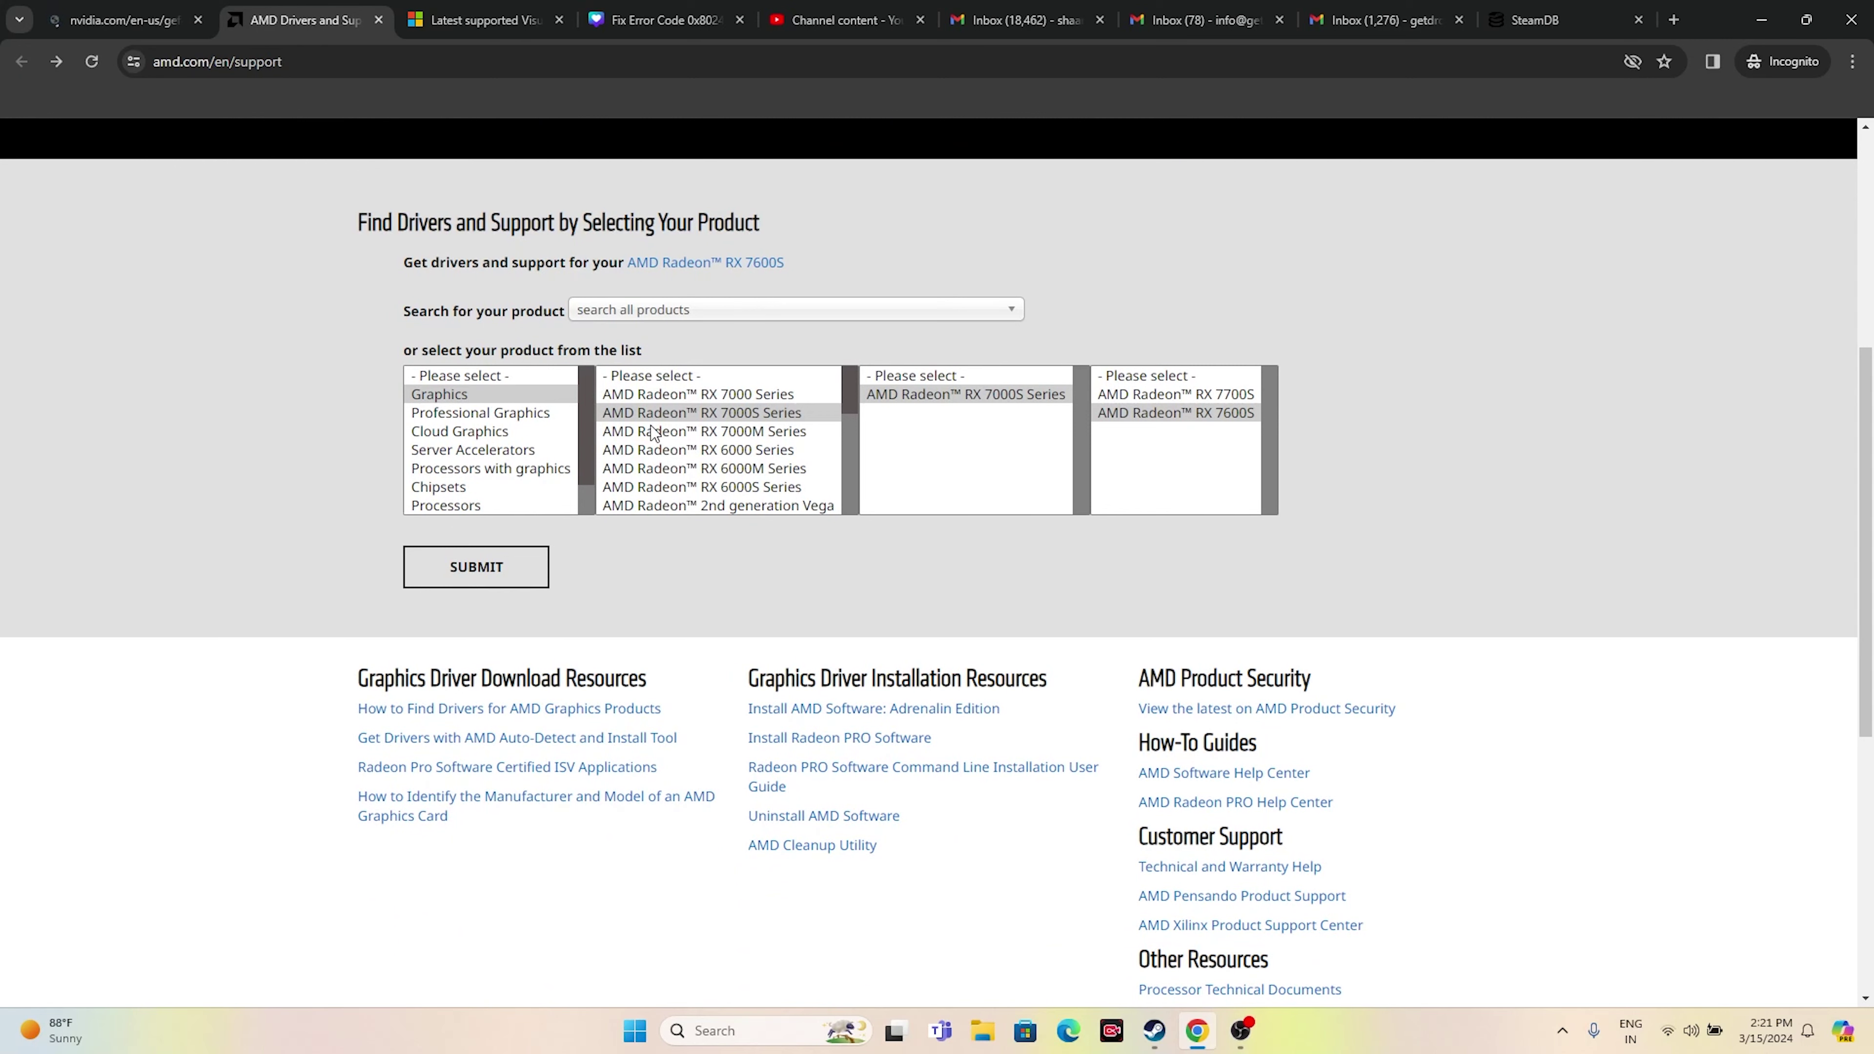
{"action": "left_click", "coordinate": [544, 572]}
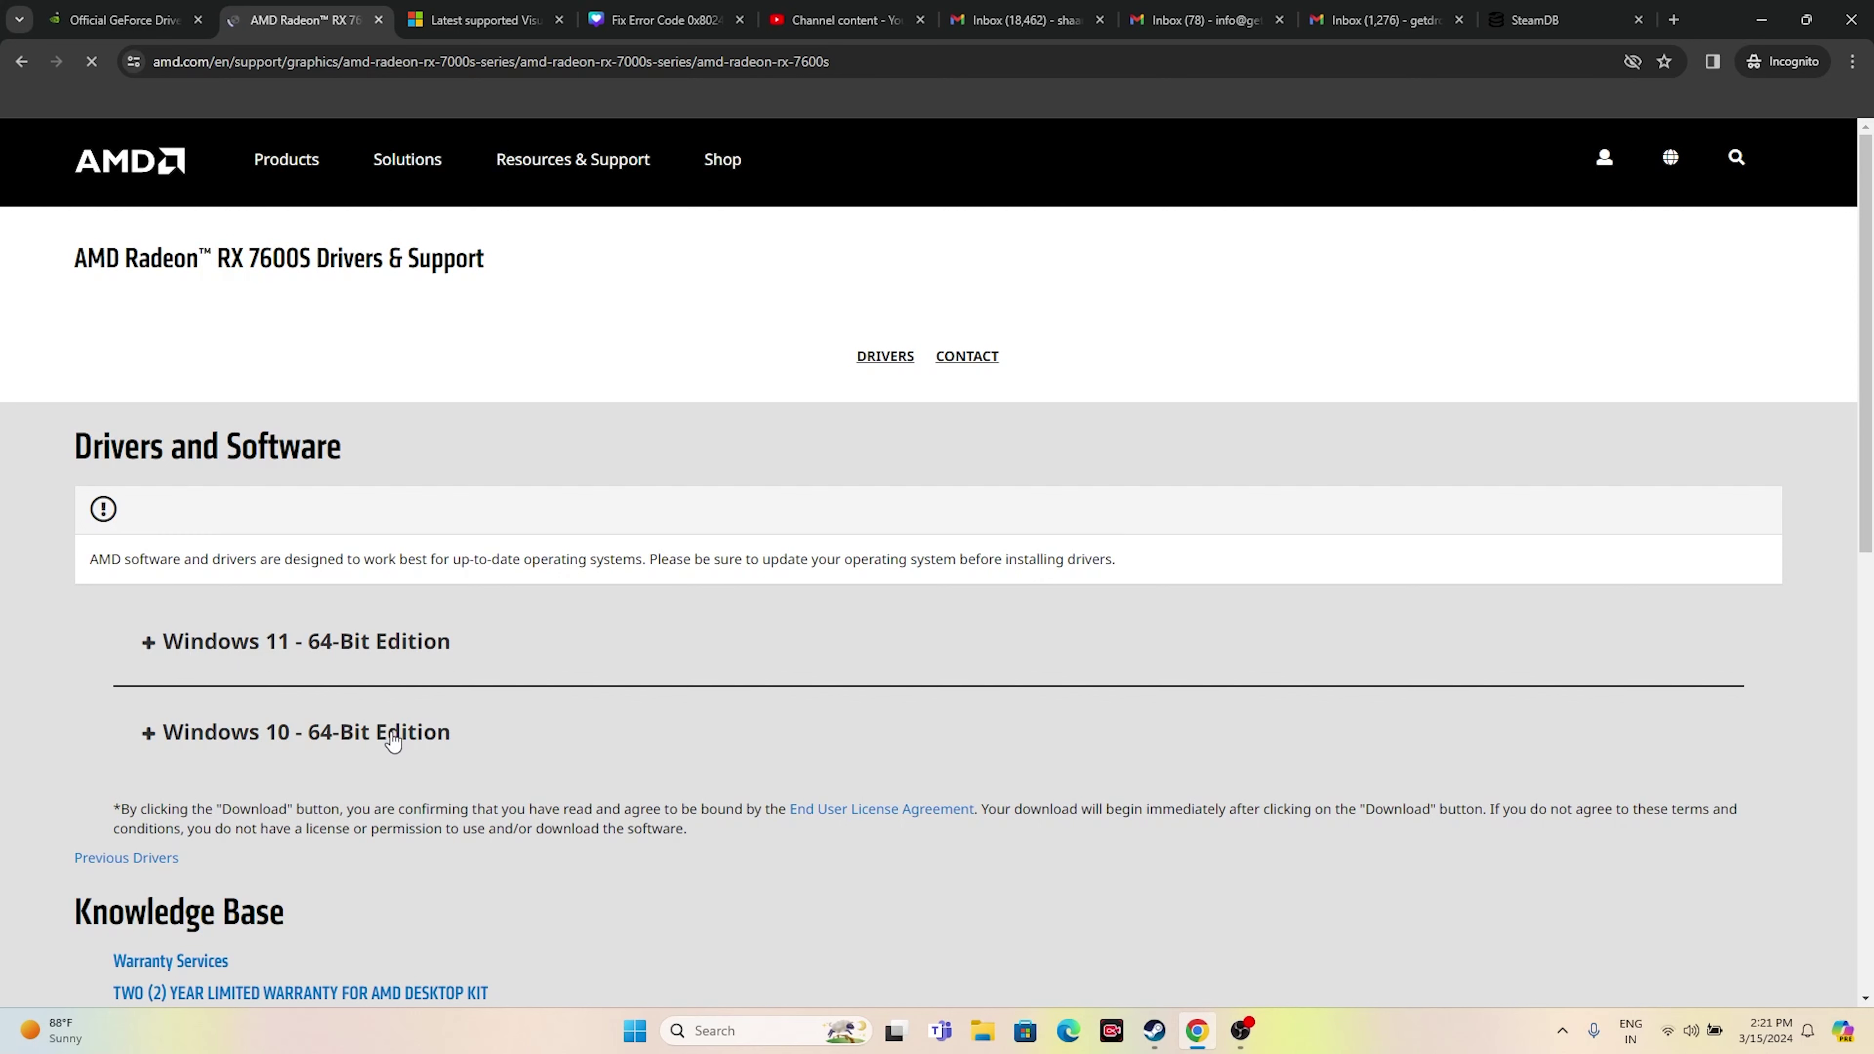
{"action": "left_click", "coordinate": [52, 17]}
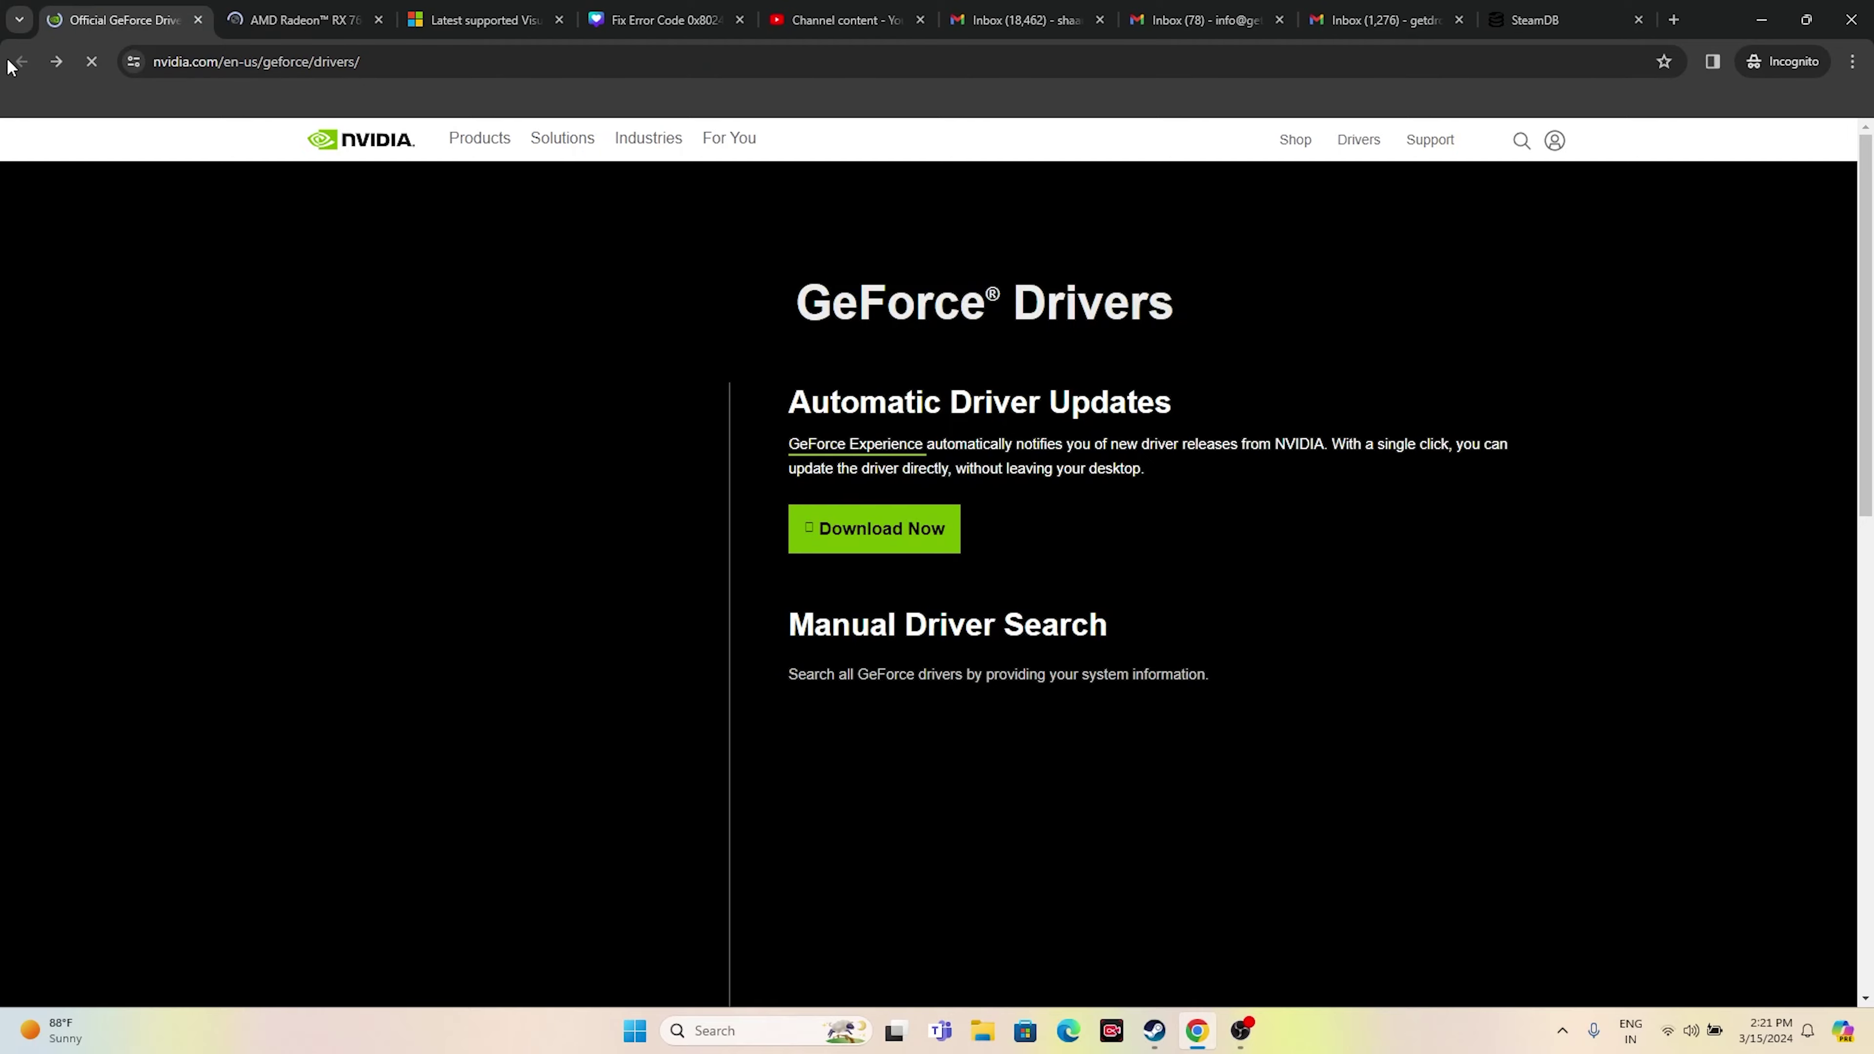
{"action": "left_click", "coordinate": [257, 9]}
- Examine the X86 and X64 download links on Microsoft's Visual C++ Redistributable page, and minimize the browser
{"action": "left_click", "coordinate": [476, 22]}
{"action": "scroll", "coordinate": [1022, 439], "scroll_direction": "up", "scroll_amount": 5}
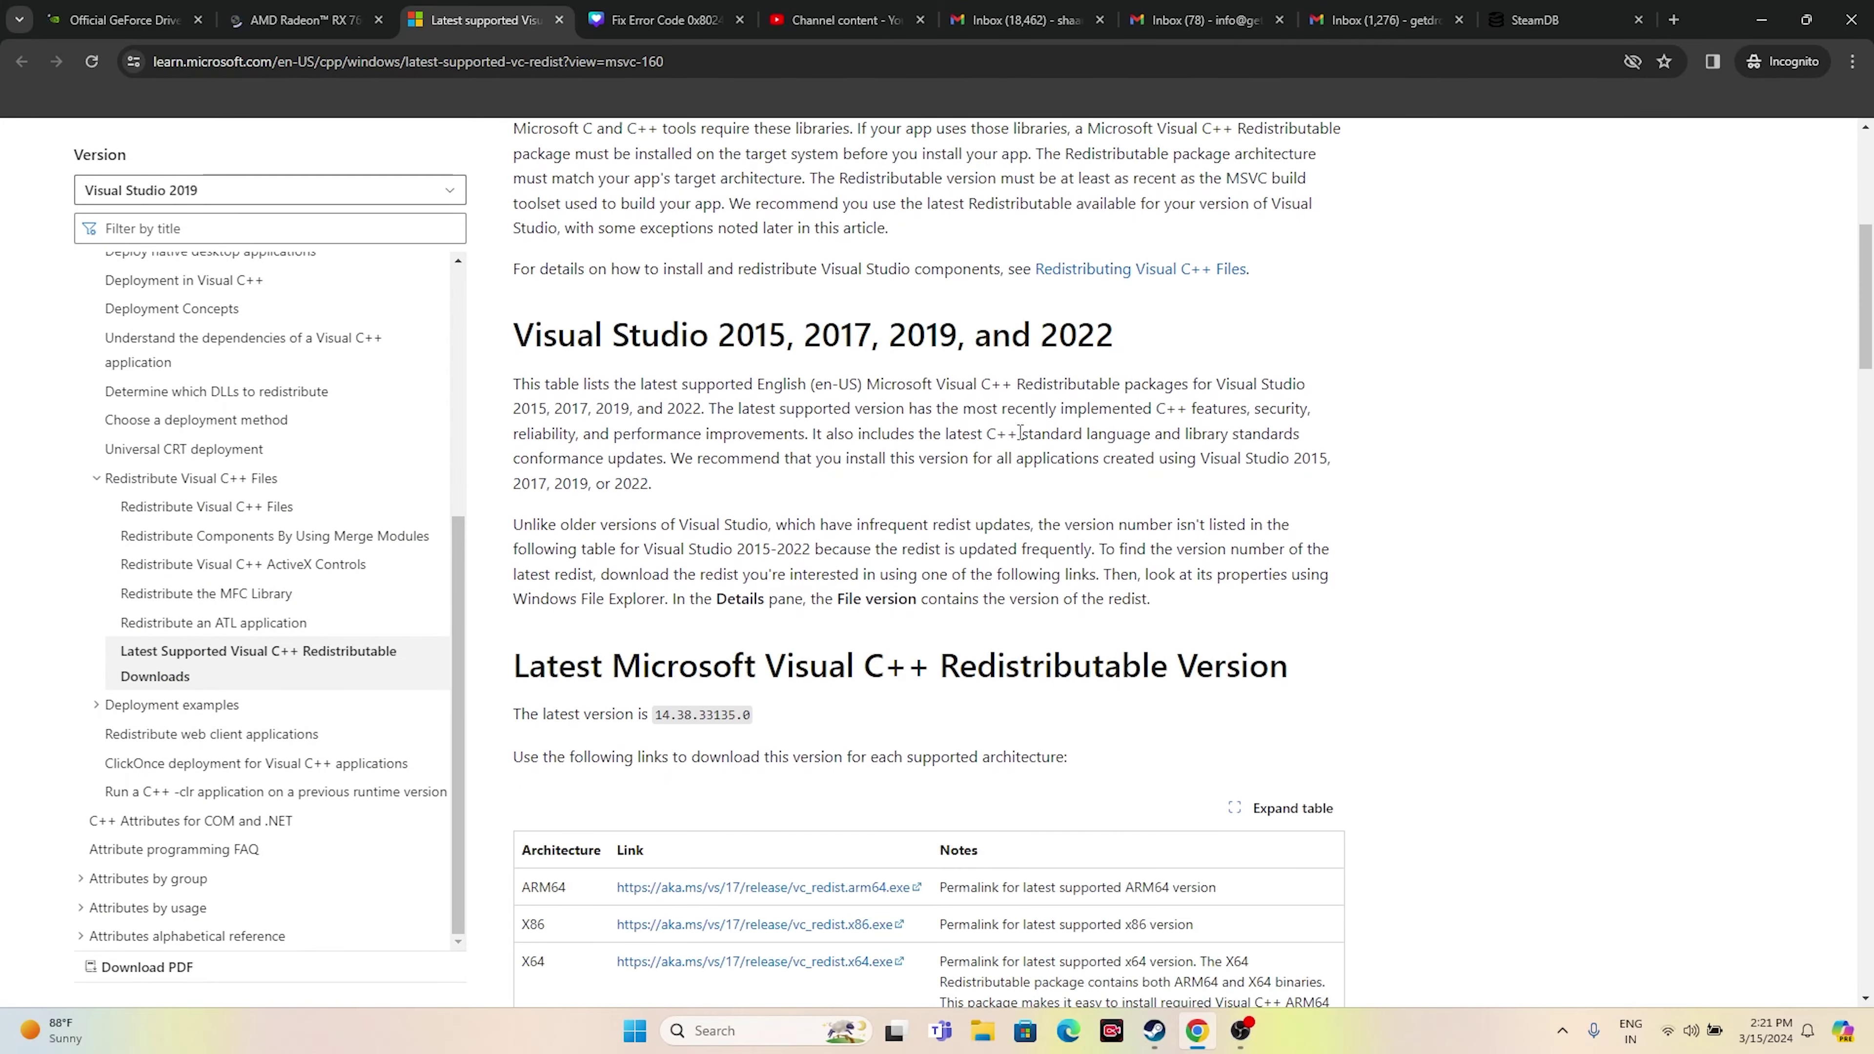
{"action": "scroll", "coordinate": [1022, 439], "scroll_direction": "down", "scroll_amount": 10}
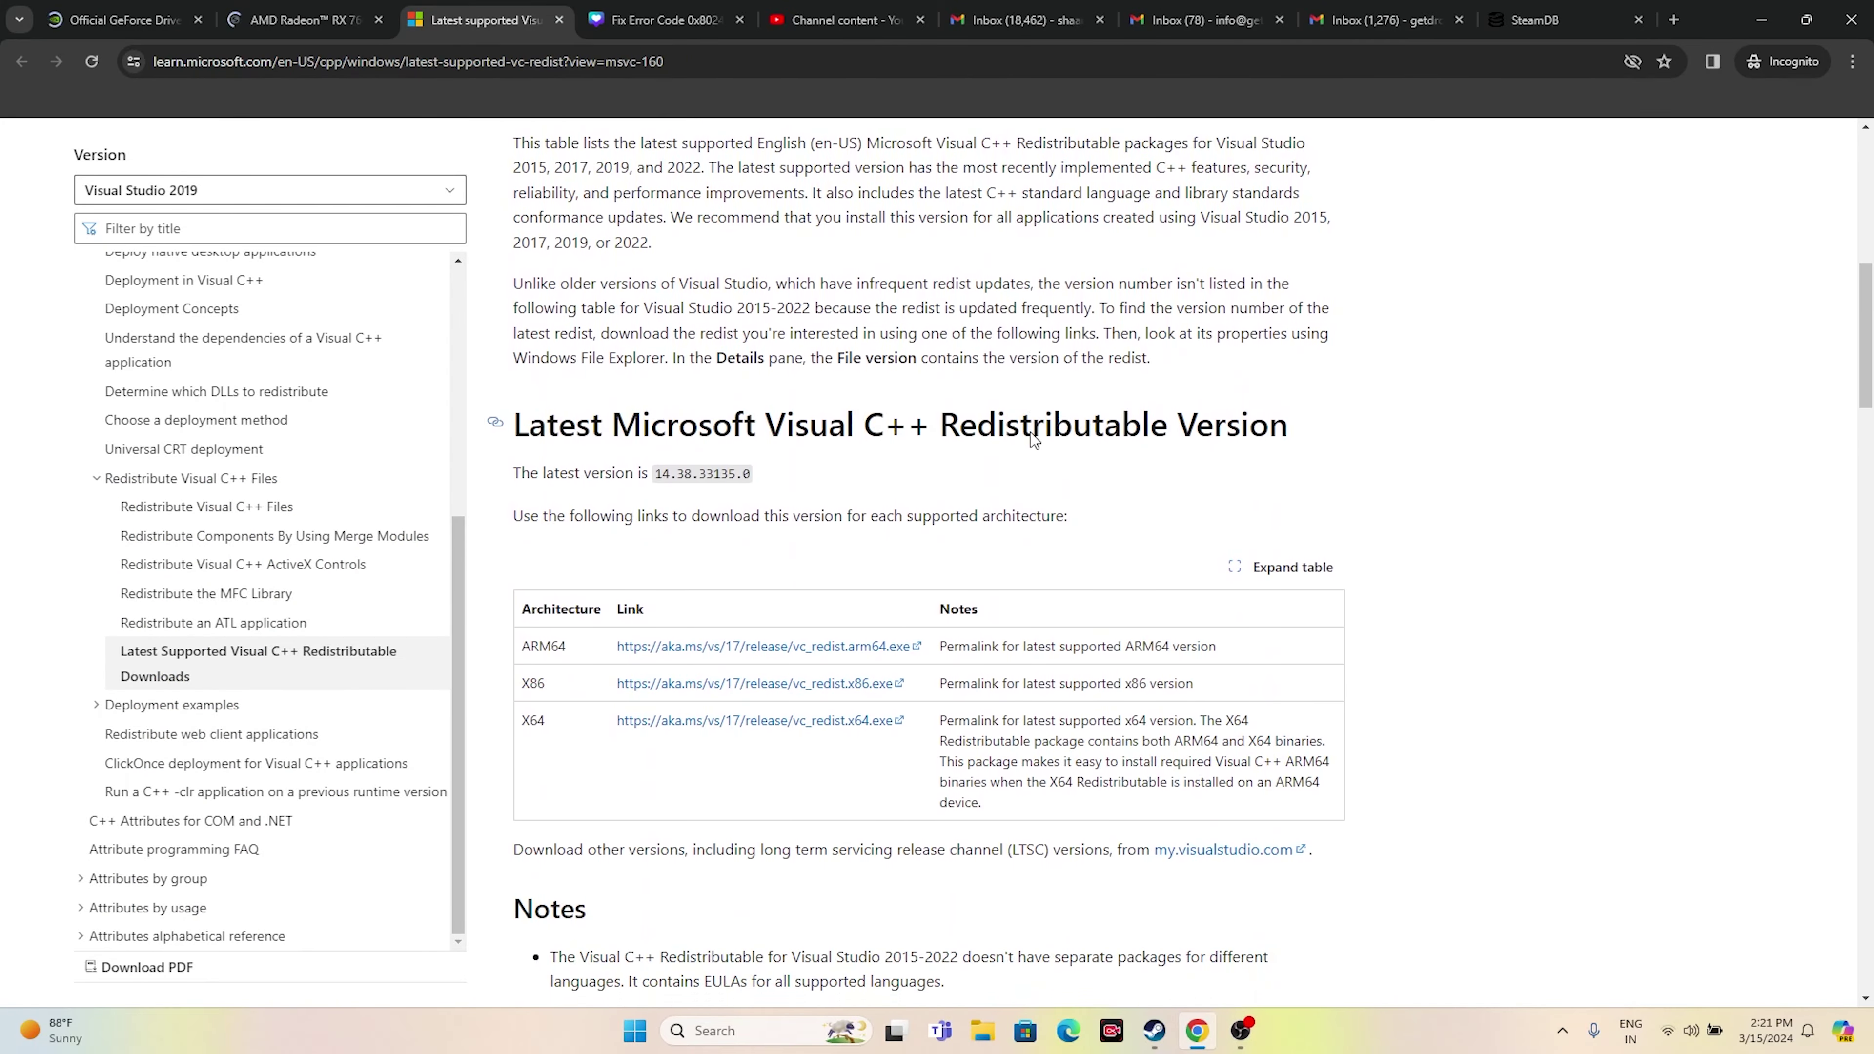
{"action": "scroll", "coordinate": [840, 363], "scroll_direction": "up", "scroll_amount": 2}
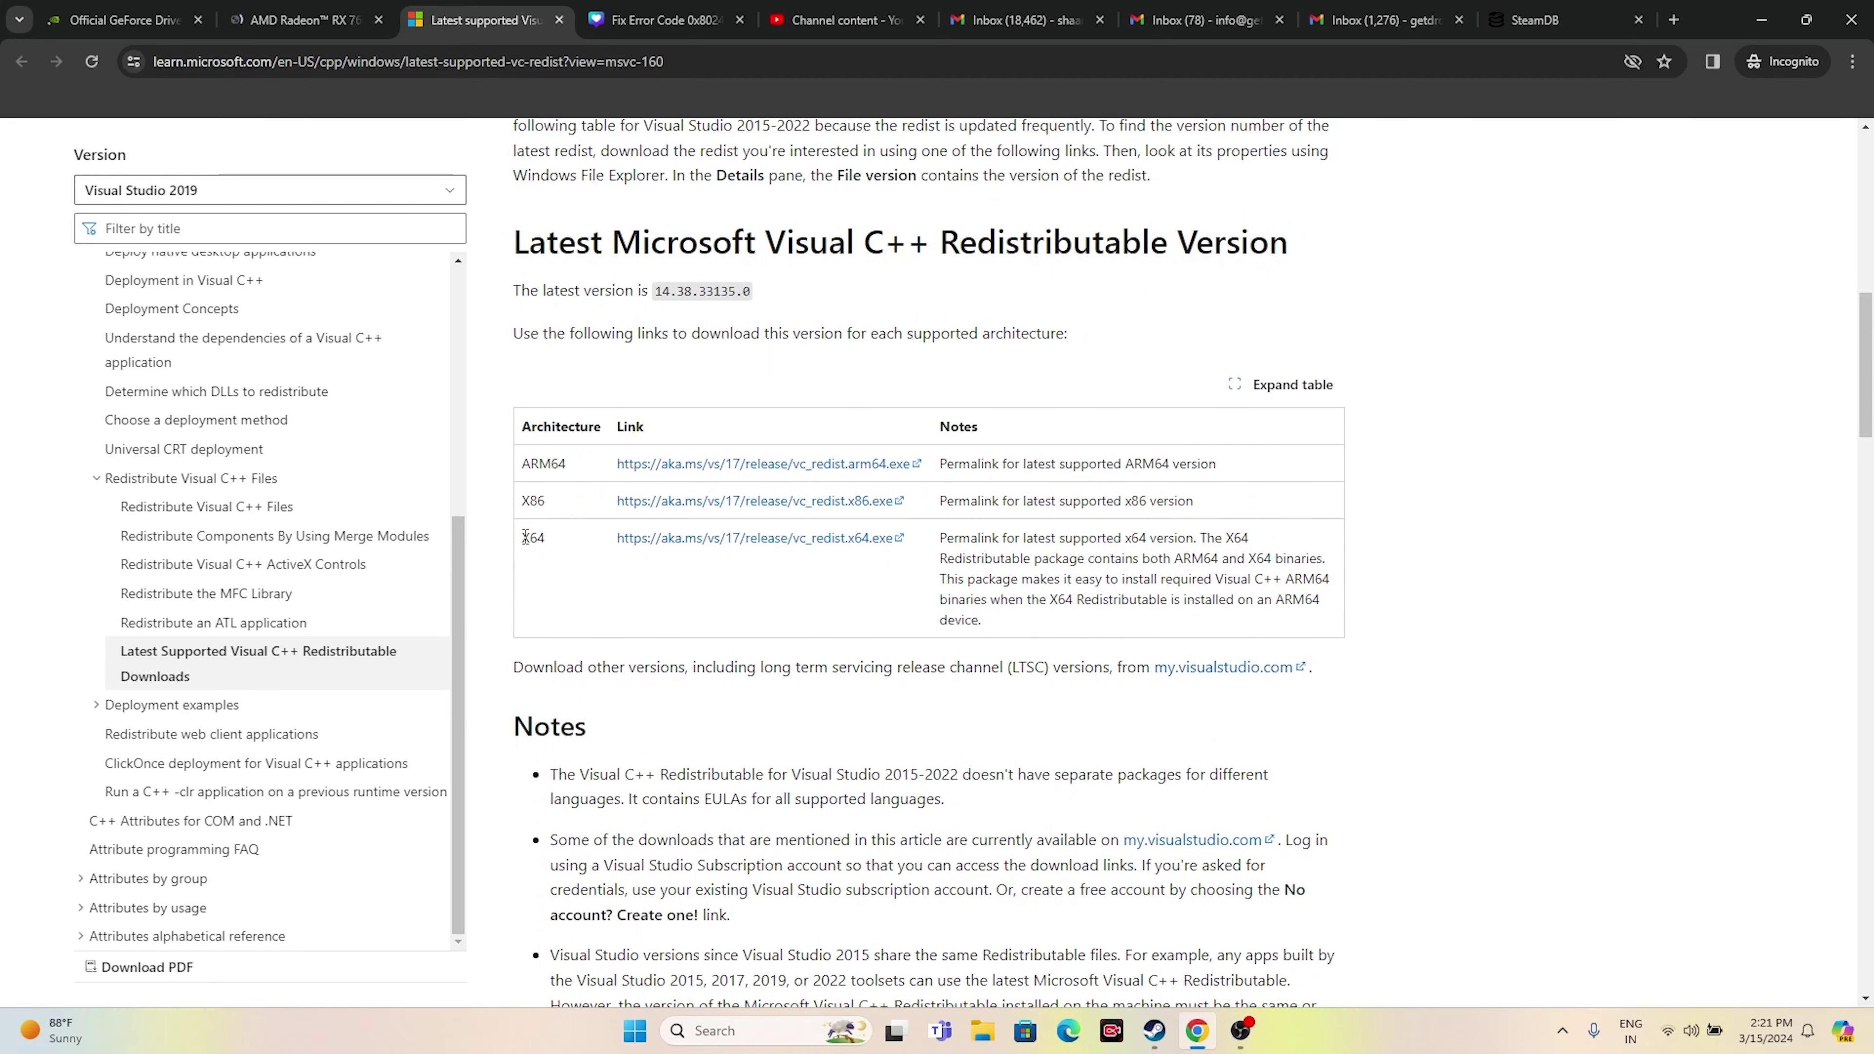
{"action": "left_click_drag", "start_coordinate": [519, 539], "coordinate": [553, 505]}
{"action": "left_click", "coordinate": [540, 532]}
{"action": "left_click", "coordinate": [763, 591]}
{"action": "left_click", "coordinate": [1755, 19]}
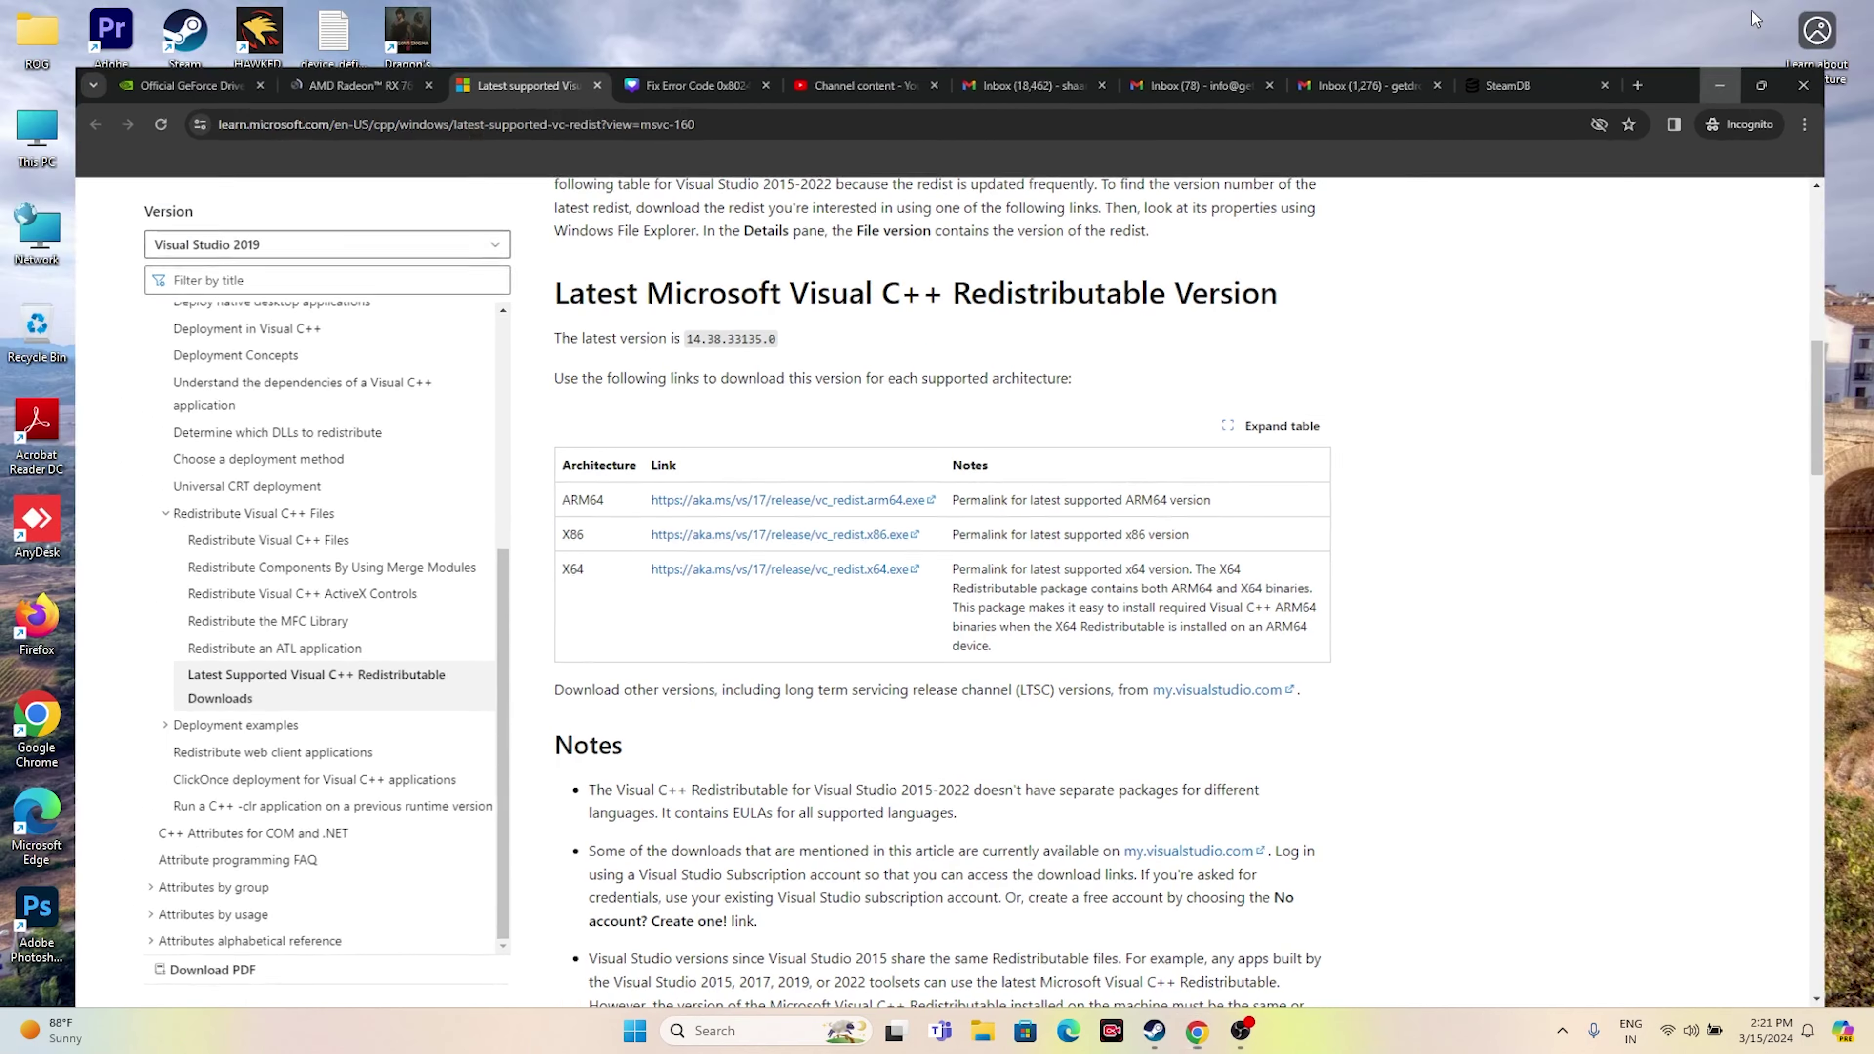
- Switch to Steam and view the Manage options of Vindictus: Defying Fate Playtest, including Uninstall, without choosing any
{"action": "left_click", "coordinate": [1154, 1030]}
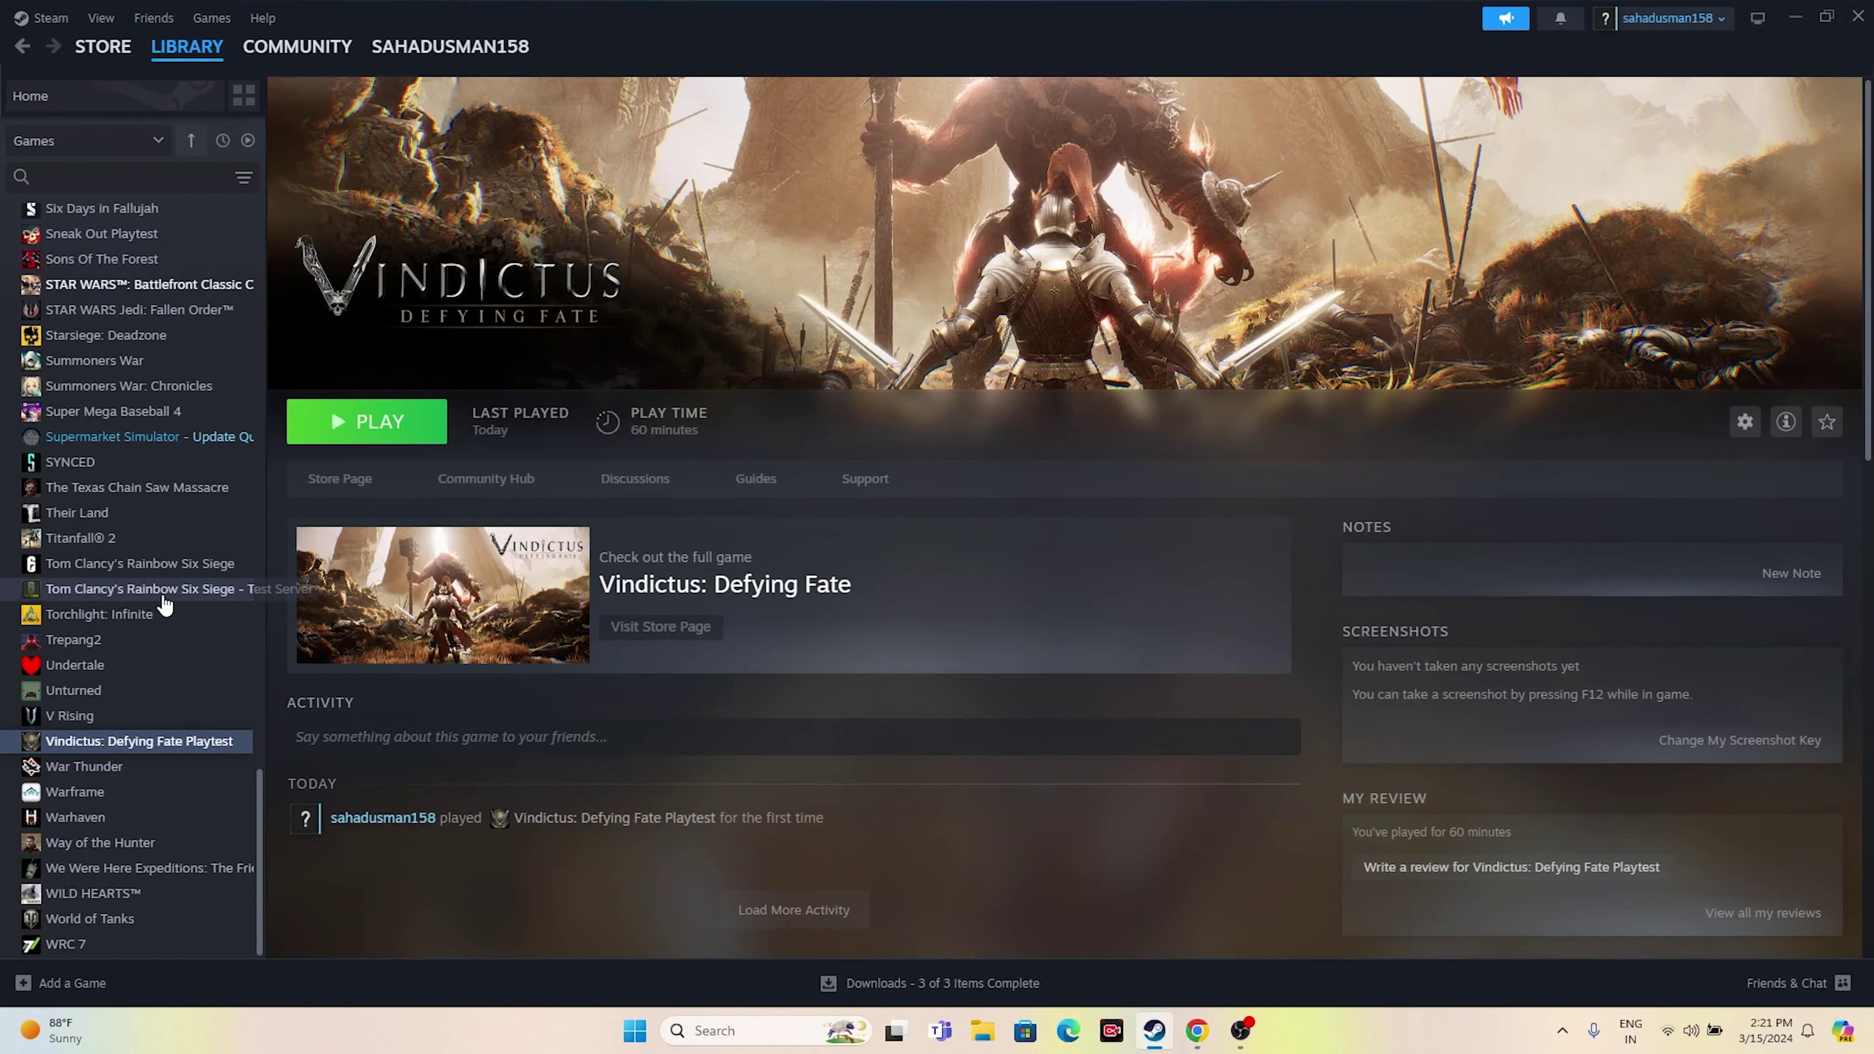
{"action": "right_click", "coordinate": [194, 744]}
{"action": "mouse_move", "coordinate": [243, 863]}
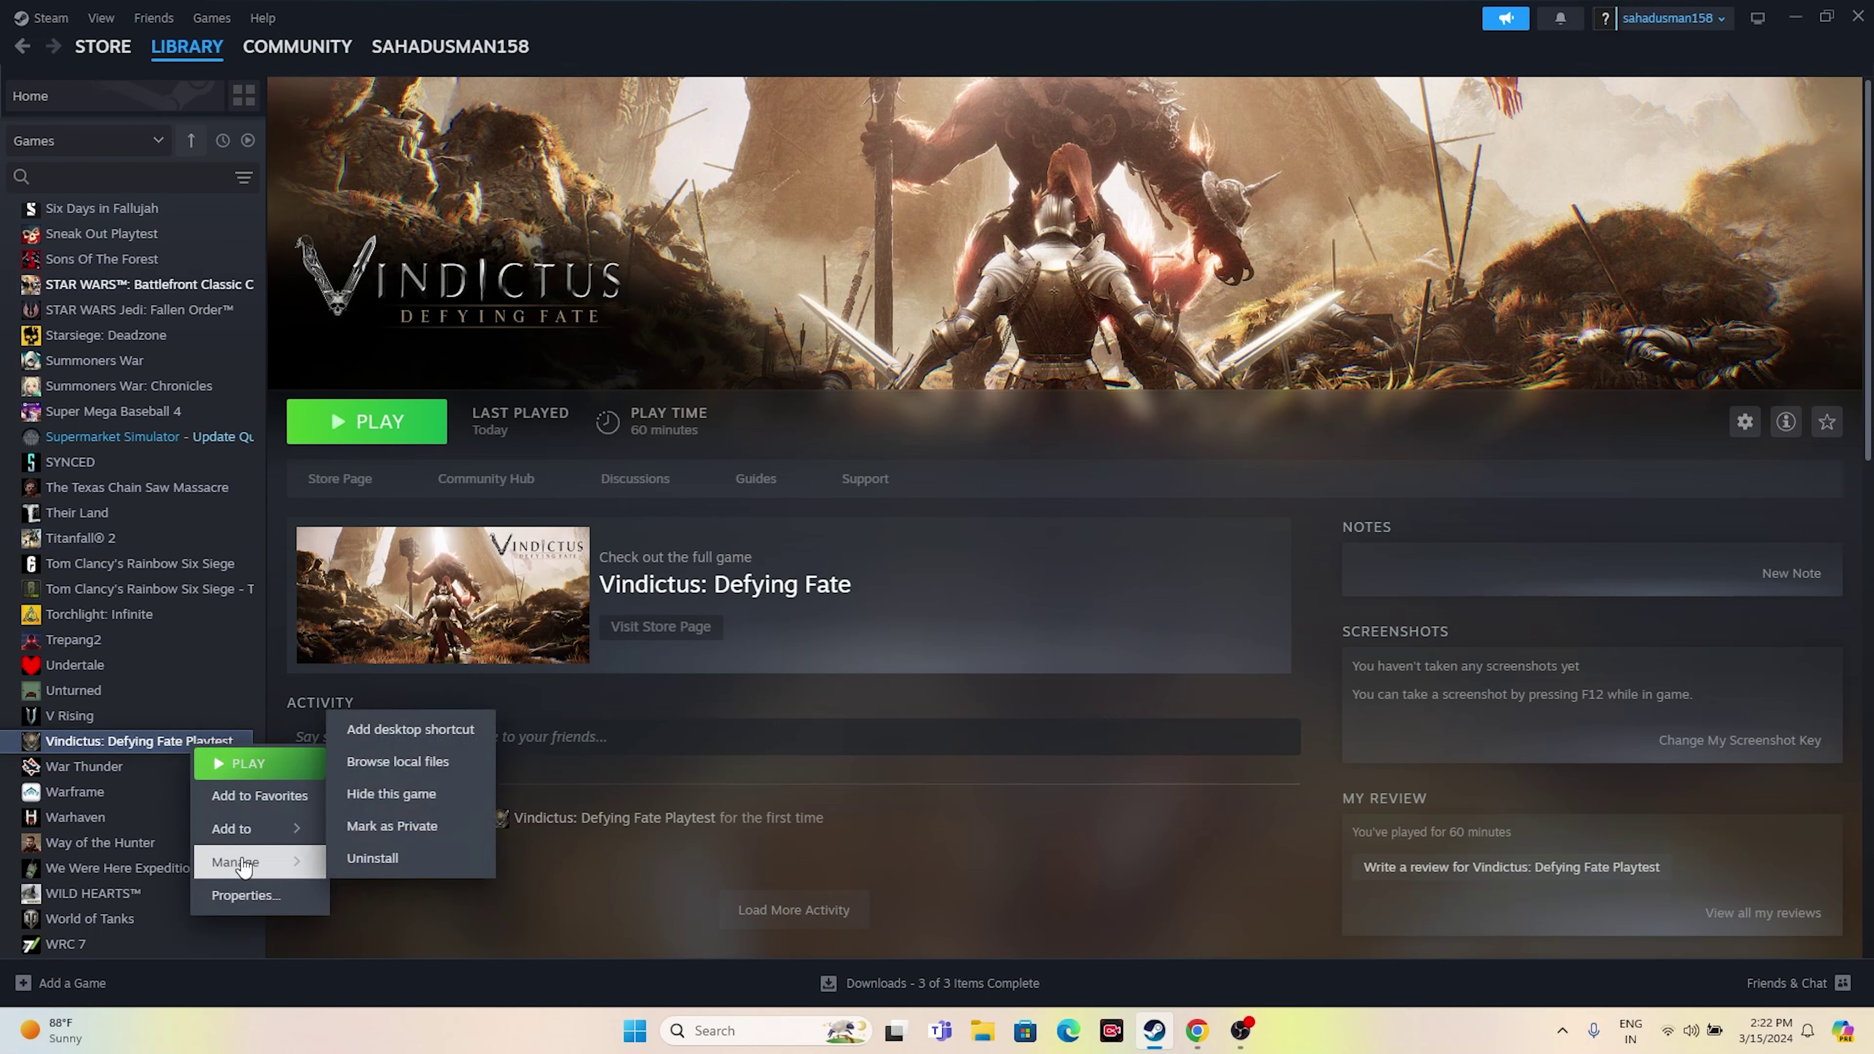
{"action": "left_click", "coordinate": [919, 661]}
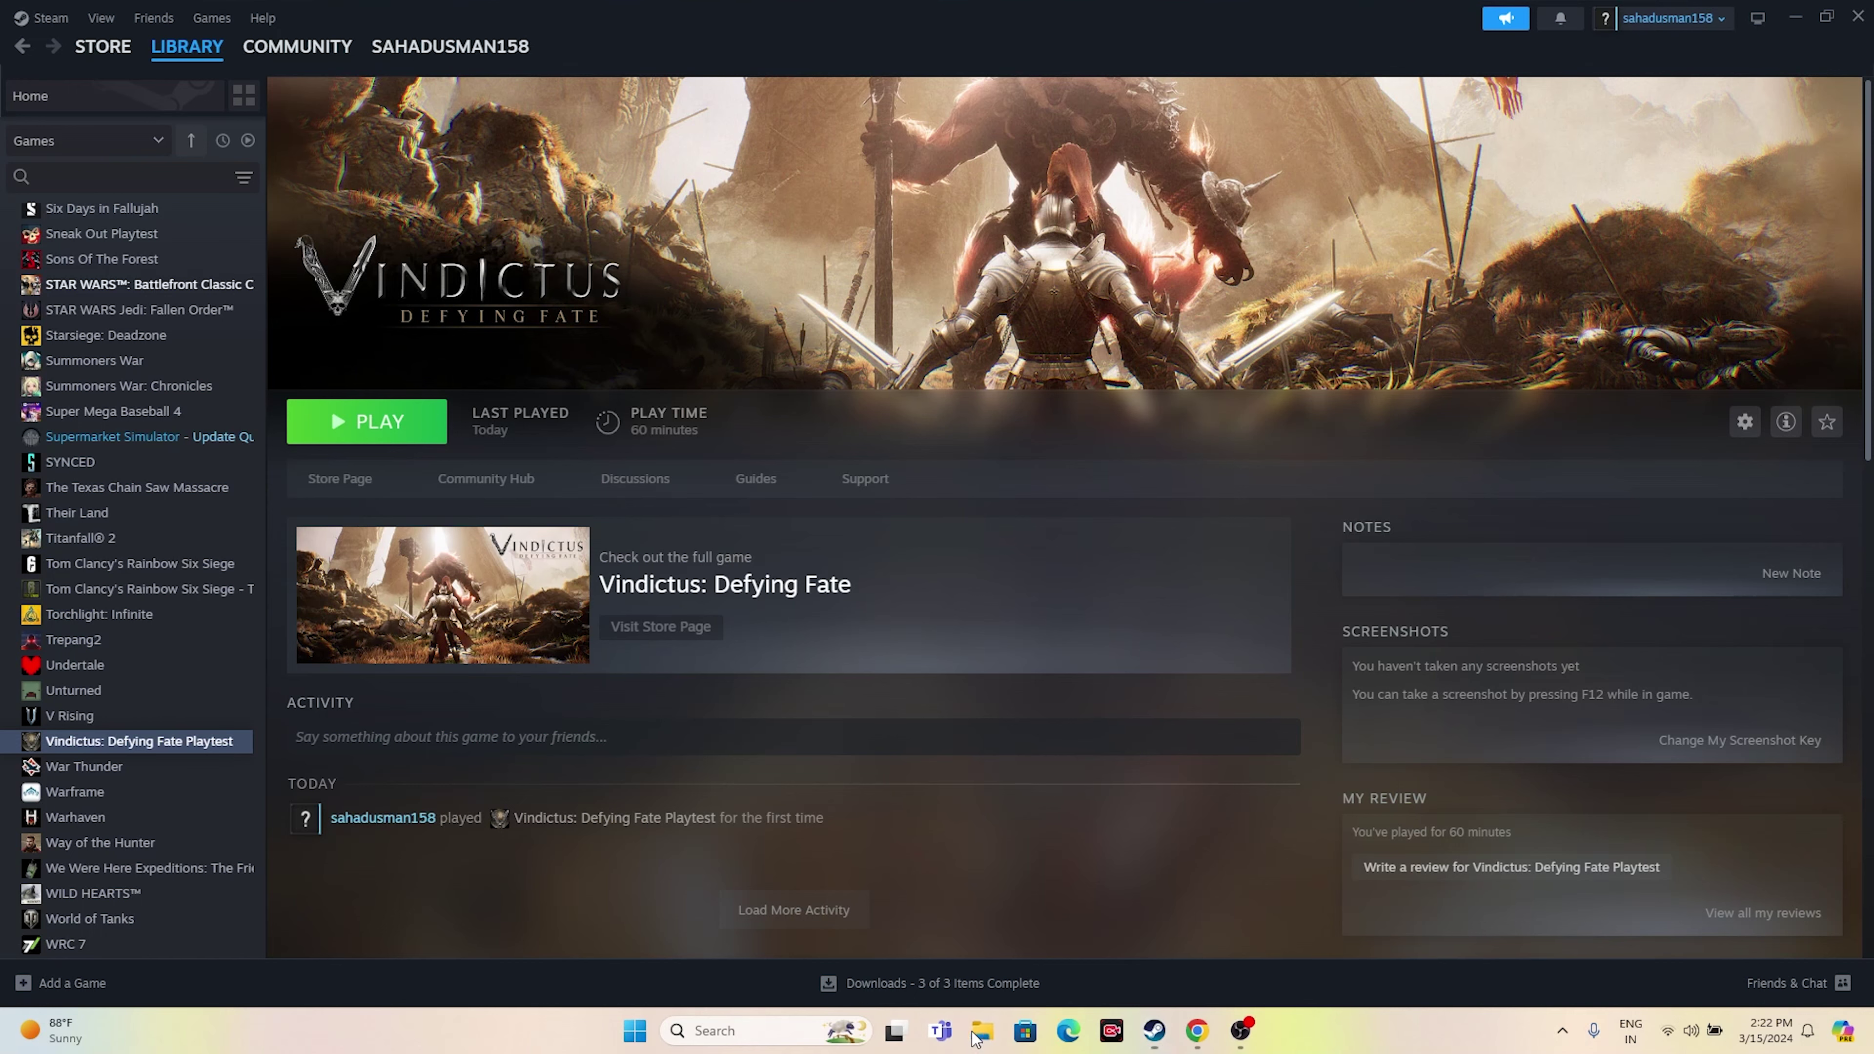
- View the local drives under This PC in File Explorer, and close the window
{"action": "key", "text": "super+e"}
{"action": "left_click", "coordinate": [74, 683]}
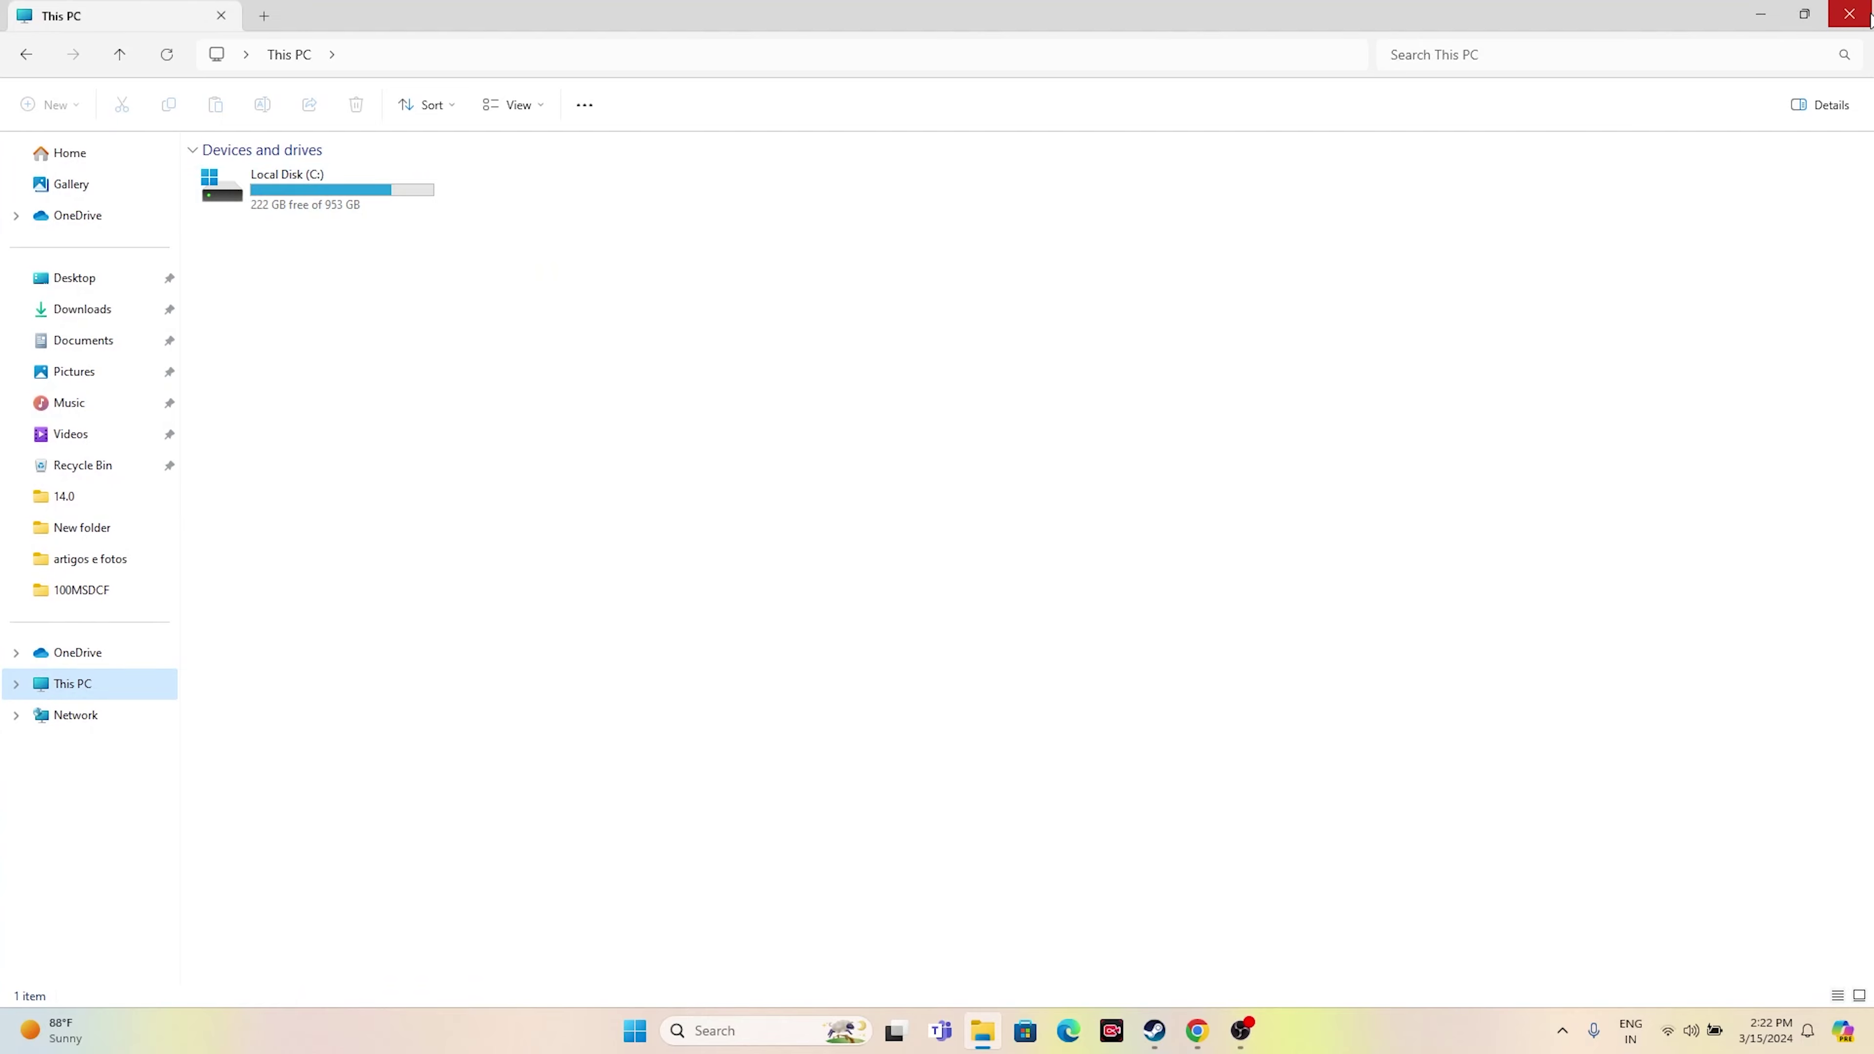
{"action": "left_click", "coordinate": [1849, 14]}
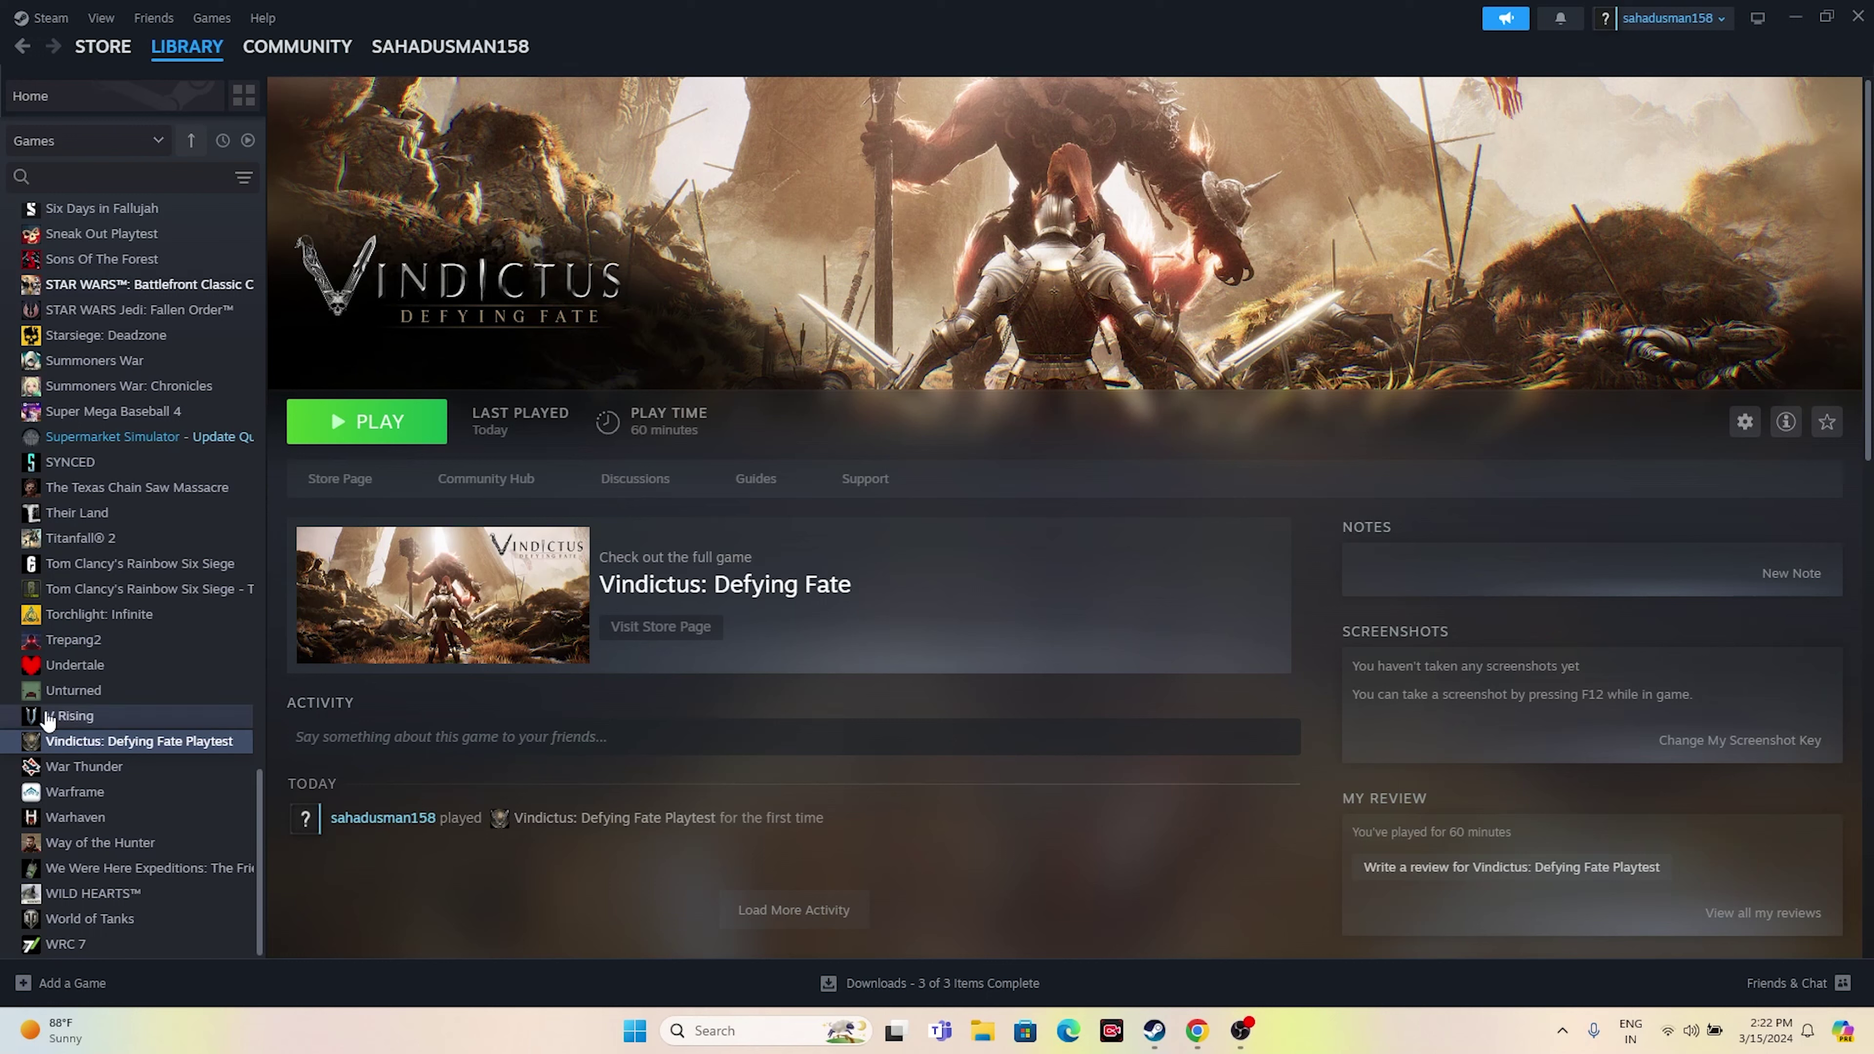
- Verify the integrity of the Vindictus: Defying Fate Playtest beta files, and close the game's properties
{"action": "right_click", "coordinate": [160, 745]}
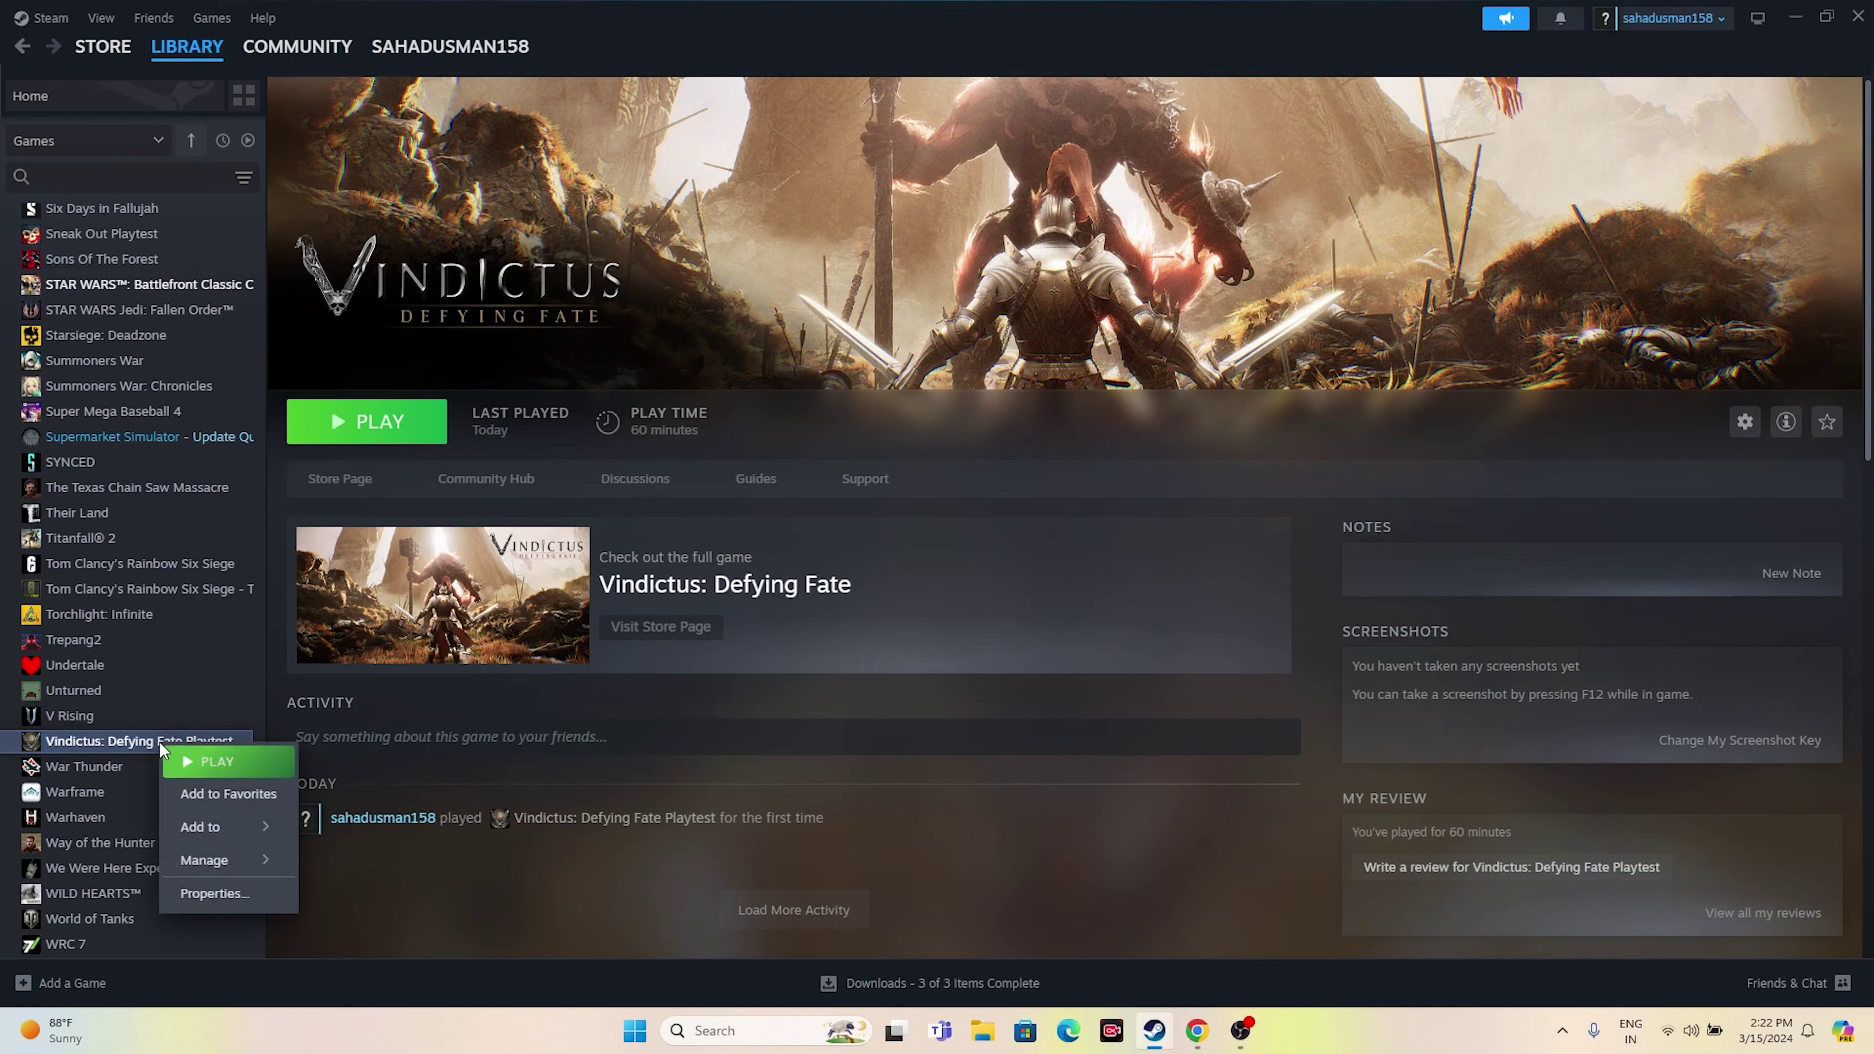
{"action": "left_click", "coordinate": [210, 893]}
{"action": "left_click", "coordinate": [609, 435]}
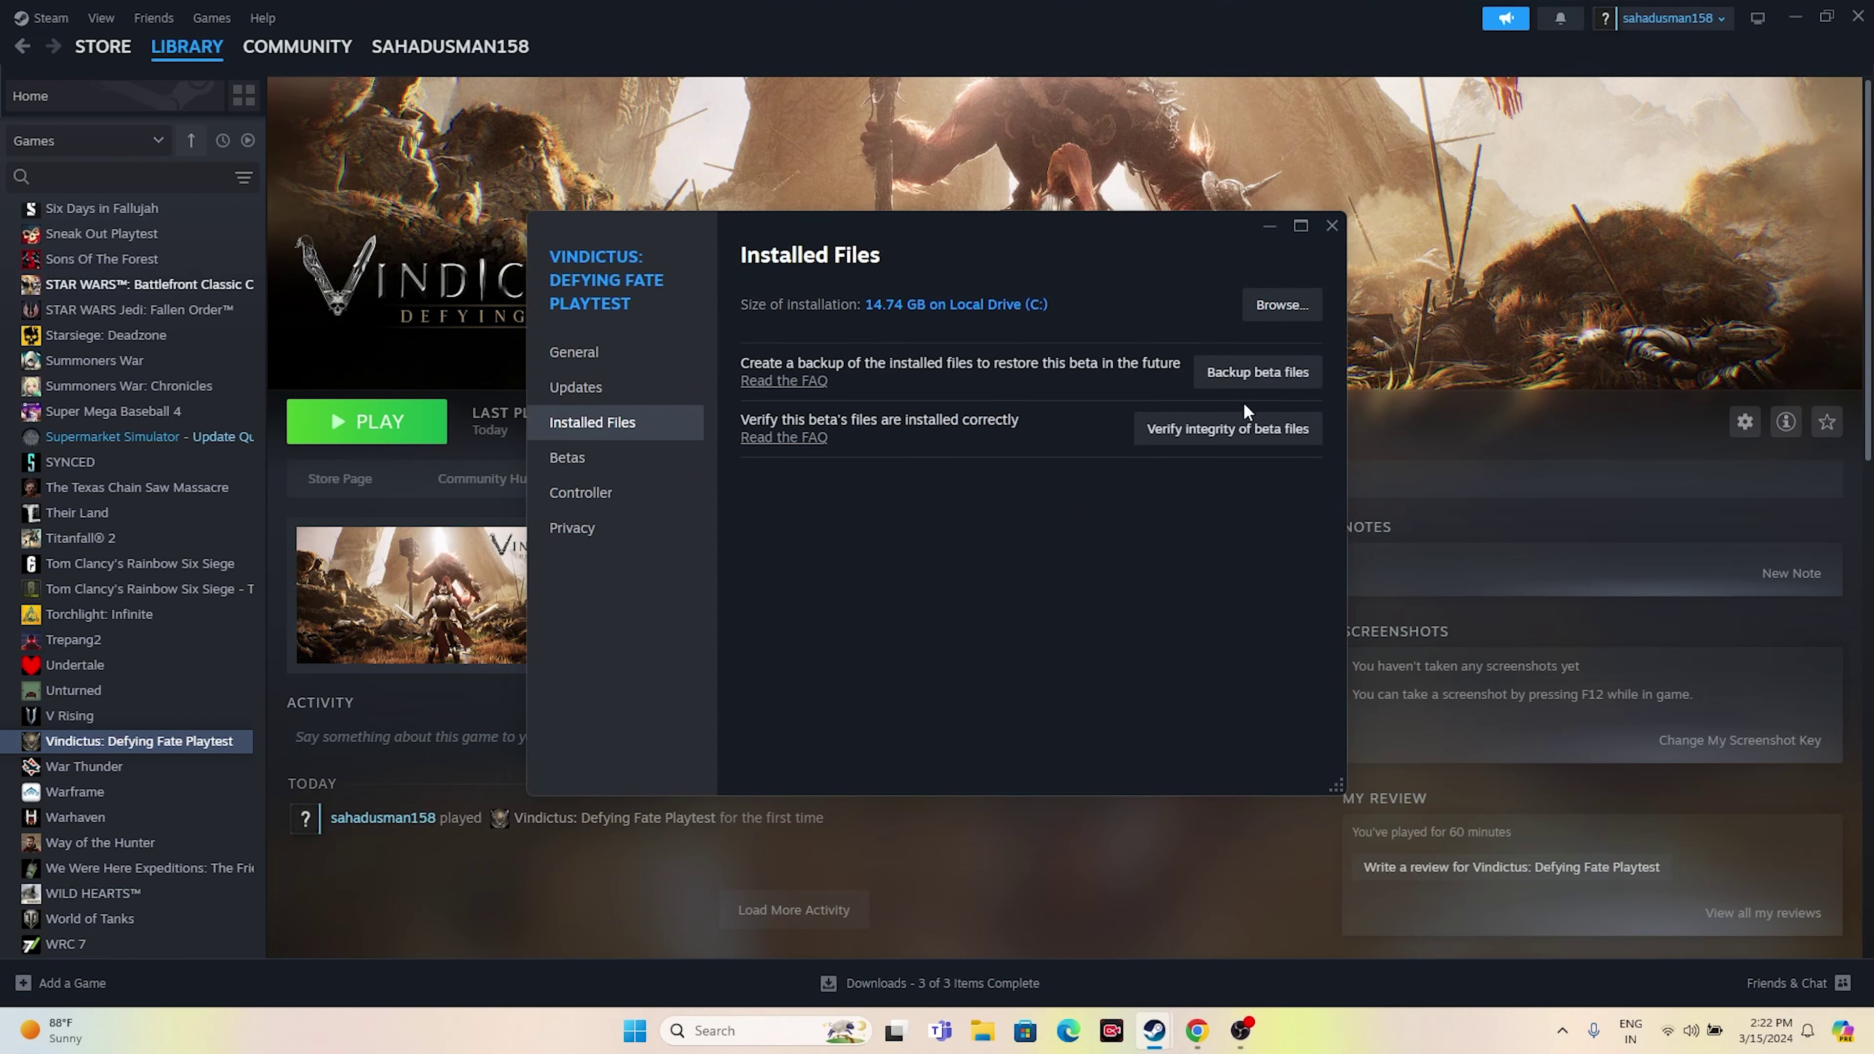
{"action": "left_click", "coordinate": [1259, 431]}
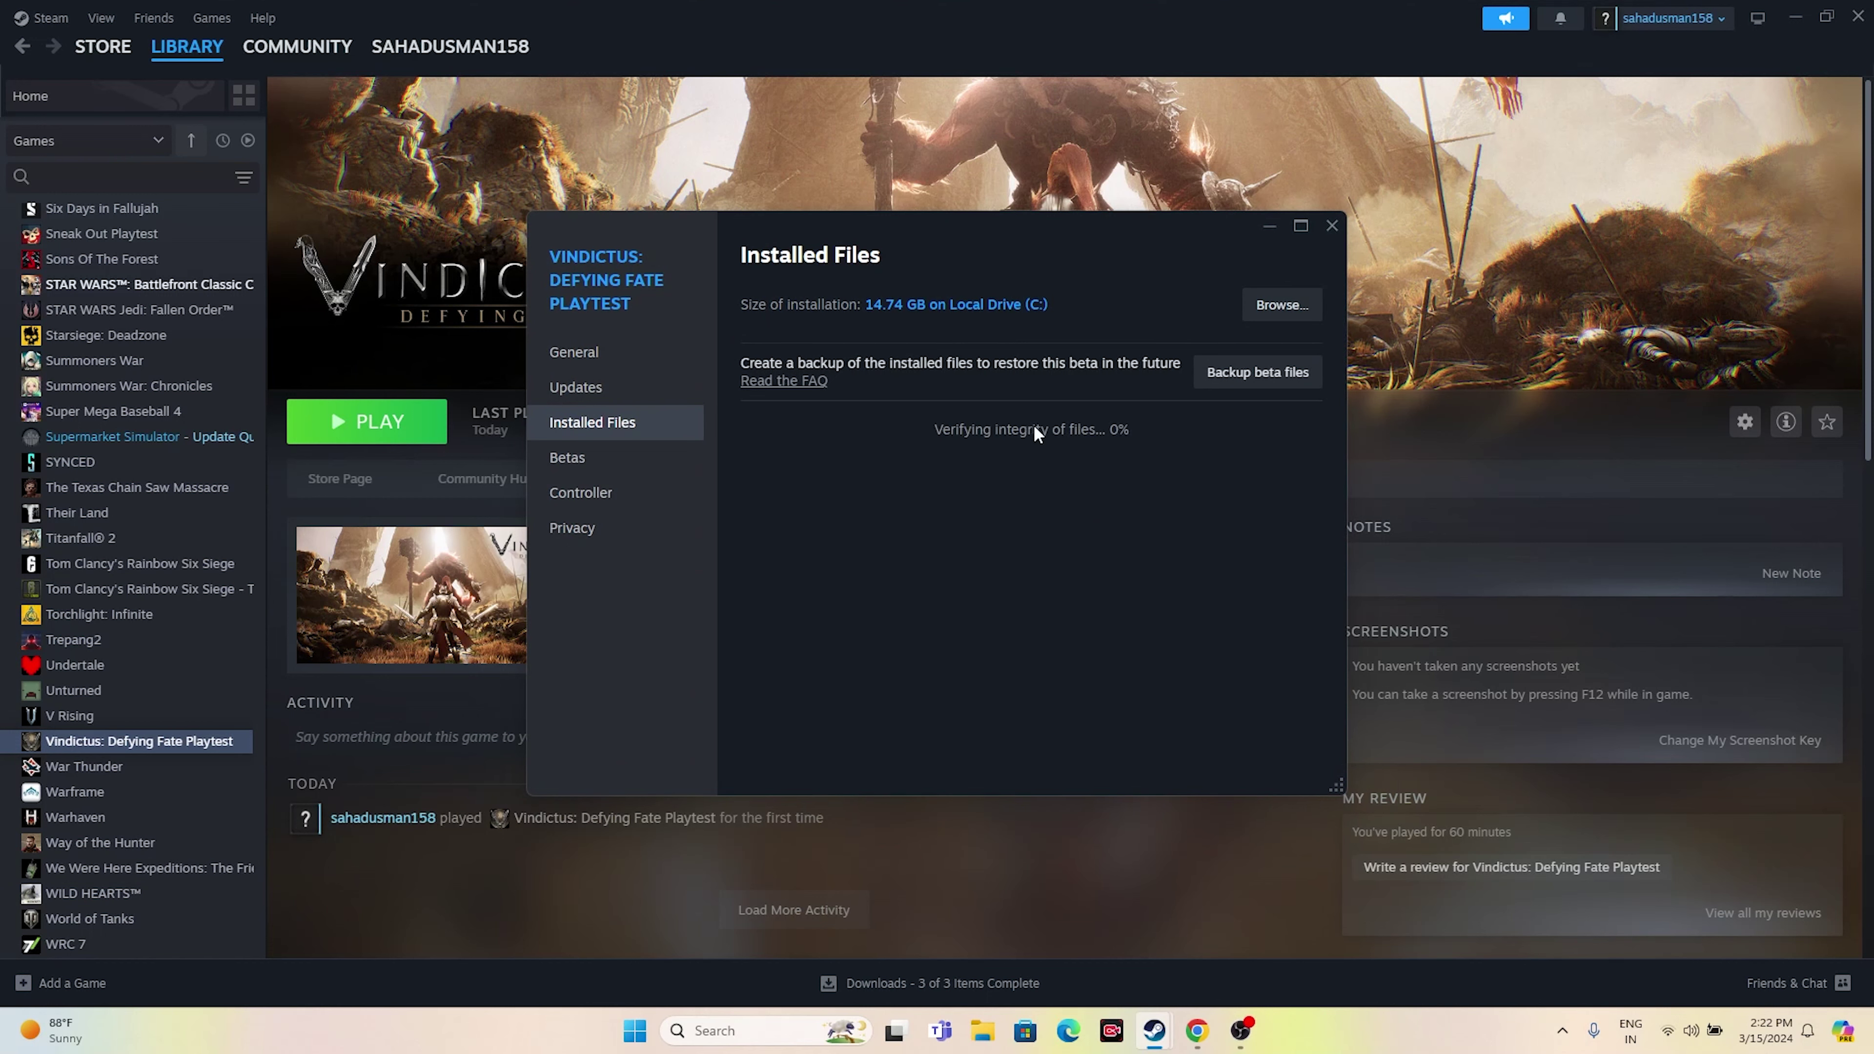
{"action": "left_click_drag", "start_coordinate": [1071, 245], "coordinate": [1307, 352]}
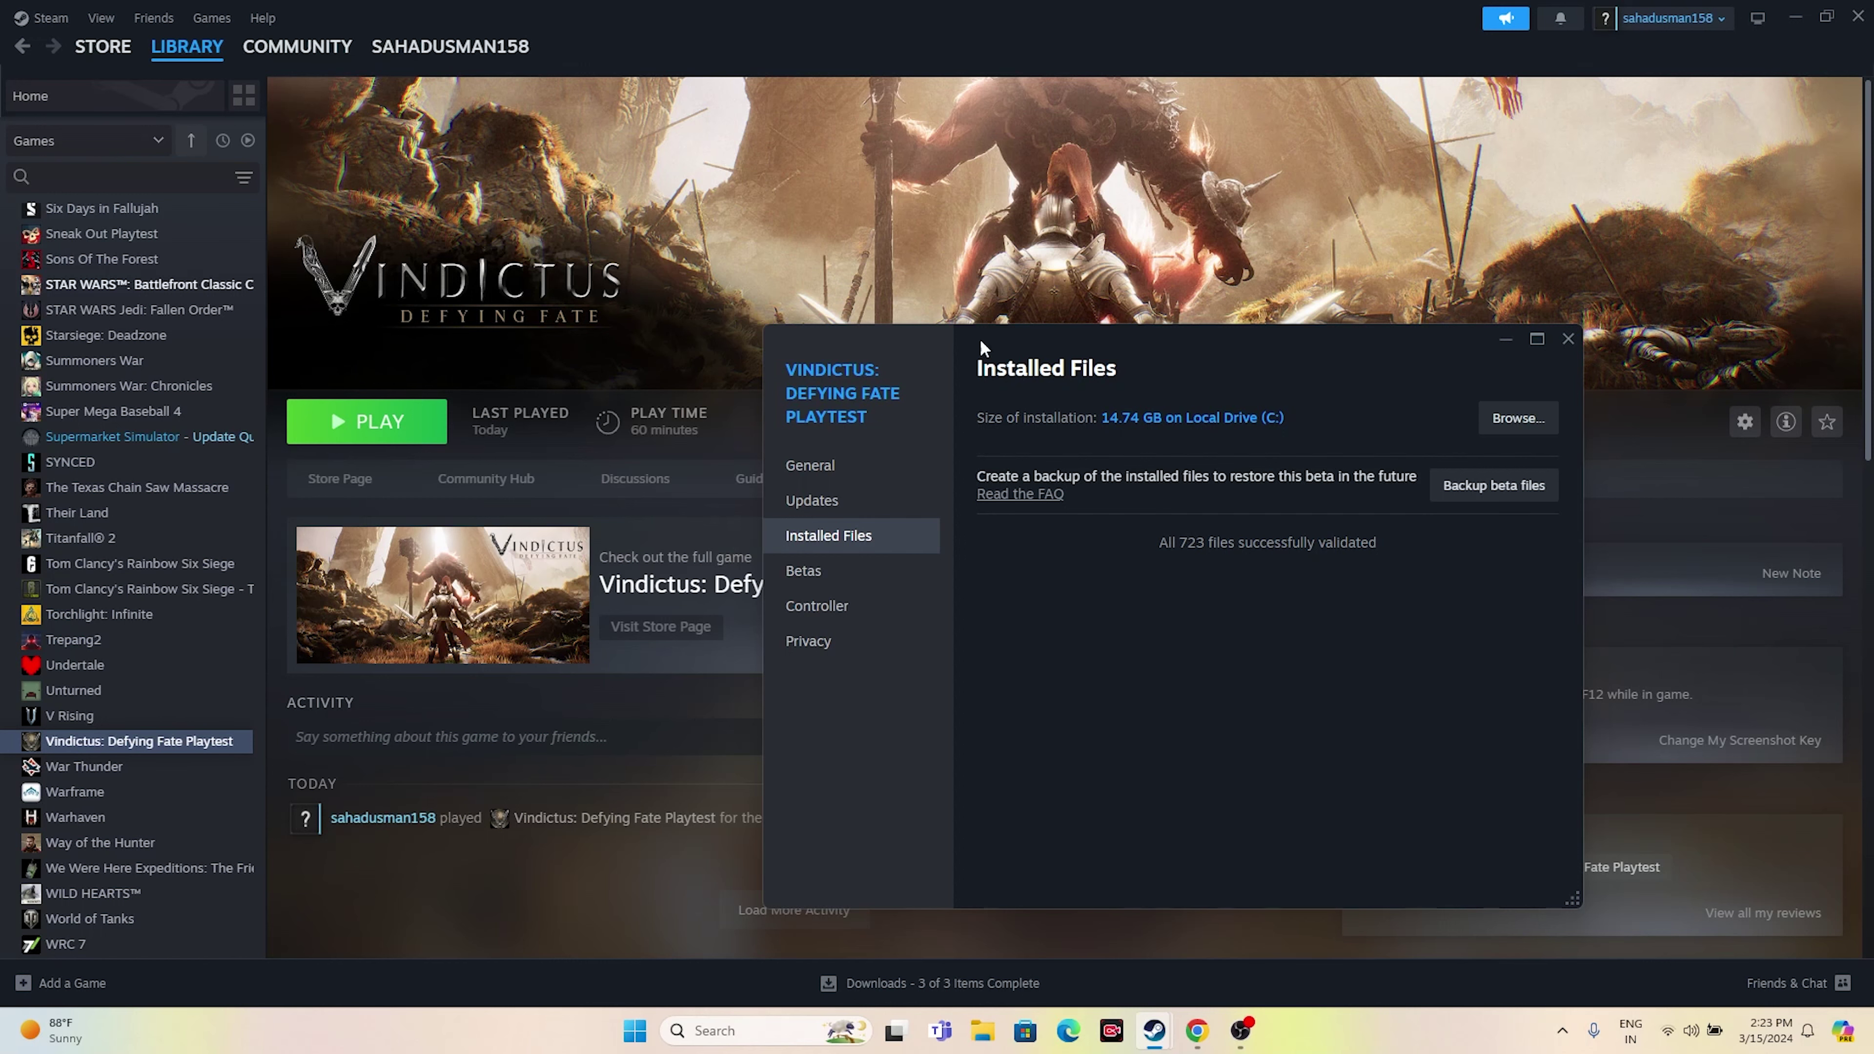
{"action": "left_click", "coordinate": [1567, 339]}
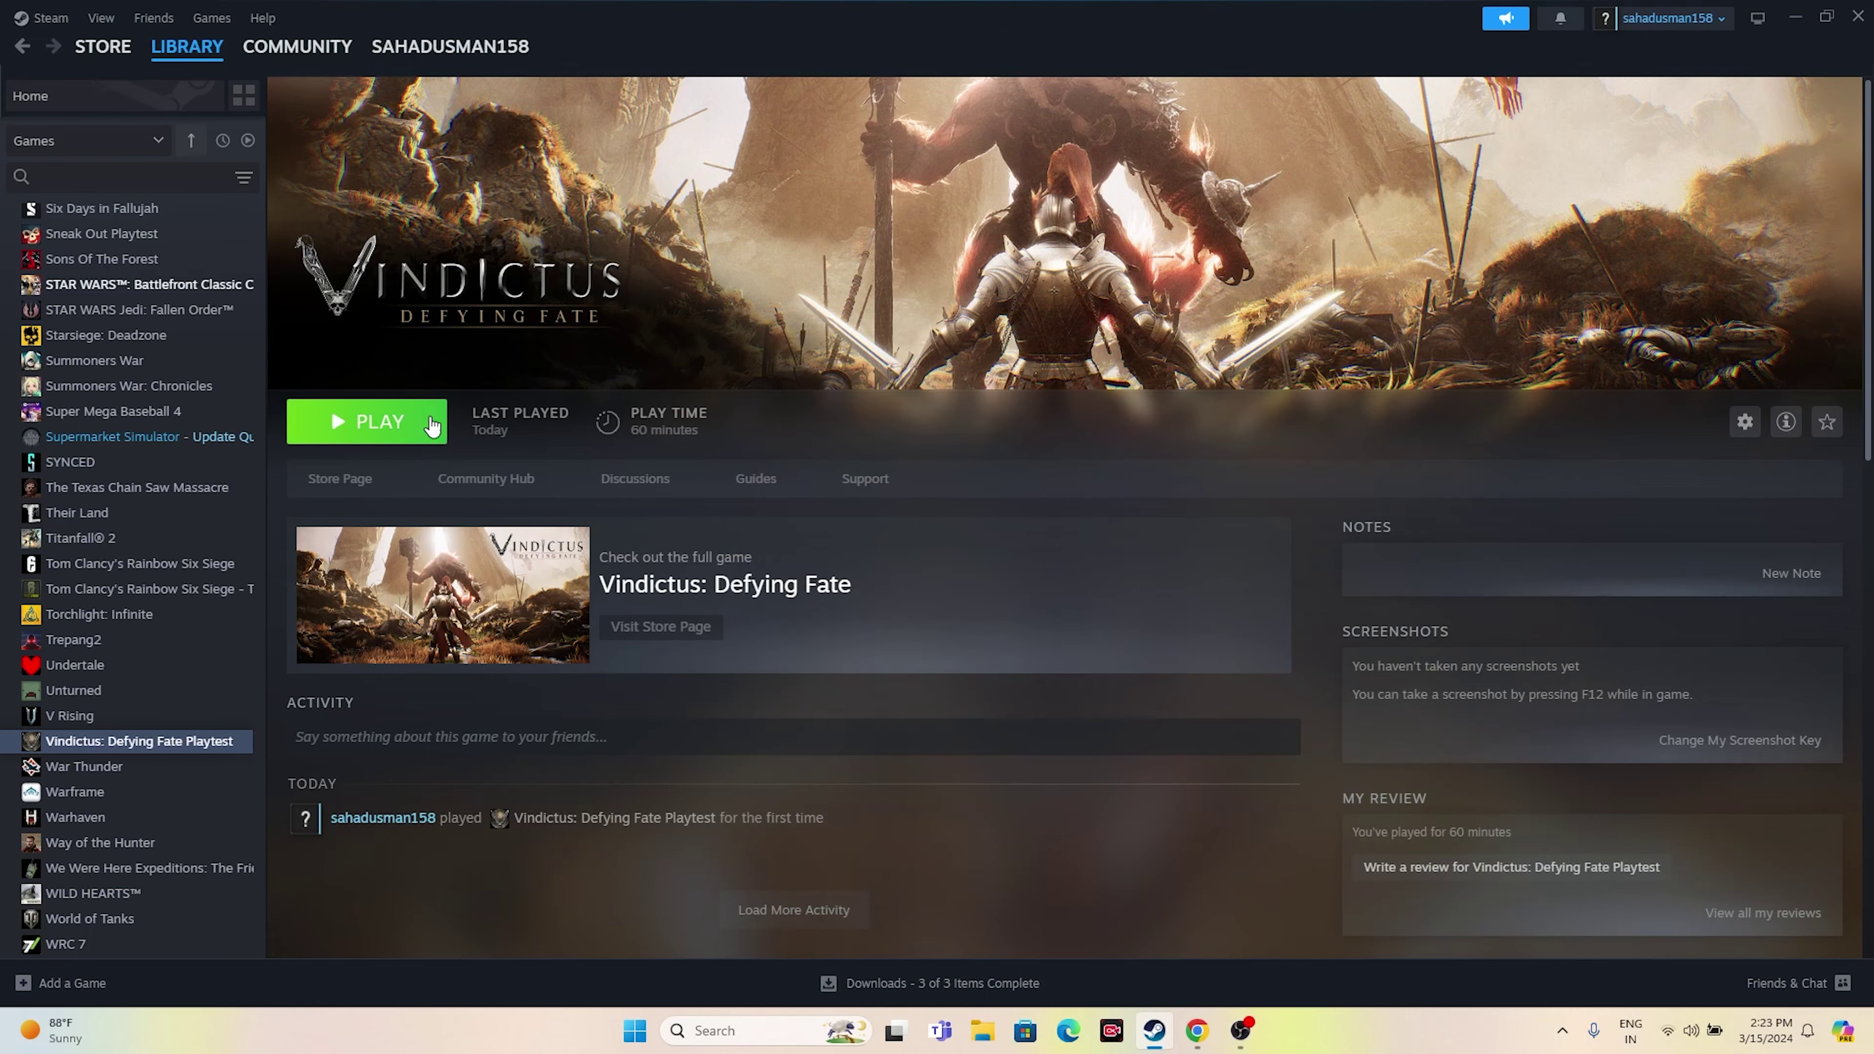